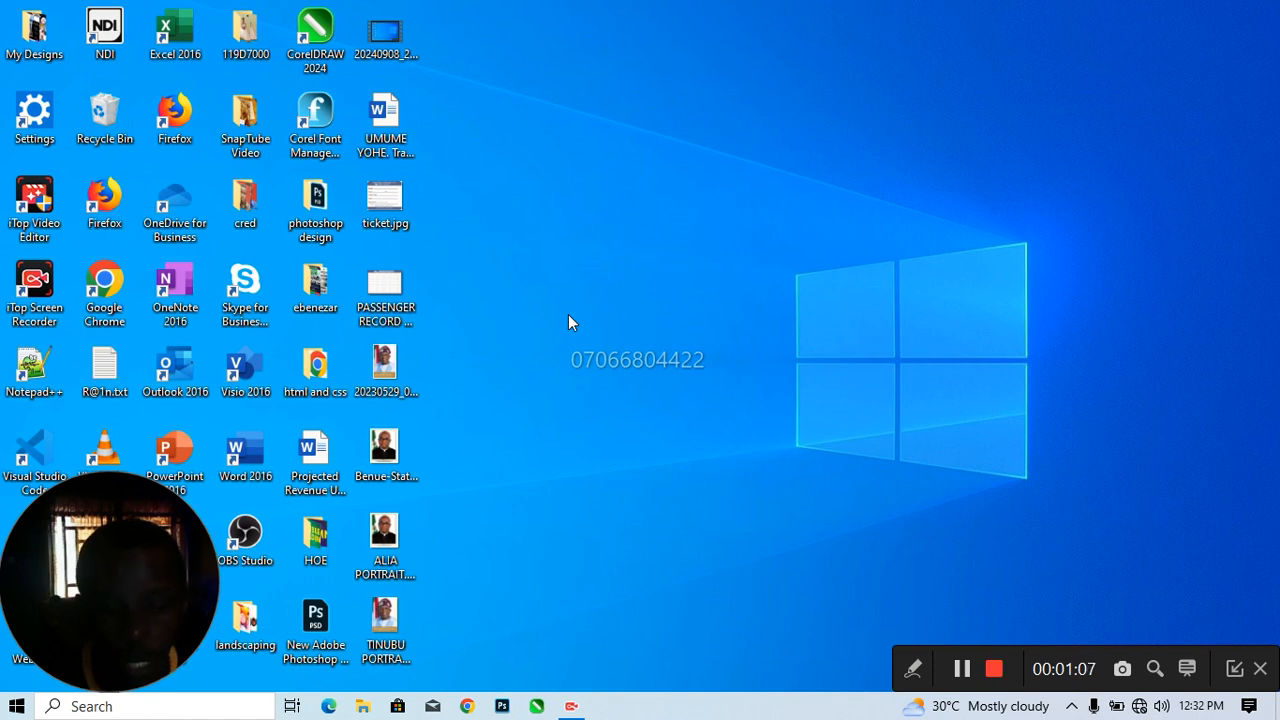
Open CorelDRAW 2024, dismiss the crash report, and create a new A4 document, 210 × 297 mm at 300 dpi
double_click(318, 45)
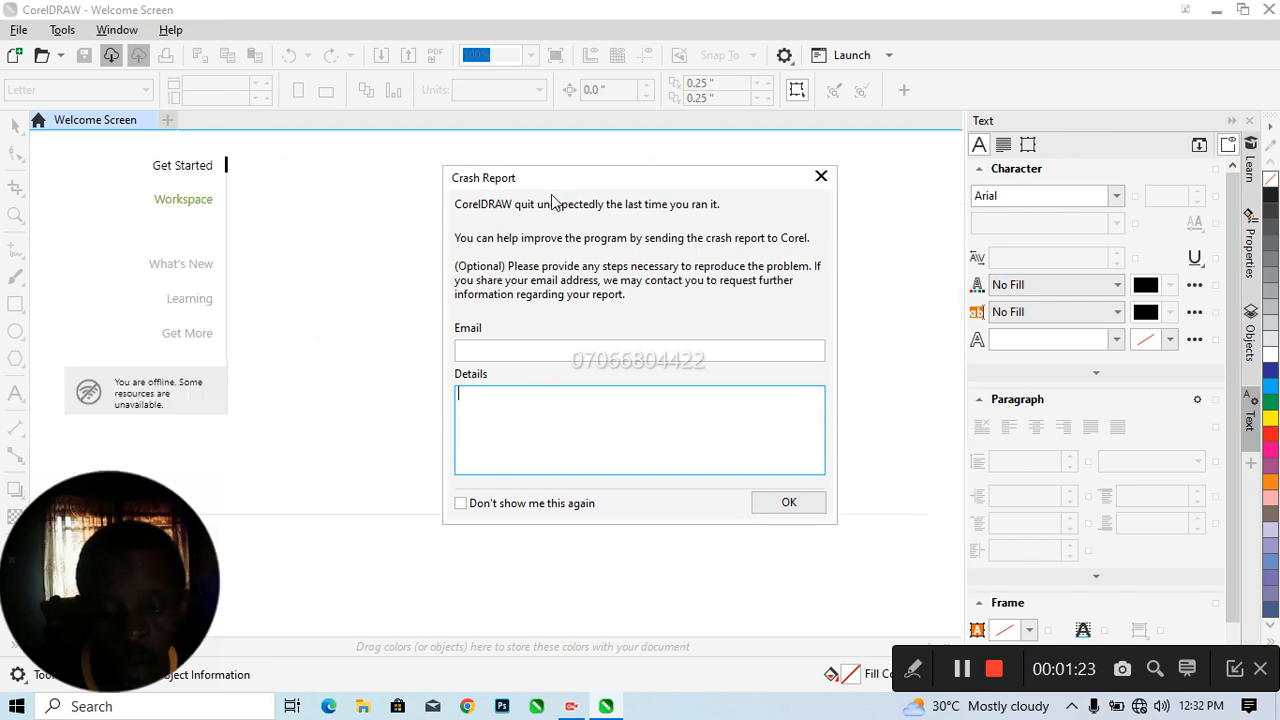
click(822, 180)
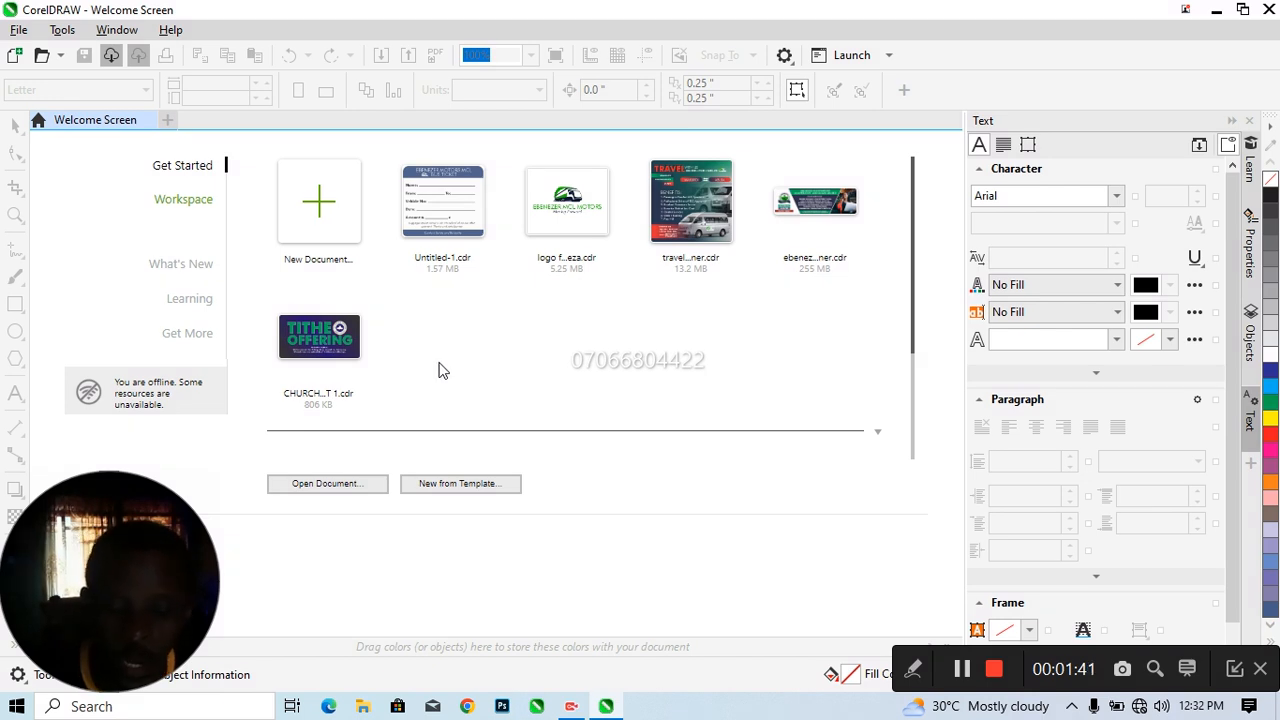
click(340, 230)
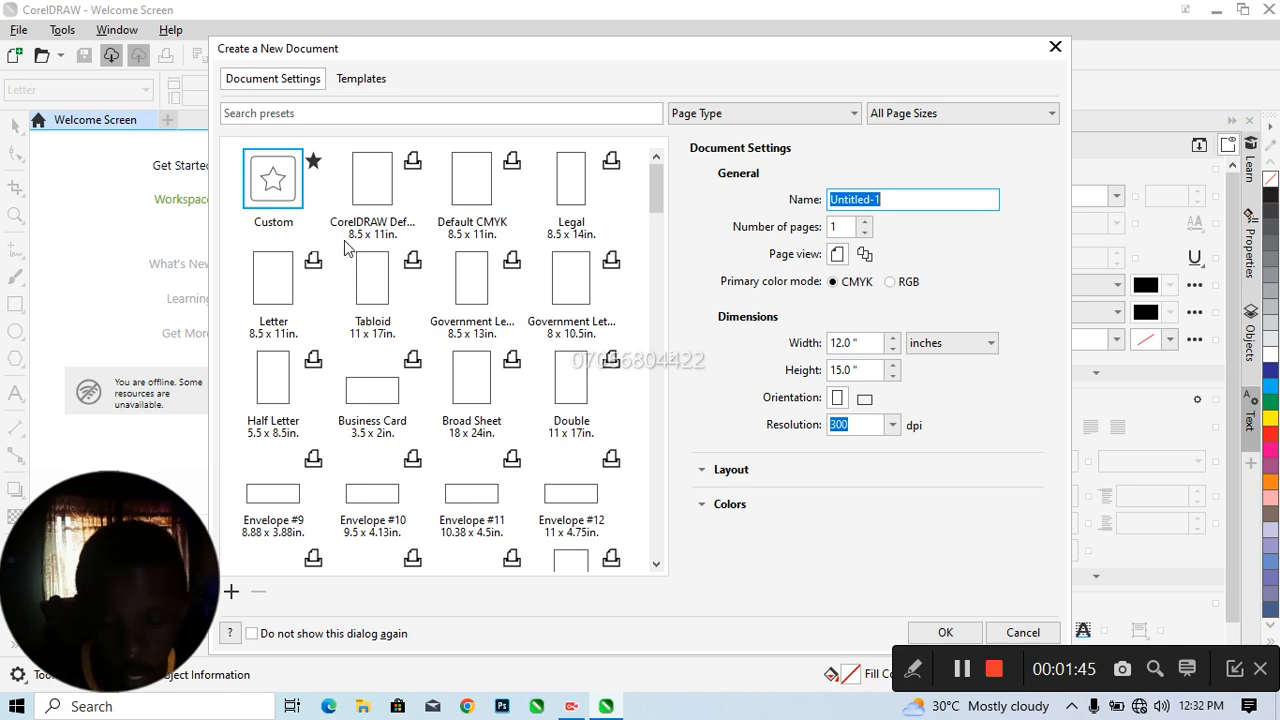
scroll(366, 340, down, 3)
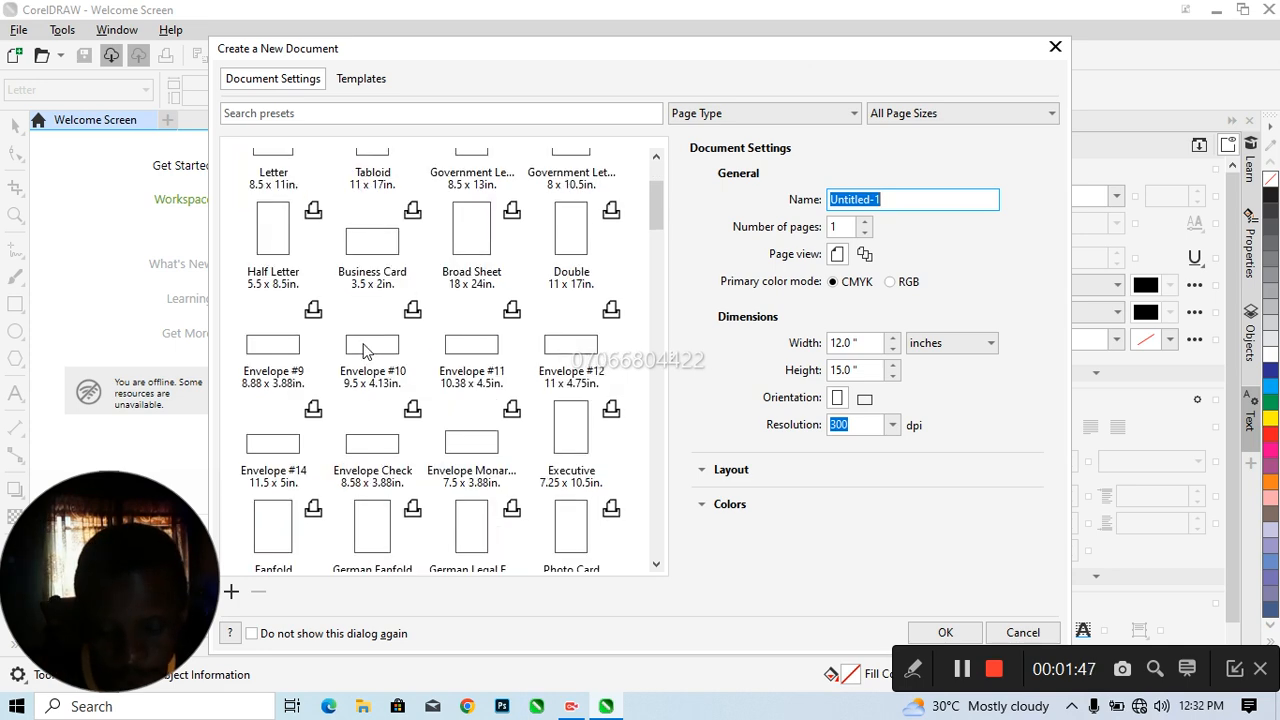
click(378, 418)
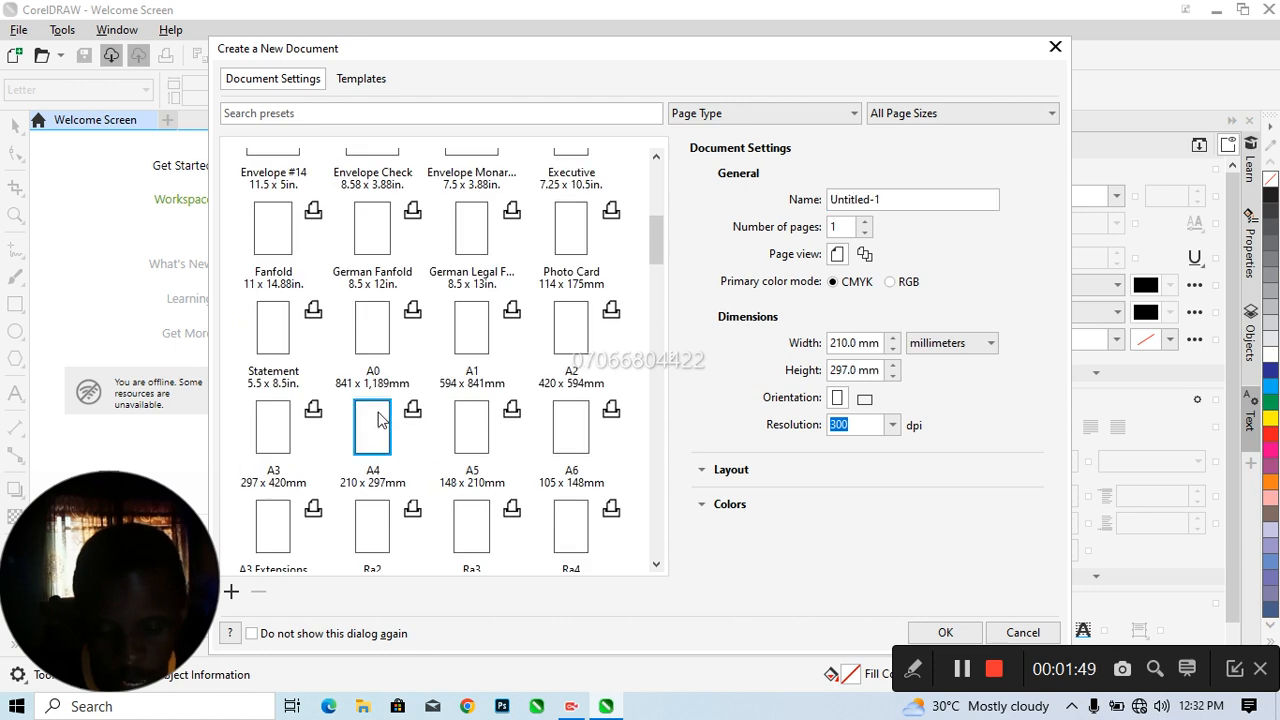
click(945, 632)
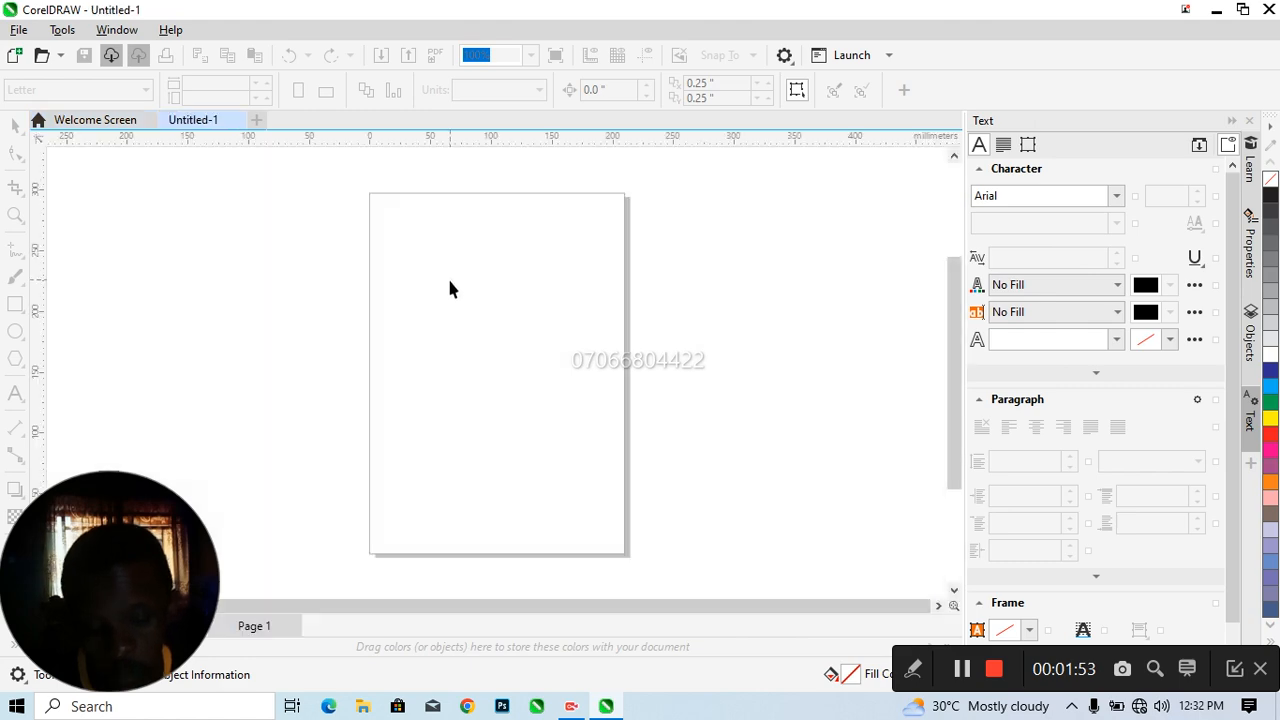
drag(104, 515, 1100, 64)
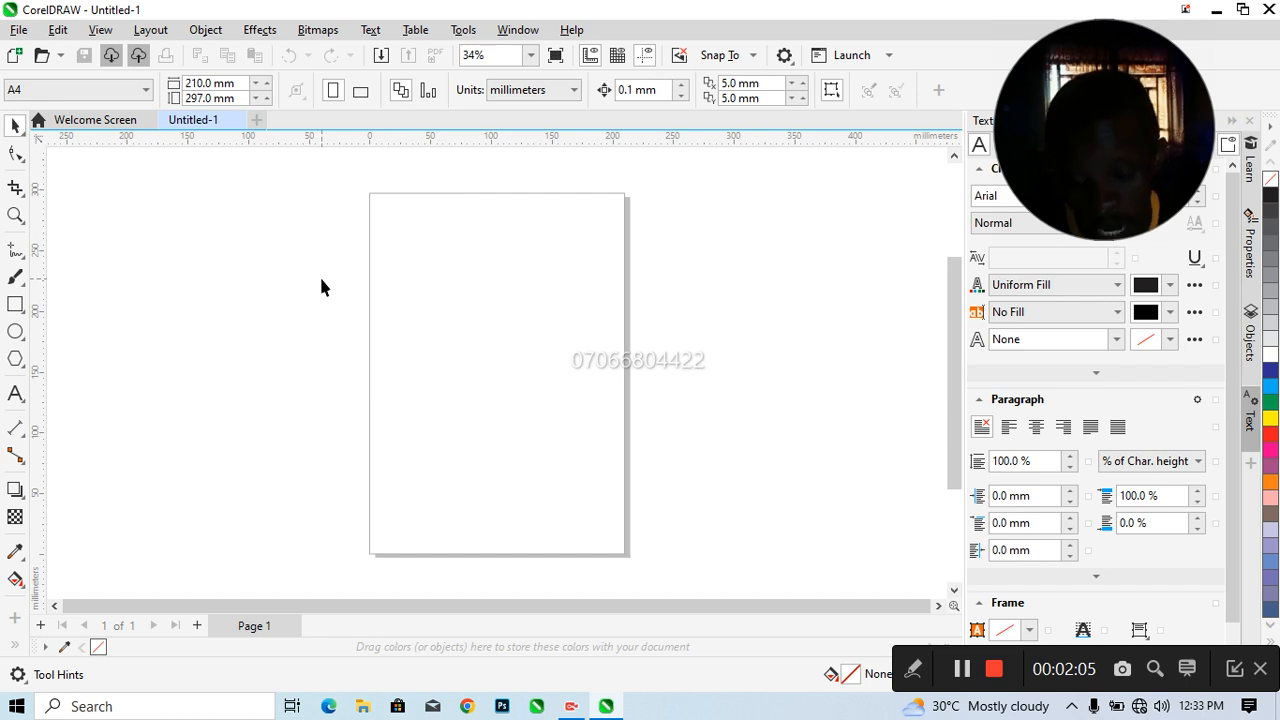
click(101, 96)
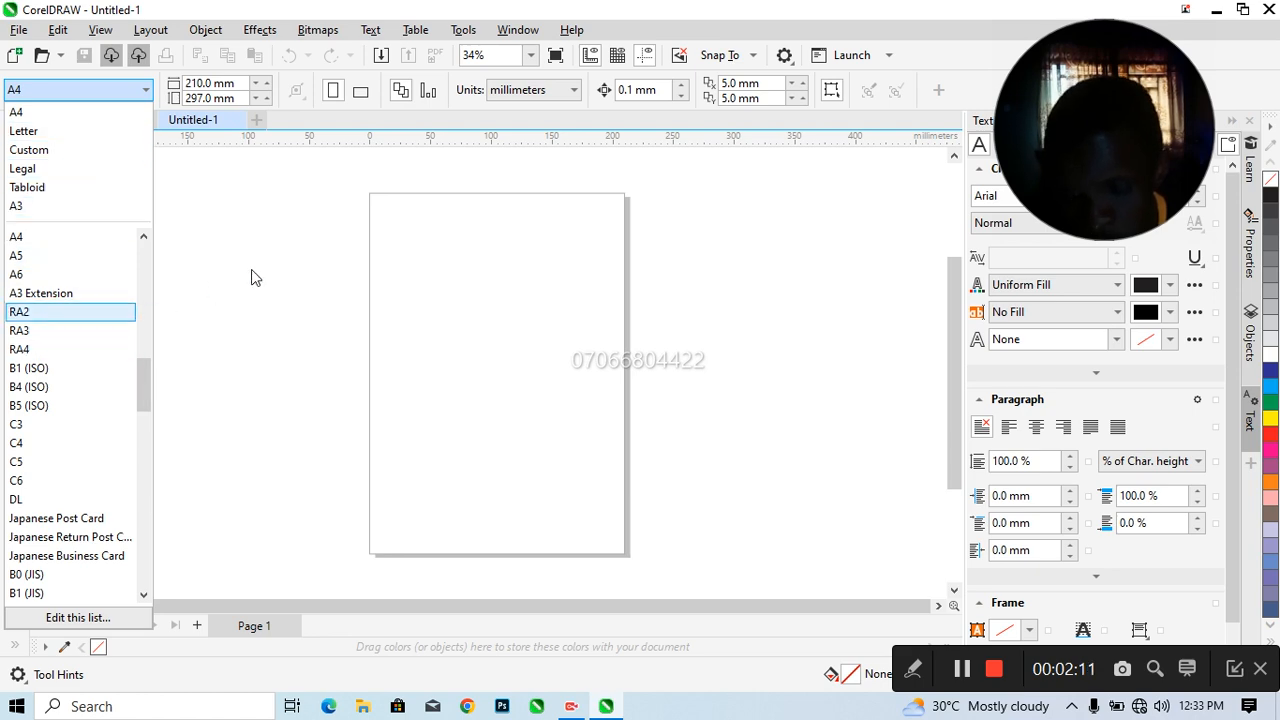
click(268, 227)
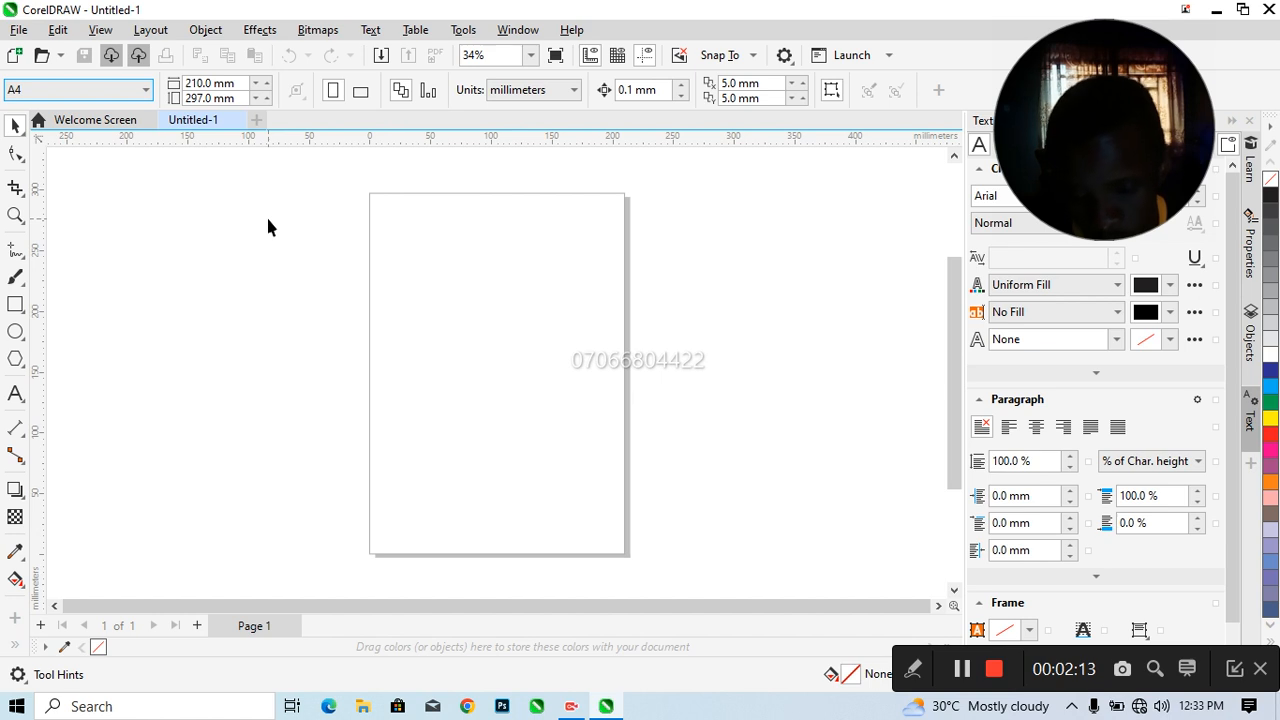
Draw a square about 194 mm wide, centred across the upper part of the page, and leave it deselected
click(15, 304)
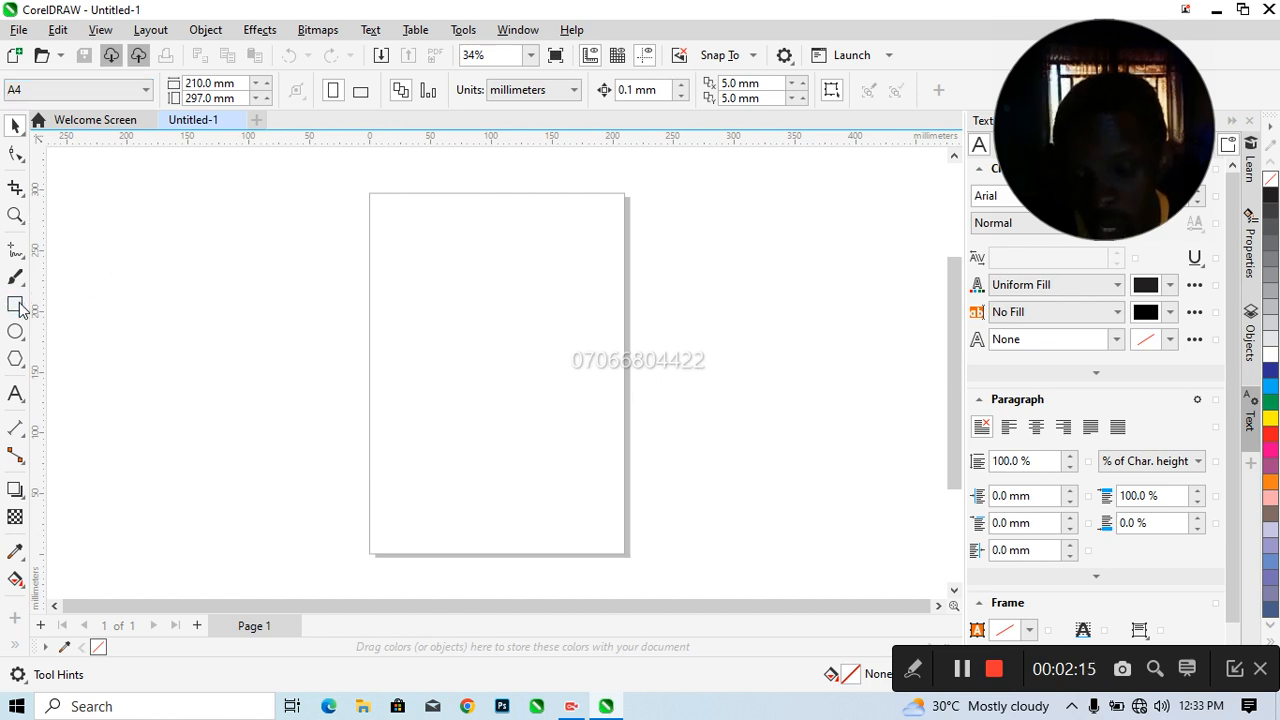
drag(335, 254, 513, 385)
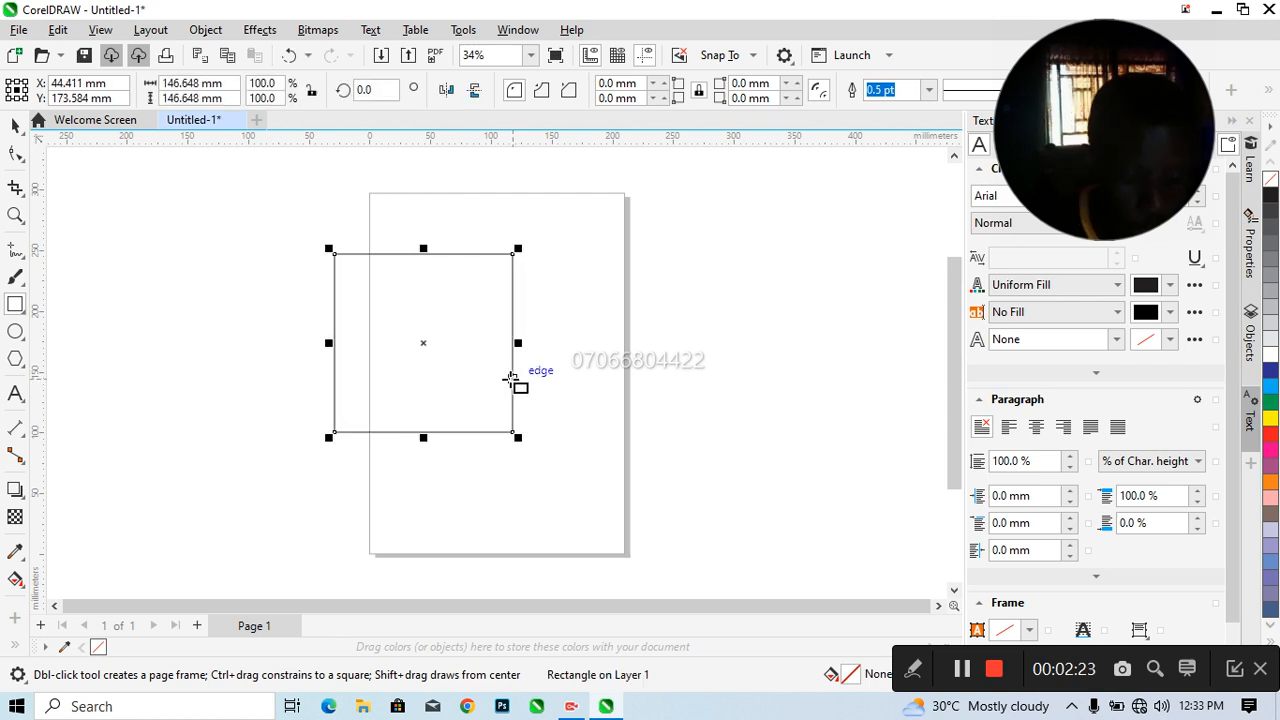
key(Delete)
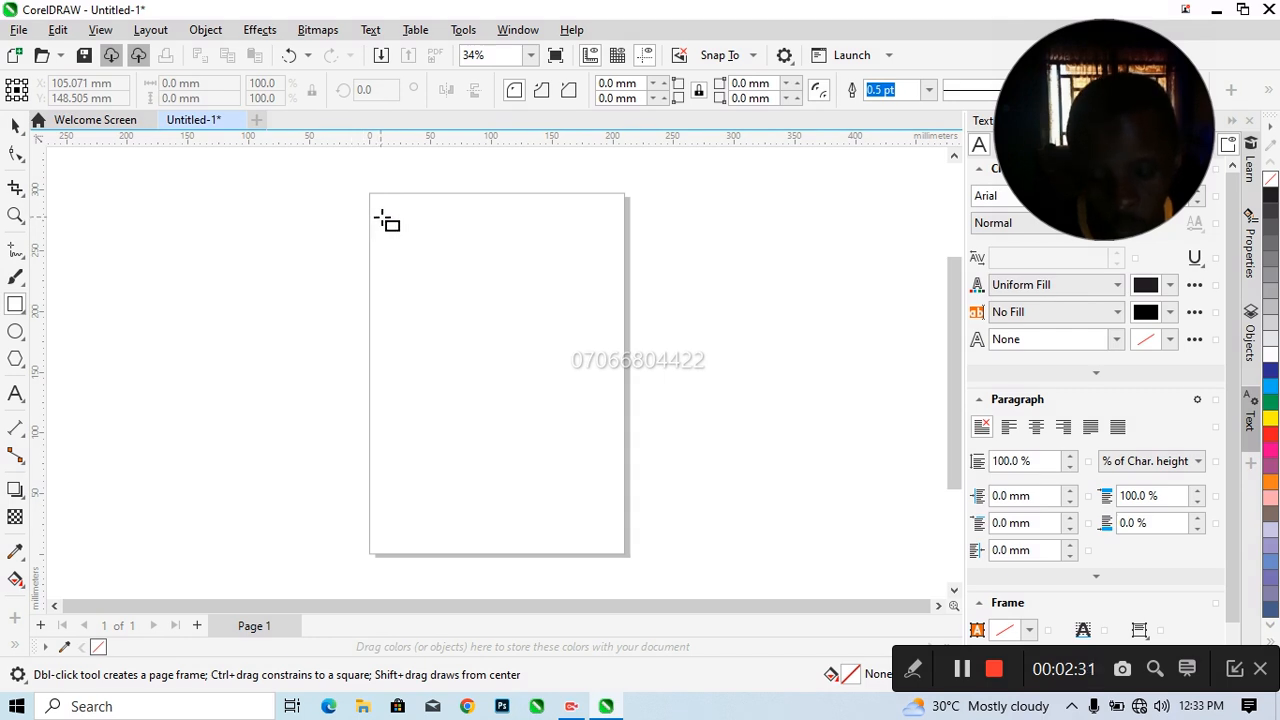
drag(381, 218, 617, 393)
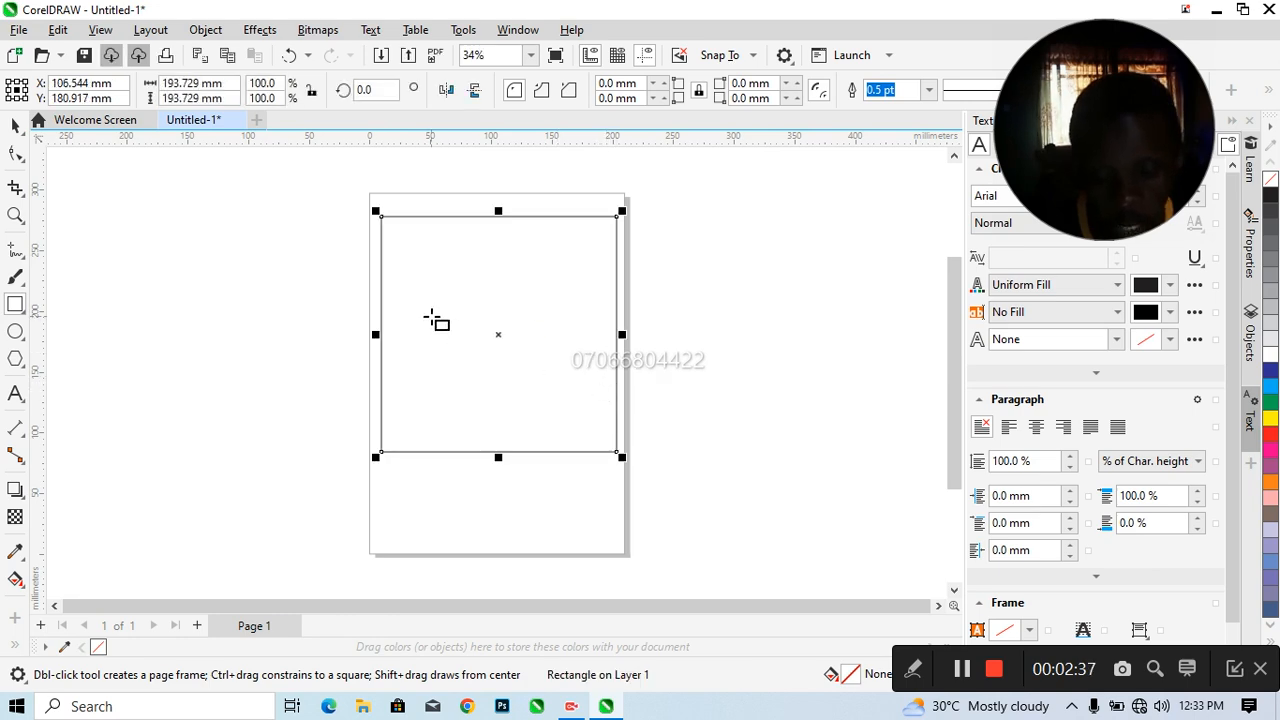
click(15, 125)
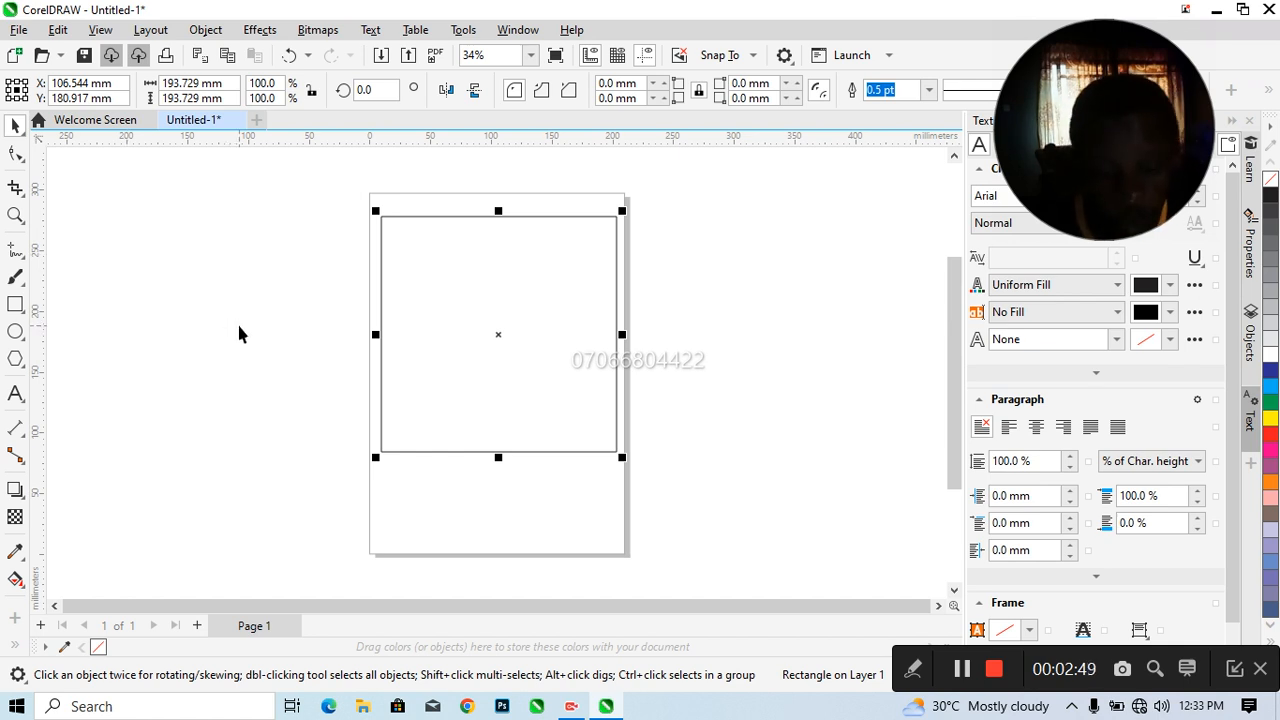
click(238, 348)
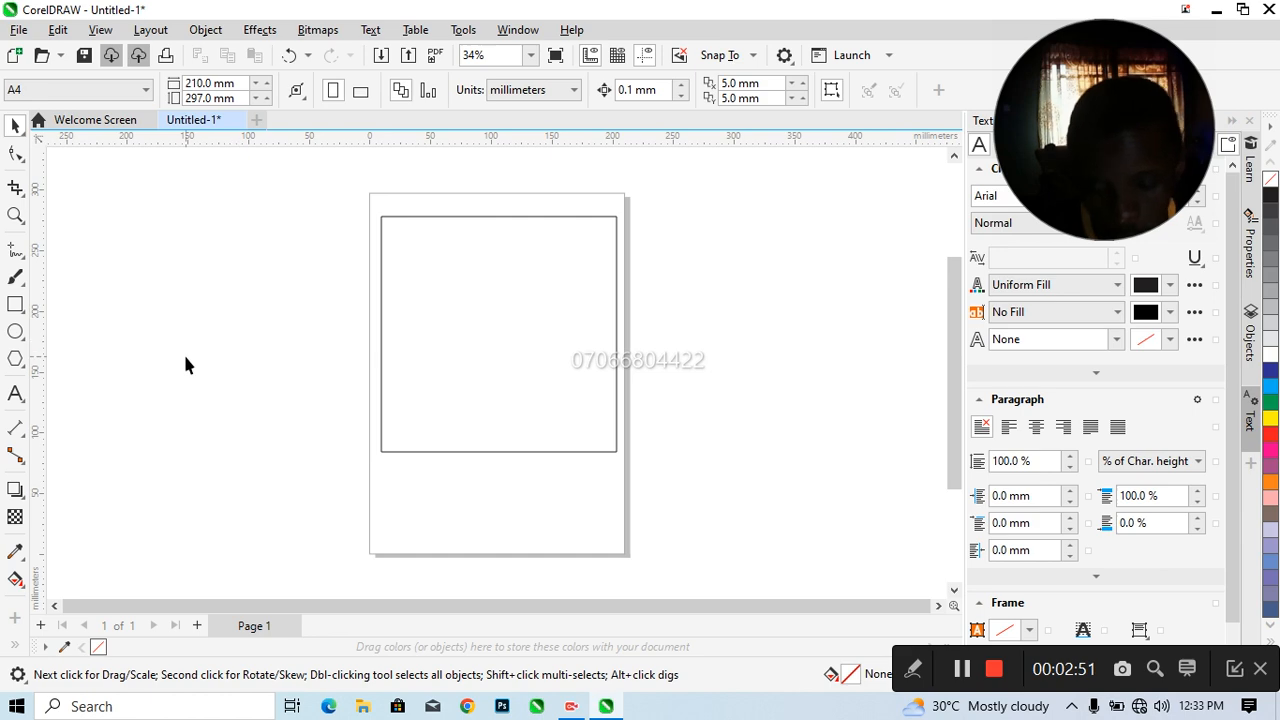
click(520, 291)
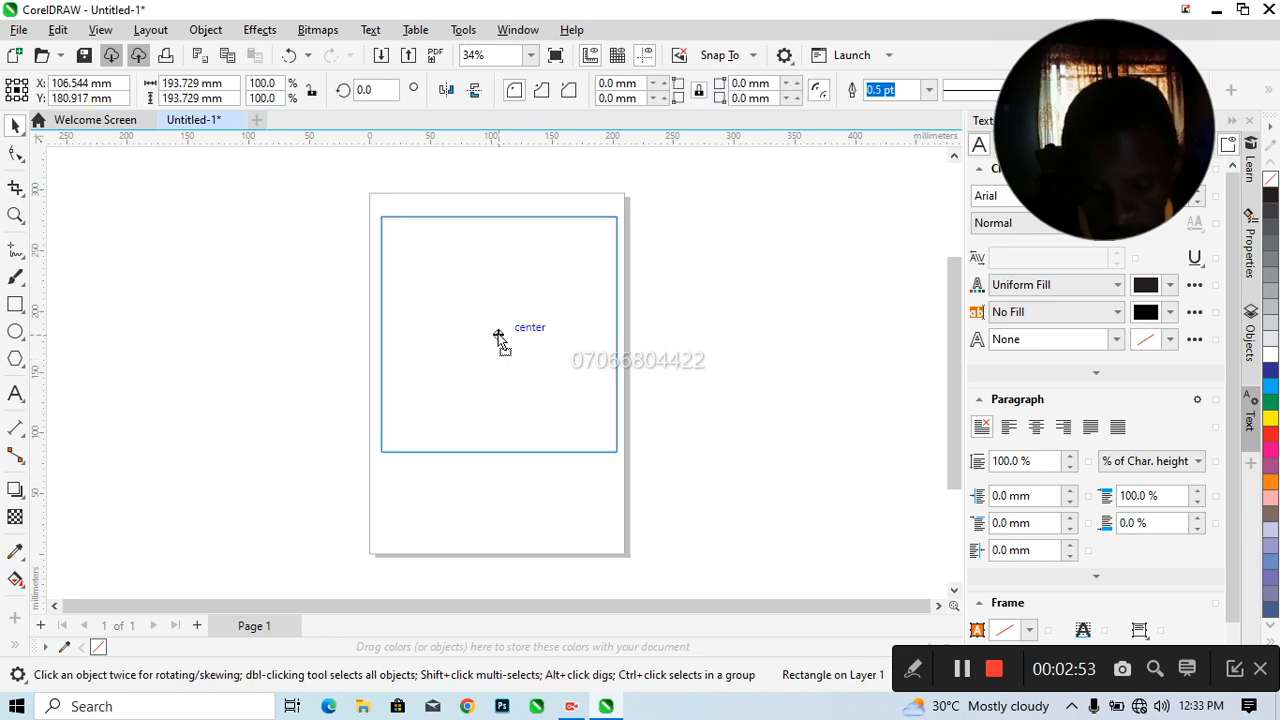
click(258, 309)
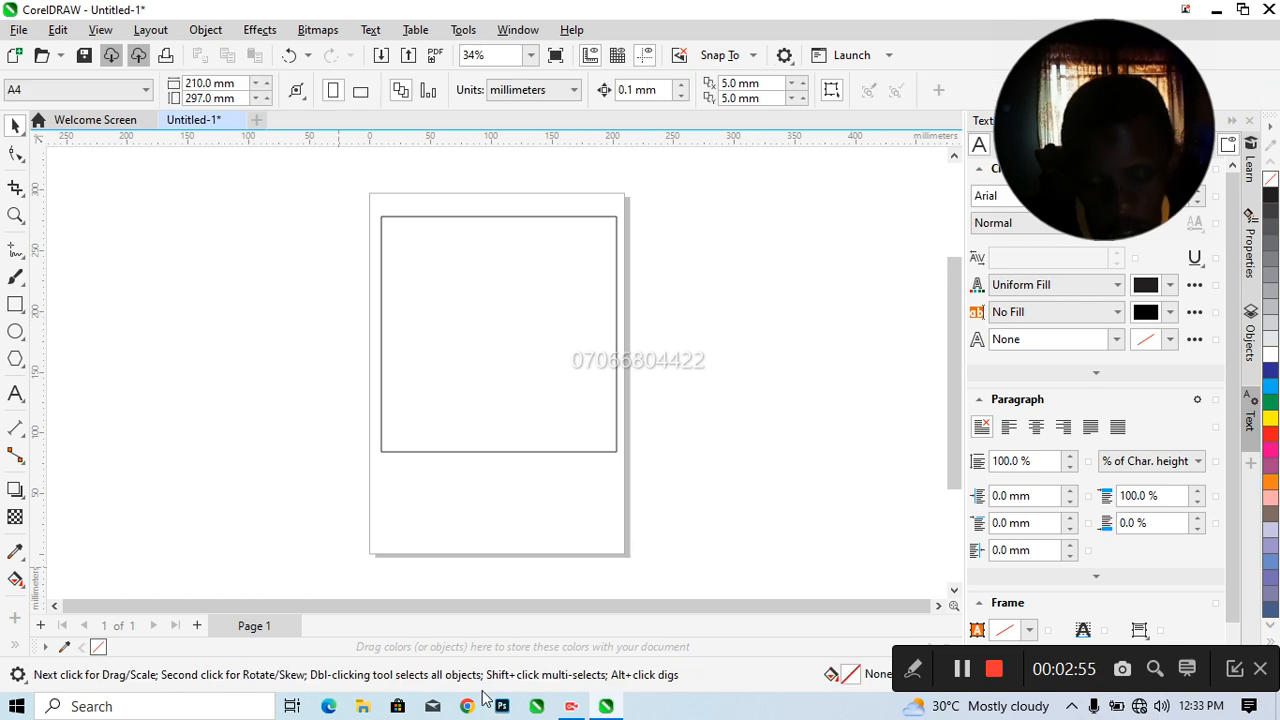
Add the text "AB MOTORS" in 24 pt Arial on the empty area beside the page
click(14, 395)
click(186, 272)
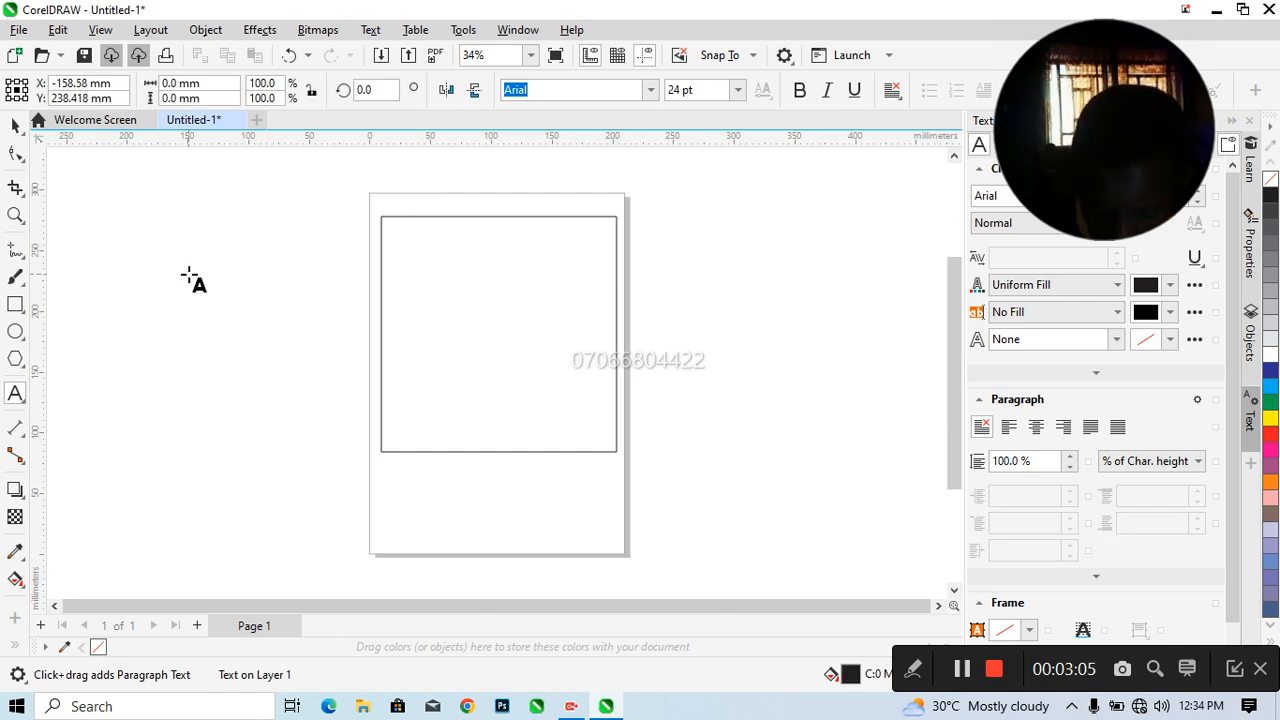
text(AB MOTORS)
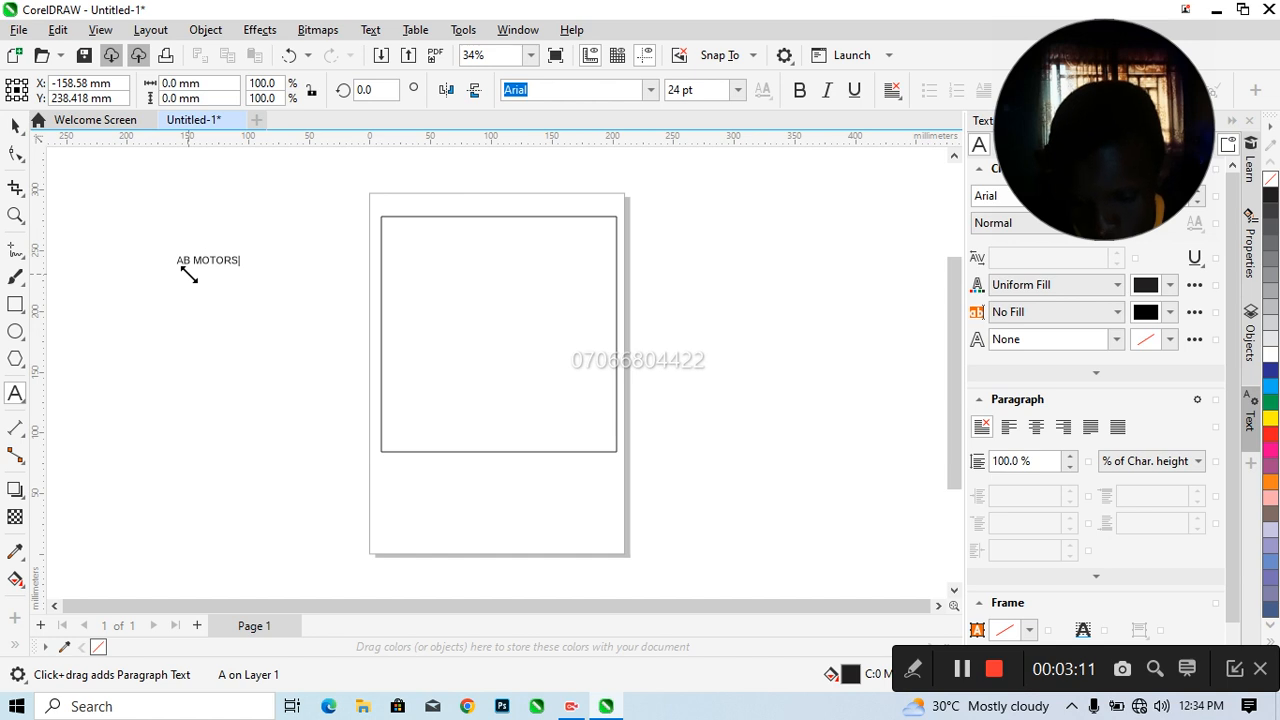
key(Escape)
key(Escape)
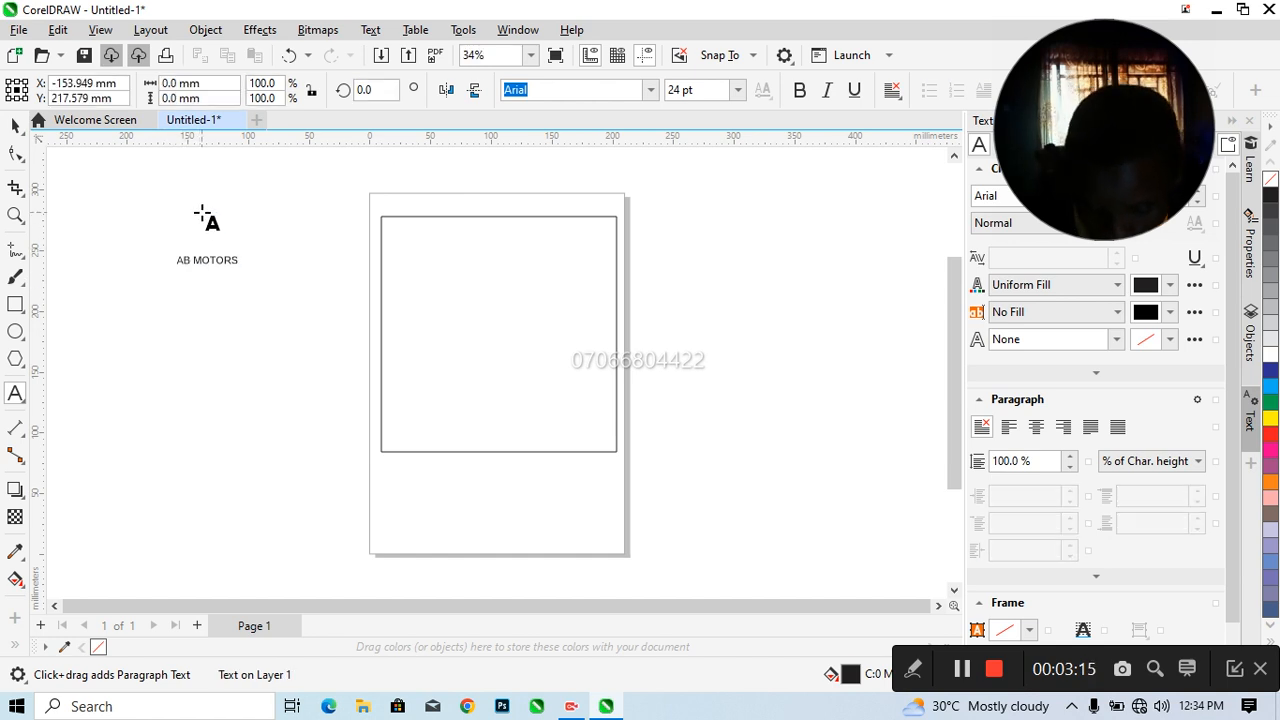
Add two separate text objects, "50%" and "7;00AM", one below the other under AB MOTORS
text(50)
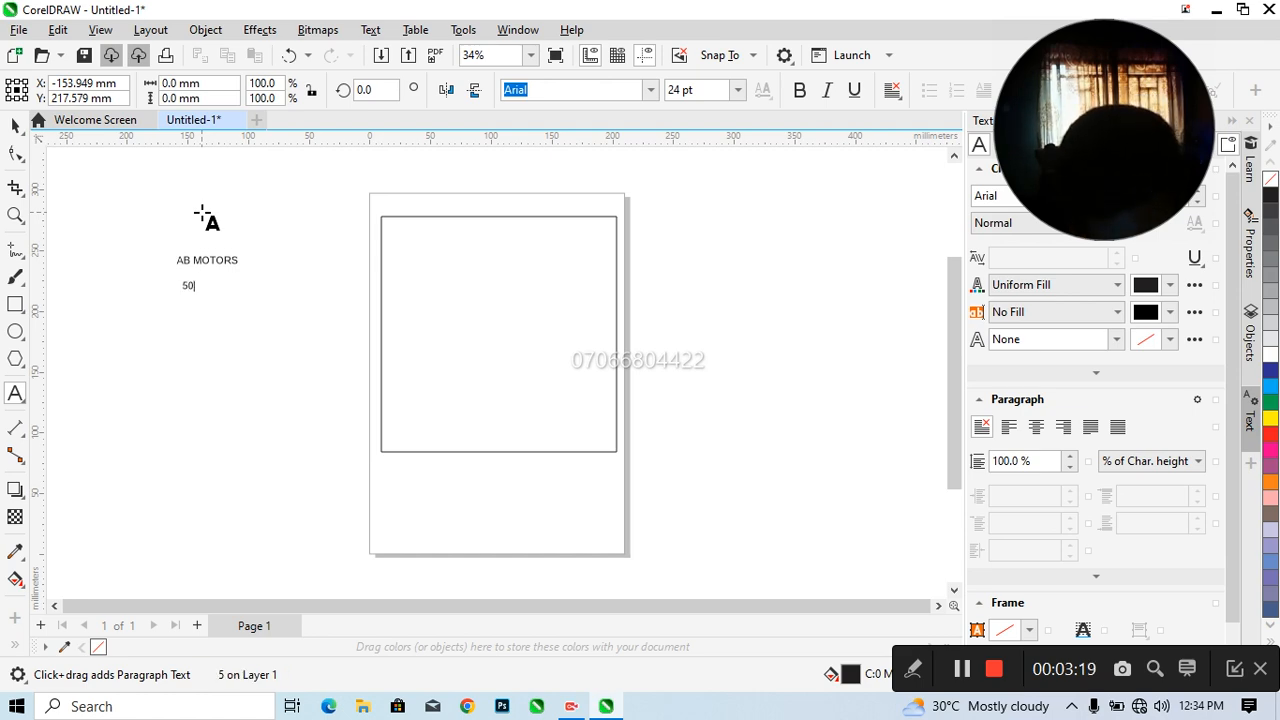
text(%)
key(Escape)
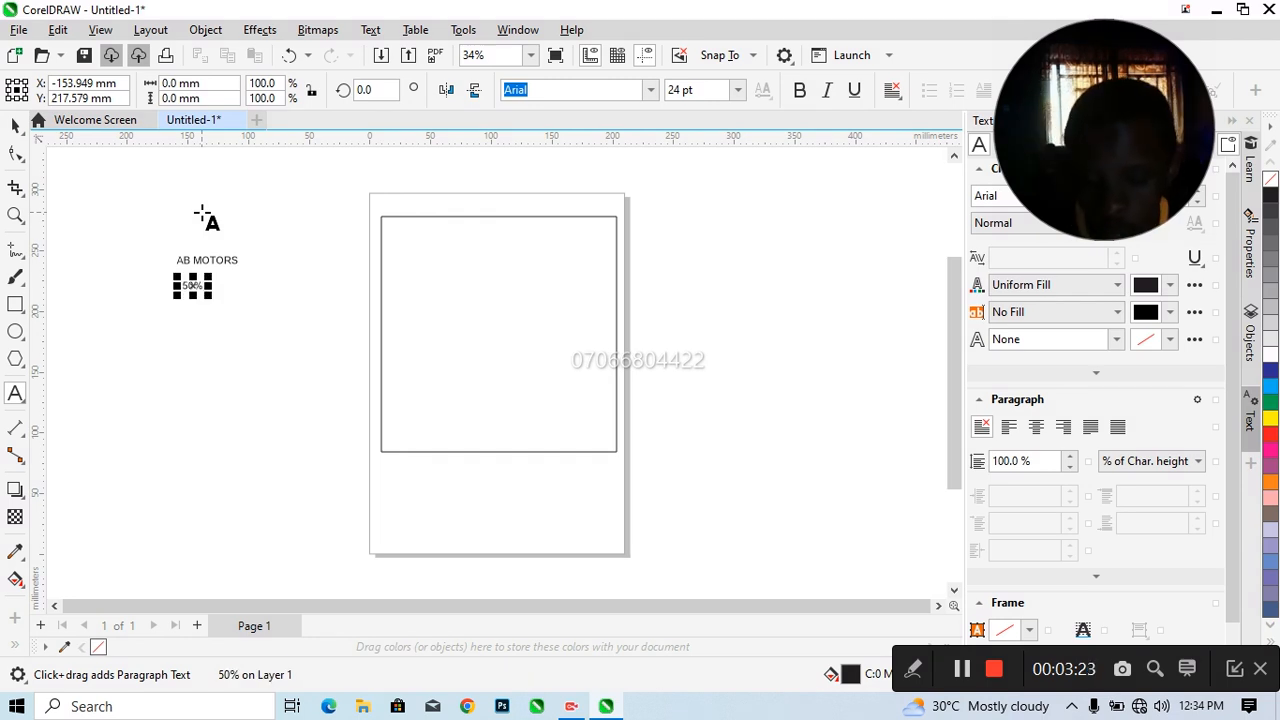
click(184, 312)
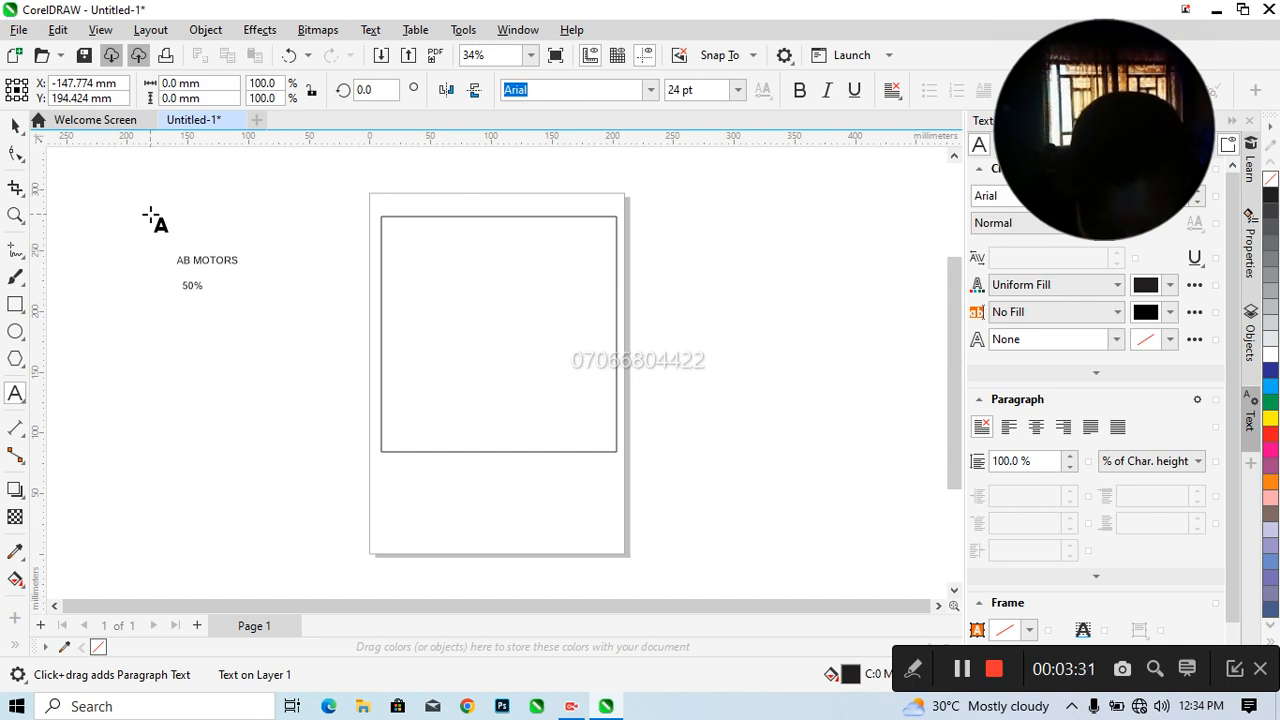
text(7,00AM)
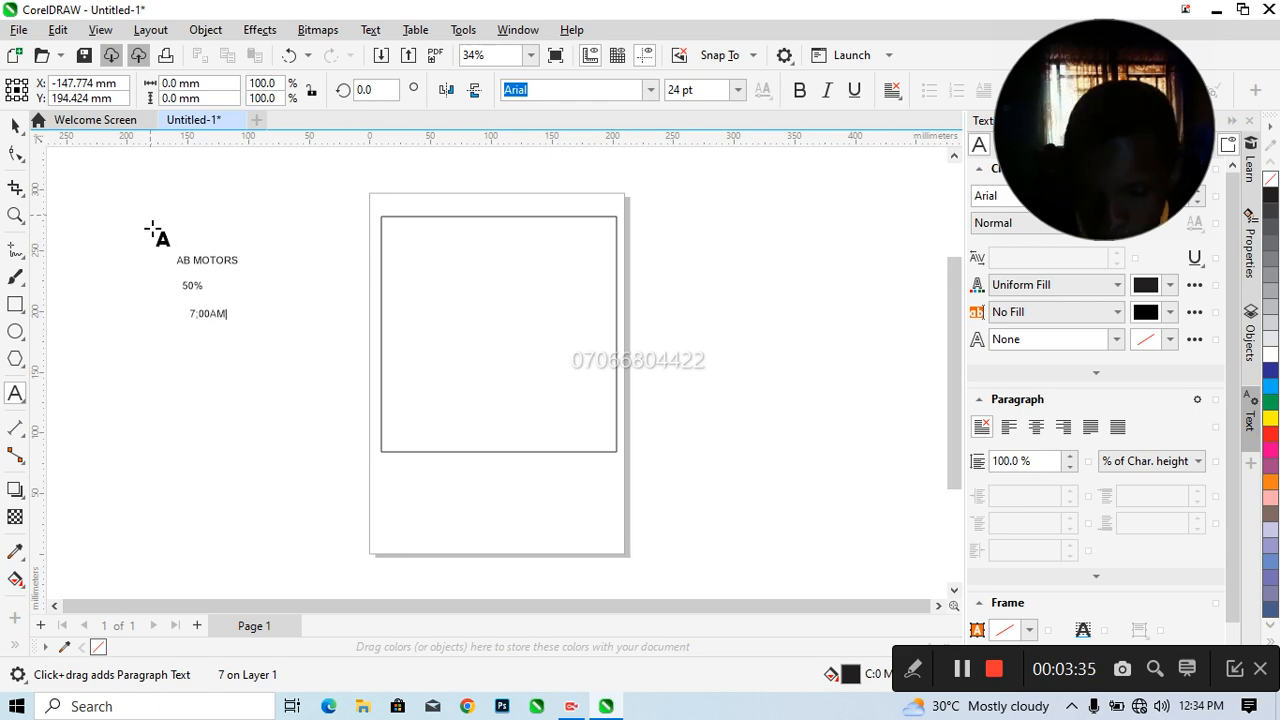
click(188, 314)
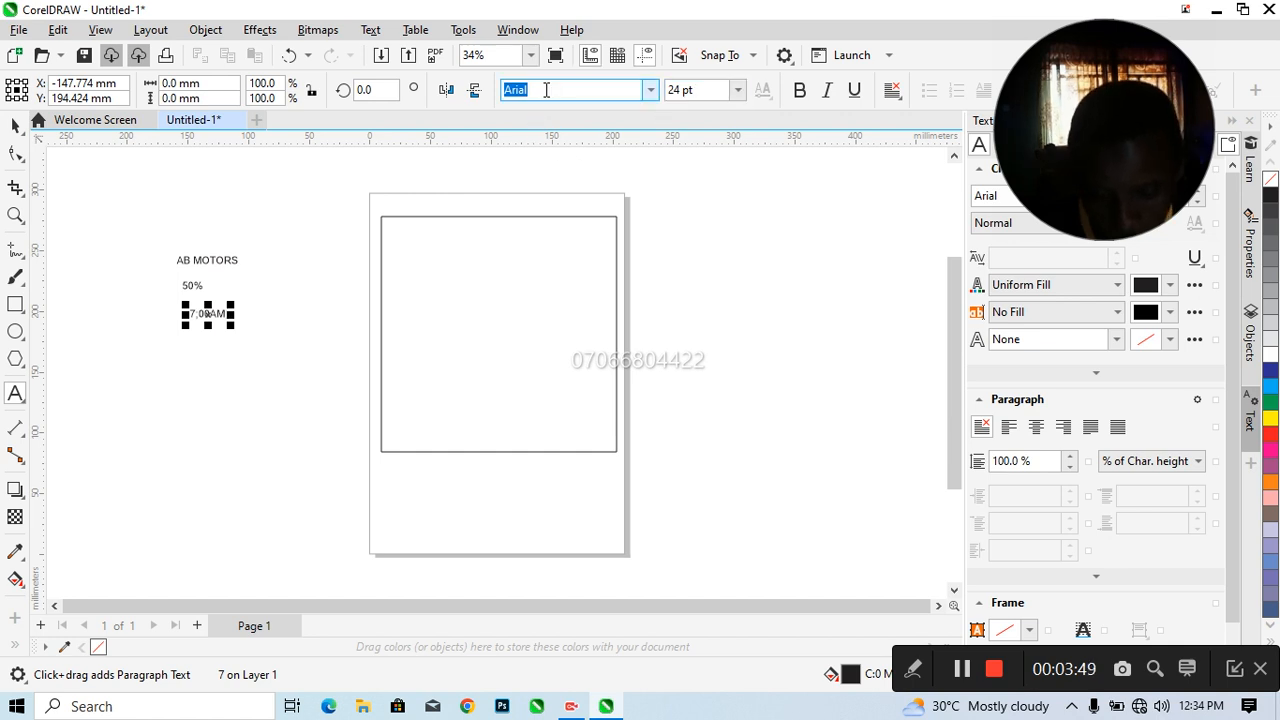
Add the location text "KUBWA, ABUJA, NIGERIA" as a separate line below the 7;00AM text
click(194, 352)
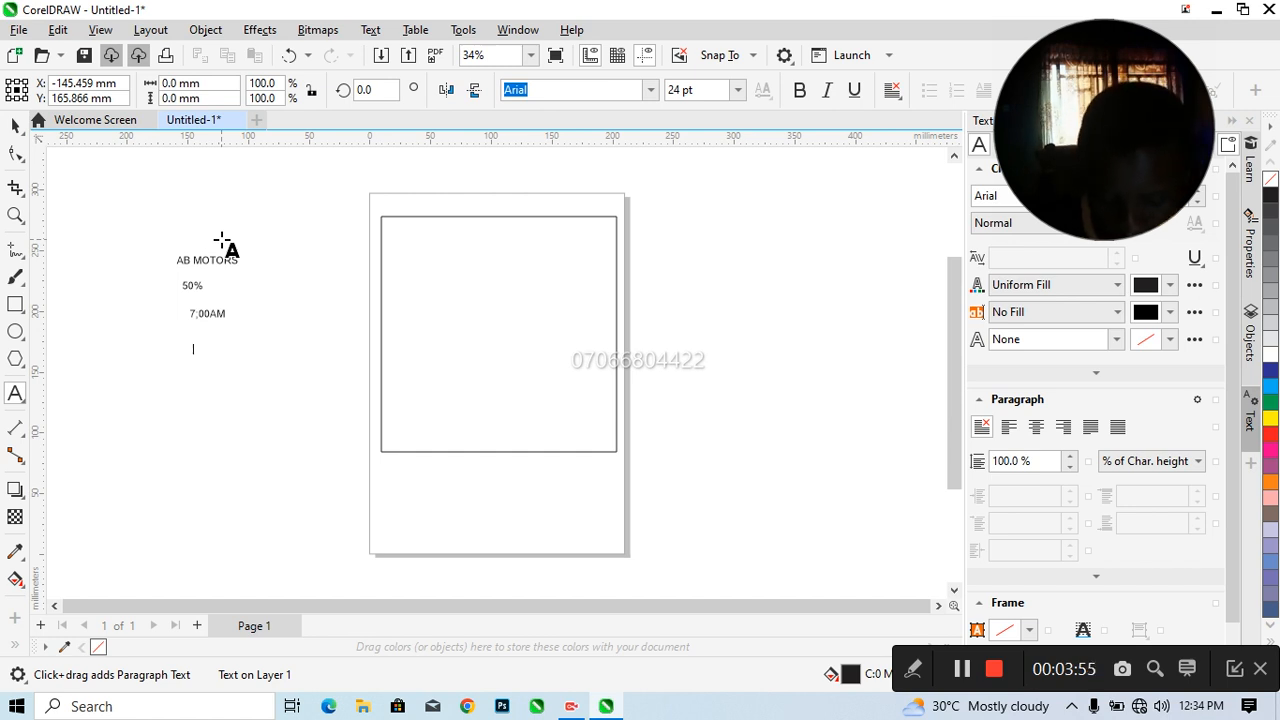
text(AB)
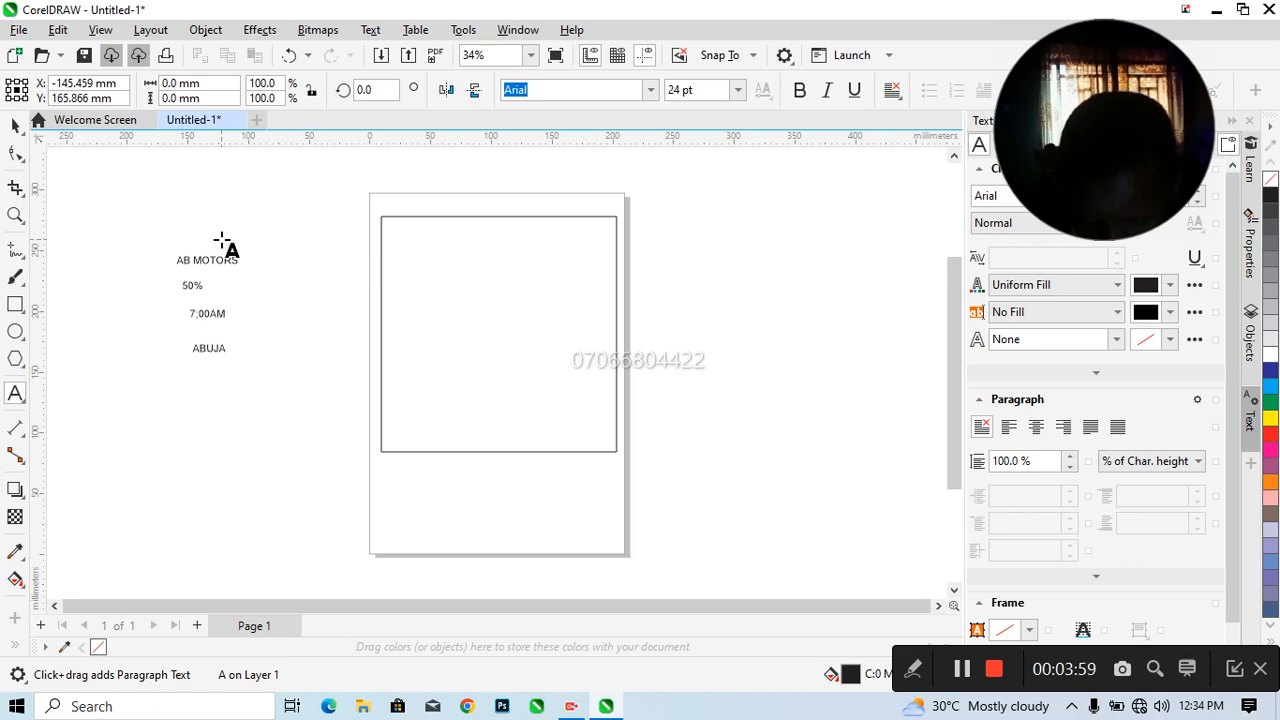
text(UJA,)
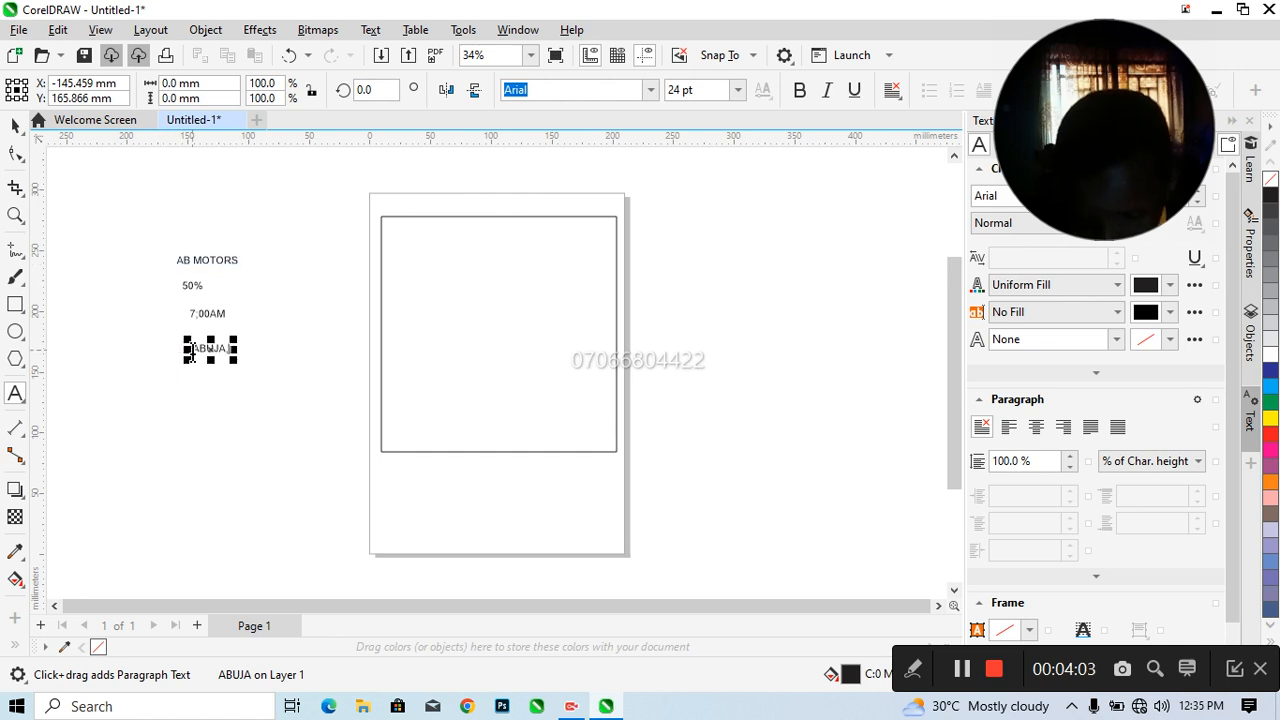
text(K)
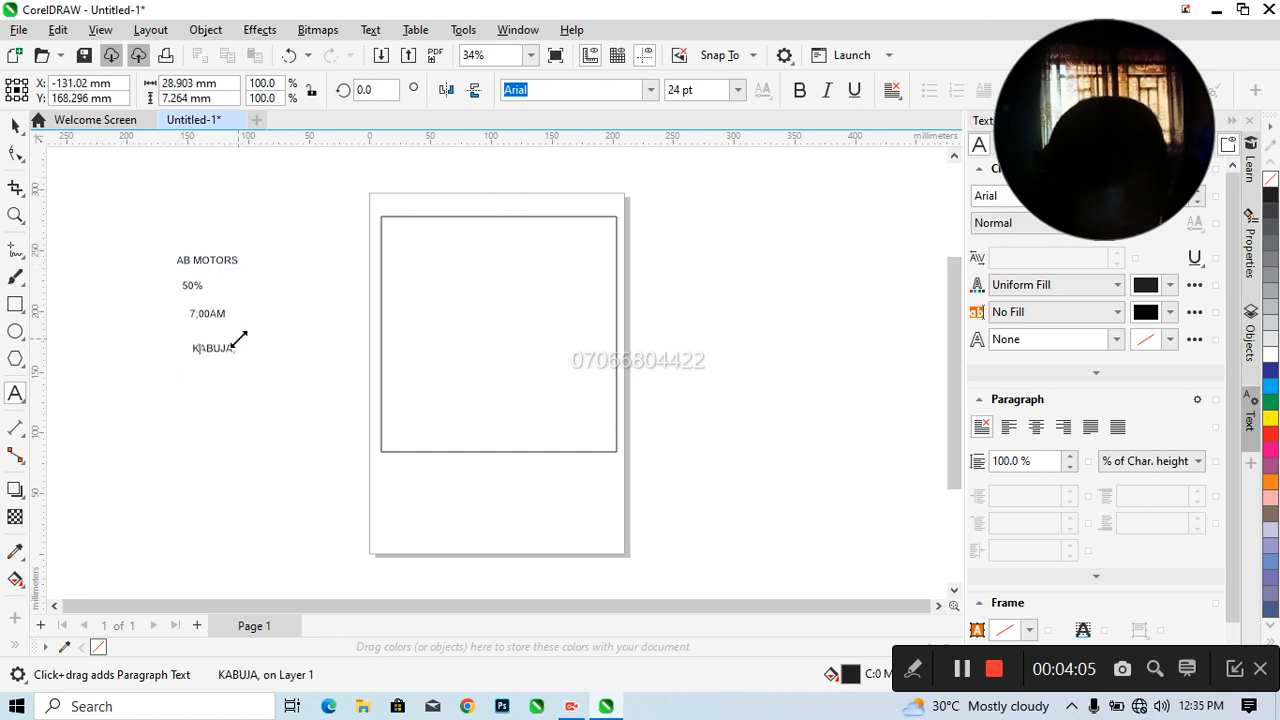
text(UBWA)
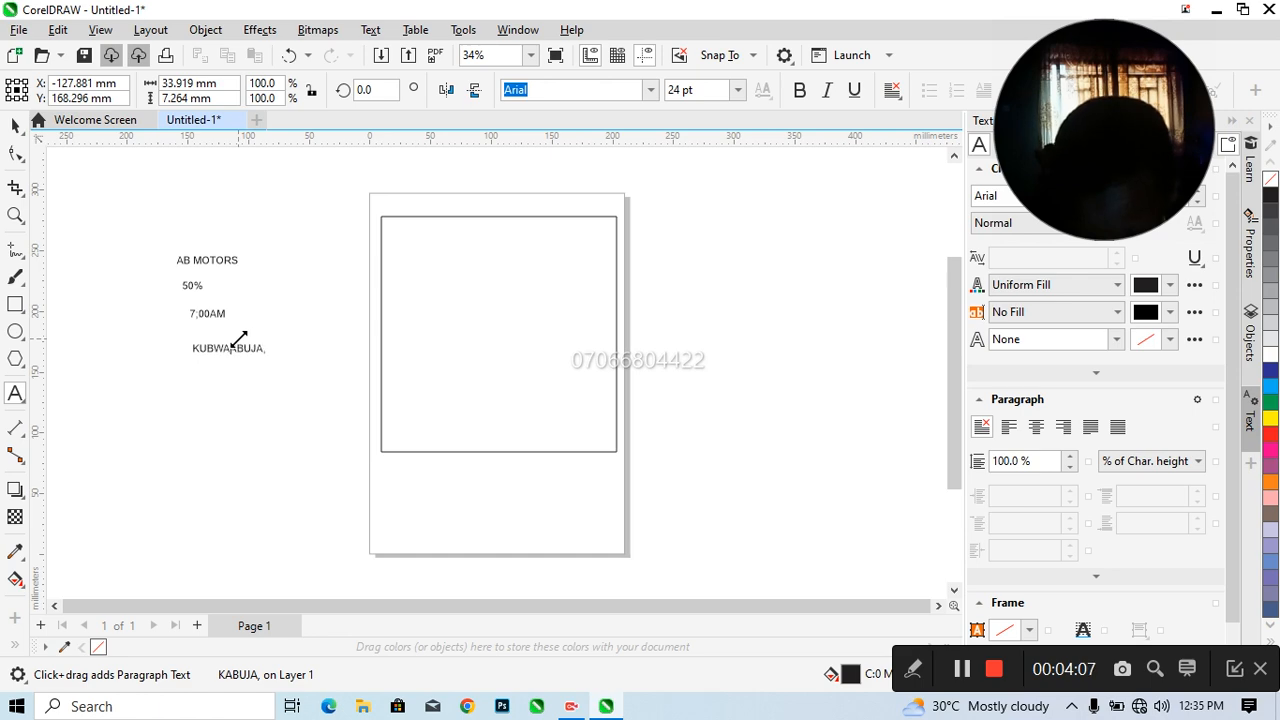
text(,)
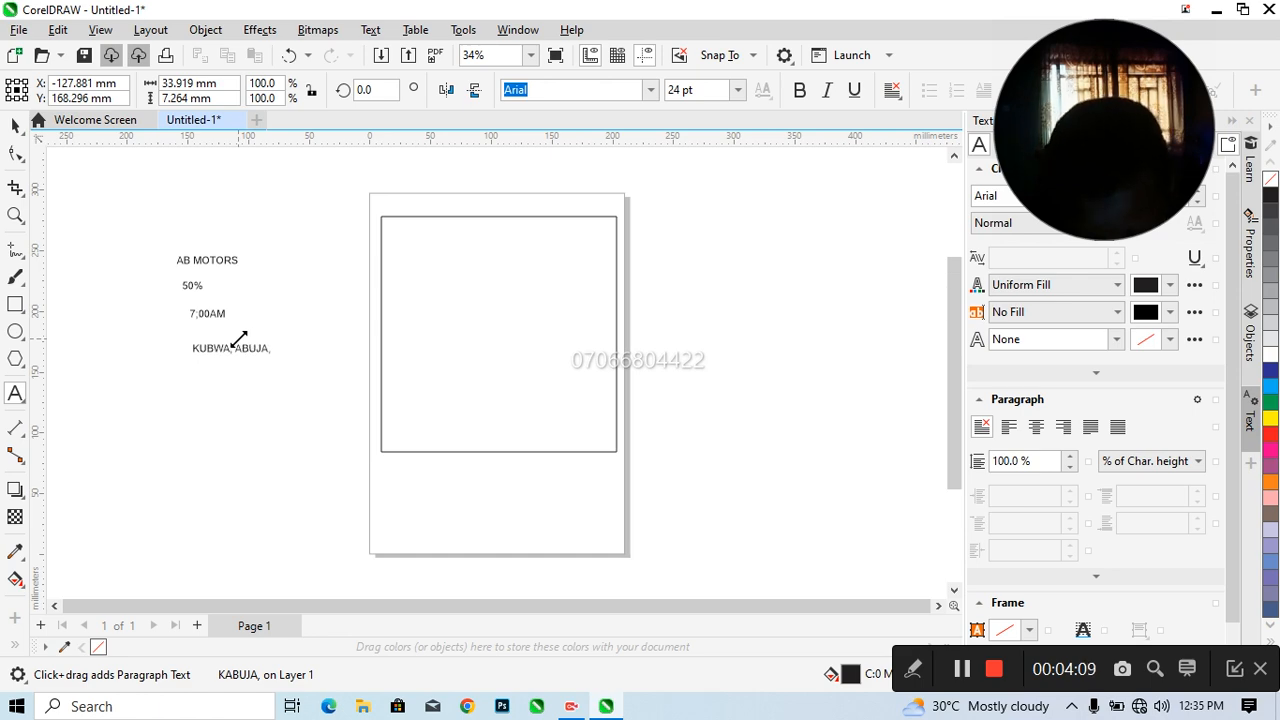
text(  N)
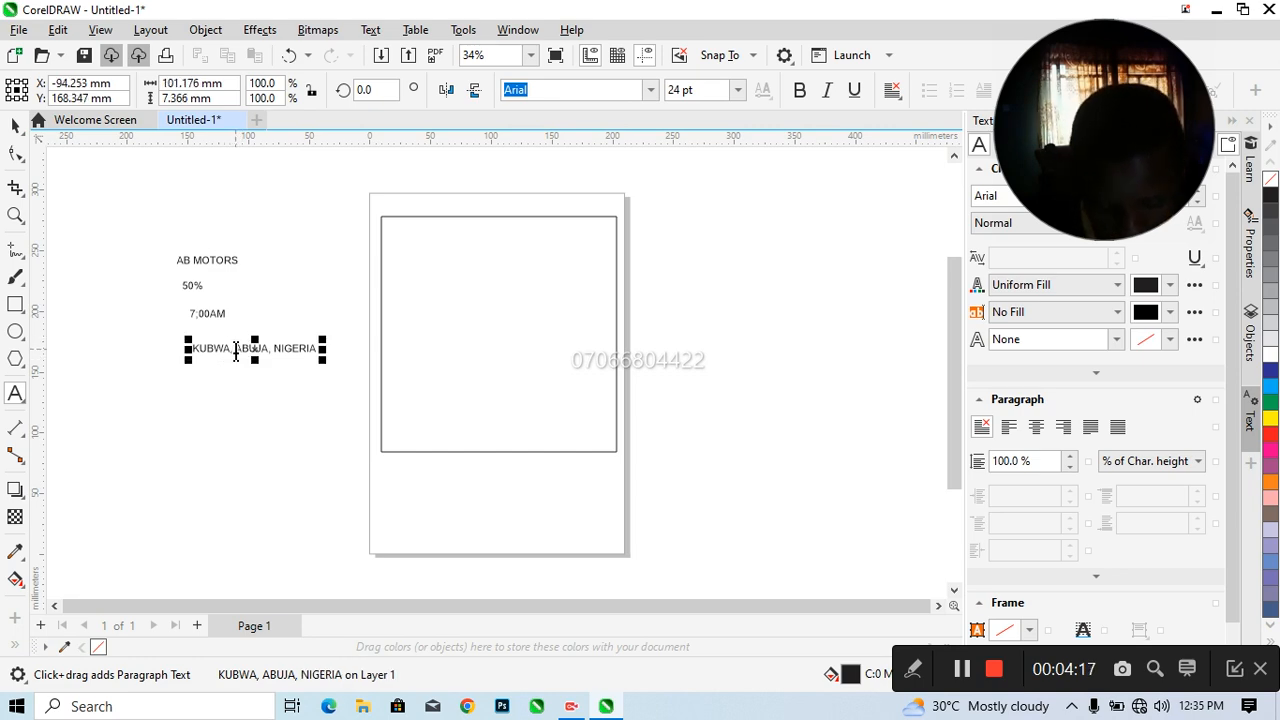
Remove the comma after KUBWA in the location text
click(236, 349)
key(BackSpace)
key(BackSpace)
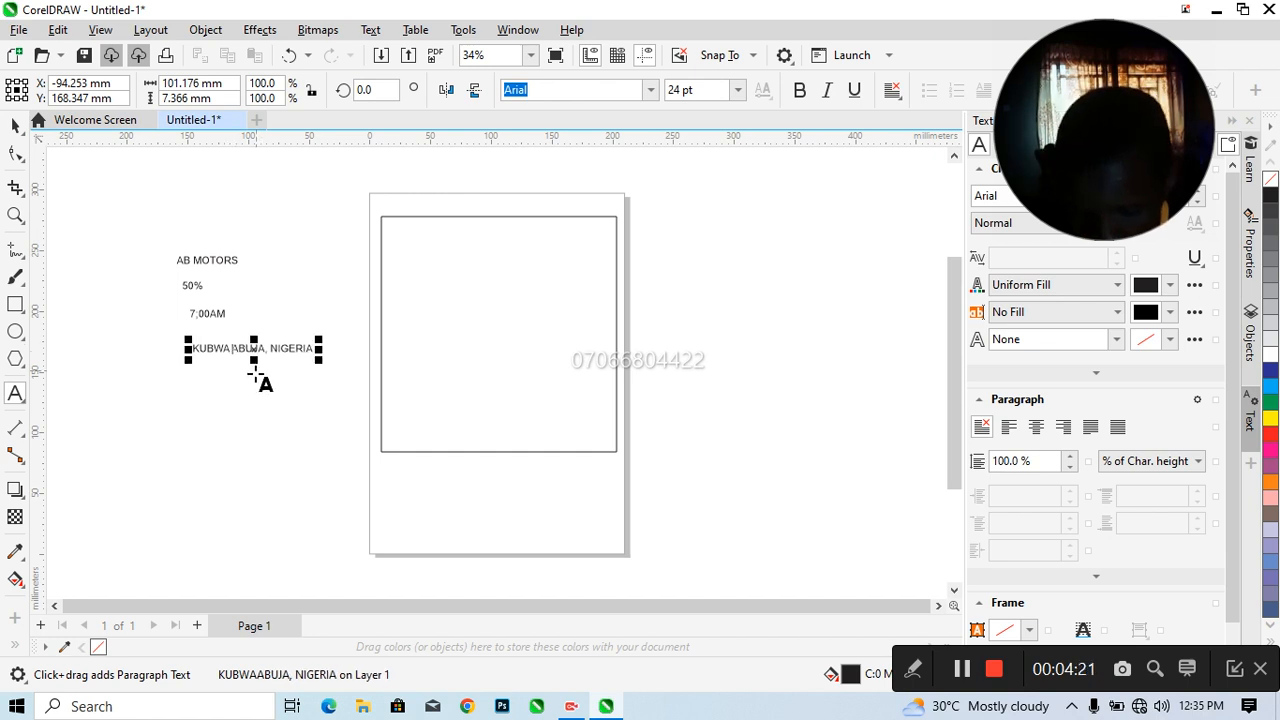
Add a three-line text object reading "SAFETY", "COMFORT" and "REALIABILTY" below the location text
click(184, 394)
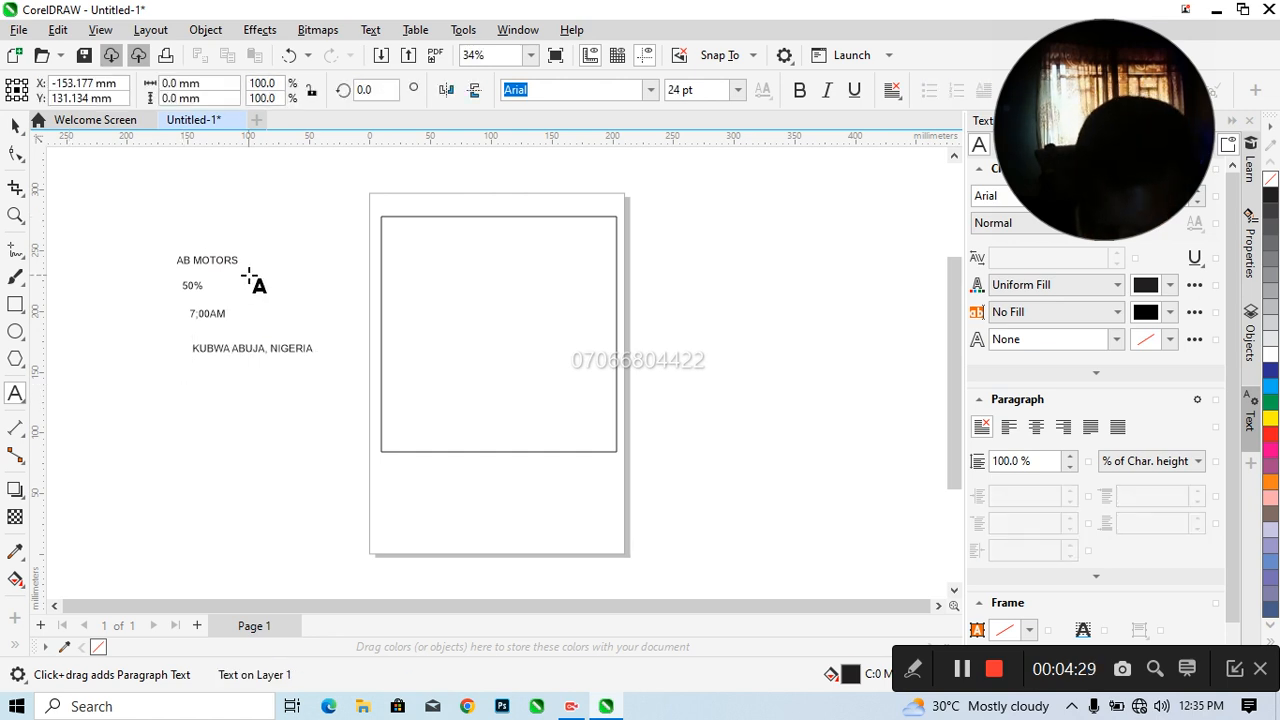
text(SAFETY)
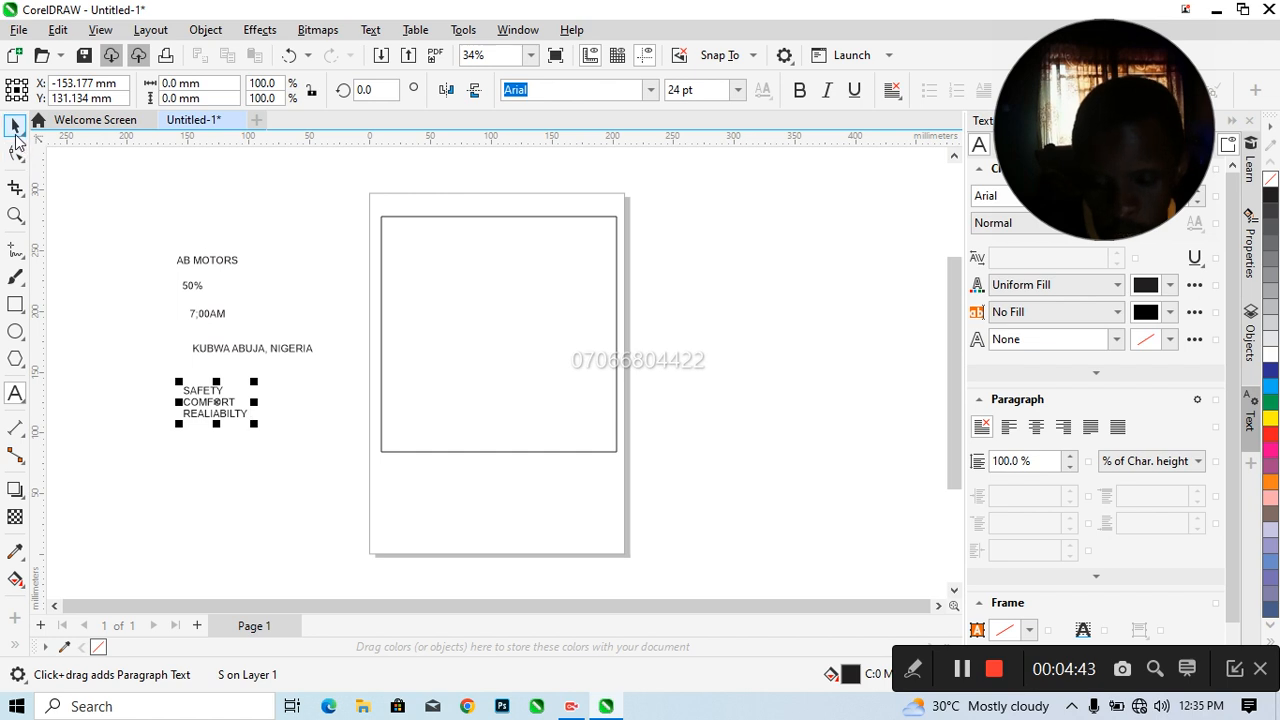
Set the font of all five text objects beside the page to Futura Bk BT
click(15, 128)
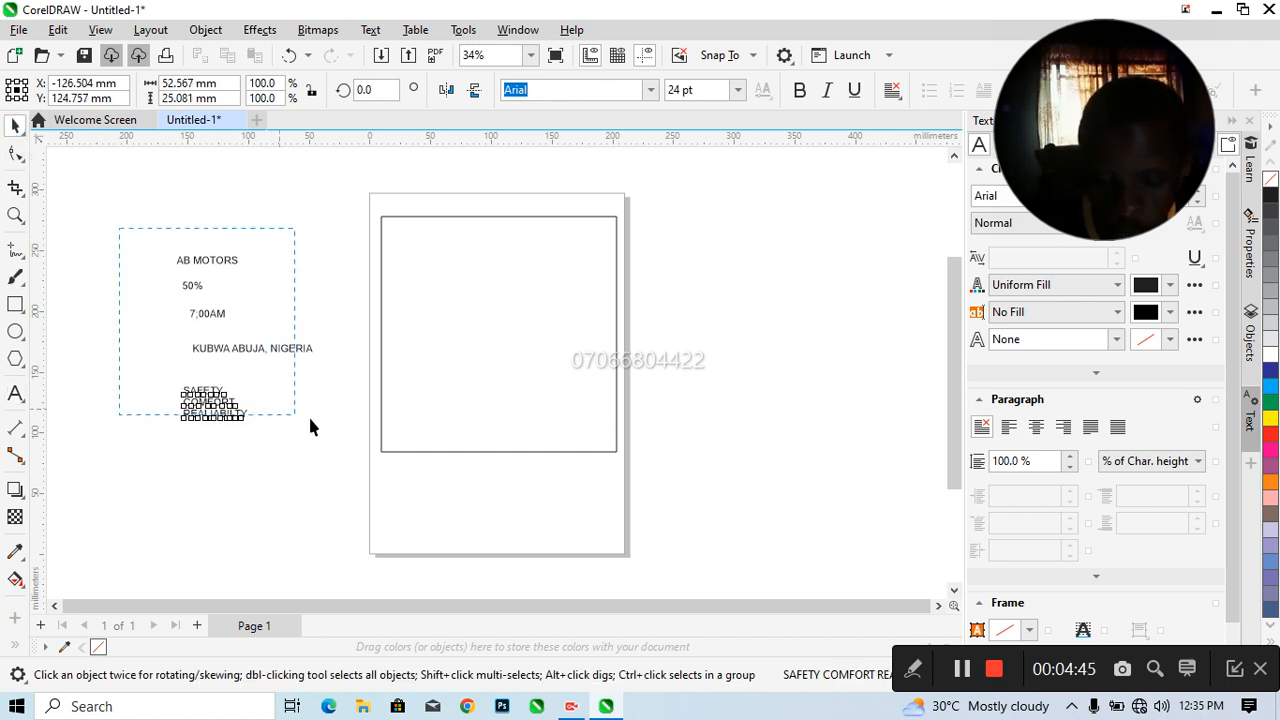
drag(343, 441, 343, 441)
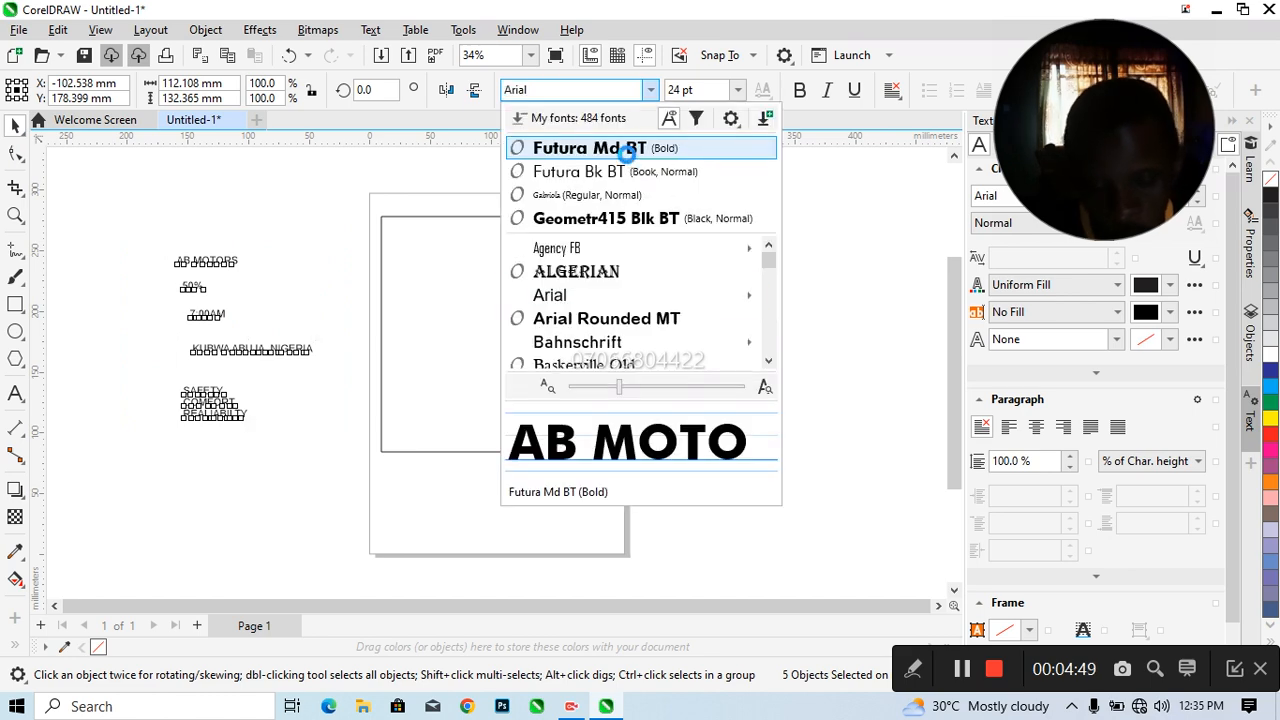
click(622, 177)
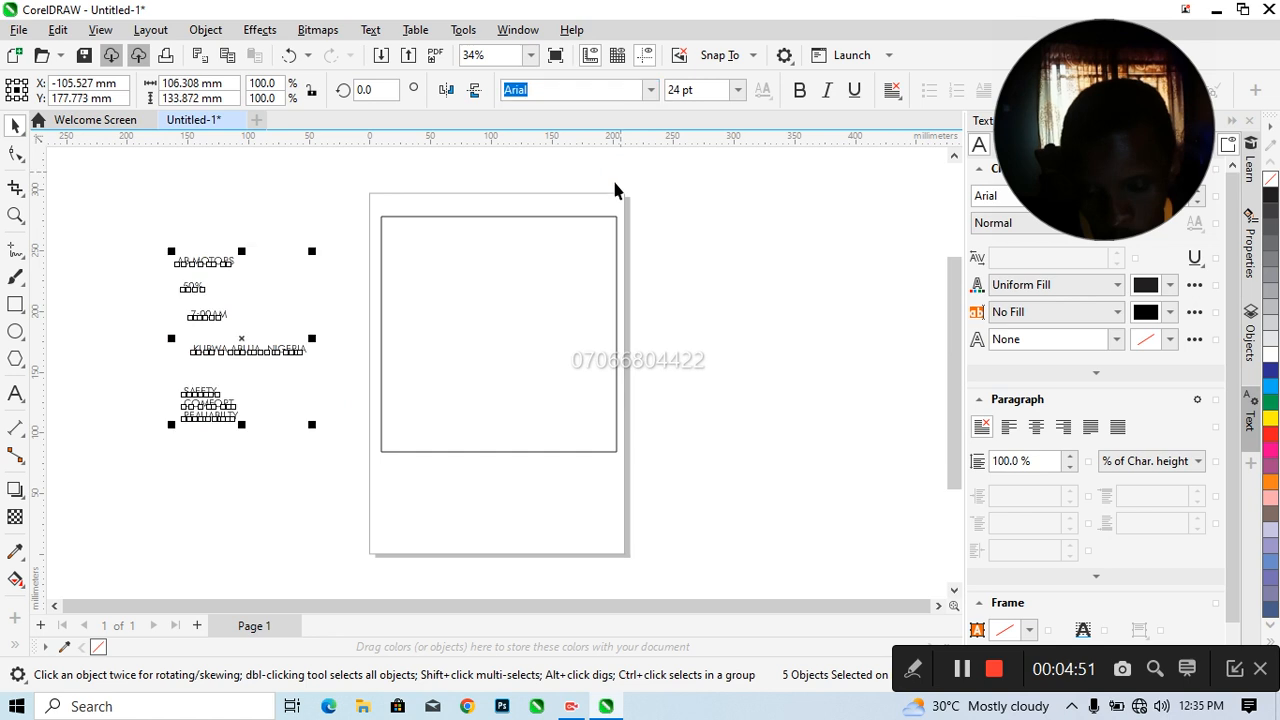
click(292, 210)
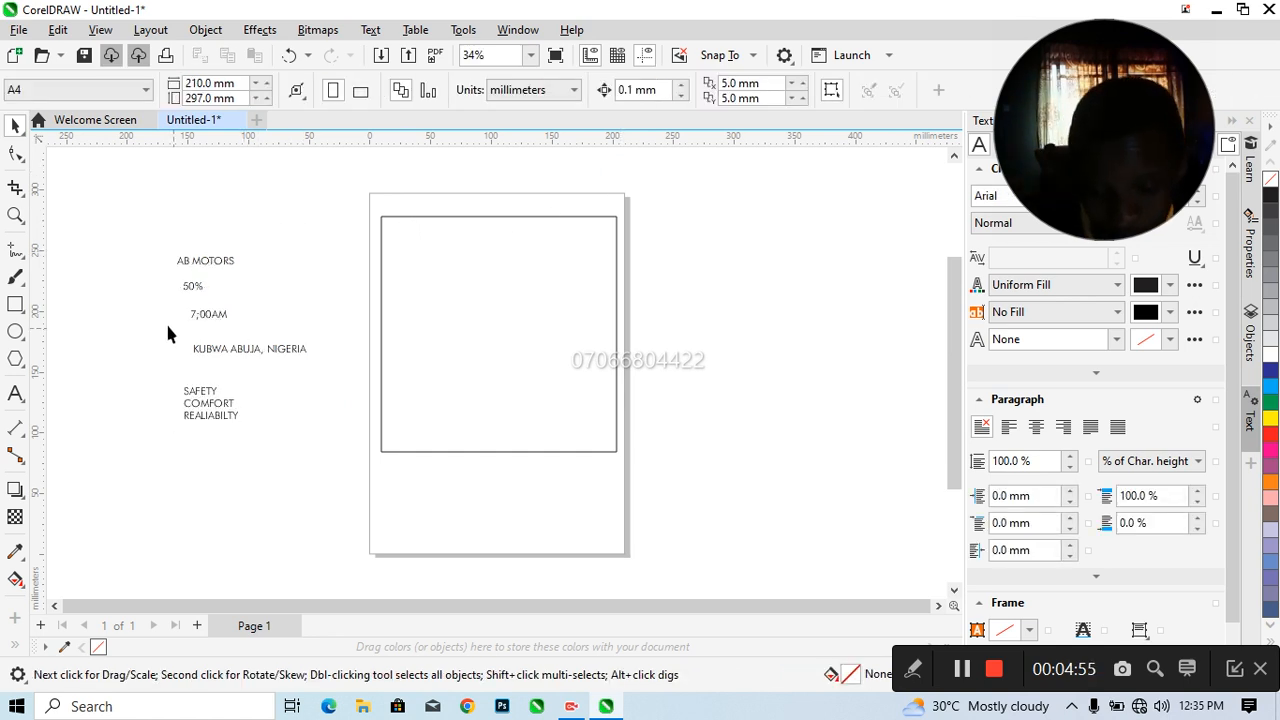
Move all the text objects together up and further away from the page
drag(230, 333, 326, 434)
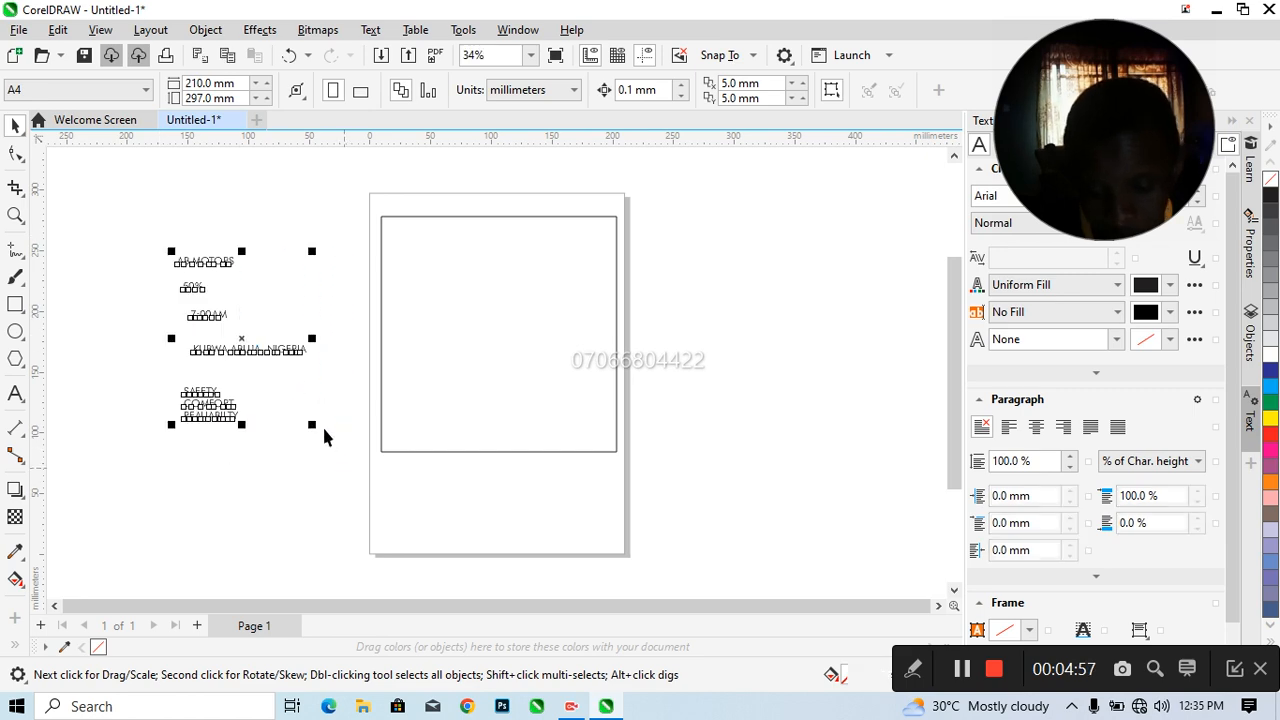
drag(243, 335, 218, 290)
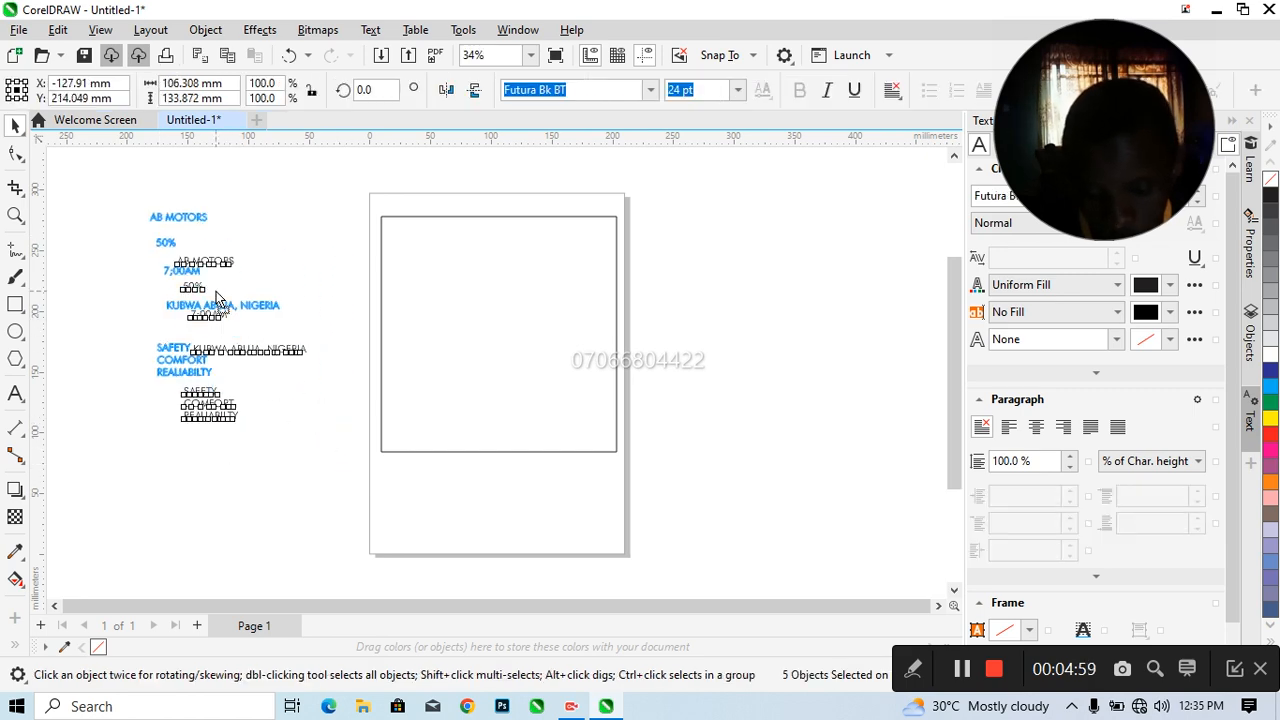
click(239, 381)
Place the picture of the two grey vans, c87077683f35026a1dba1323c8cdccad.png, from the ebenezar desktop folder onto the square frame
click(446, 328)
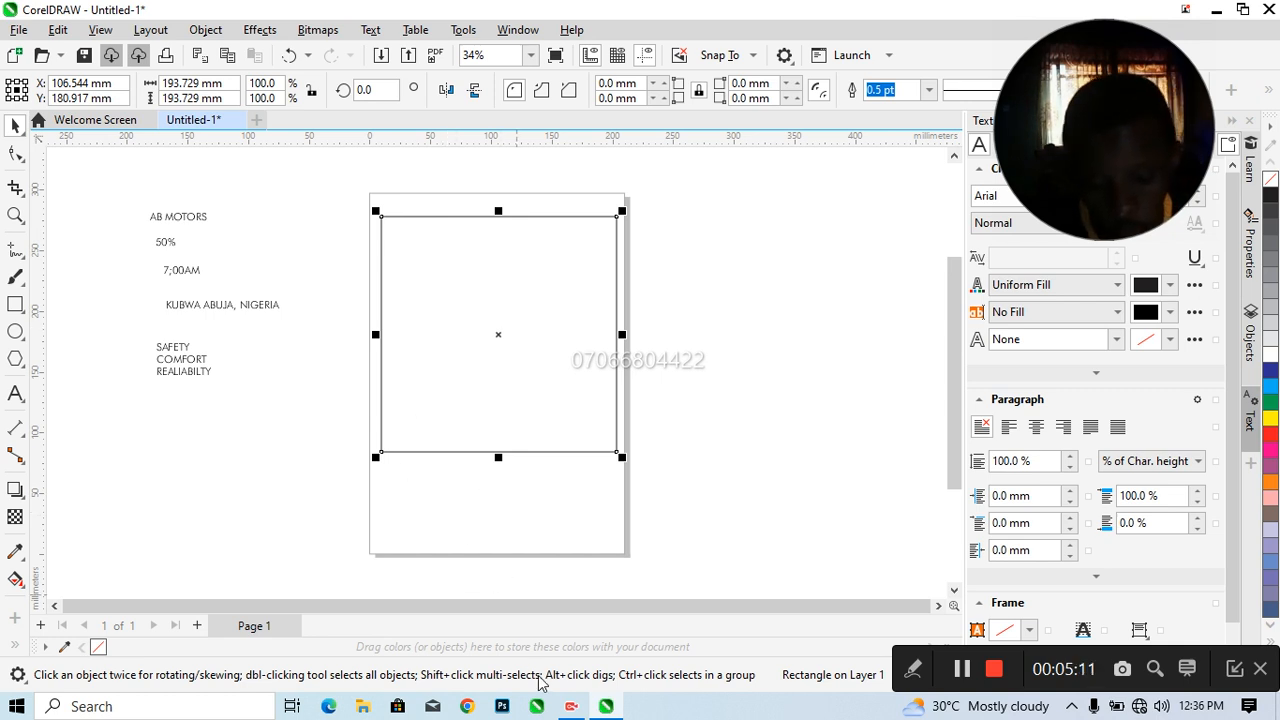
click(607, 714)
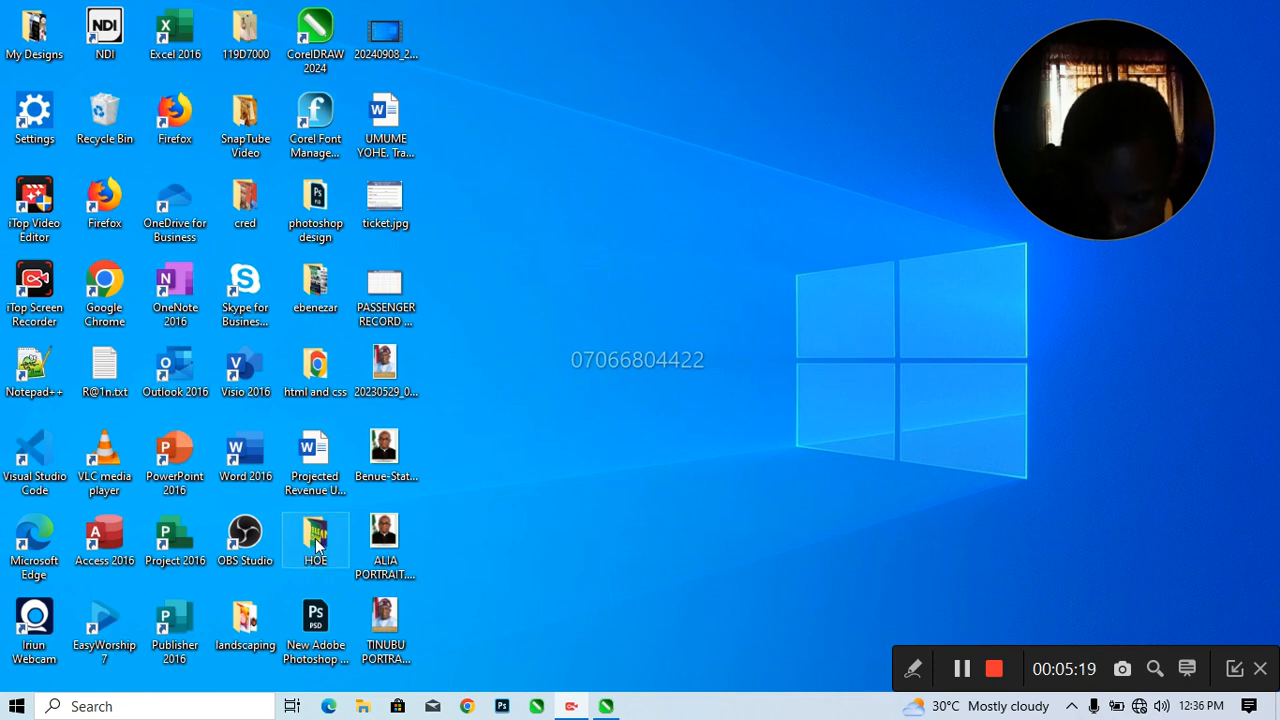
double_click(310, 307)
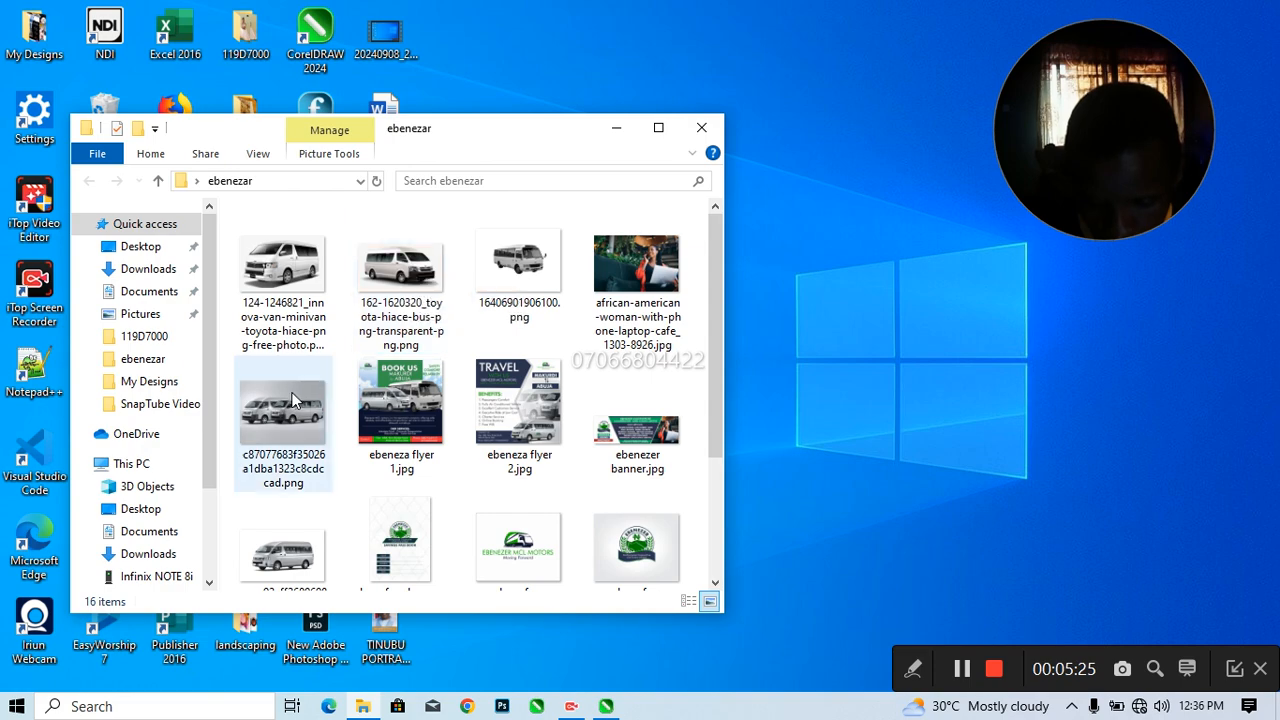
drag(280, 414, 509, 338)
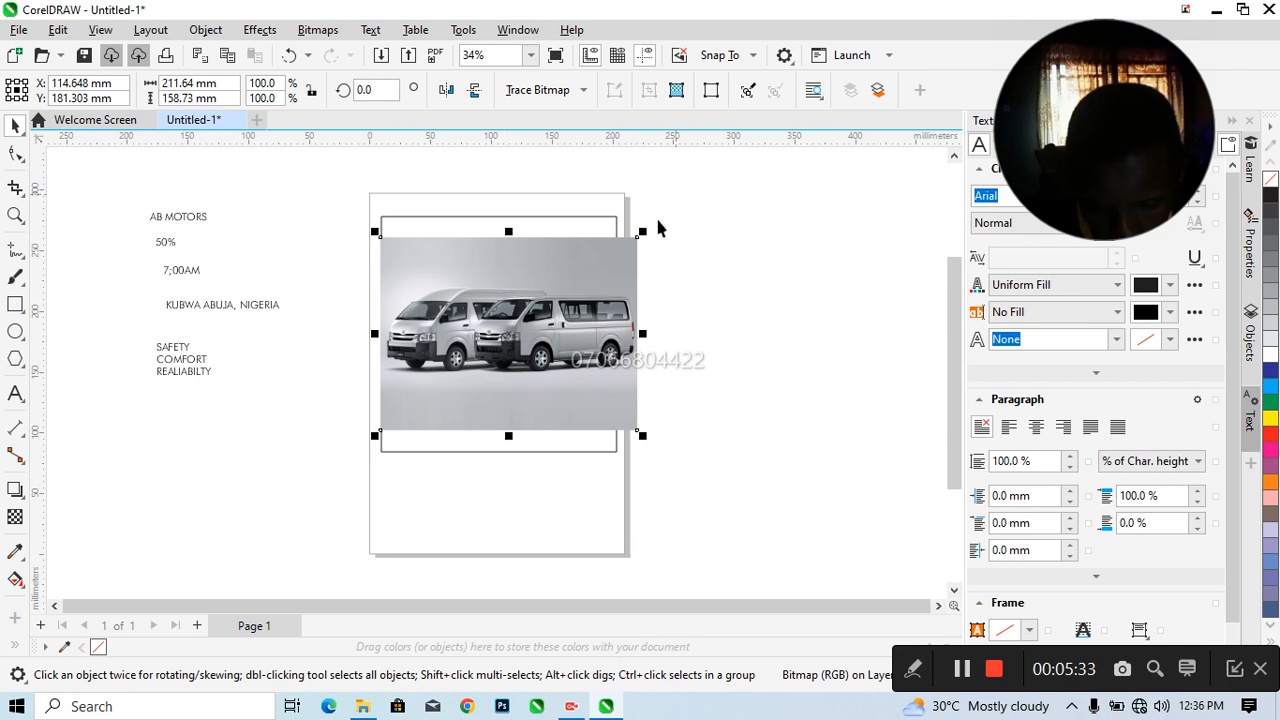
Scale the van picture proportionally to the frame's width, about 194 mm, and shift it slightly up inside the frame
drag(646, 233, 628, 246)
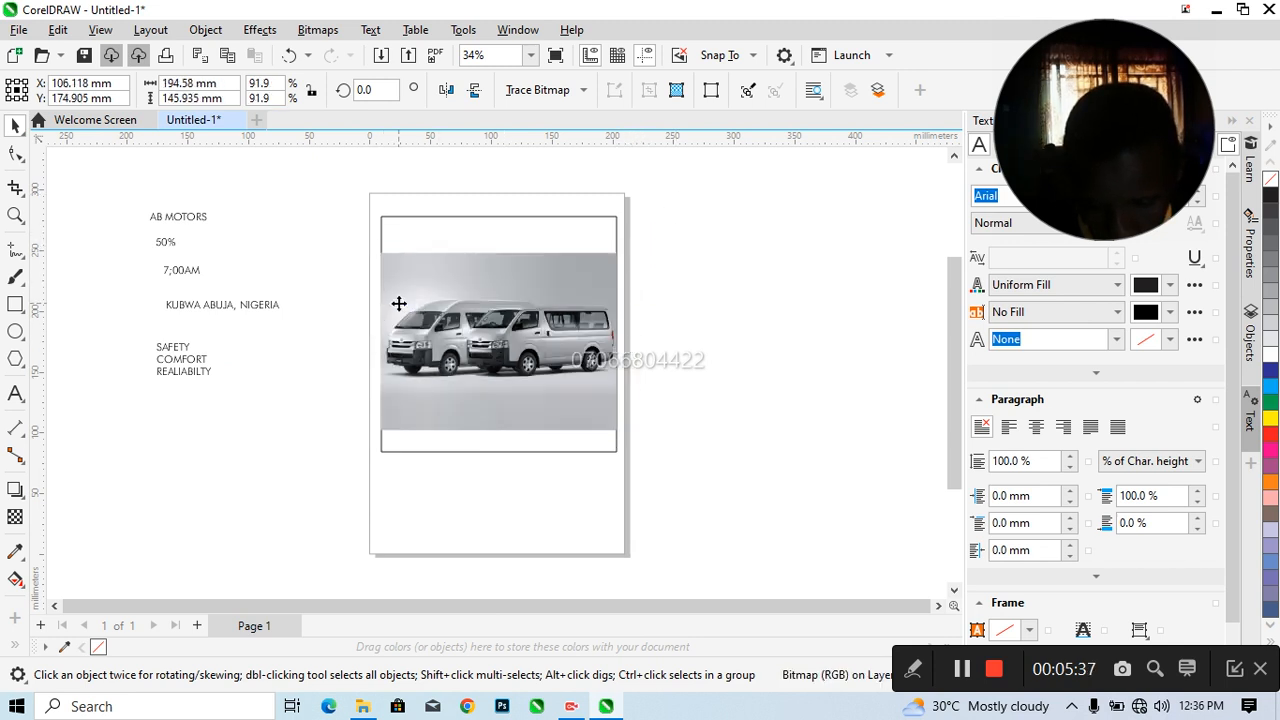
click(382, 330)
click(381, 338)
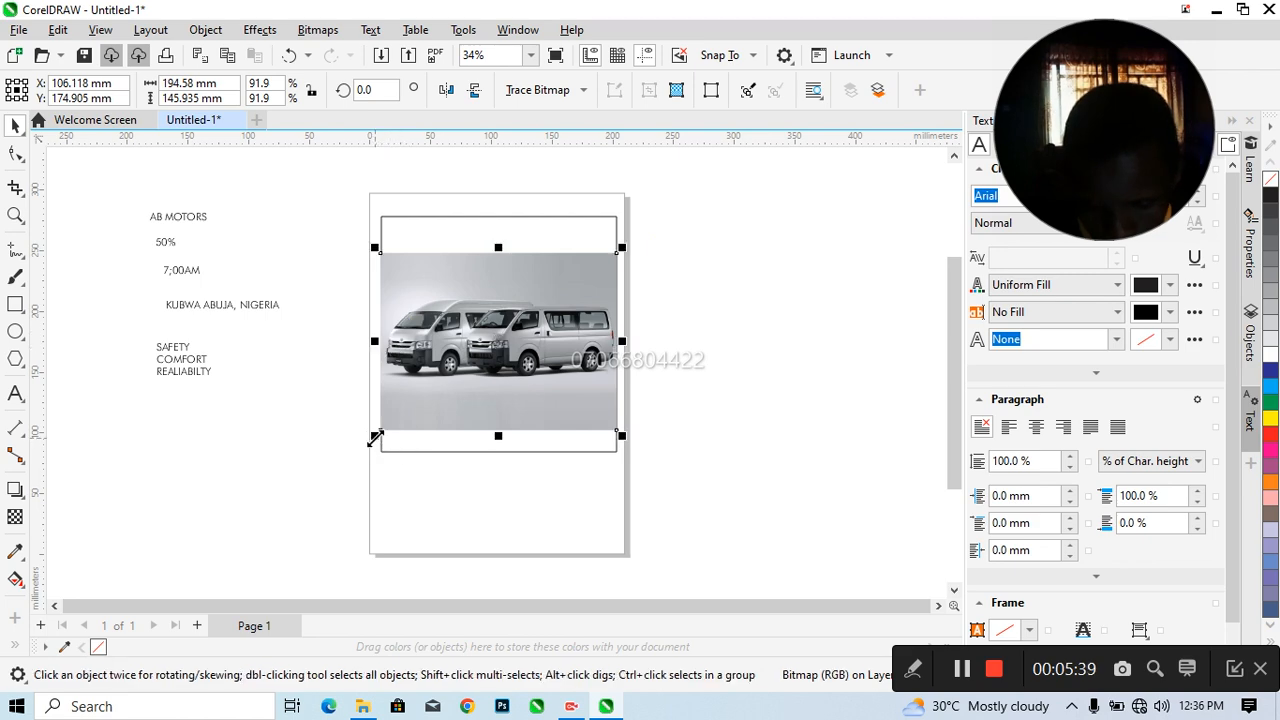
drag(375, 437, 375, 434)
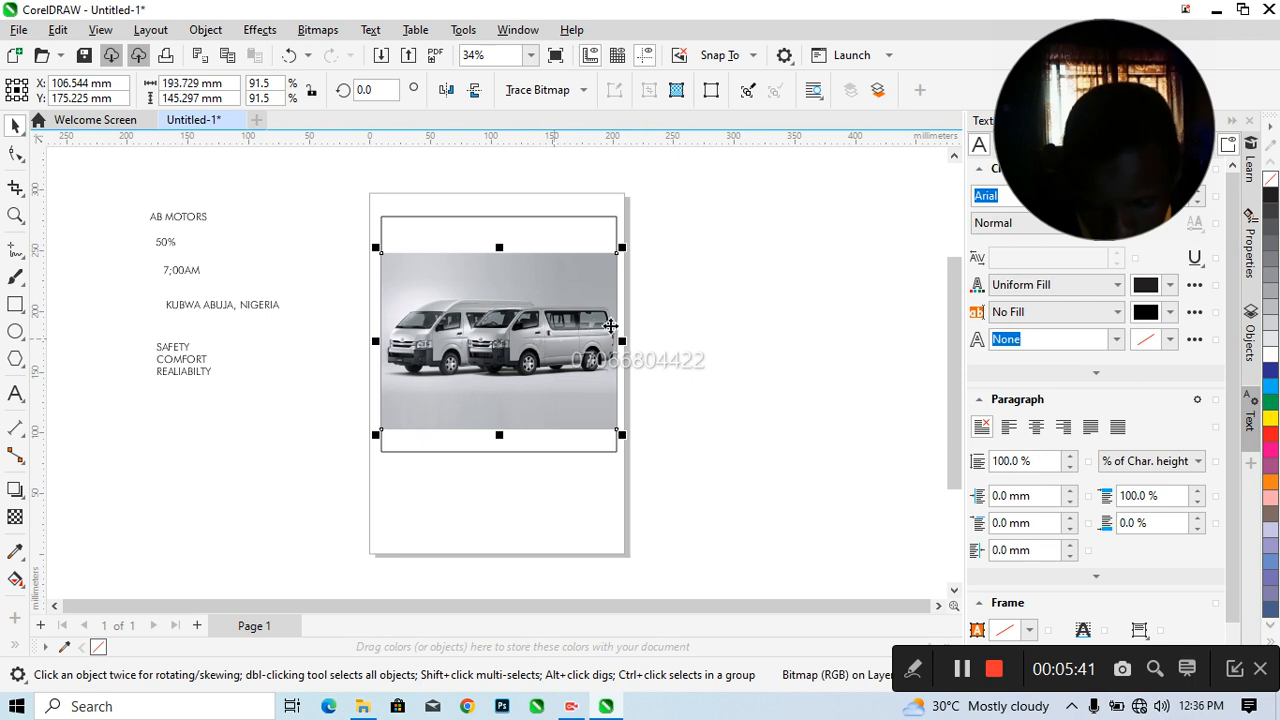
drag(544, 366, 510, 347)
click(510, 348)
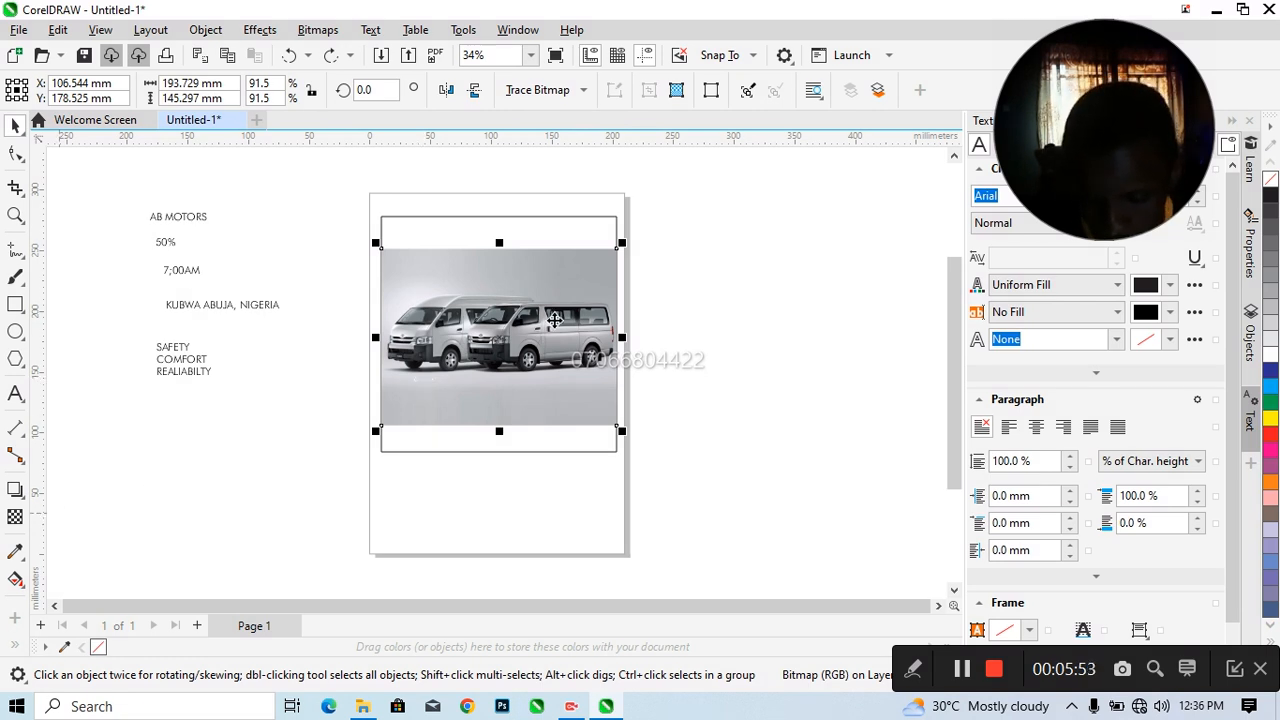
click(472, 222)
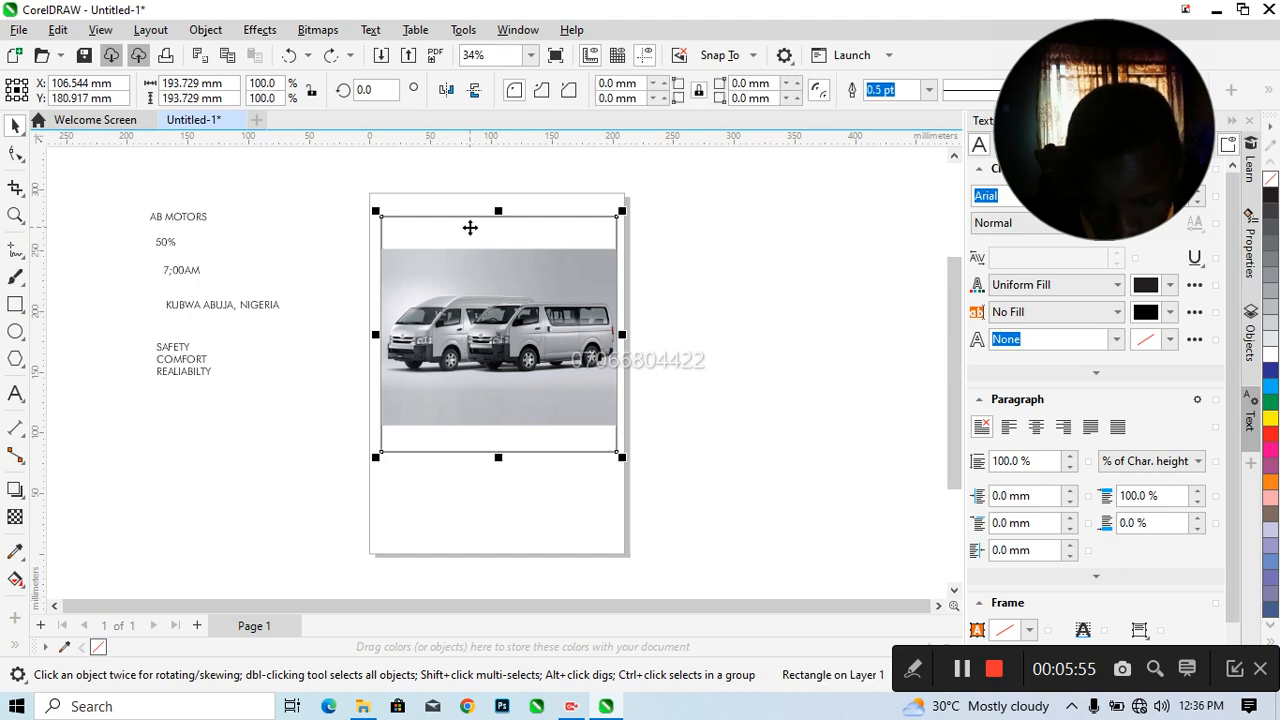
click(486, 294)
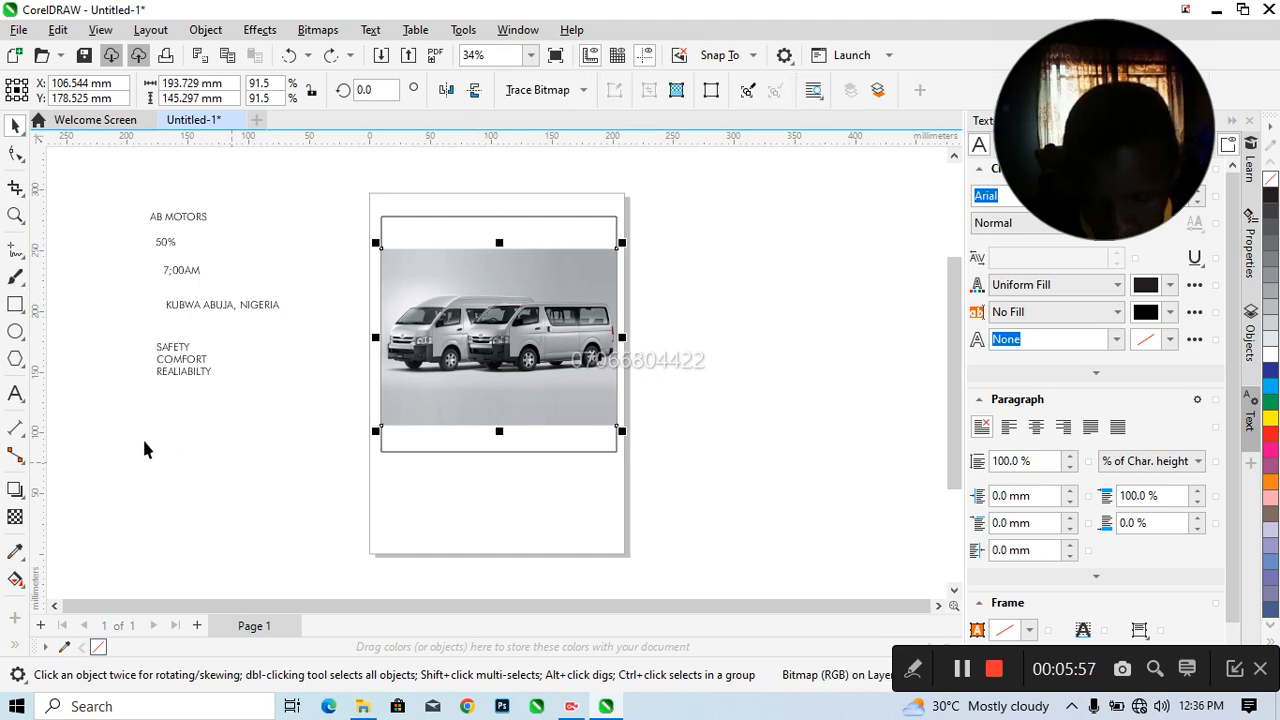
click(15, 517)
drag(487, 285, 485, 248)
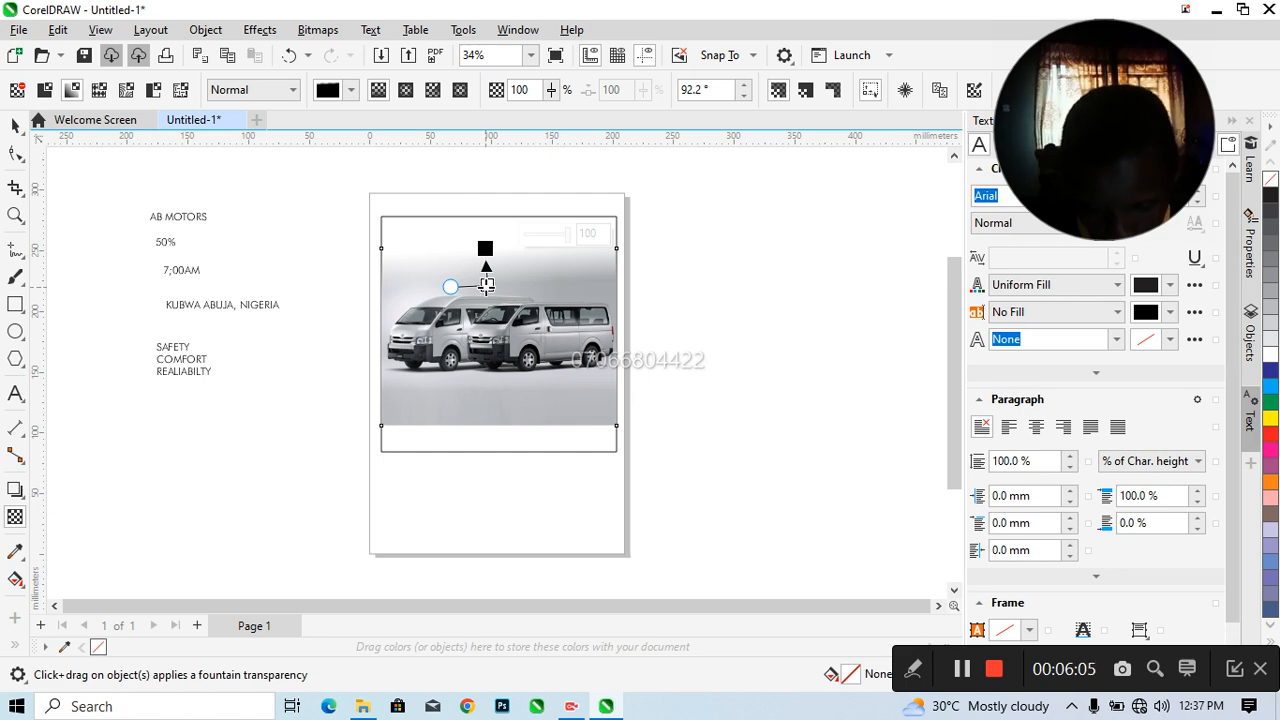
key(ctrl+z)
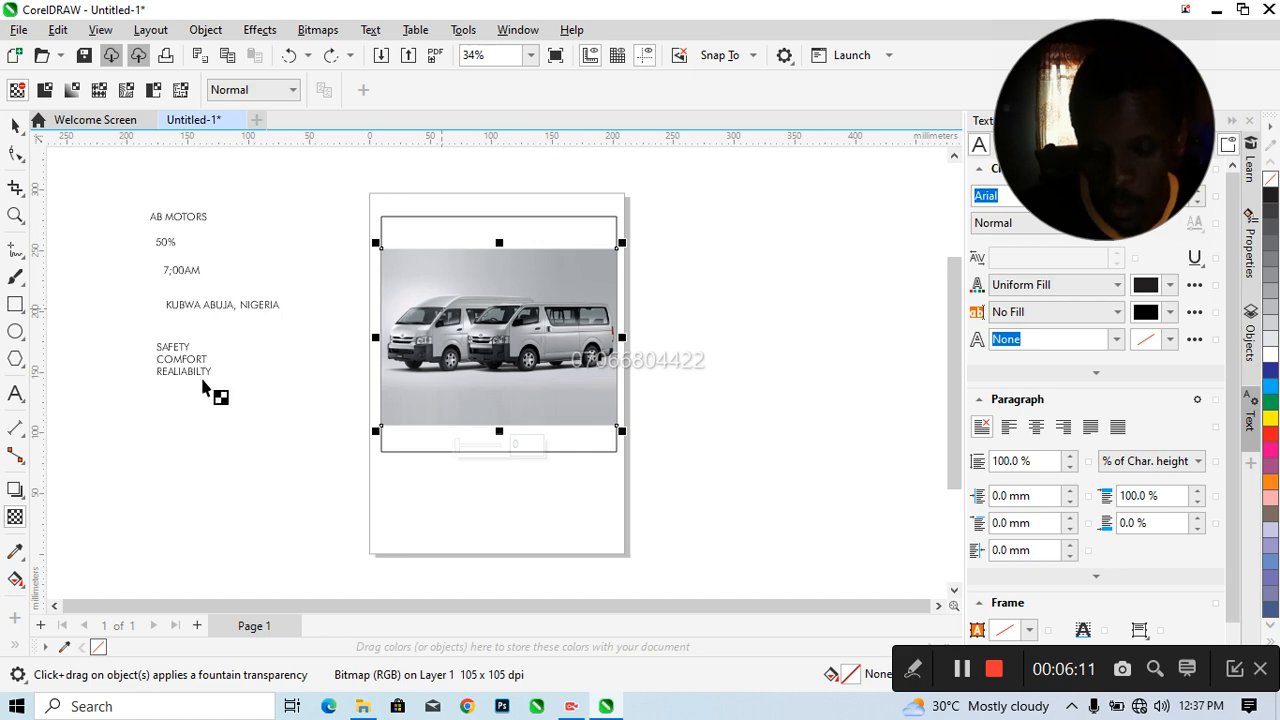
click(16, 518)
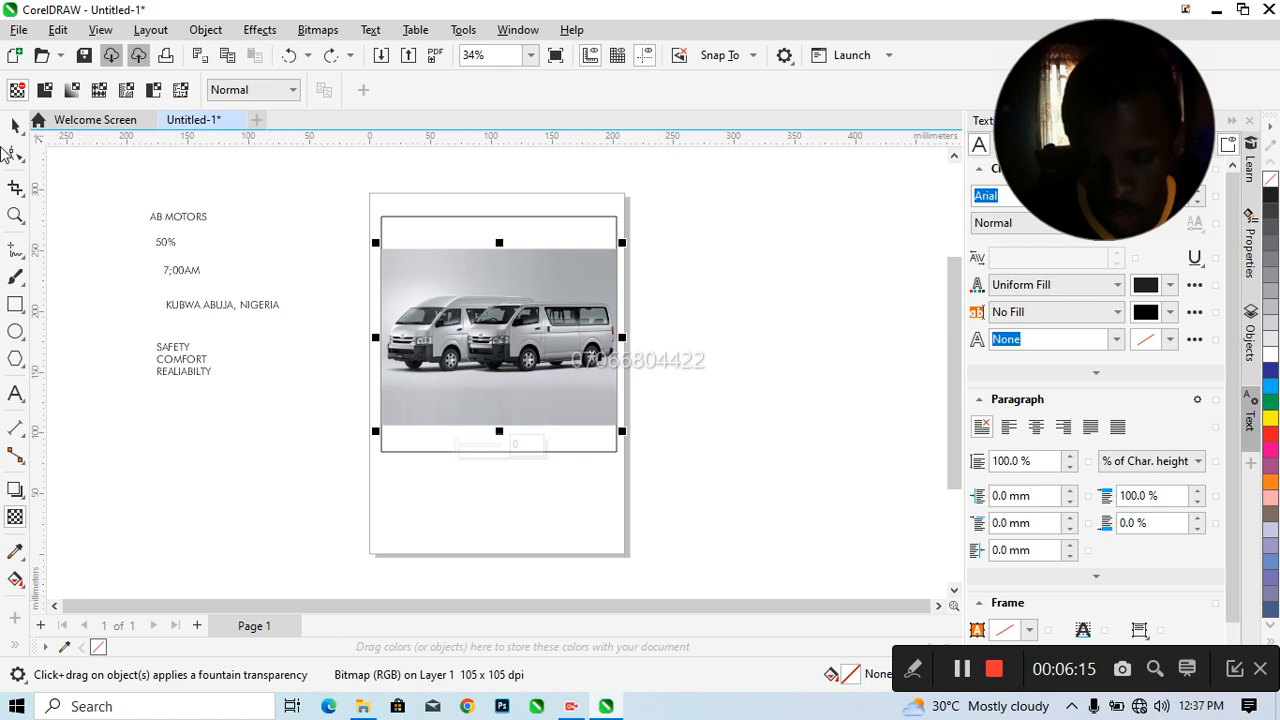
click(16, 125)
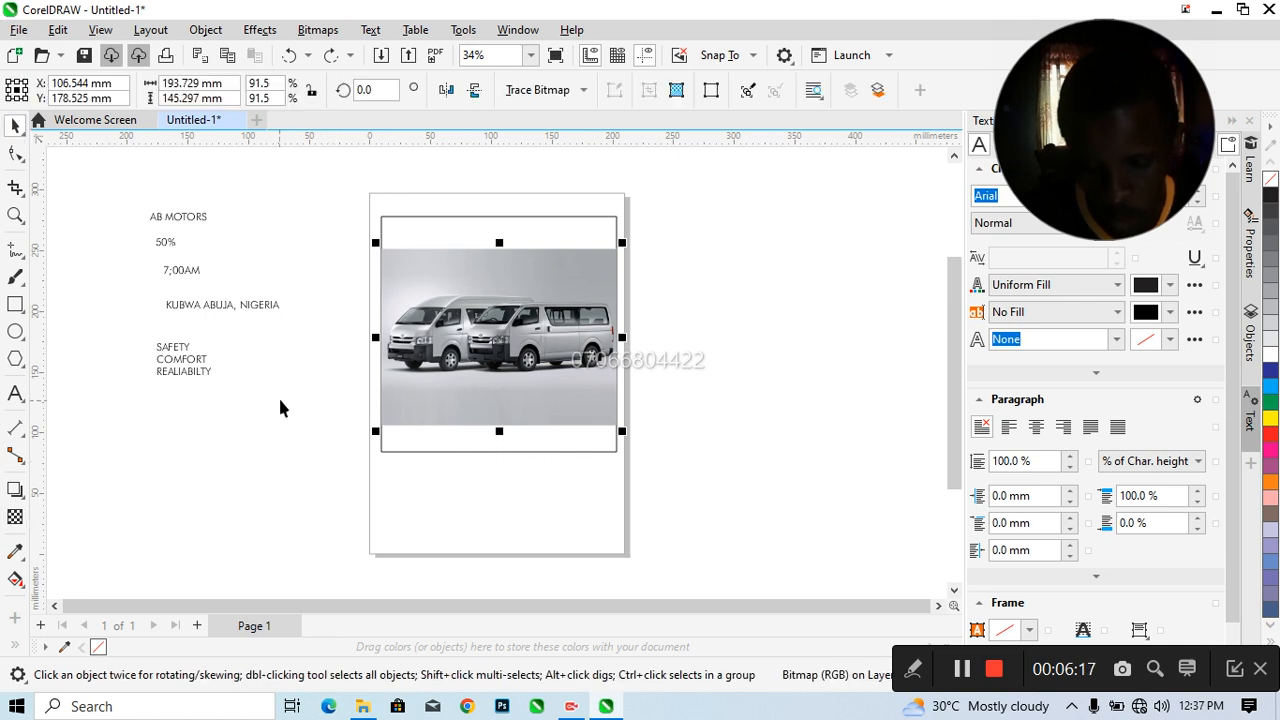
Fade the van picture's upper edge with a vertical linear fountain transparency that starts around the vans' roofs
click(16, 517)
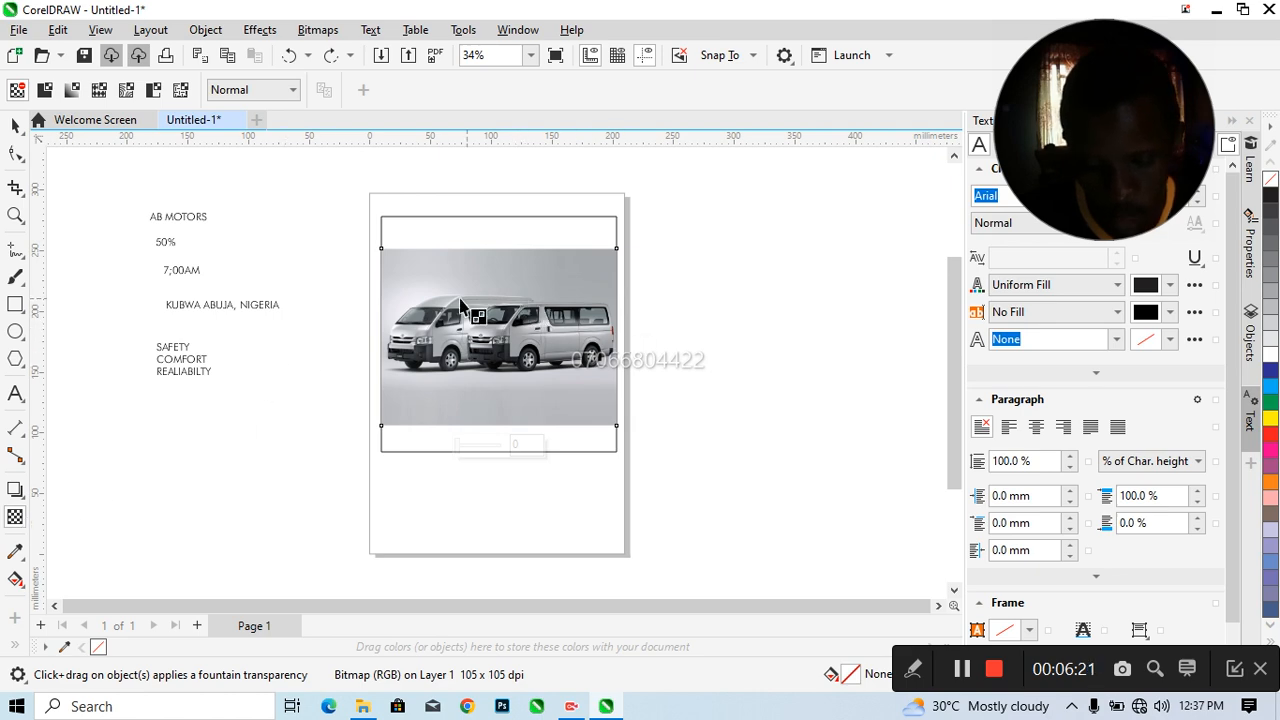
drag(499, 278, 501, 248)
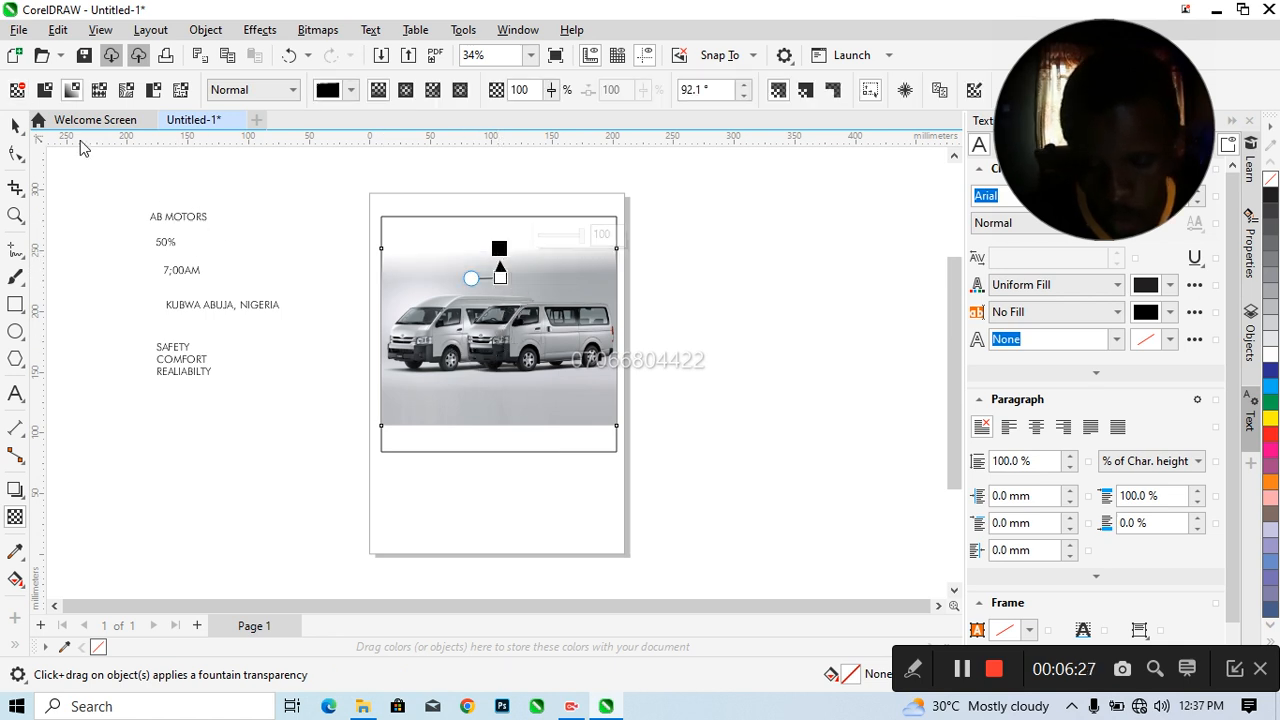
click(15, 126)
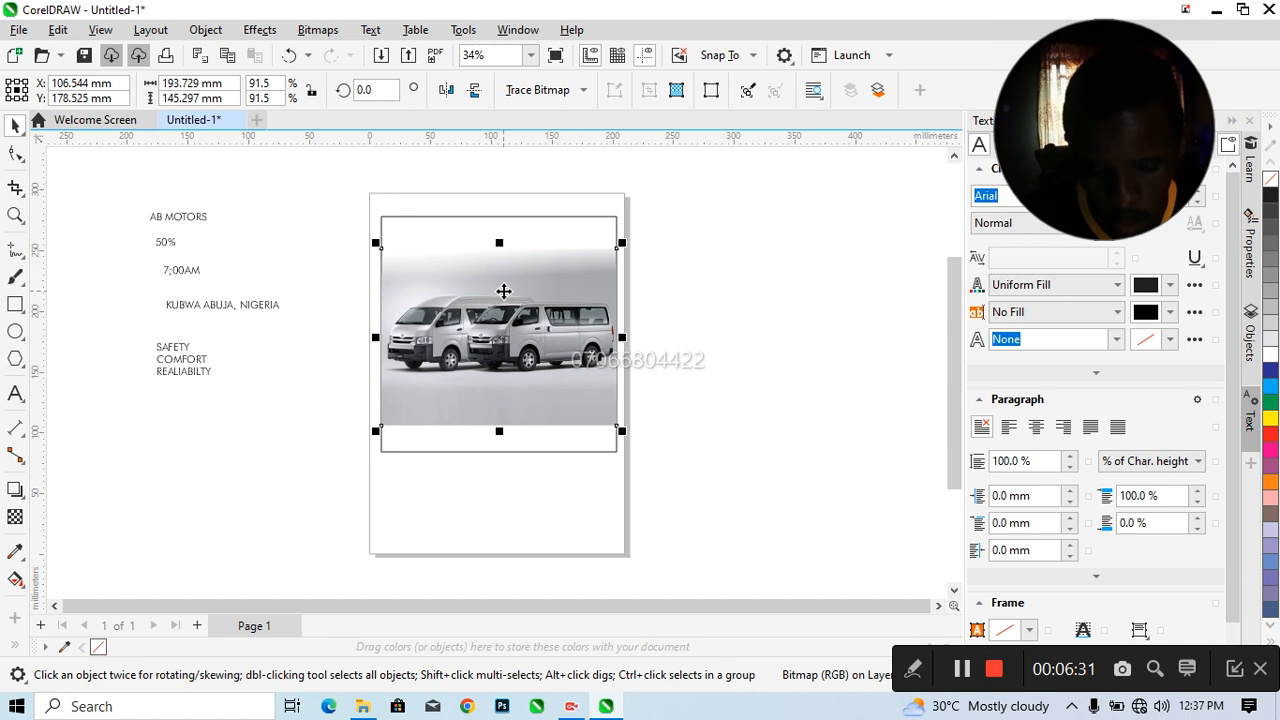
click(16, 517)
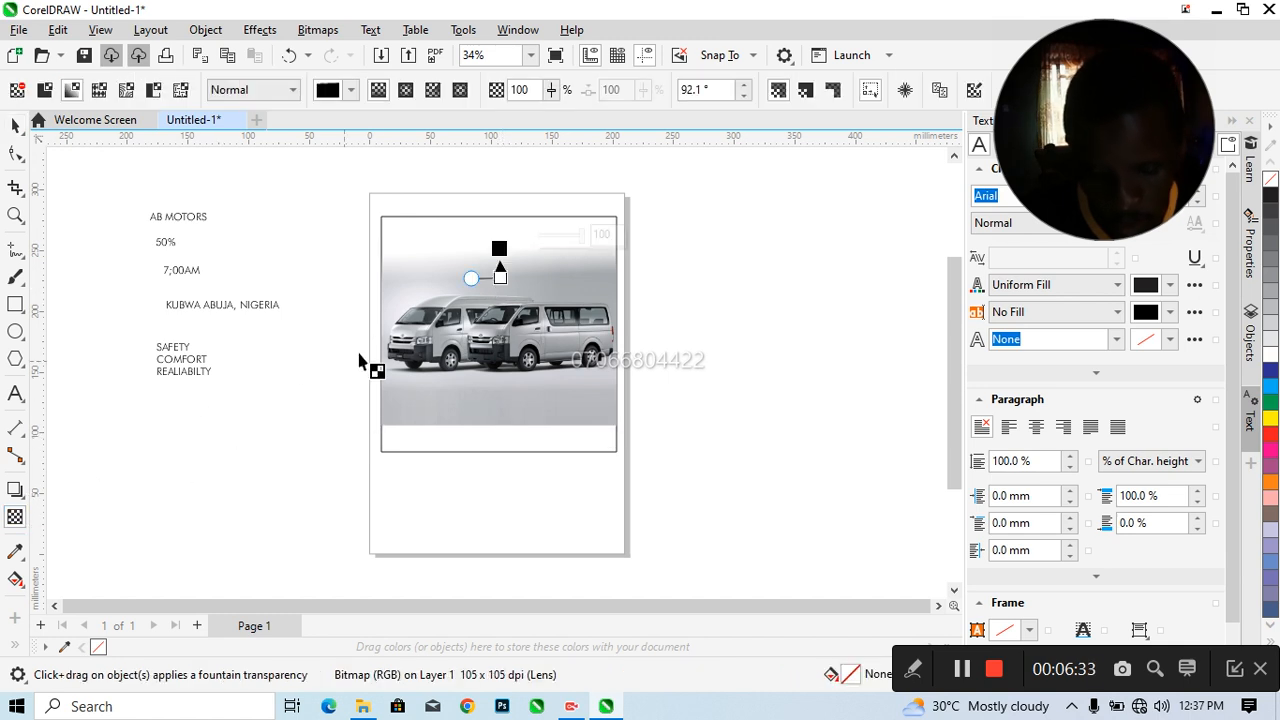
drag(507, 283, 499, 290)
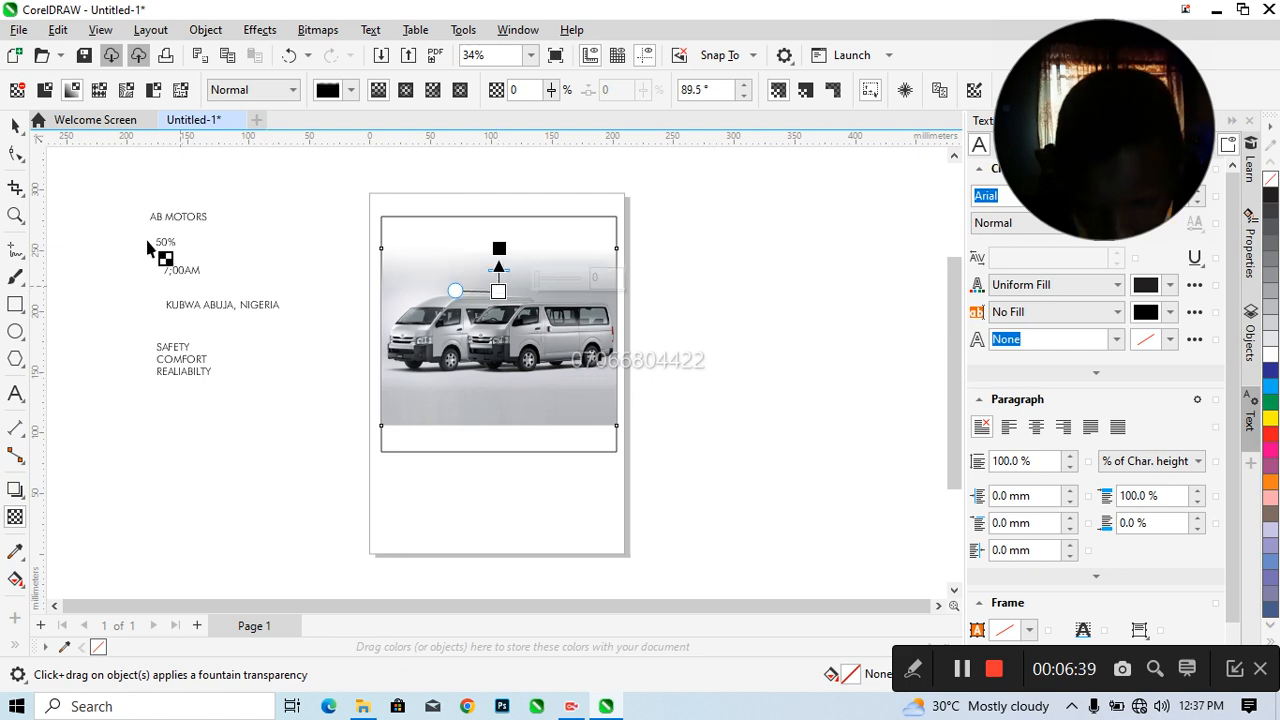
click(15, 125)
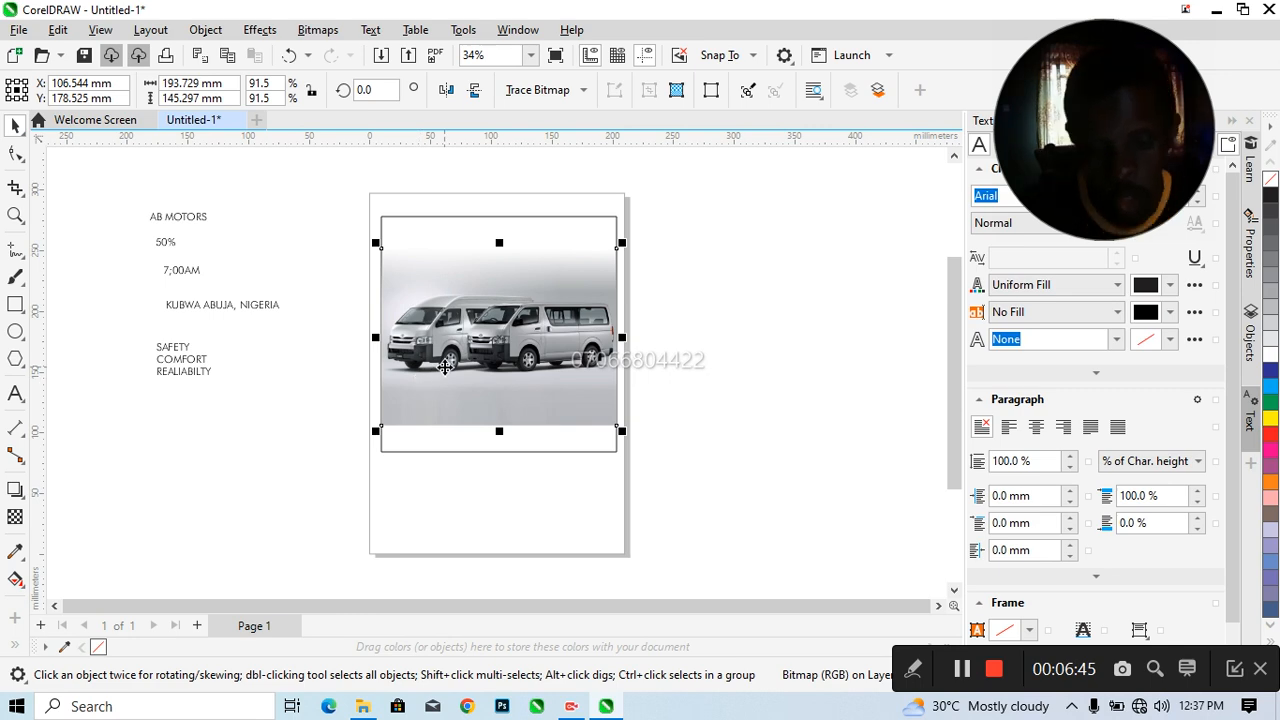
click(15, 516)
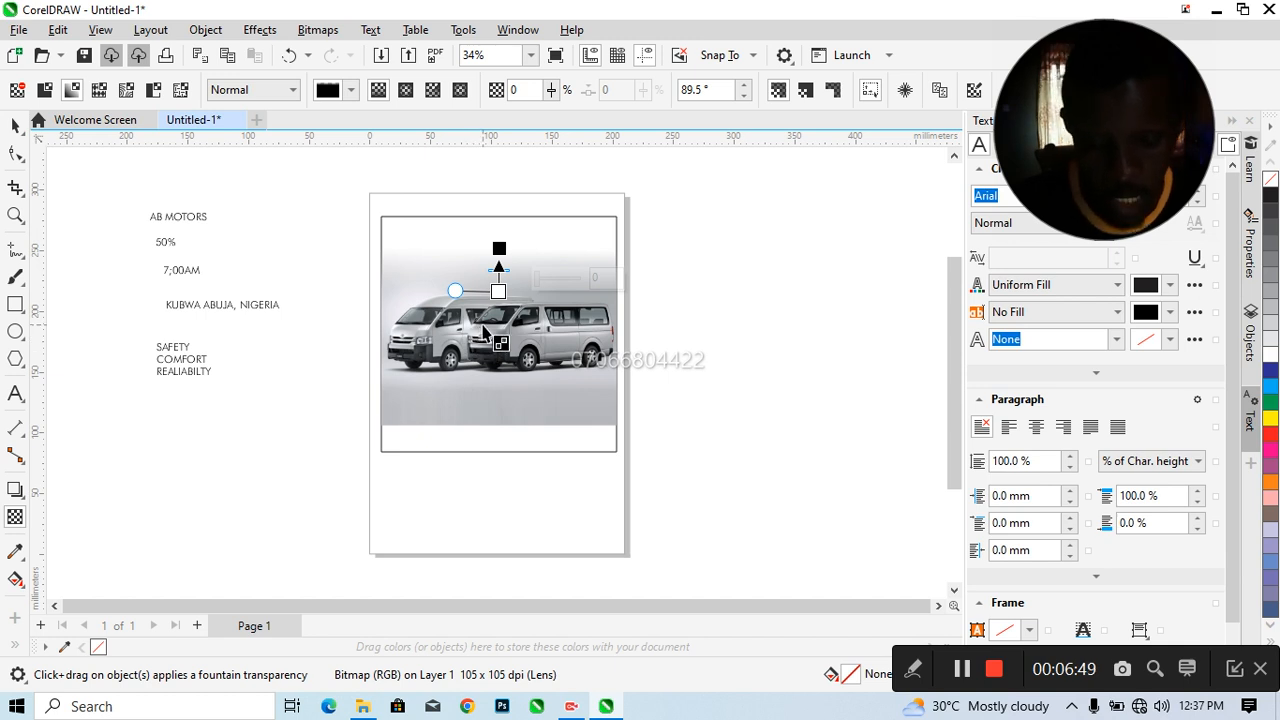
click(15, 125)
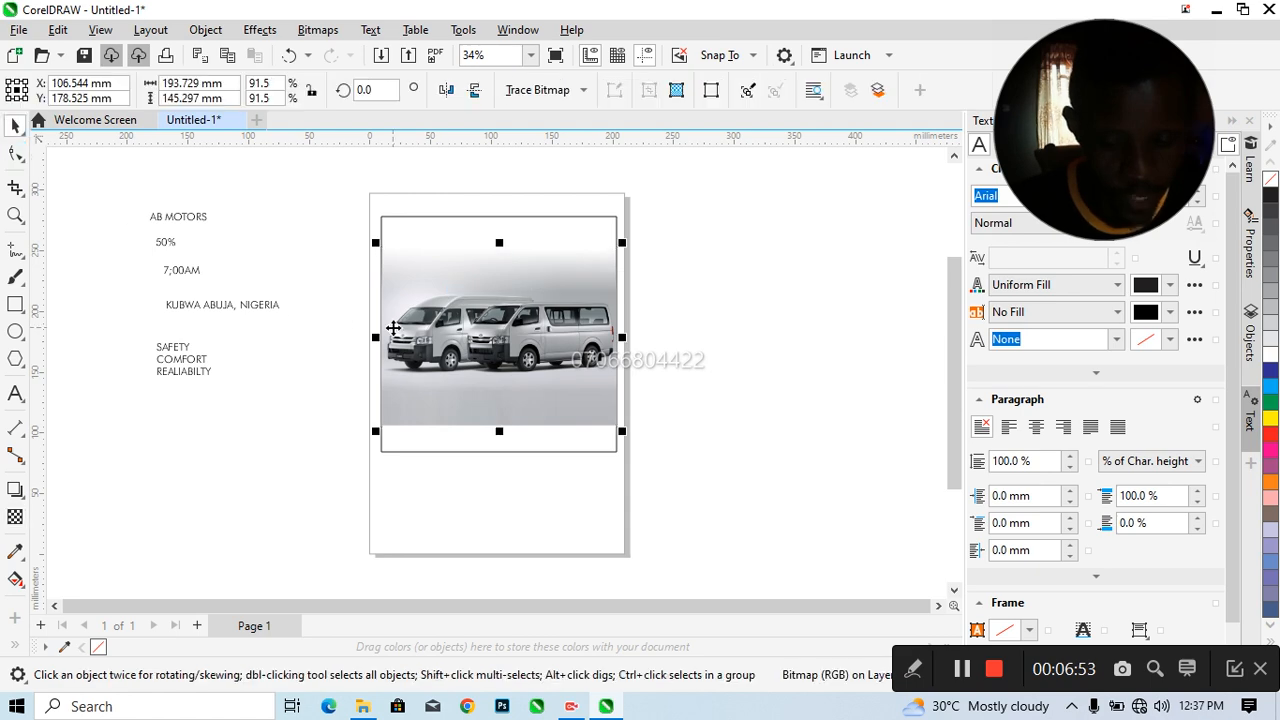
Convert the faded van picture to a 300 dpi RGB Color (24-bit) bitmap with anti-aliasing and a transparent background
click(317, 29)
click(363, 51)
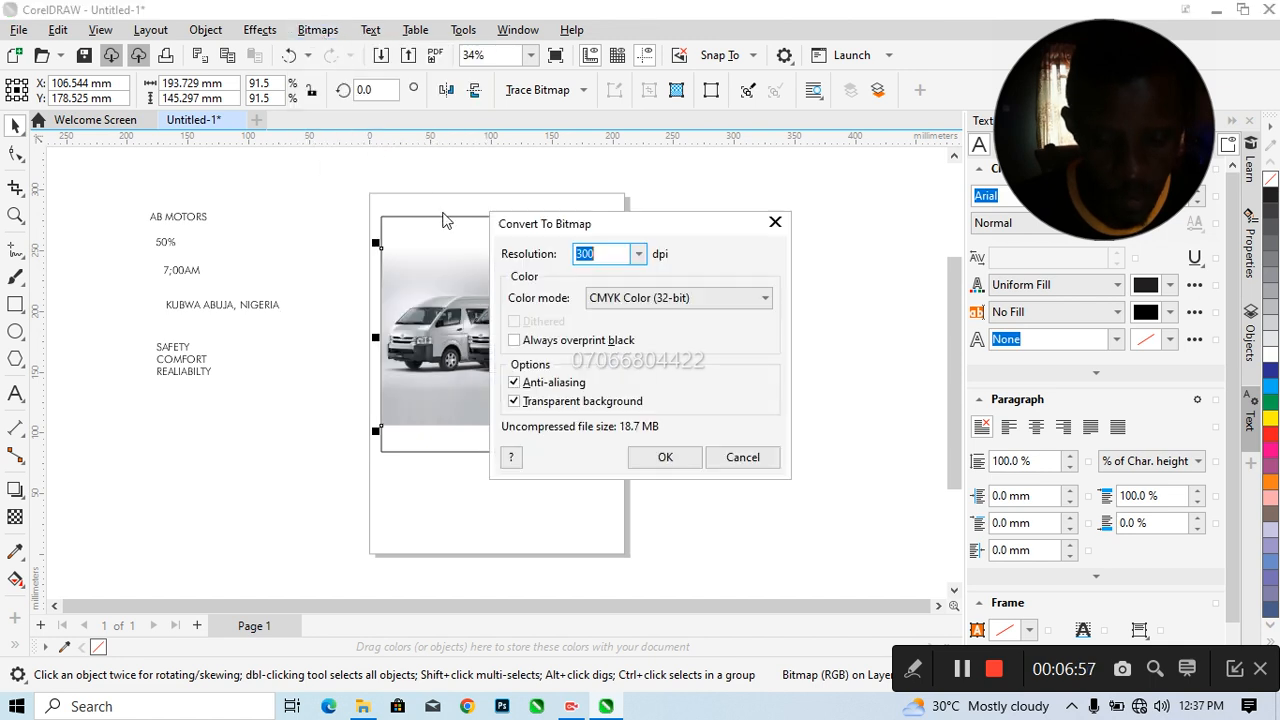
click(640, 297)
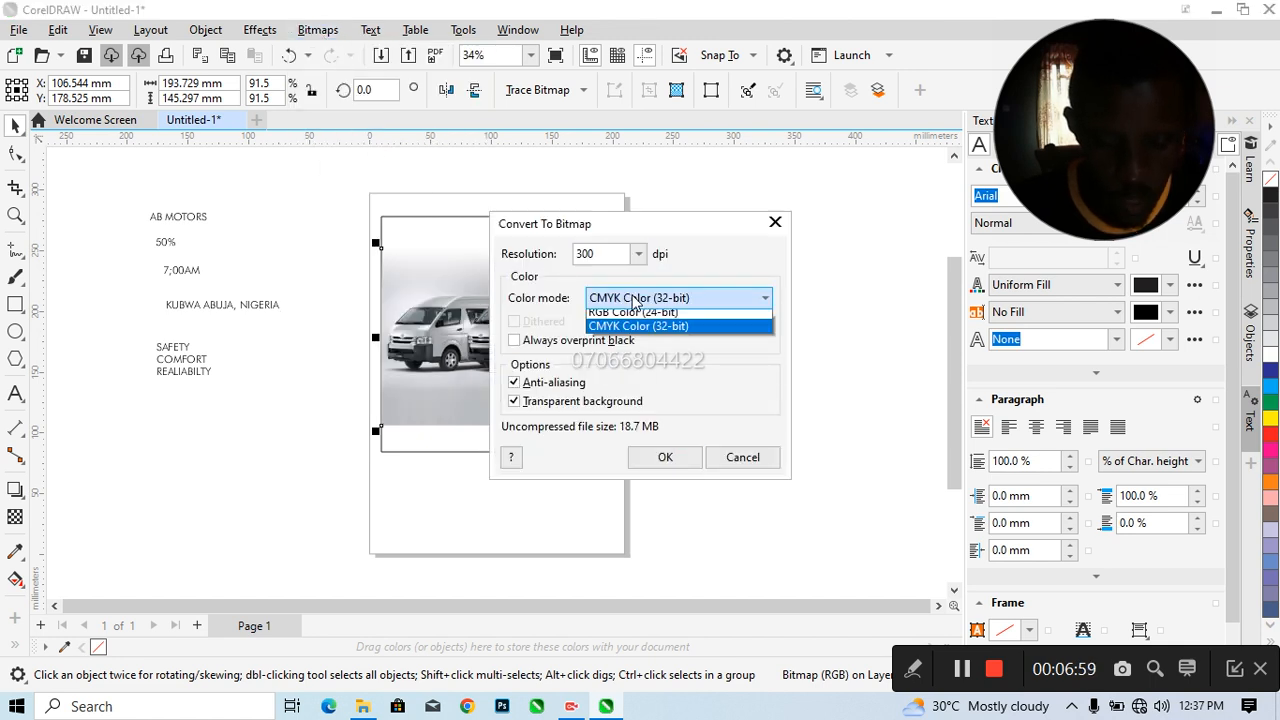
click(634, 374)
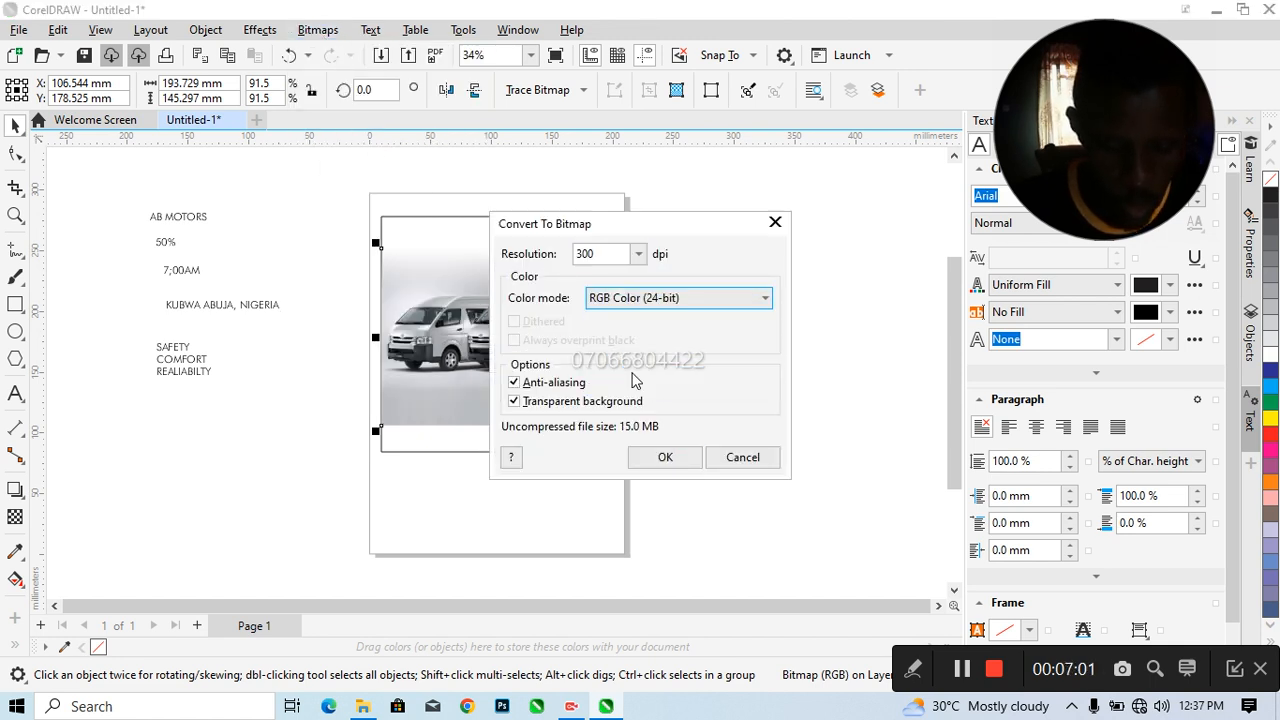
click(662, 457)
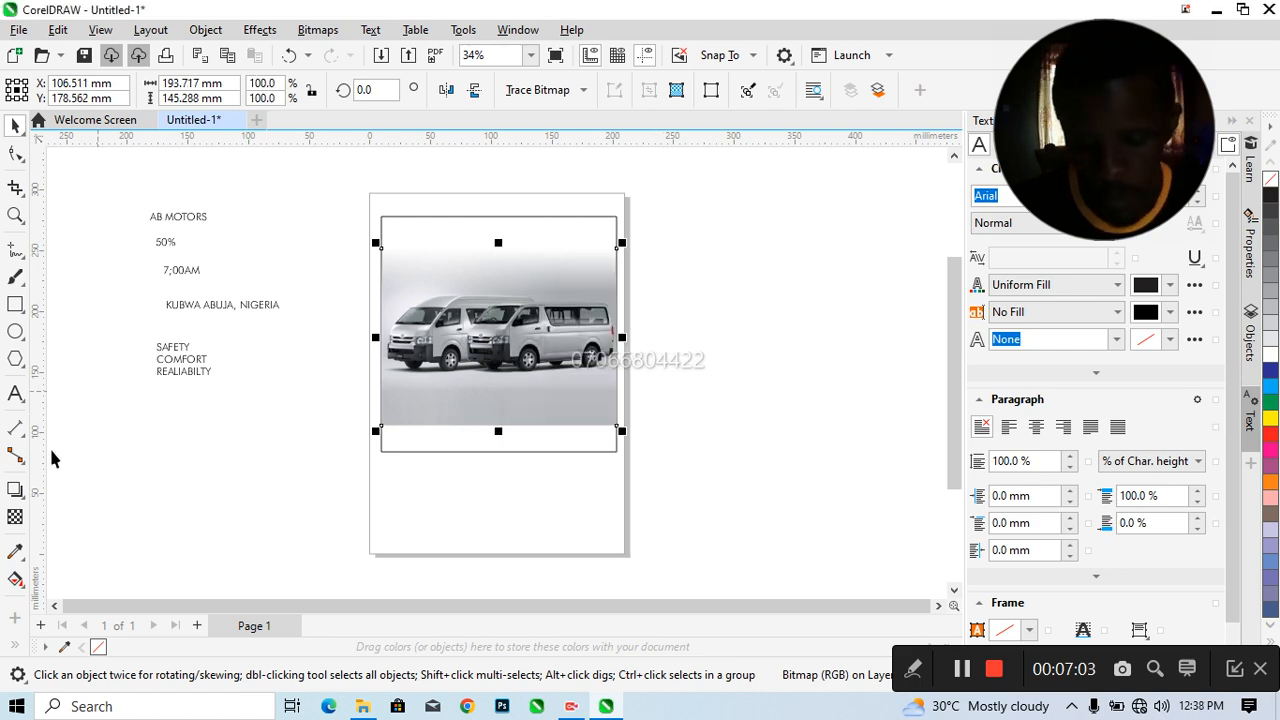
Fade the van picture's lower edge with a downward linear fountain transparency that starts just below the vans' wheels
click(15, 516)
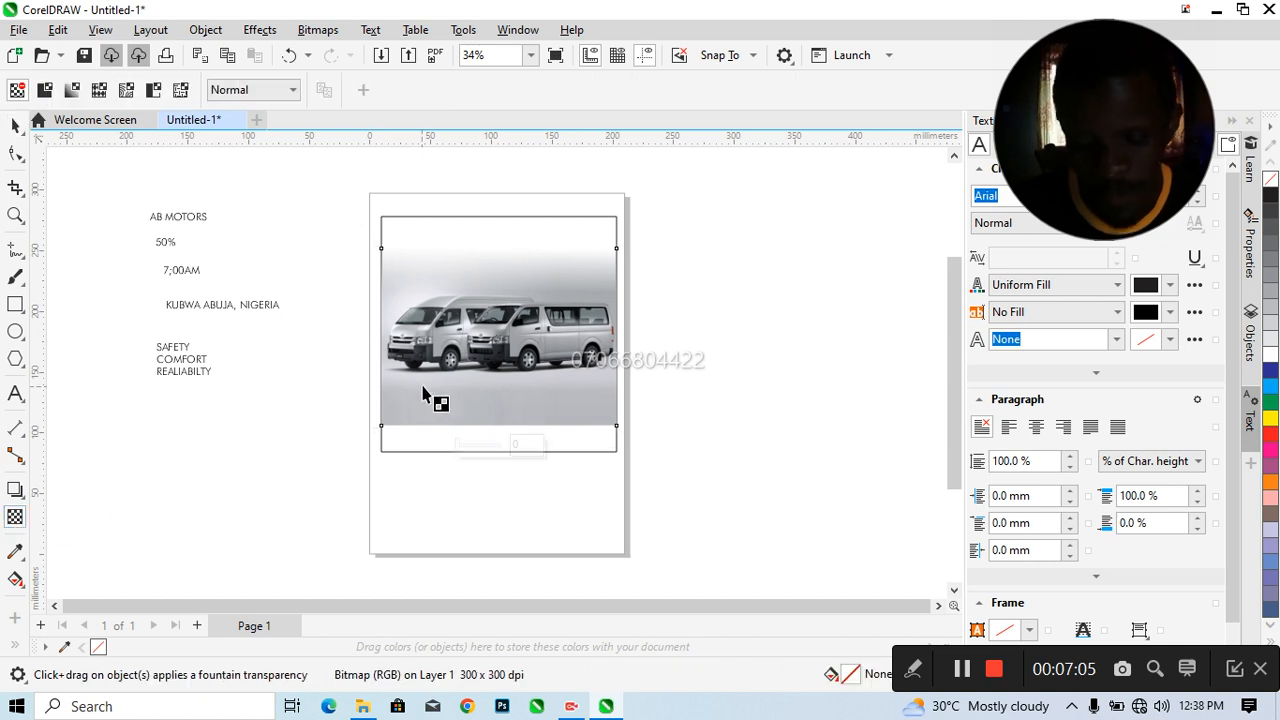
drag(493, 386, 502, 430)
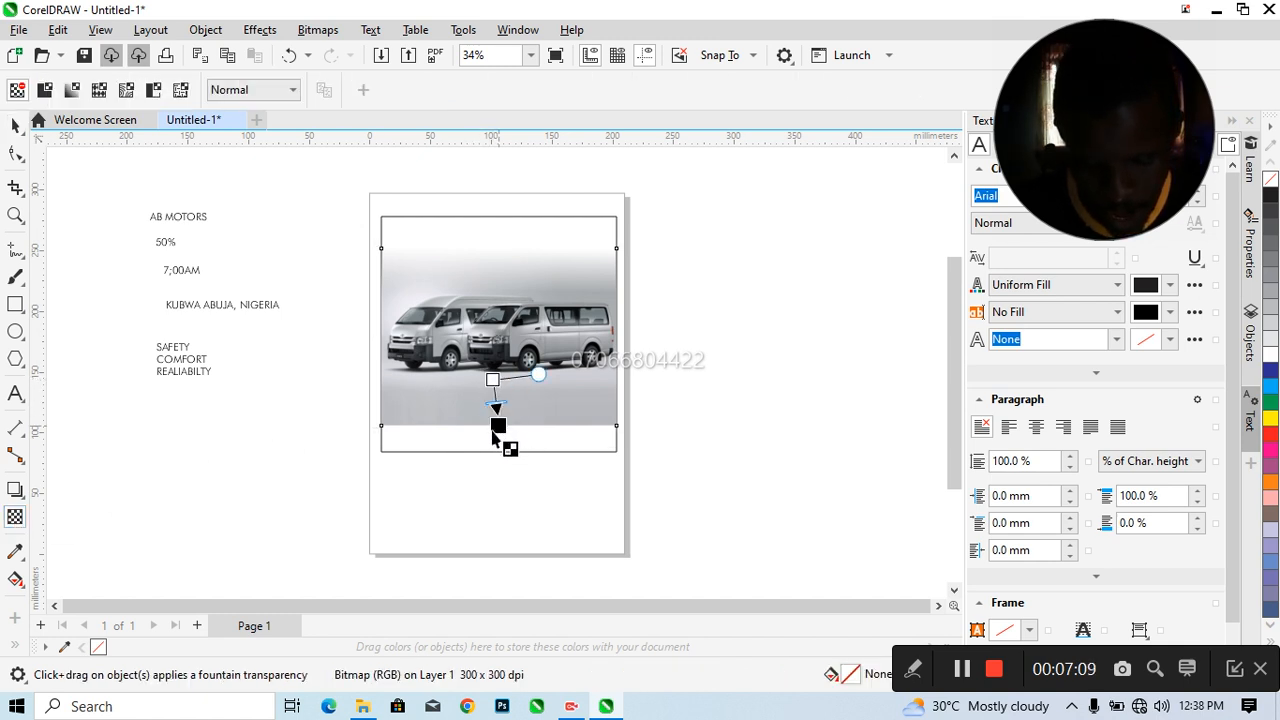
drag(492, 431, 490, 428)
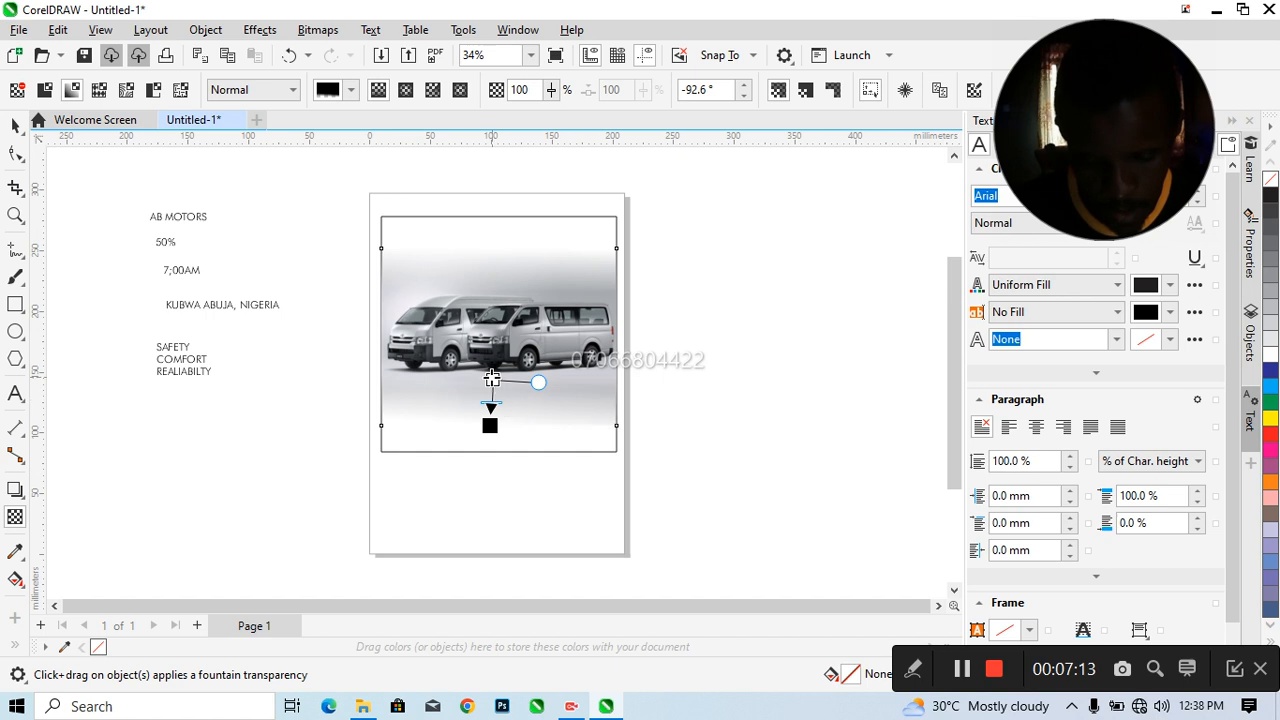
Move the start of the van picture's lower fade slightly further down and straighten its direction to nearly vertical
drag(492, 378, 489, 382)
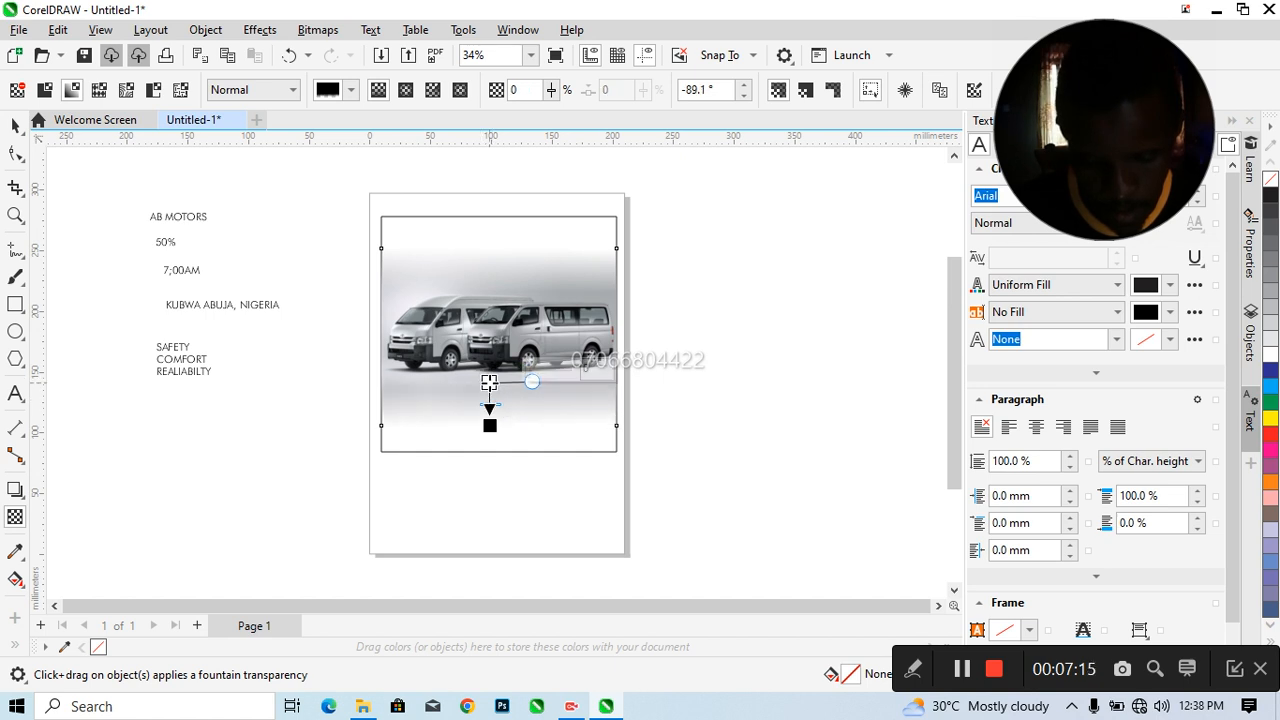
click(15, 125)
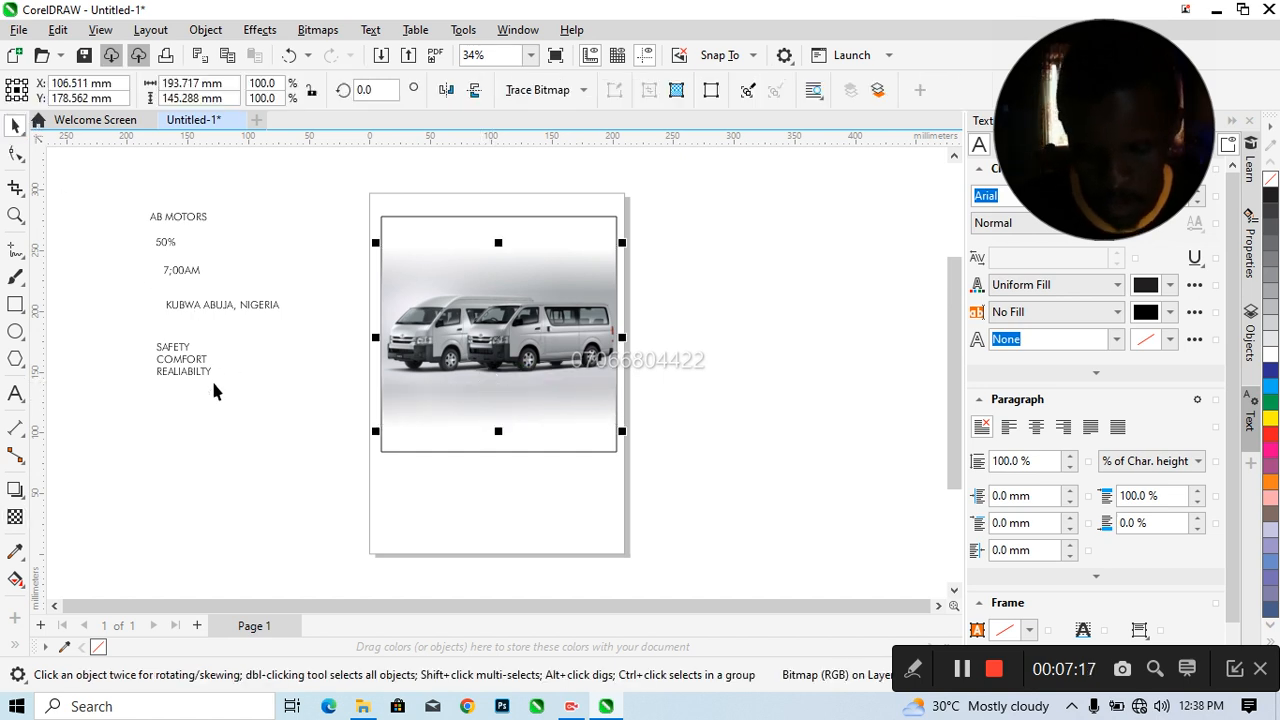
click(221, 432)
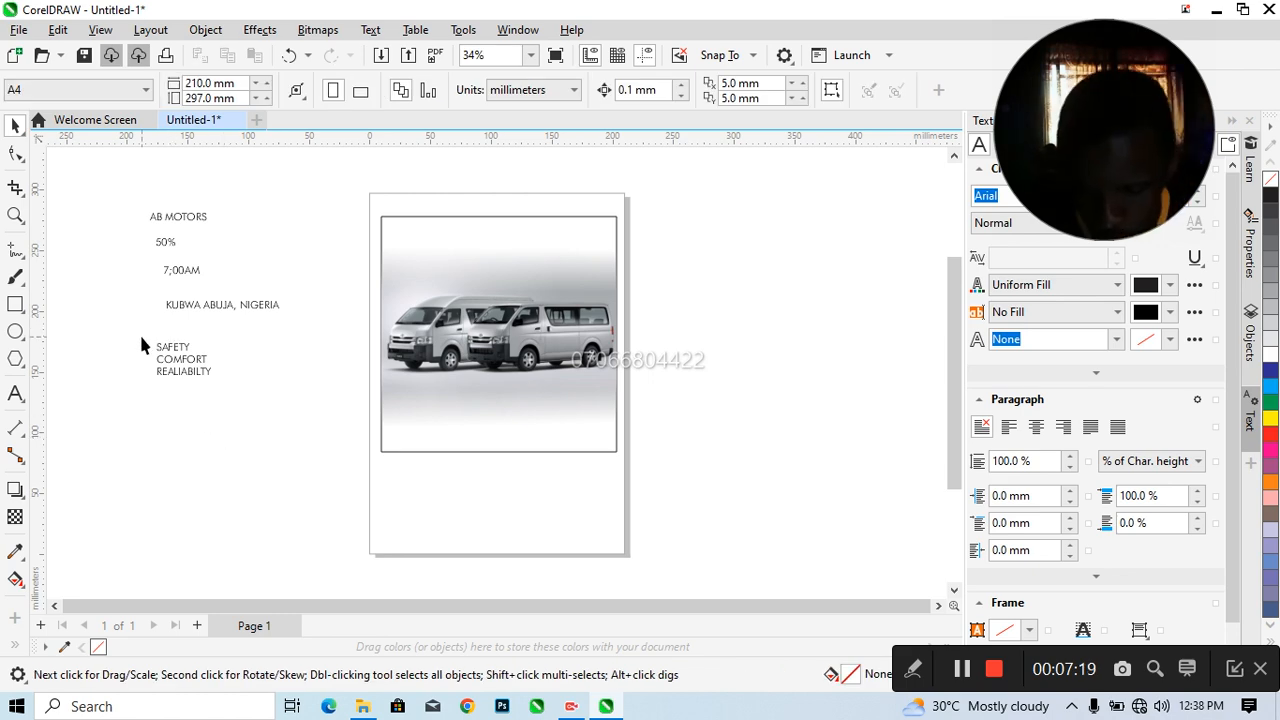
Enlarge the 50% text to about 74 mm wide below the text list and bring all the texts to the front of the page
click(167, 250)
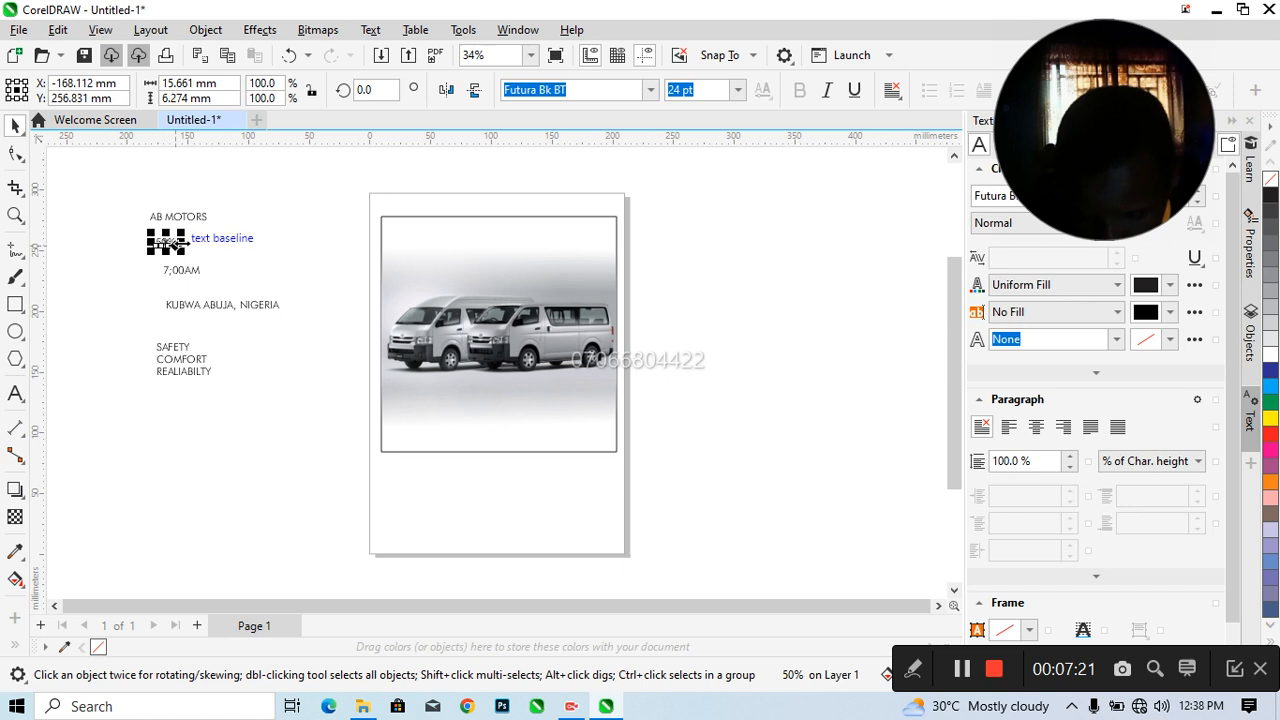
drag(183, 250, 250, 405)
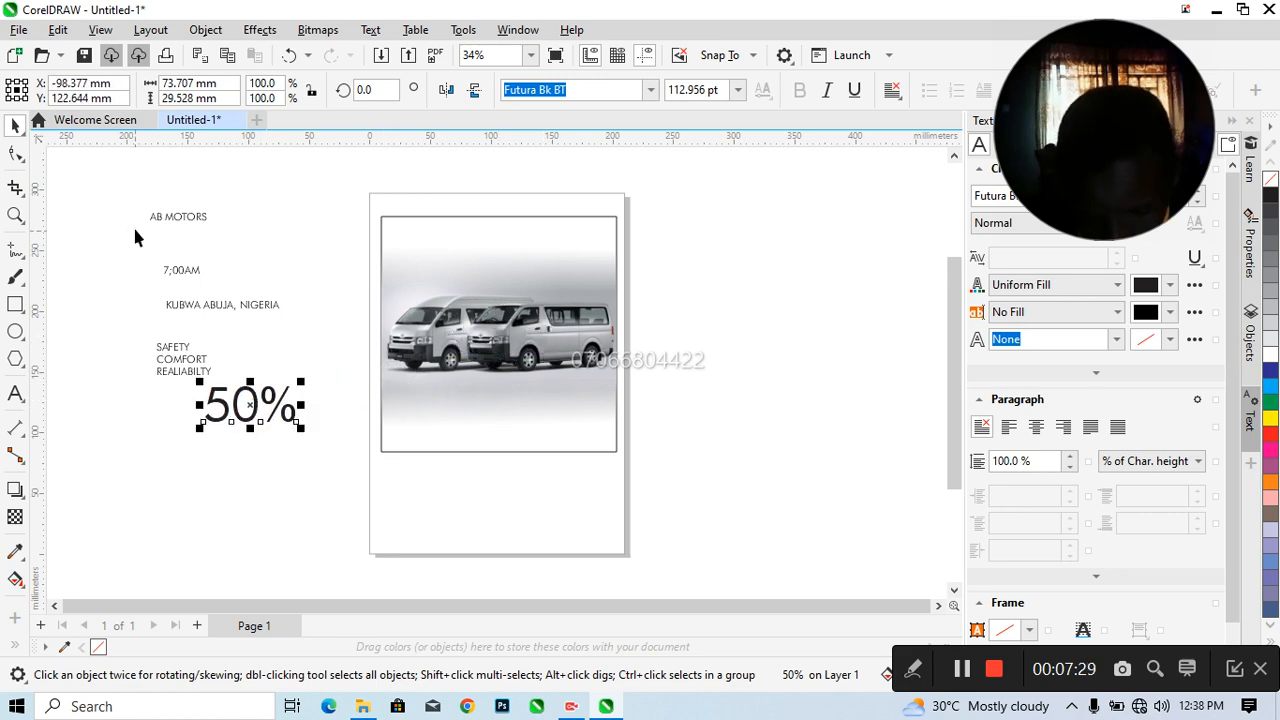
drag(126, 200, 314, 427)
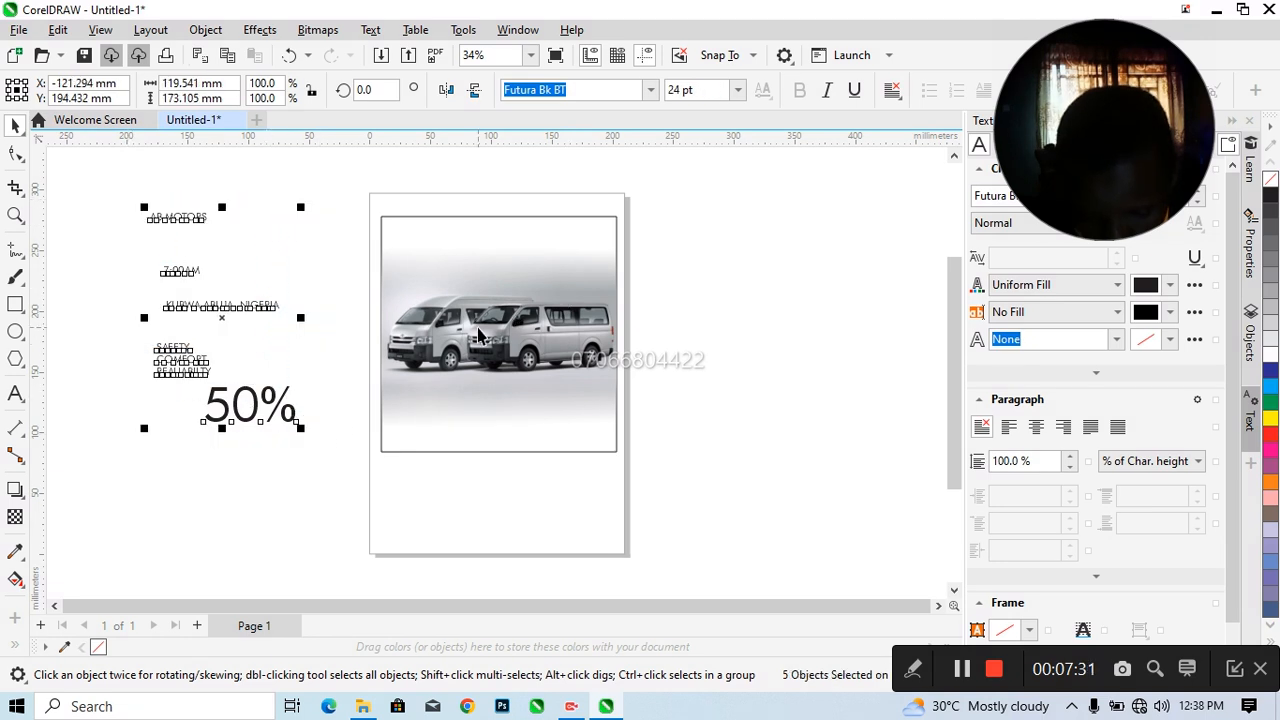
right_click(222, 320)
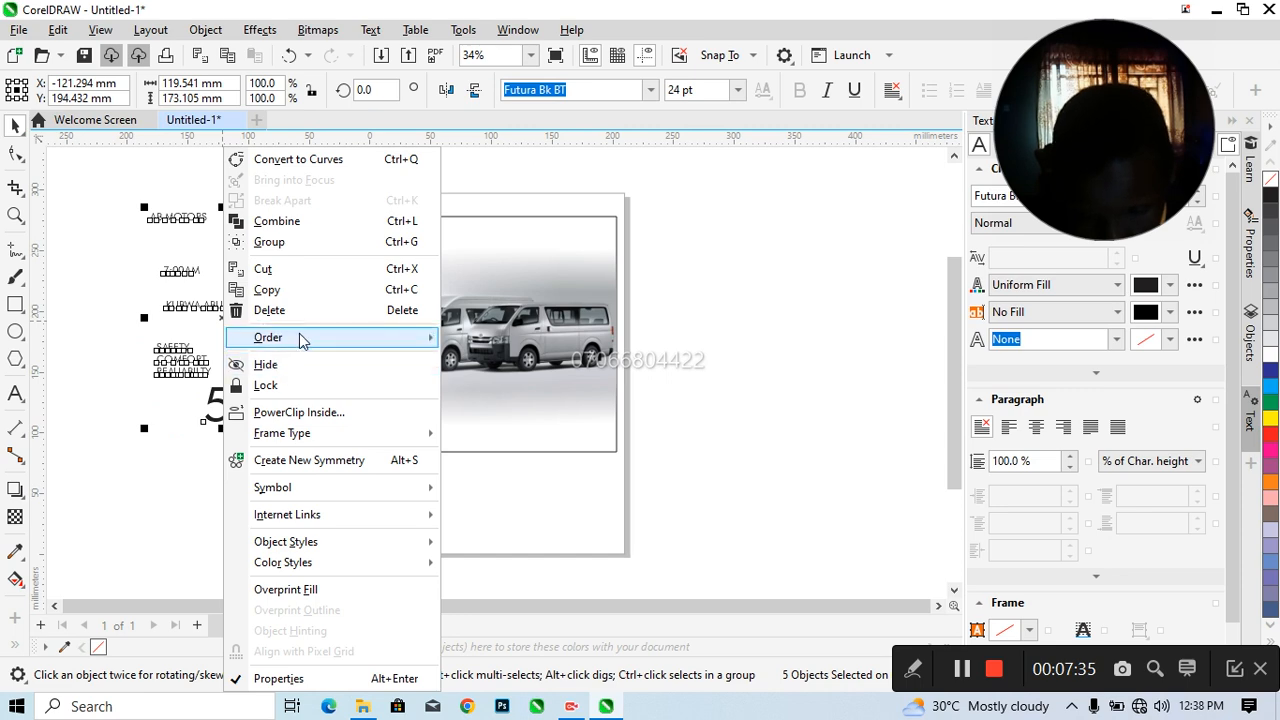
mouse_move(423, 337)
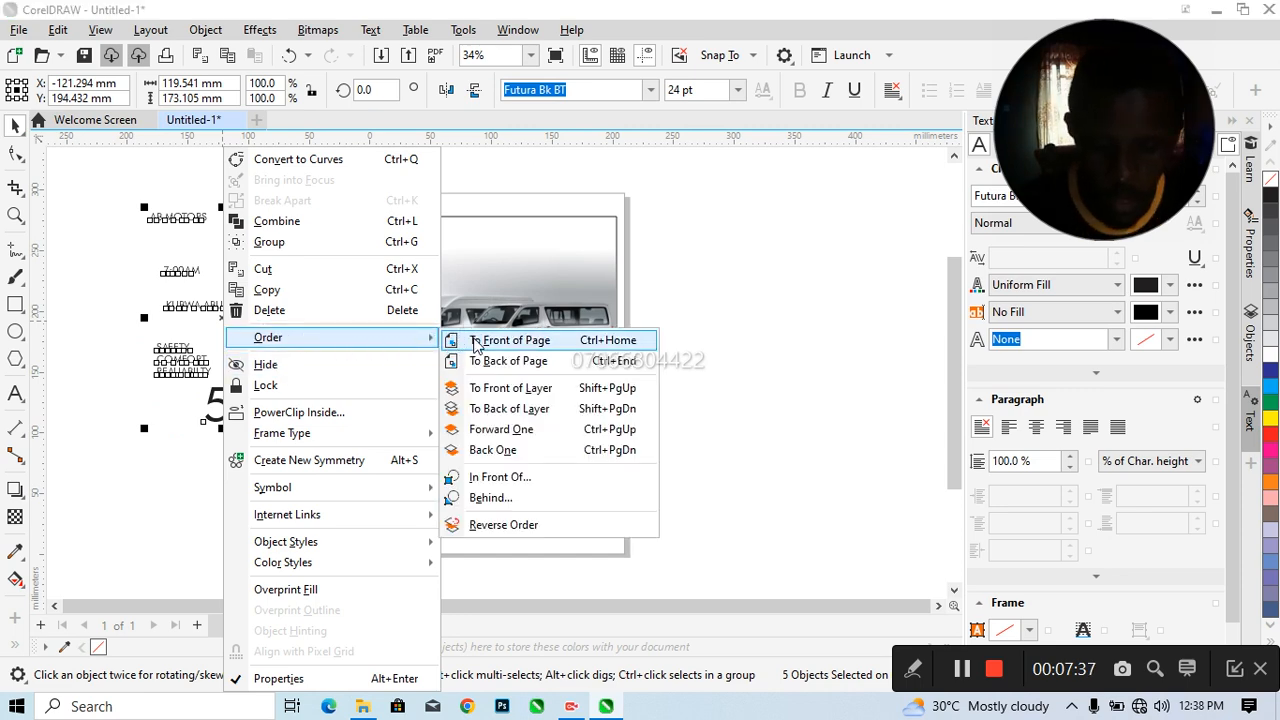
click(476, 341)
click(279, 460)
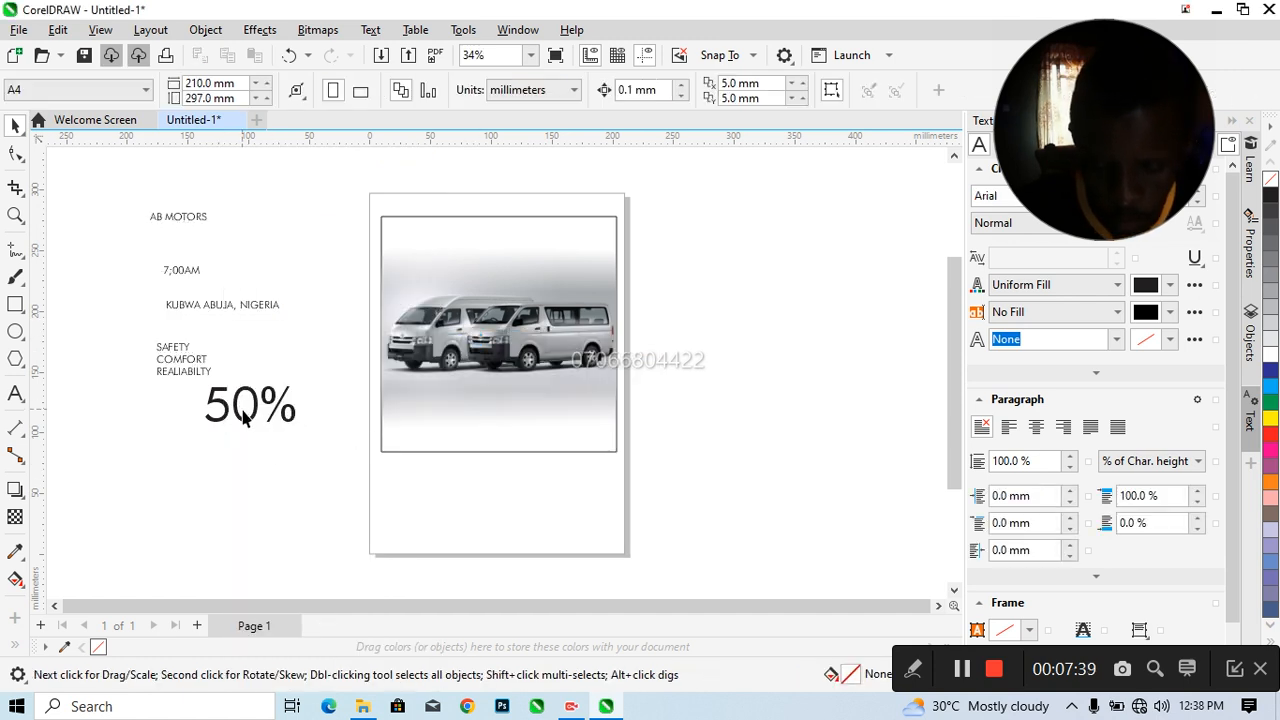
Place the 50% text over the middle of the van picture and format it in red Futura Md BT (Bold)
click(240, 414)
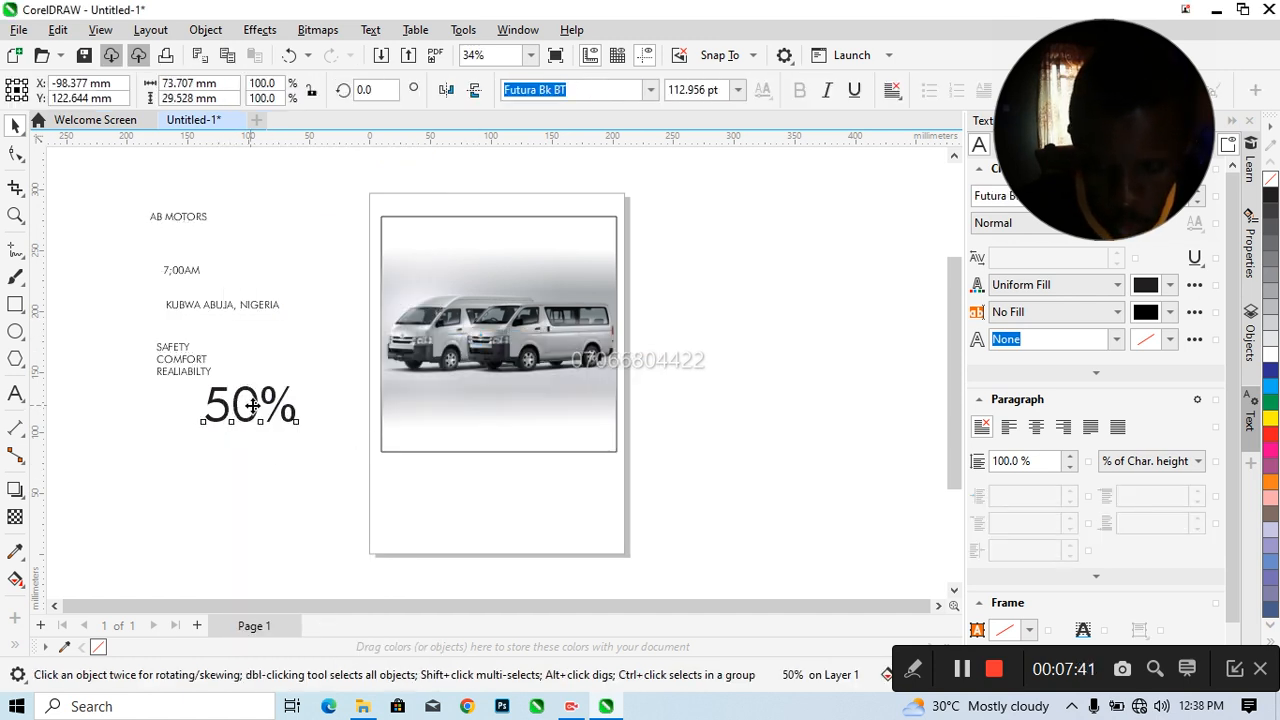
drag(253, 405, 500, 337)
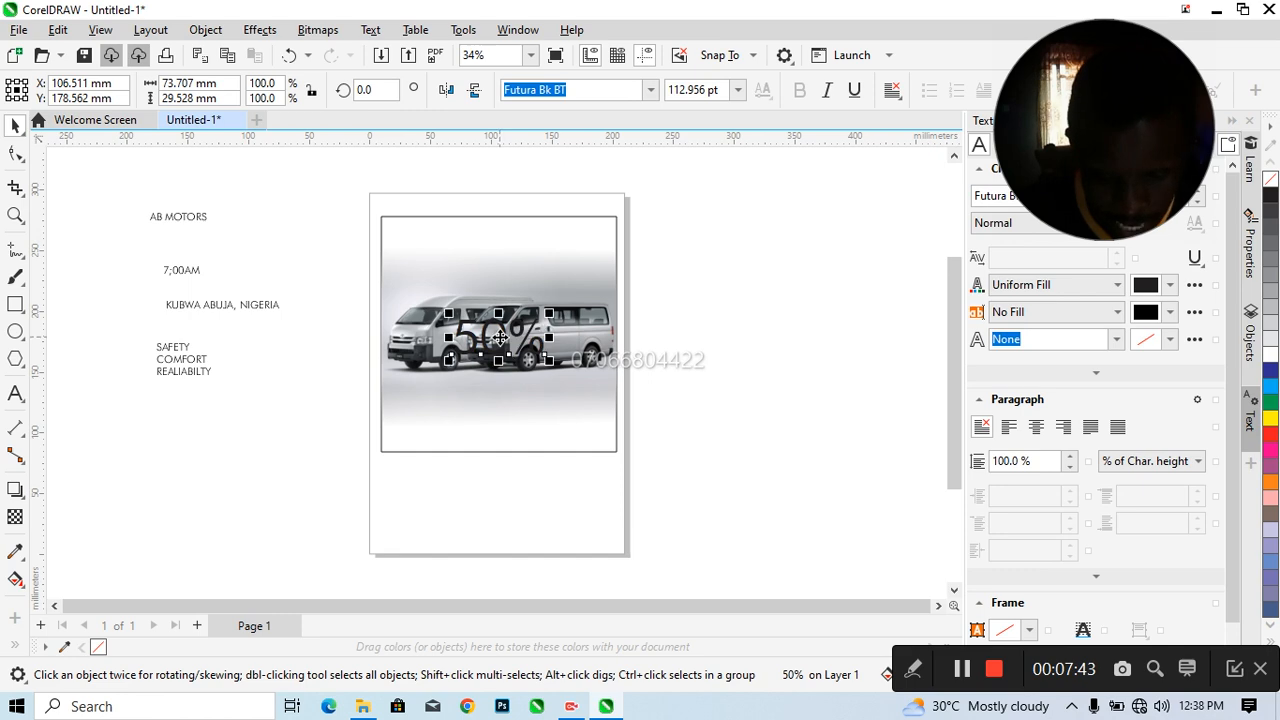
click(650, 90)
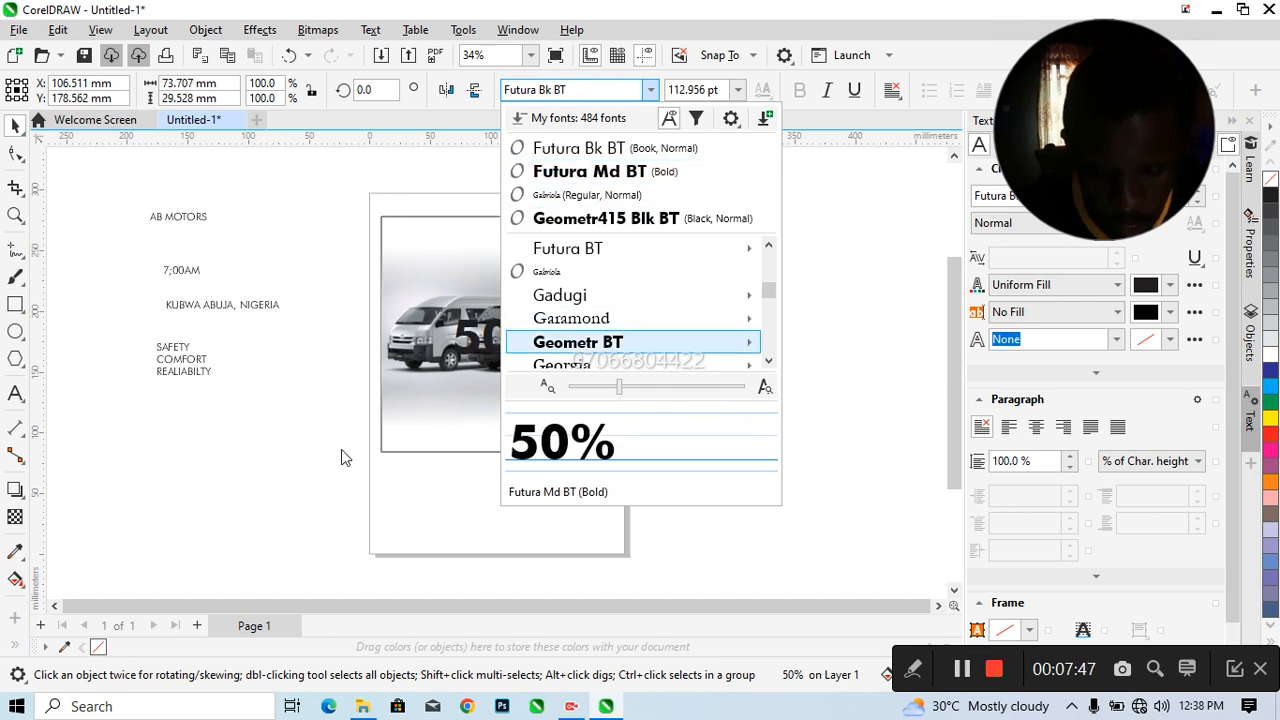
click(858, 288)
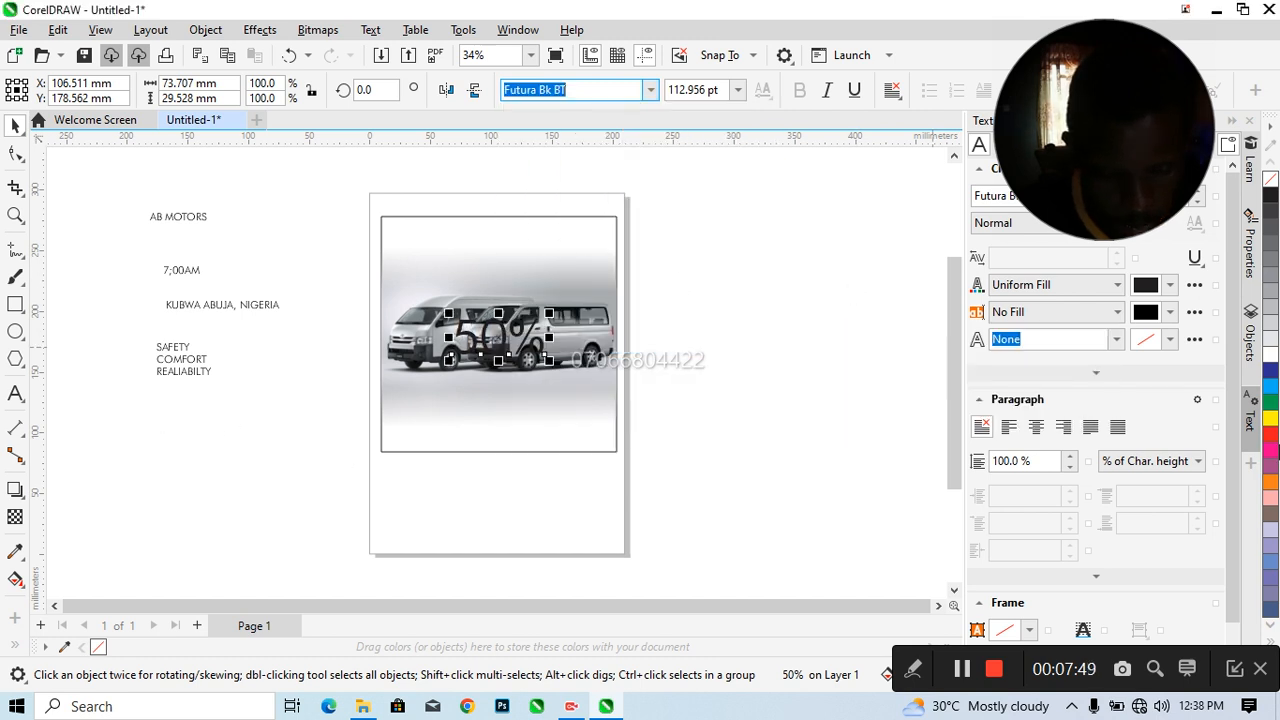
click(1271, 434)
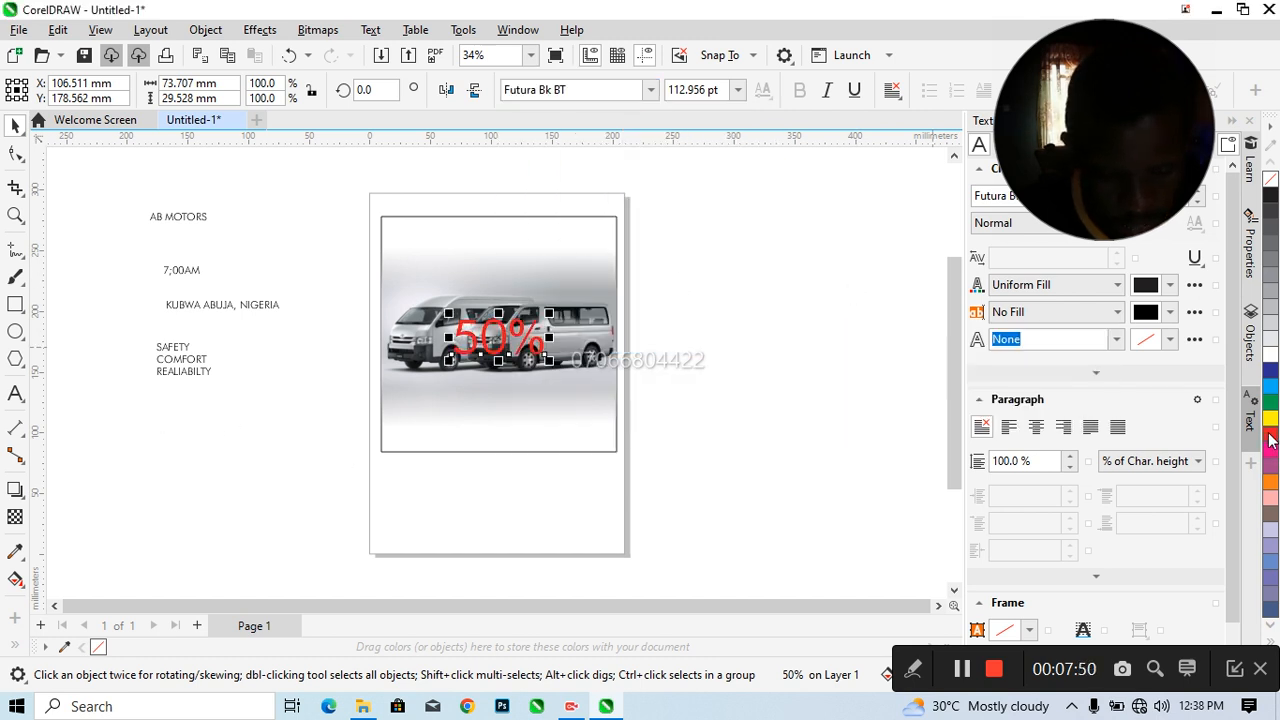
click(649, 91)
click(627, 172)
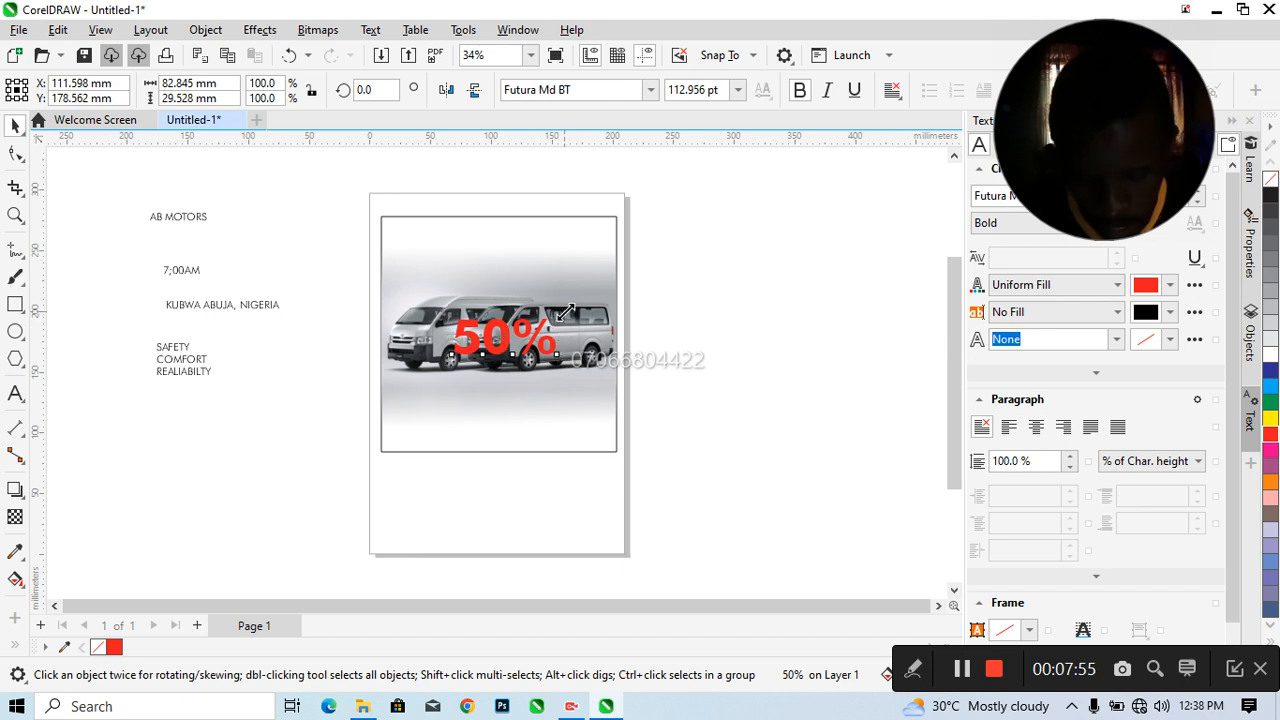
Enlarge the 50% text to about 102 mm wide and move it above the vans' roofs
mouse_move(561, 313)
mouse_down()
mouse_move(591, 294)
mouse_move(572, 309)
mouse_up()
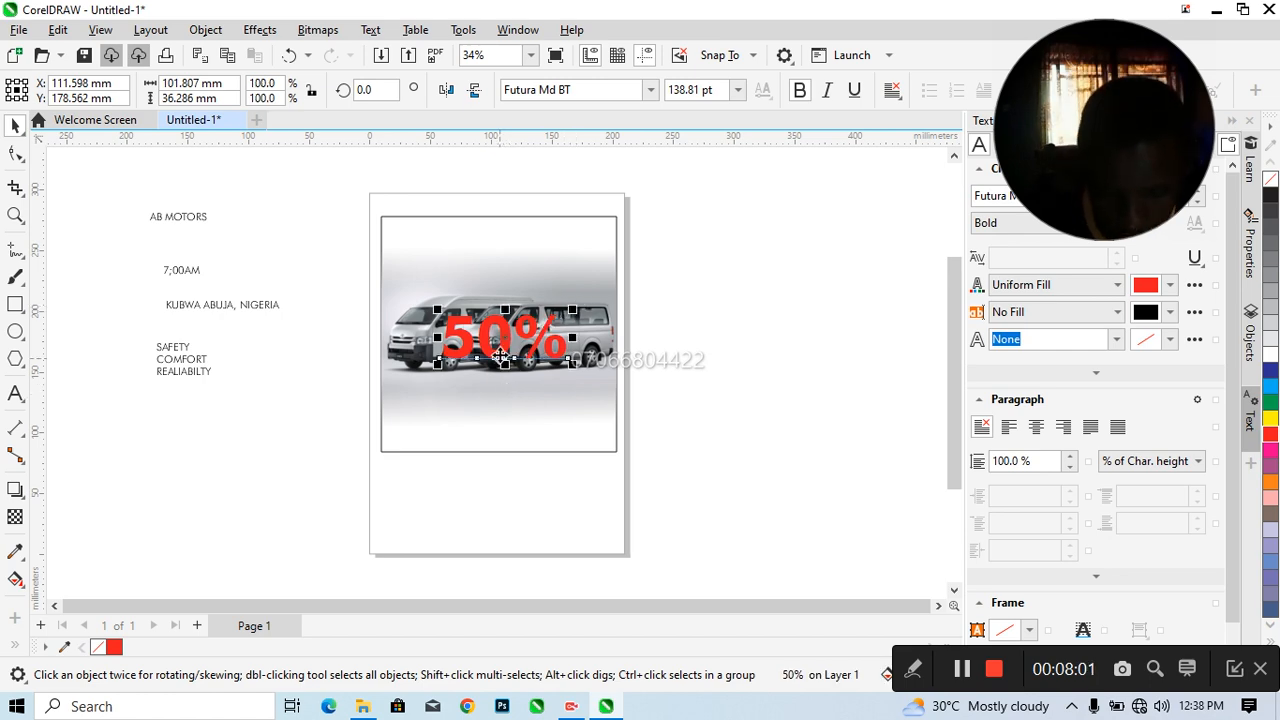
drag(505, 338, 502, 268)
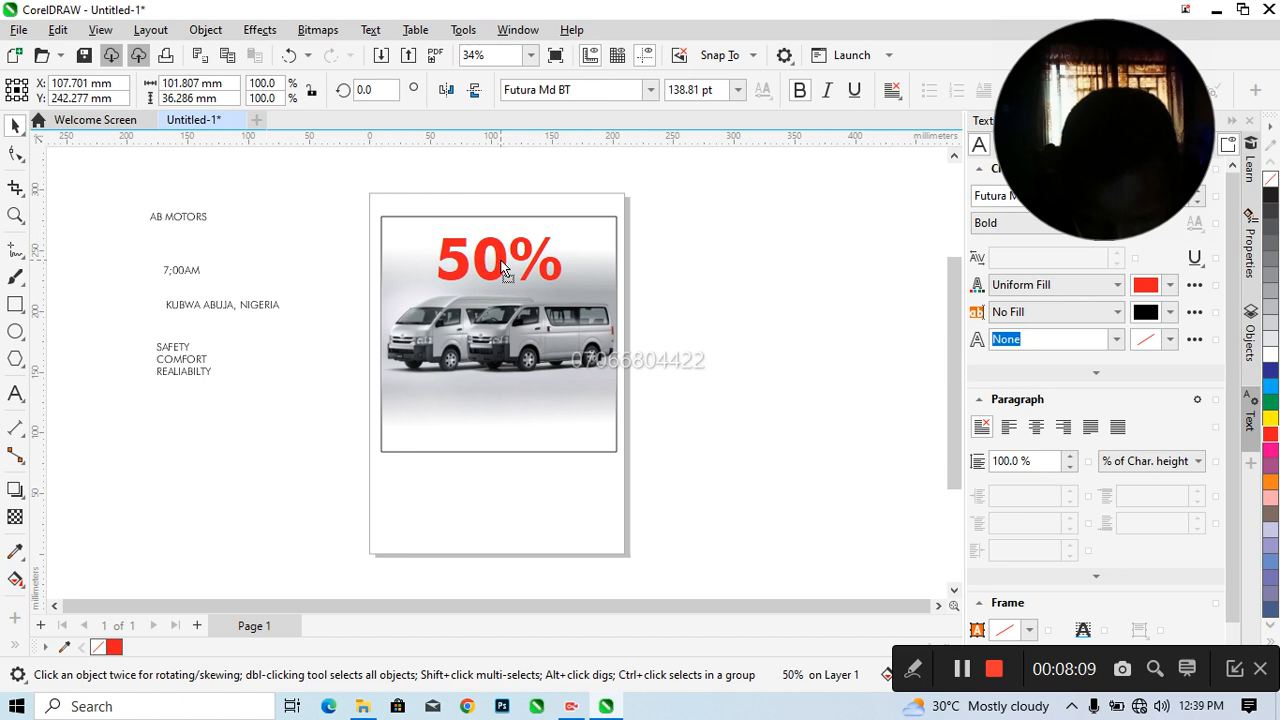
drag(502, 263, 501, 263)
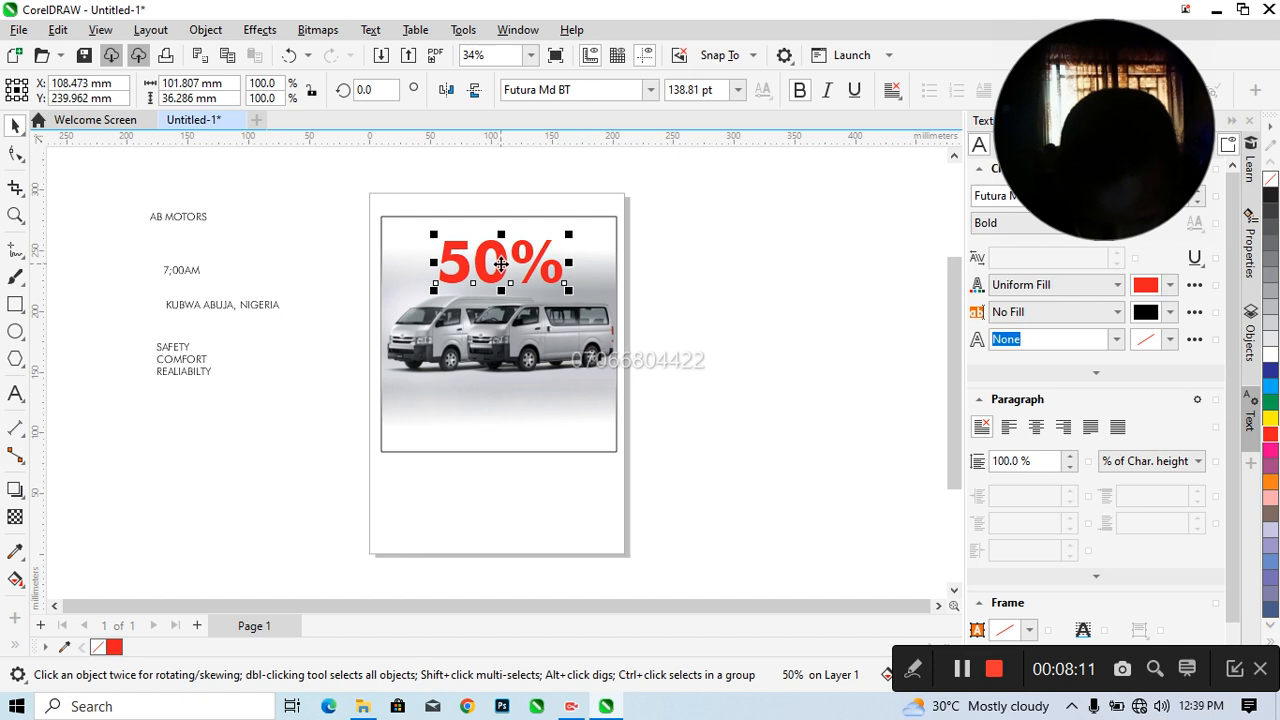
click(345, 300)
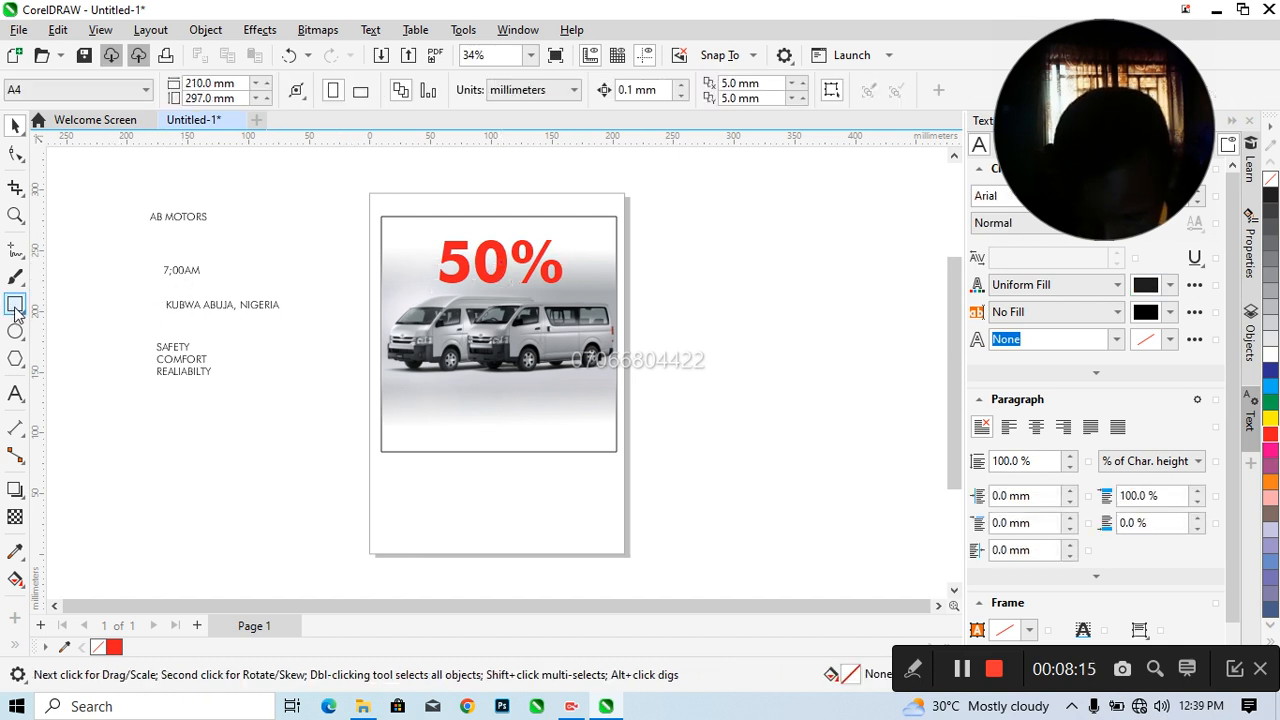
Add the text TRAVEL DISCOUNT FOR SEPTEMBER and set its font to Futura Bk BT (Book, Normal)
click(15, 393)
click(290, 459)
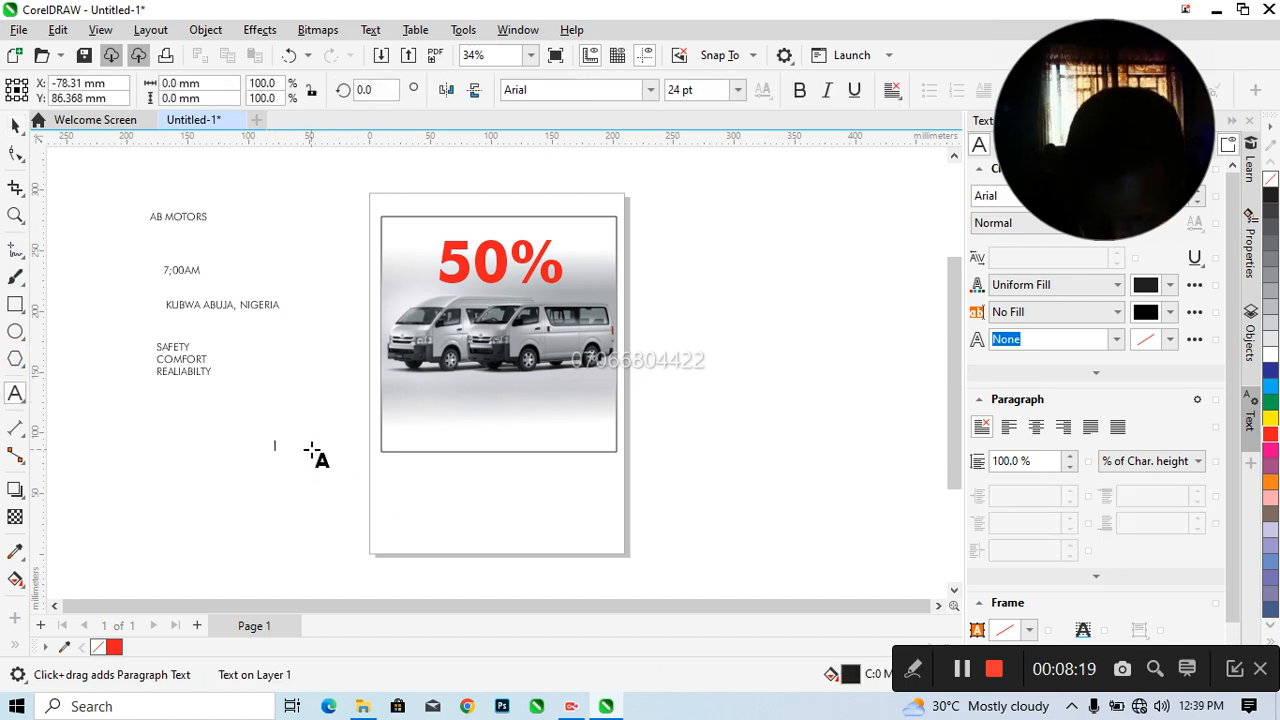
text(TRAVEL DISCOUNT FOR SEPTEMBER)
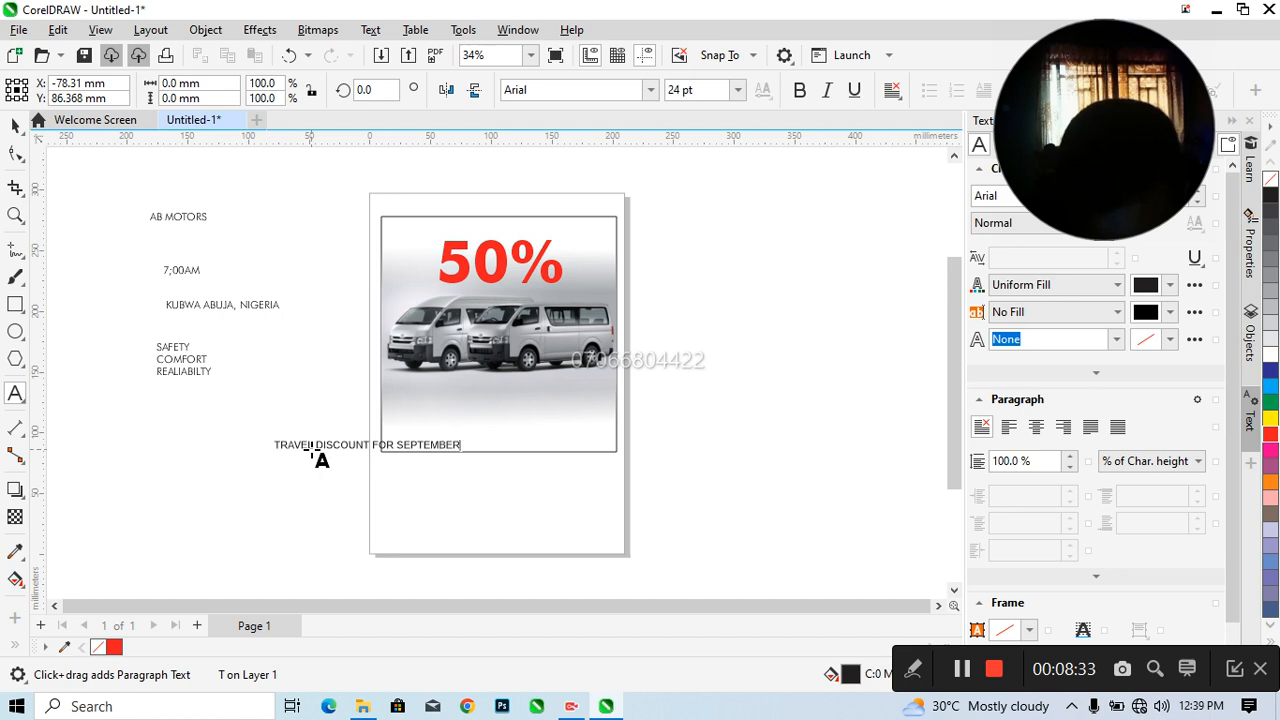
click(14, 126)
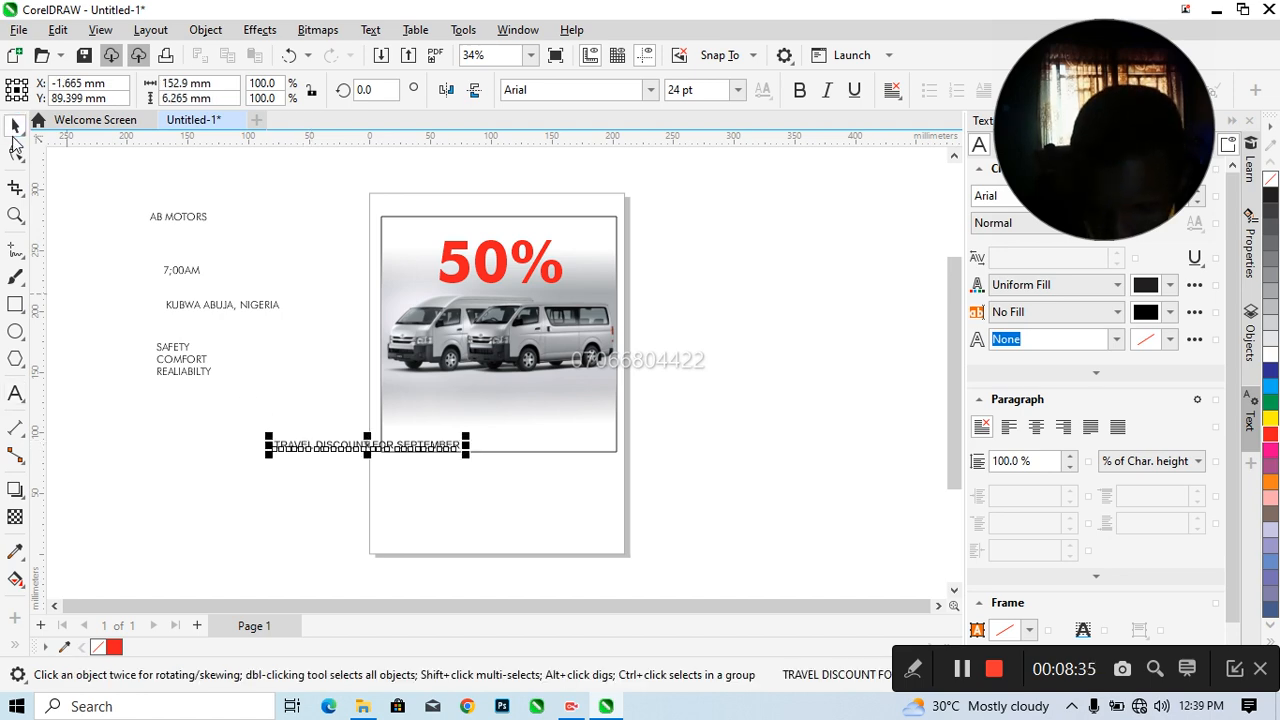
click(650, 90)
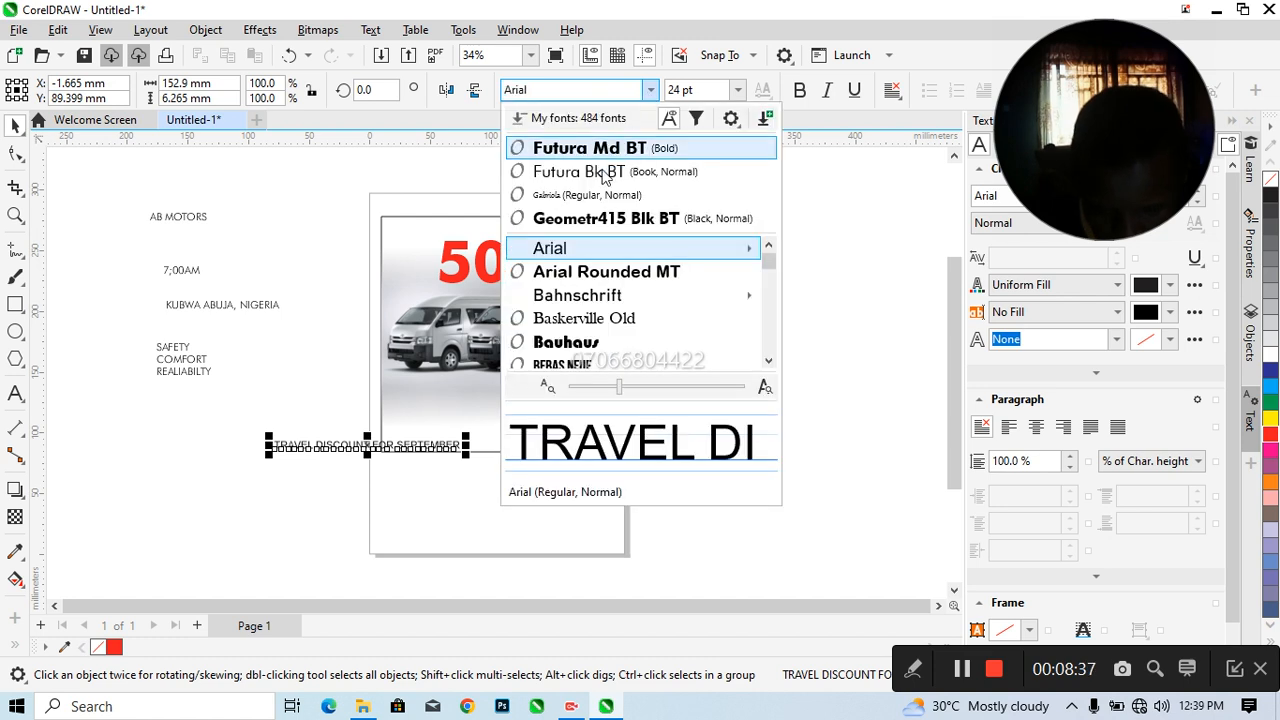
click(590, 172)
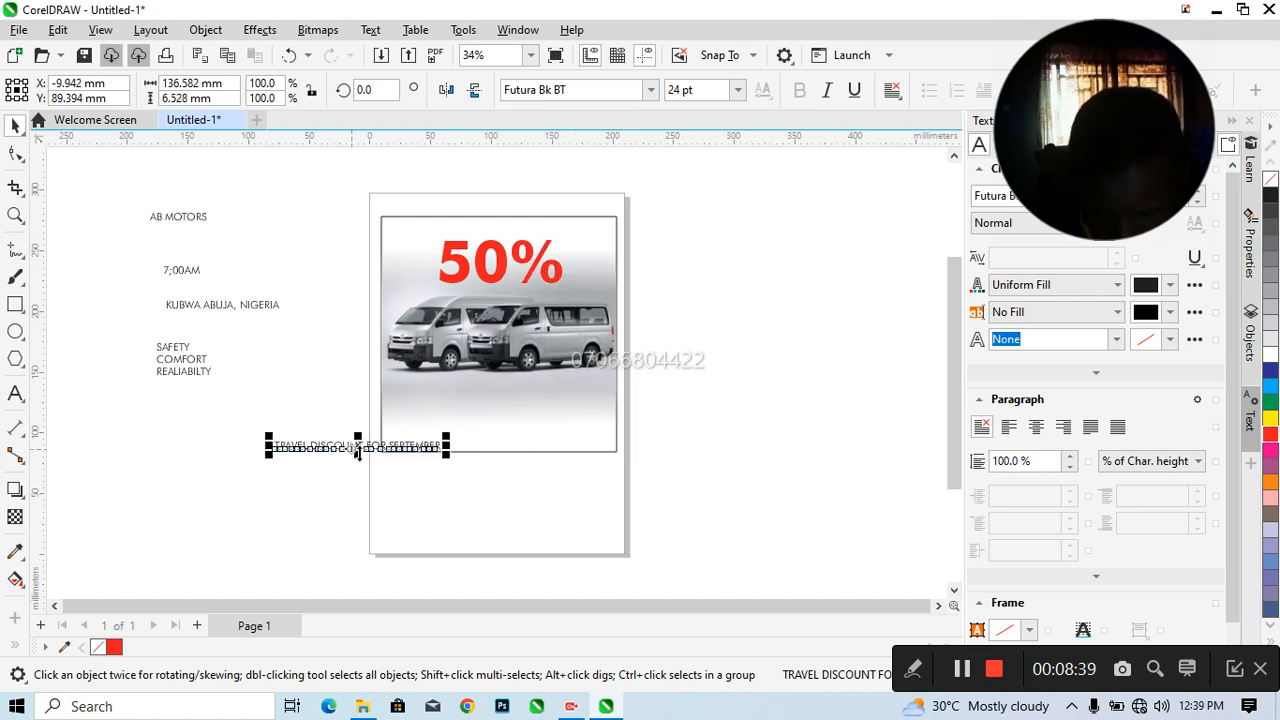
Stack AB MOTORS above the 50% text and the travel discount line beneath it, all centred on one vertical axis
drag(357, 447, 507, 299)
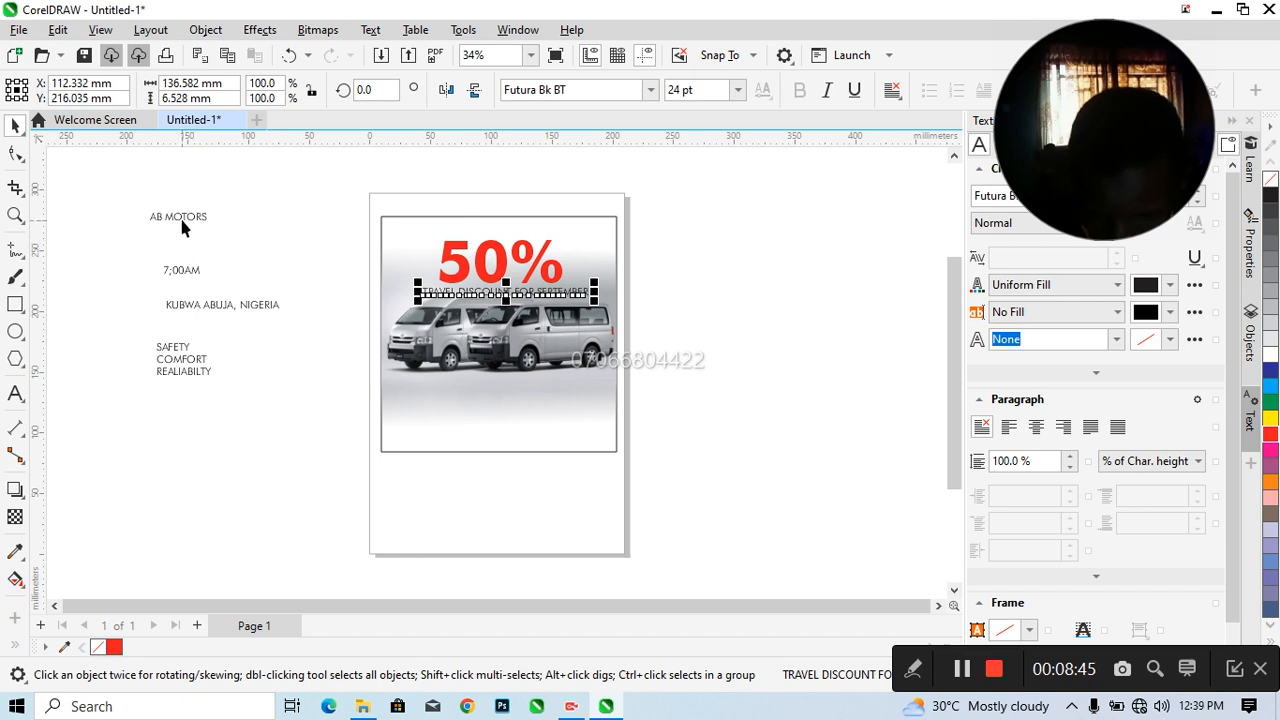
drag(179, 224, 501, 234)
drag(395, 180, 606, 343)
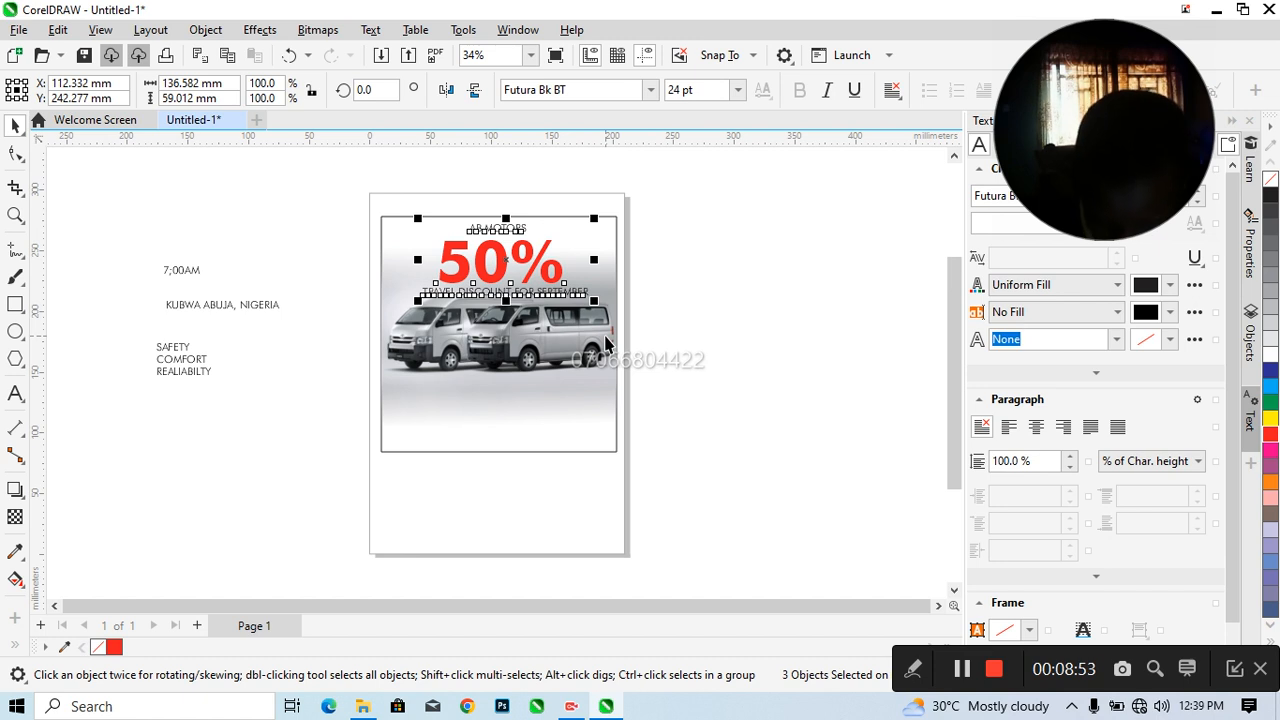
click(716, 313)
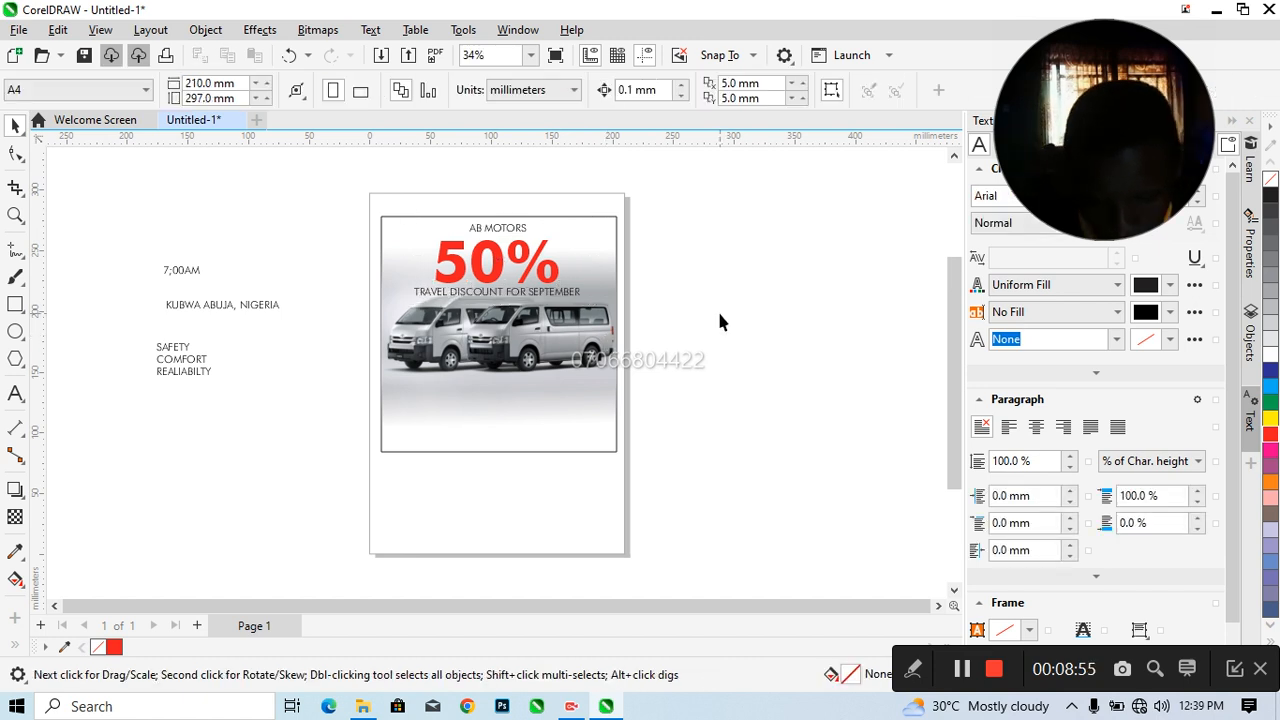
Reduce the travel discount line to 18 pt and centre it closely beneath the 50% text
click(496, 292)
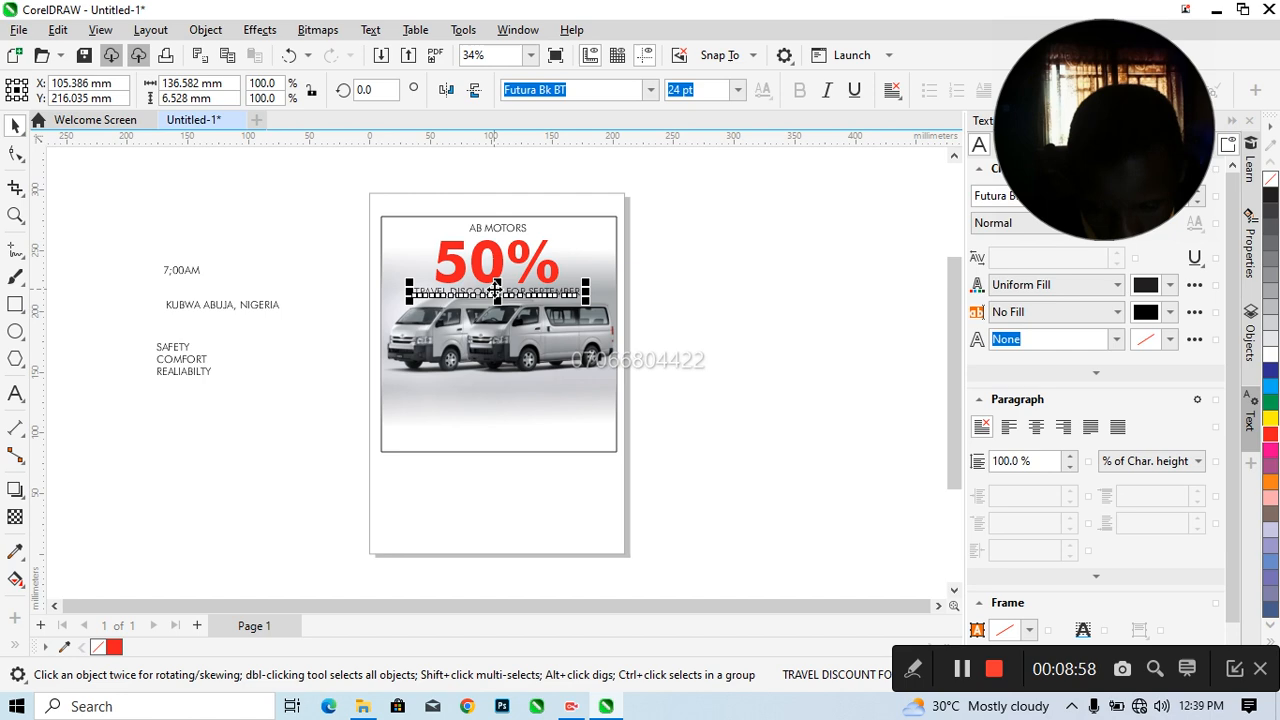
click(738, 90)
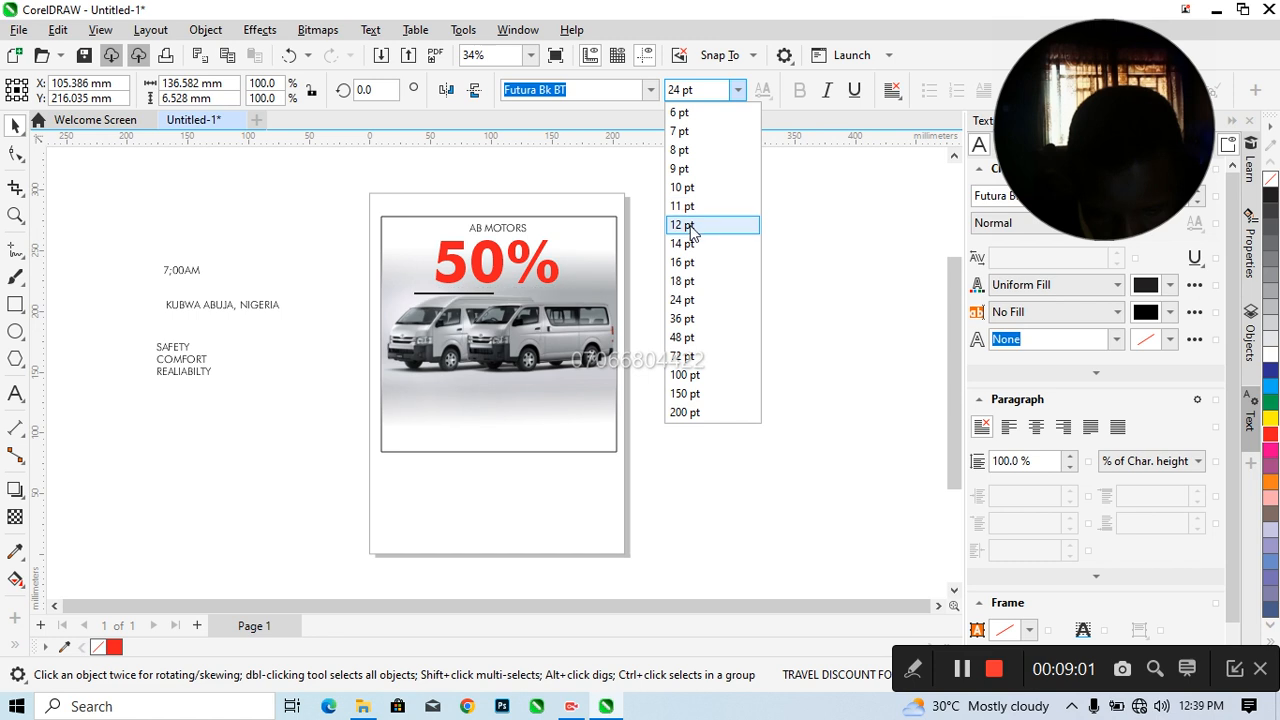
click(695, 284)
drag(489, 293, 498, 292)
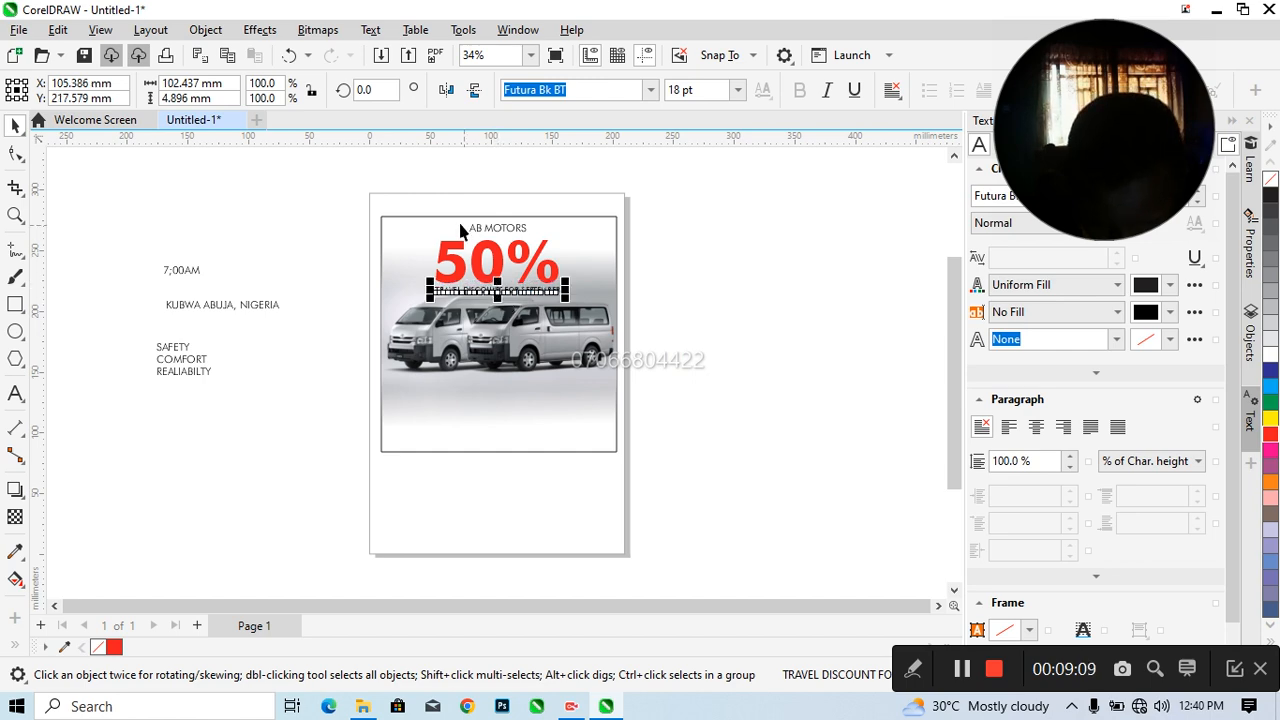
drag(410, 205, 588, 315)
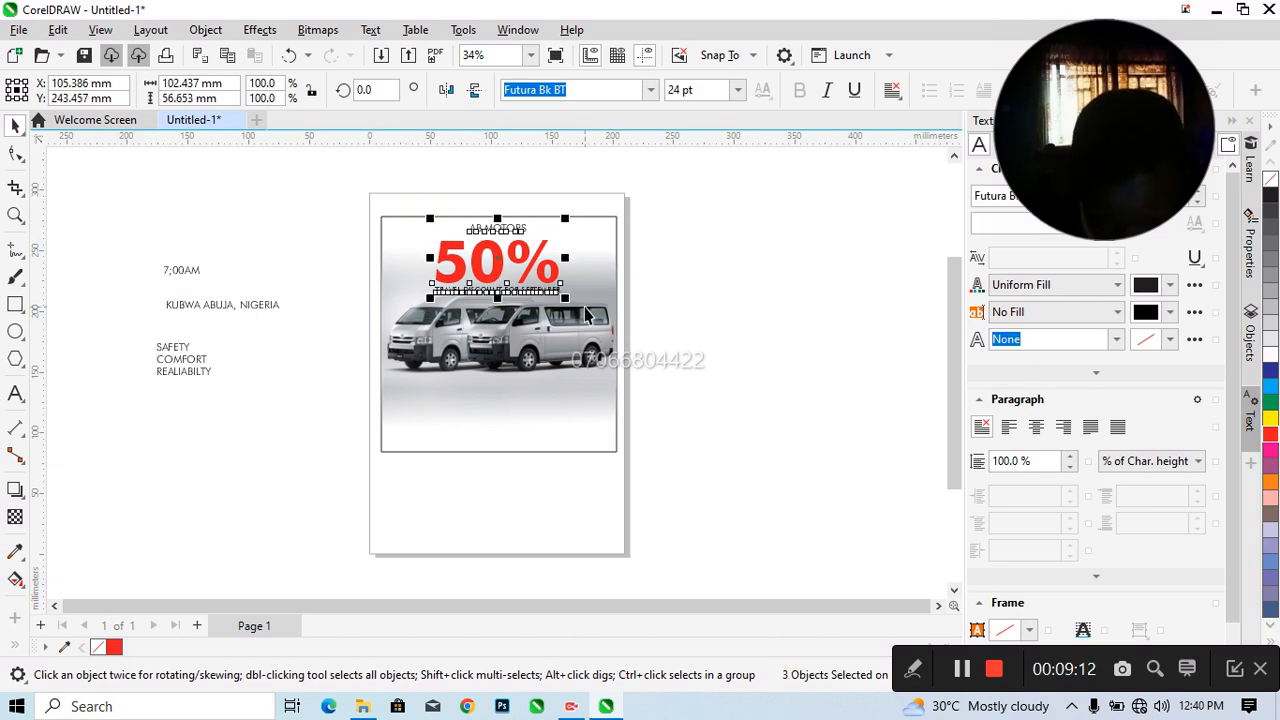
click(722, 286)
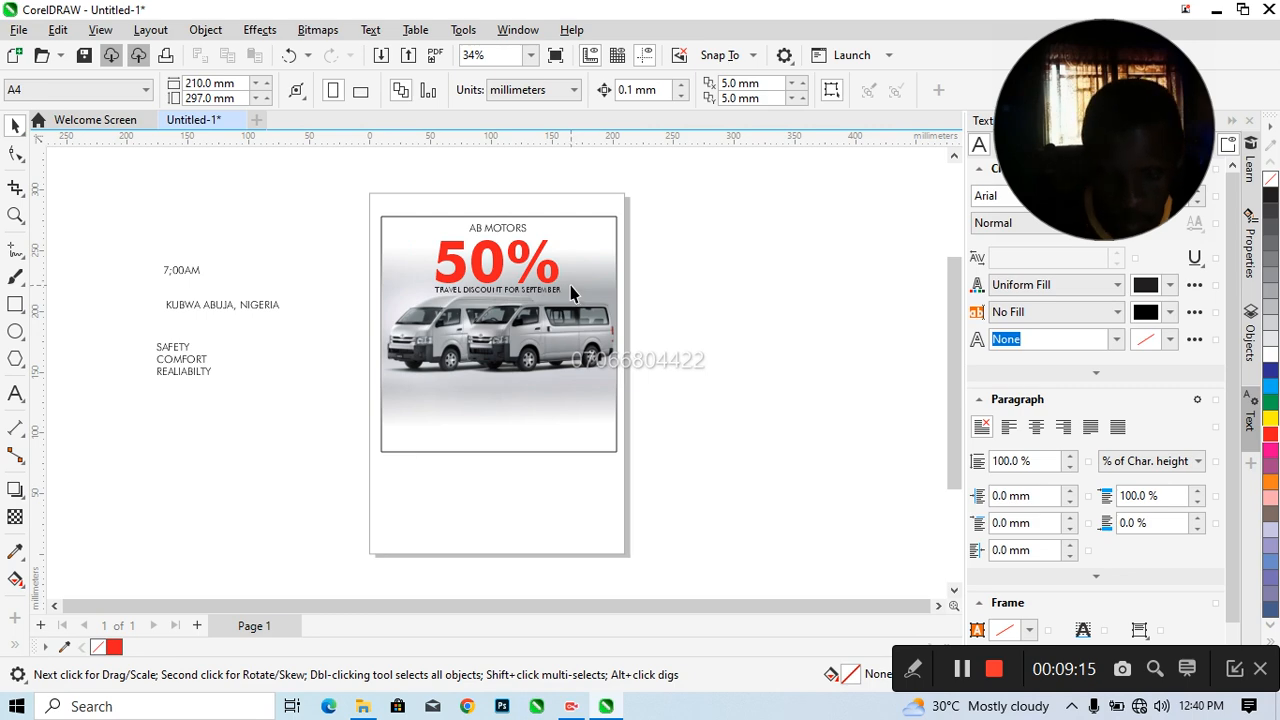
Nudge the van picture down about 3 mm, away from the travel discount line
click(465, 279)
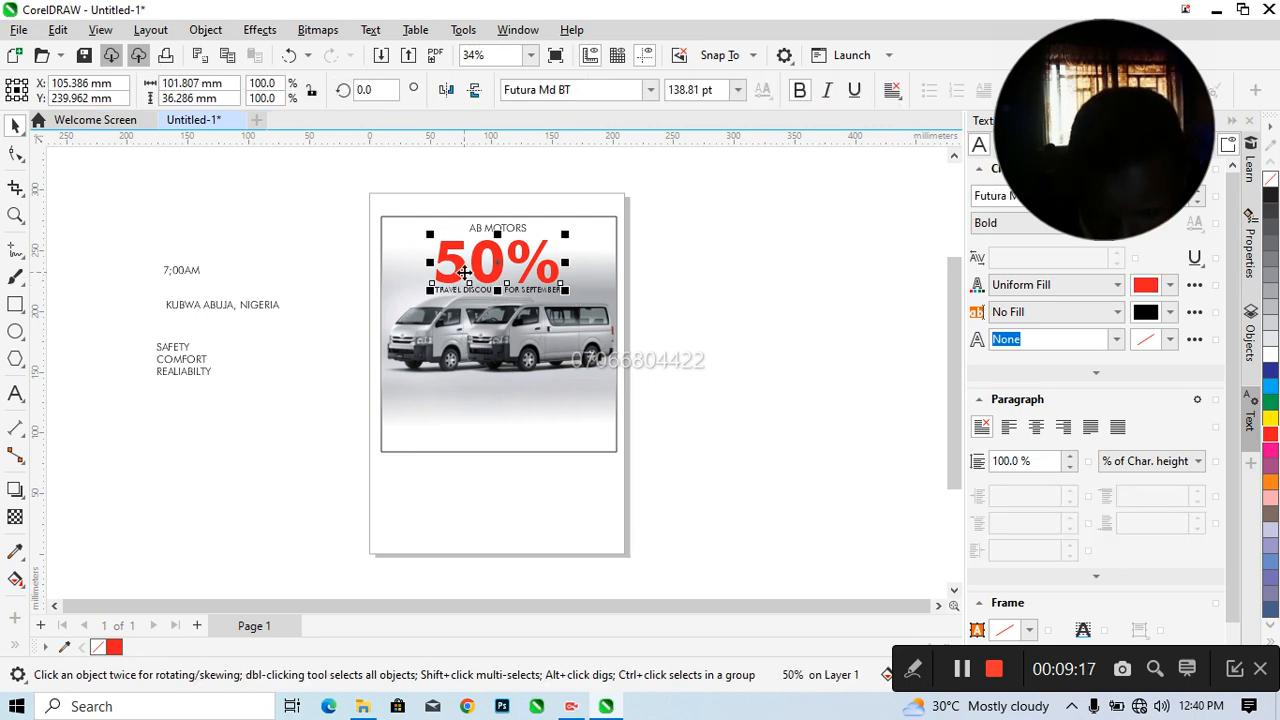
click(455, 349)
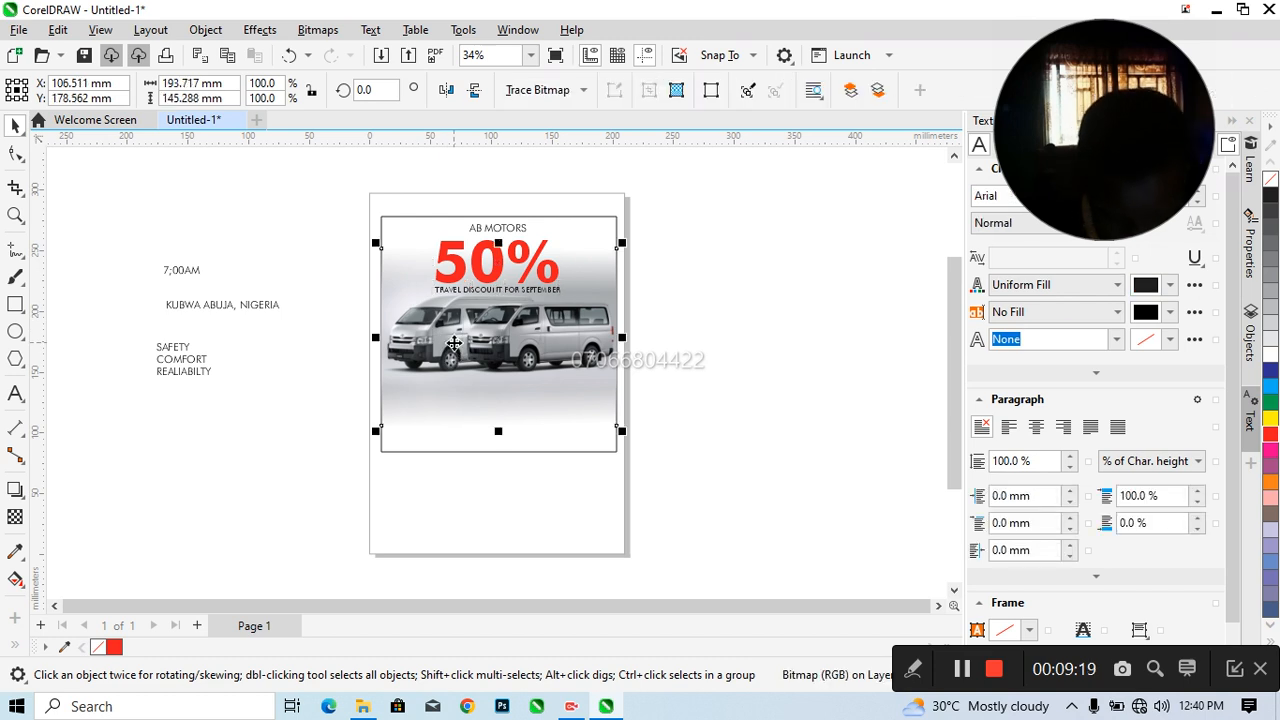
key(Down)
key(Down)
key(Down)
key(Down)
key(Down)
key(Down)
key(Down)
key(Down)
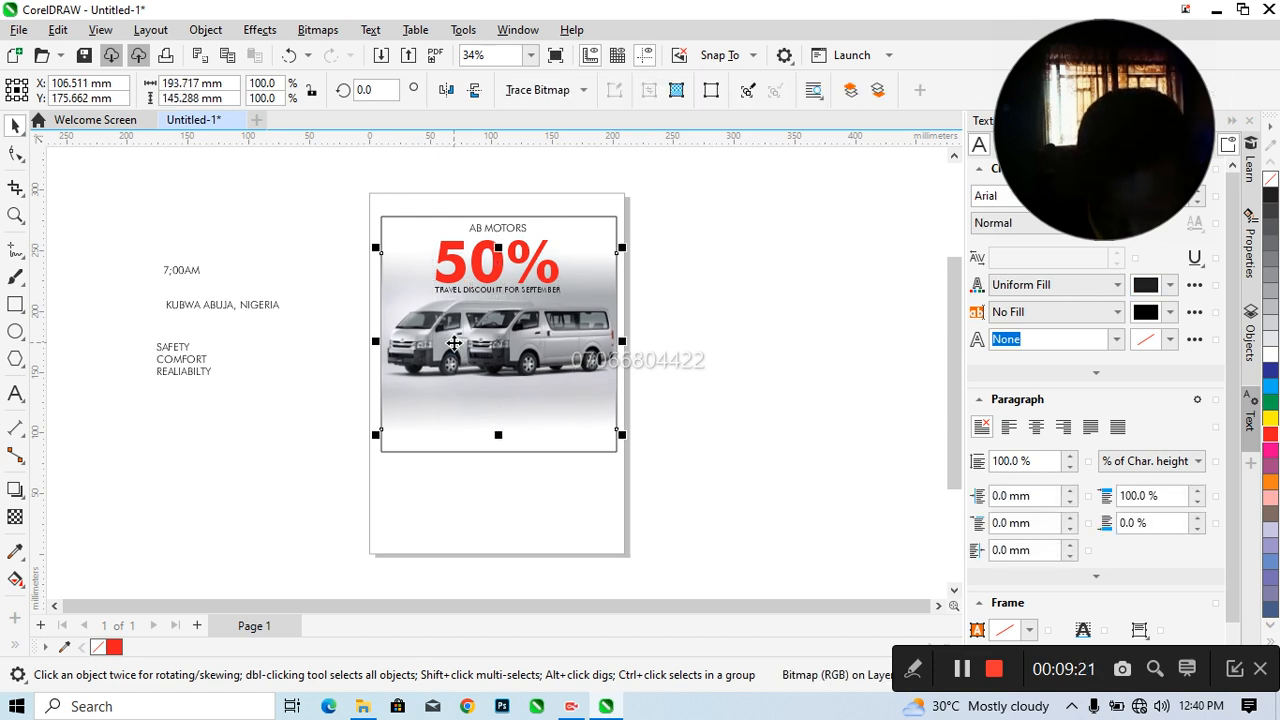
Nudge the van picture down about 14 mm so its lower edge meets the square frame's lower edge
key(Down)
key(Down)
key(Down)
key(Down)
key(Down)
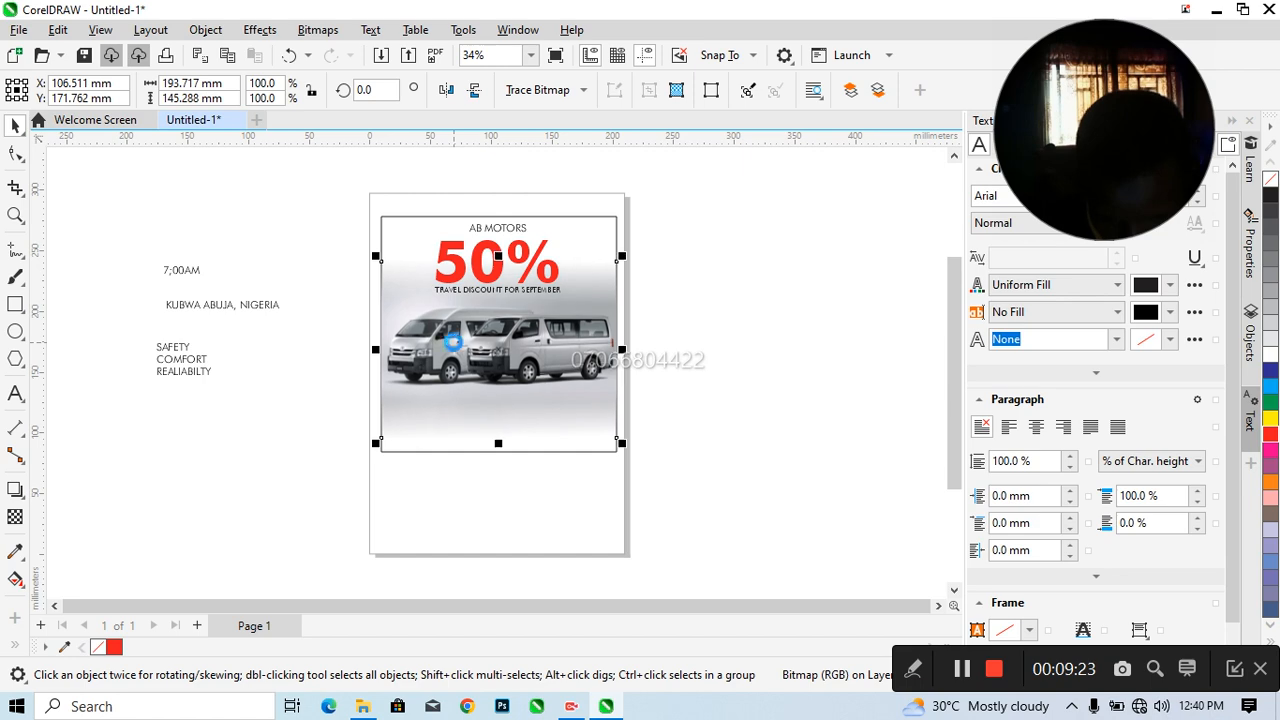
key(Down)
key(Down)
key(Down)
key(Down)
key(Down)
key(Down)
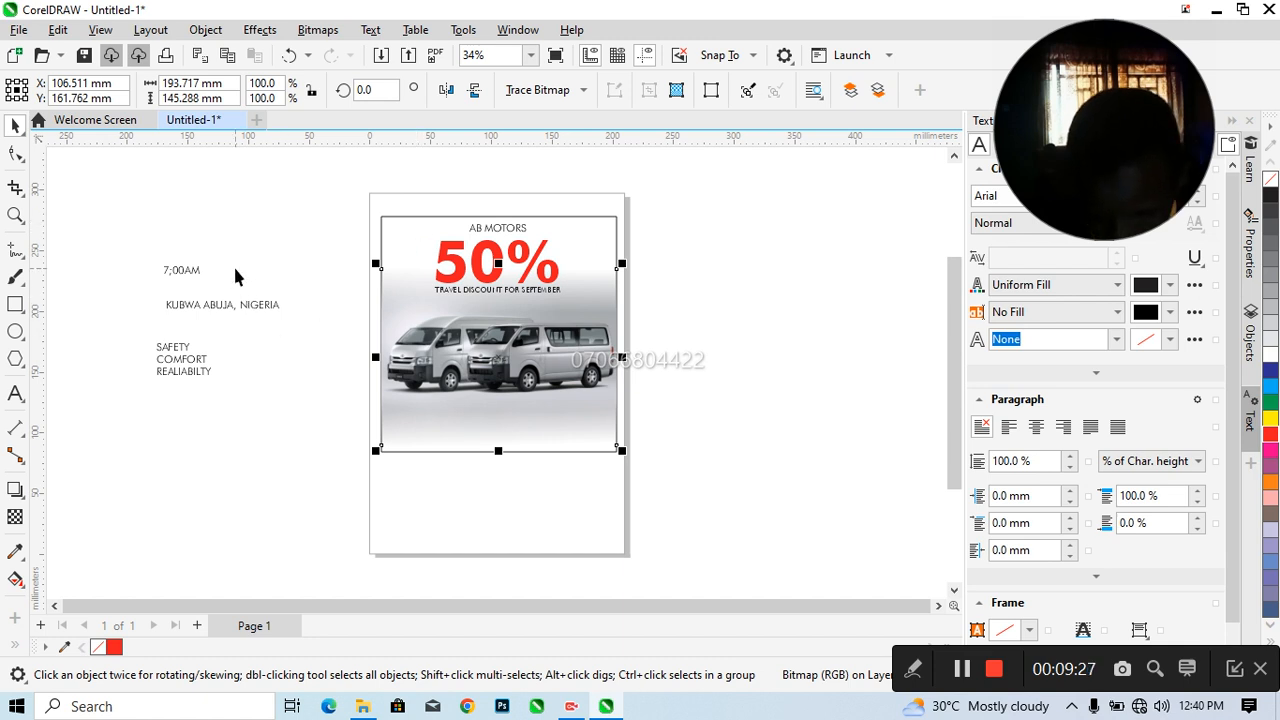
click(320, 417)
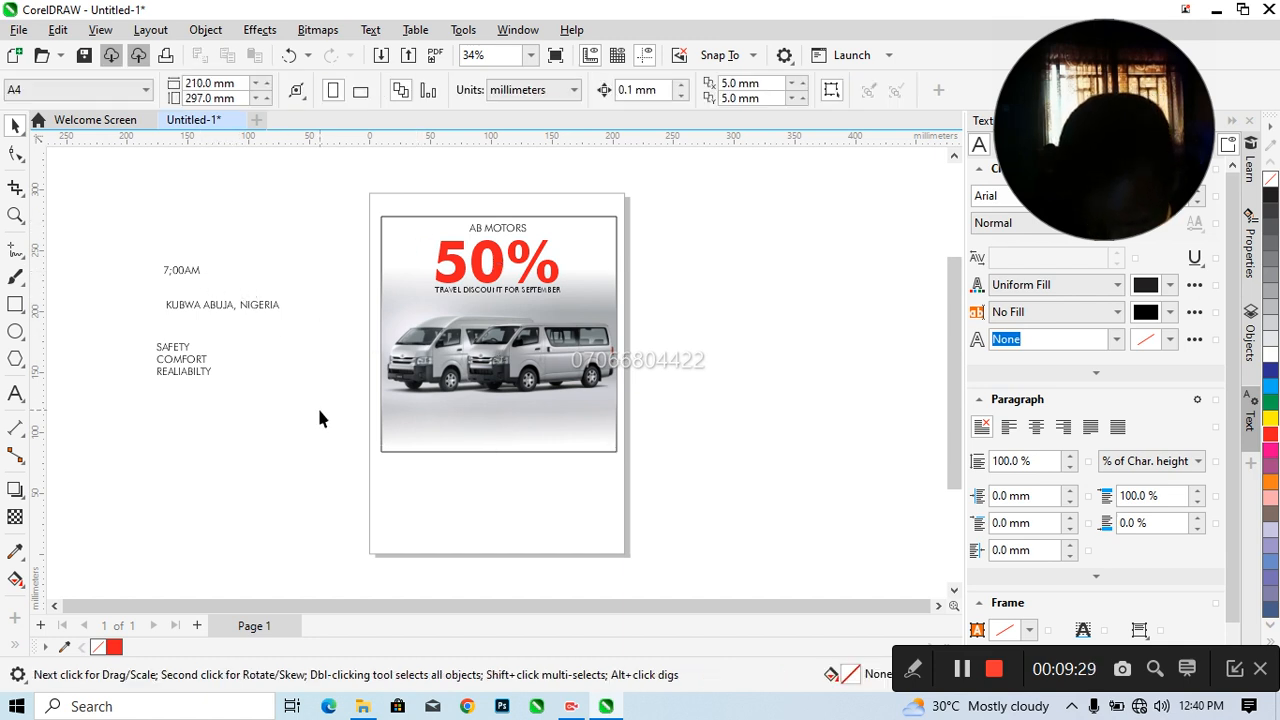
Move the three-line slogan slightly down and join it into one line reading SAFETY, COMFORT, REALIABILTY
click(184, 368)
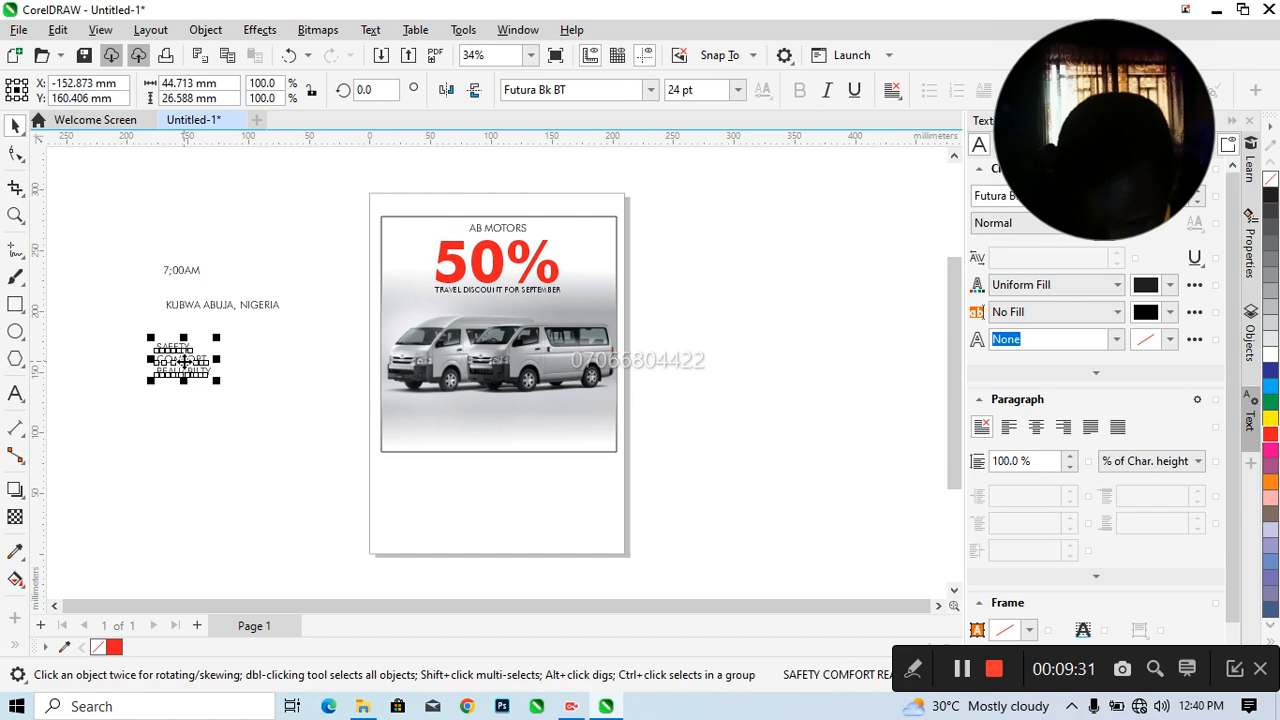
drag(184, 361, 209, 411)
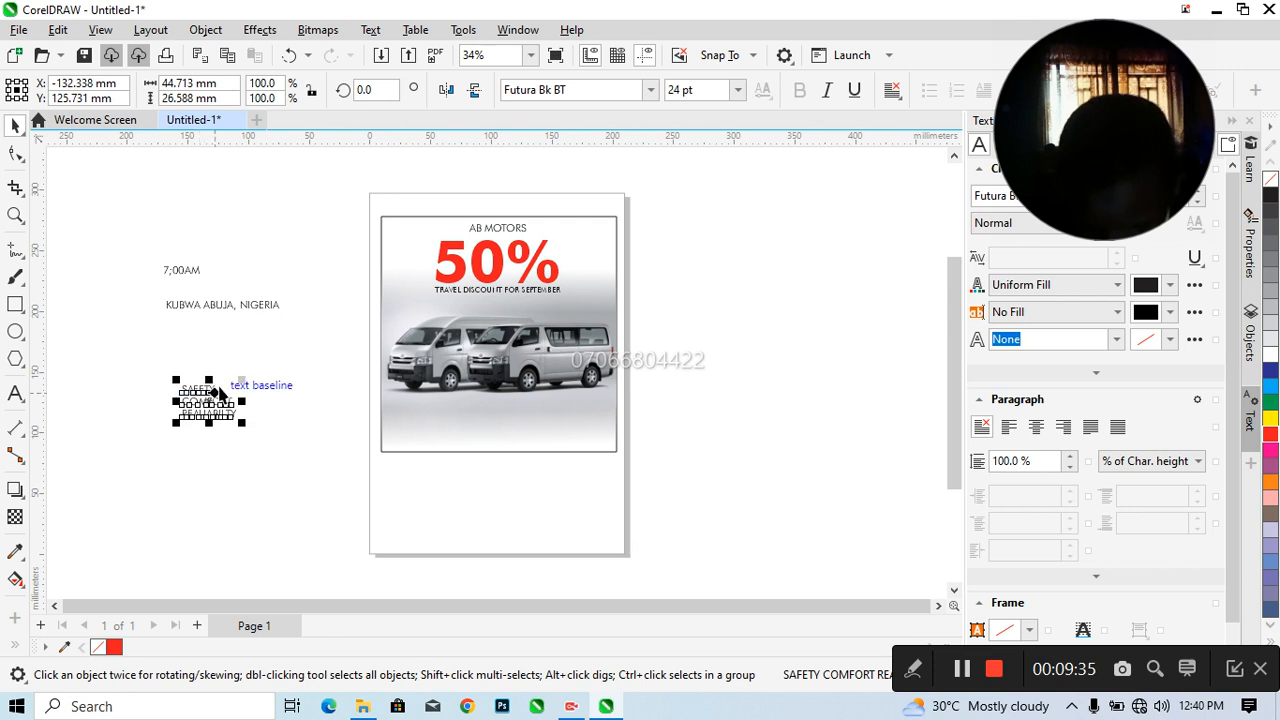
click(212, 388)
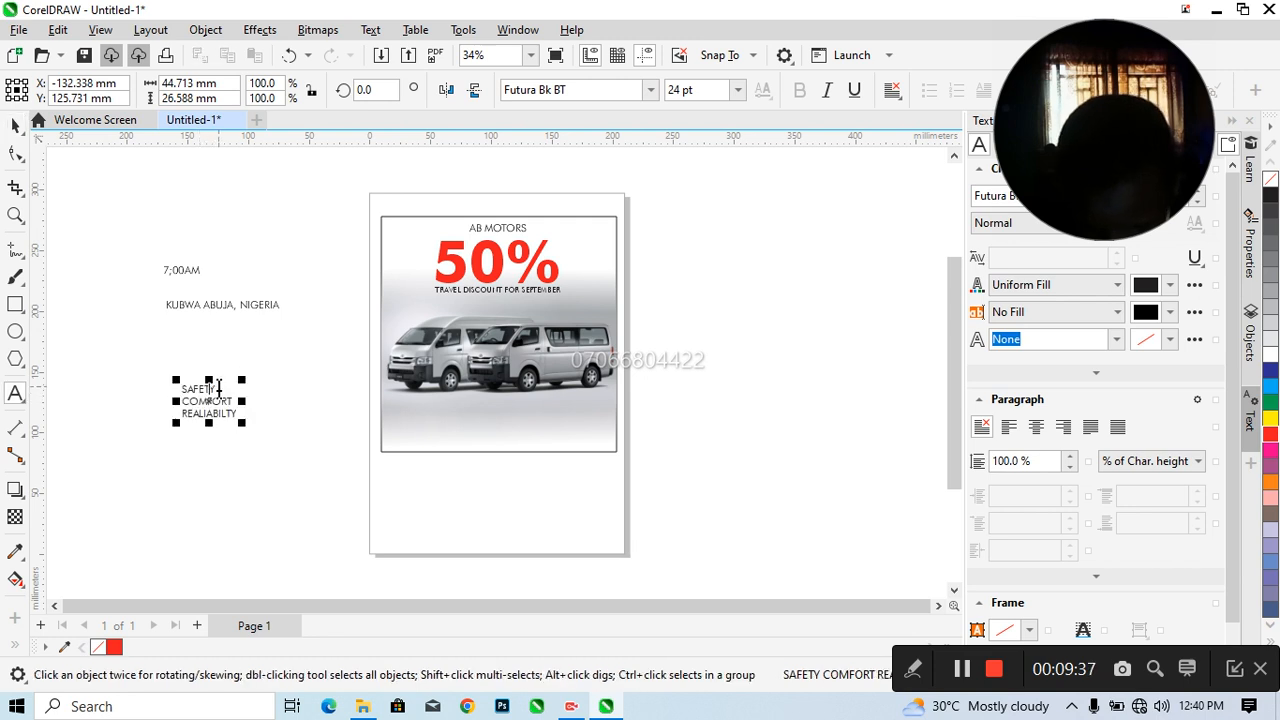
click(218, 388)
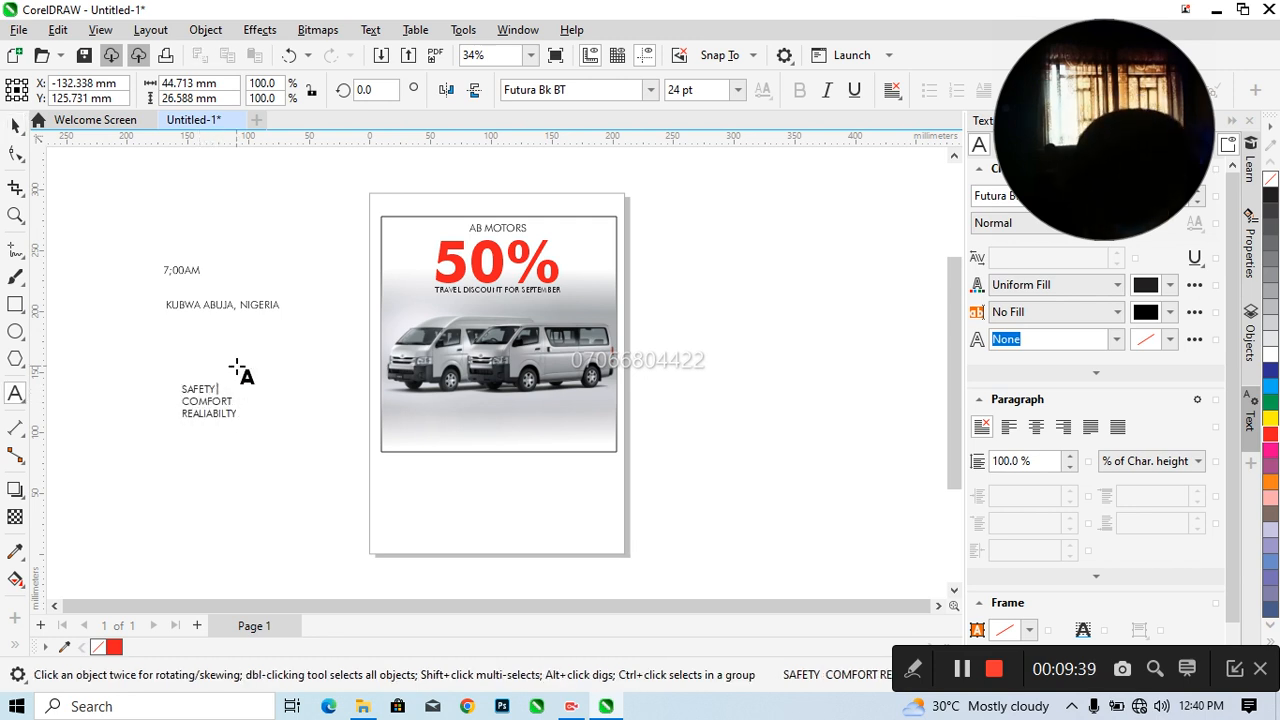
key(Delete)
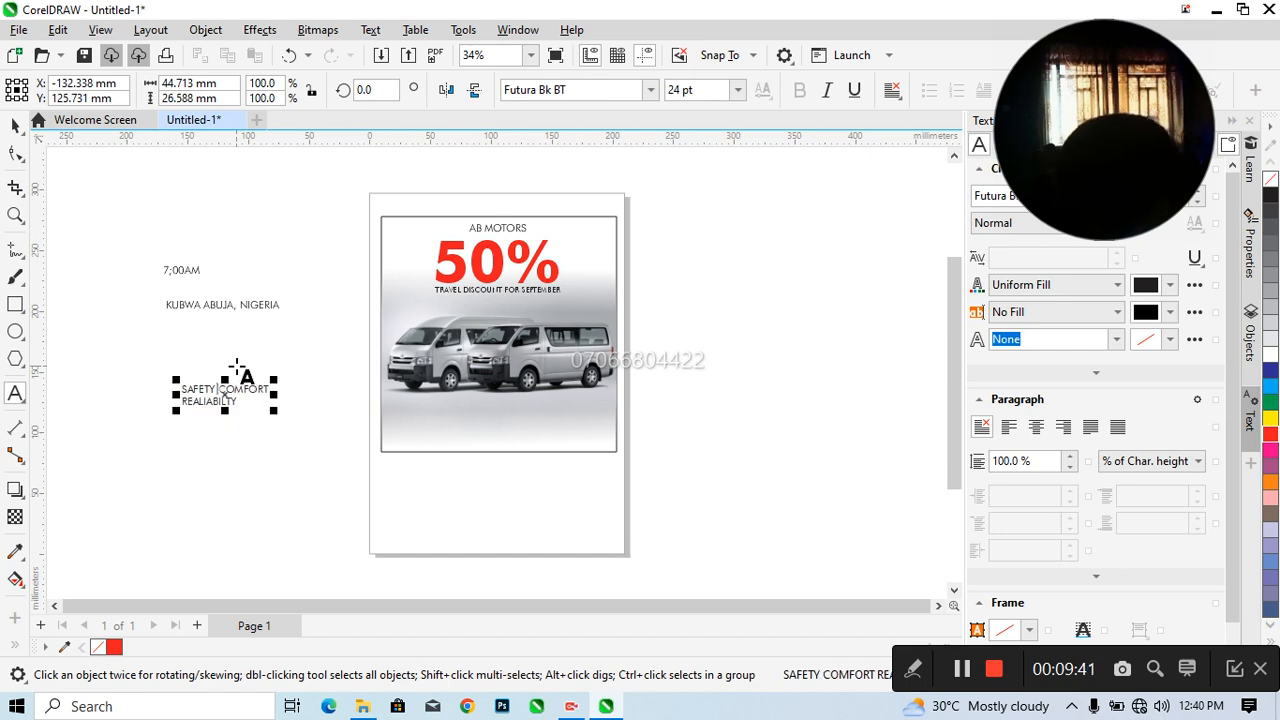
key(Right)
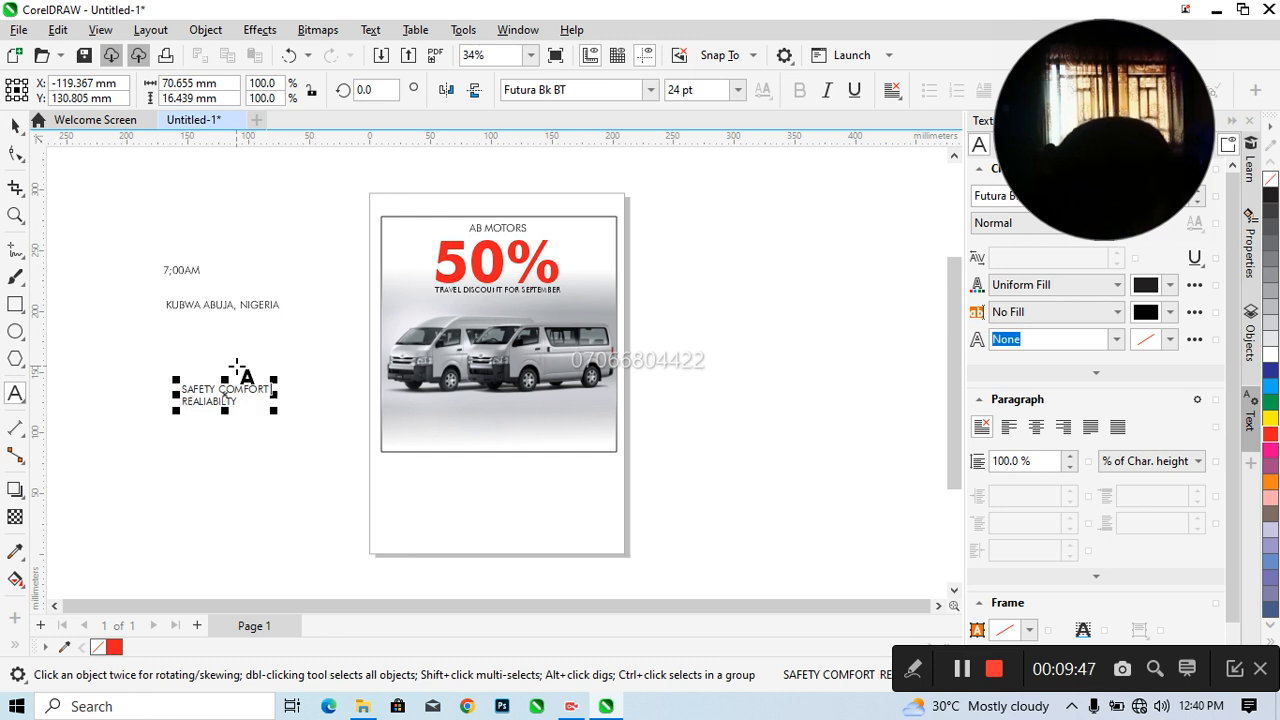
text(,)
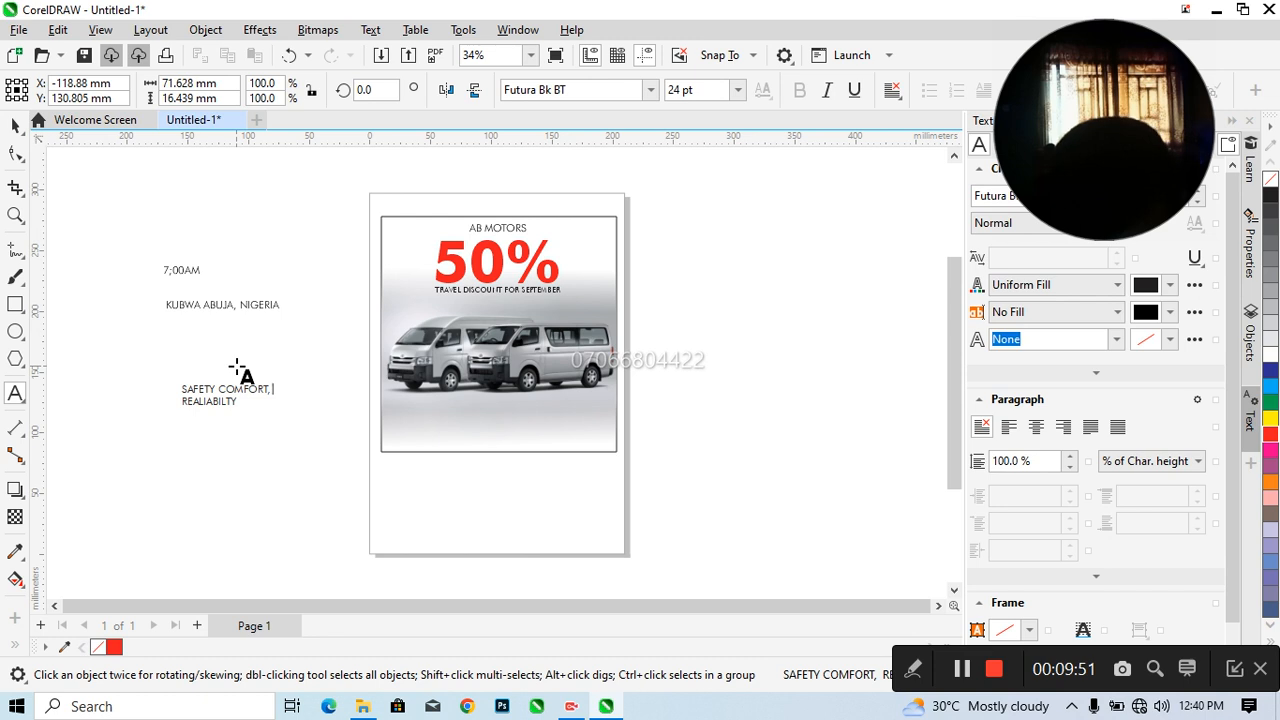
key(Delete)
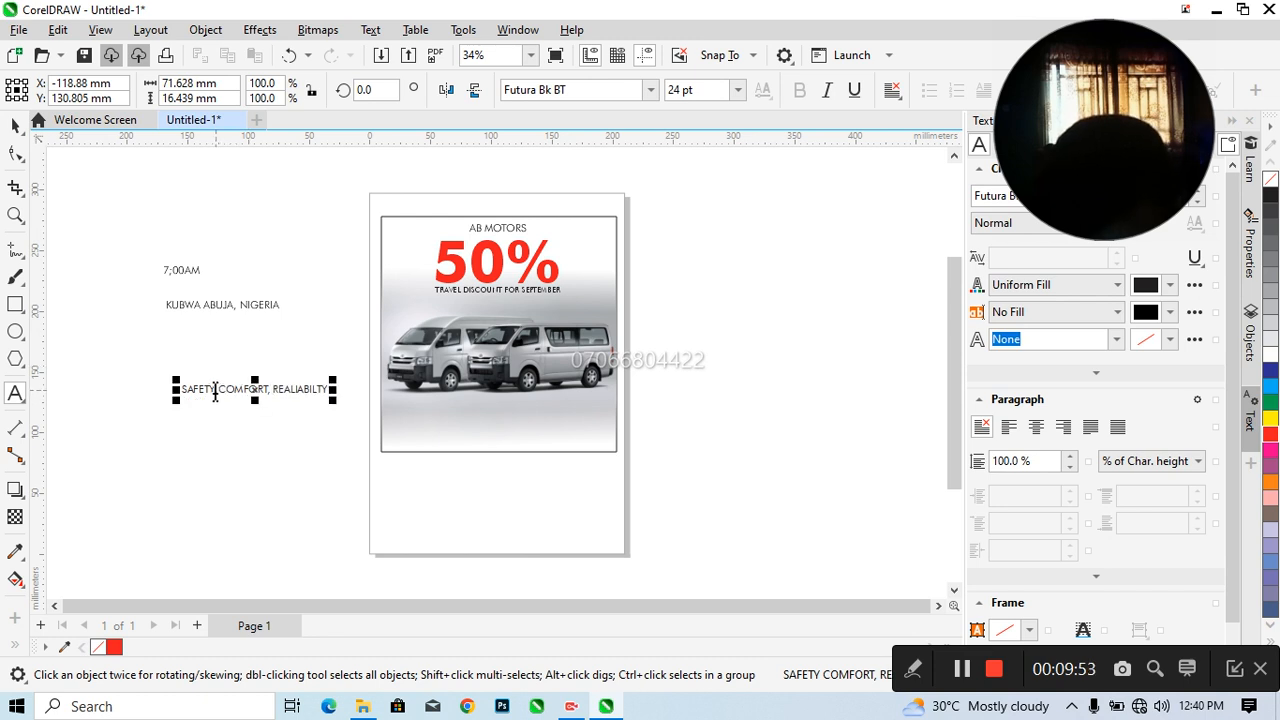
click(235, 388)
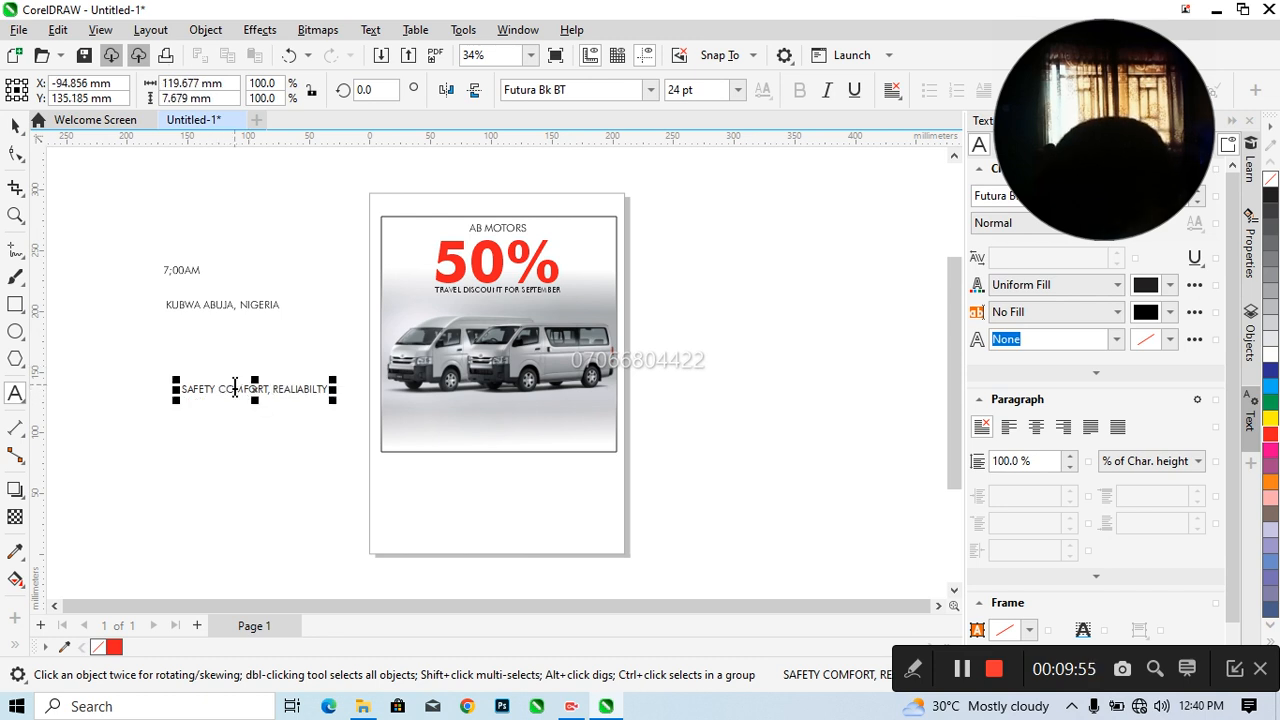
text(,)
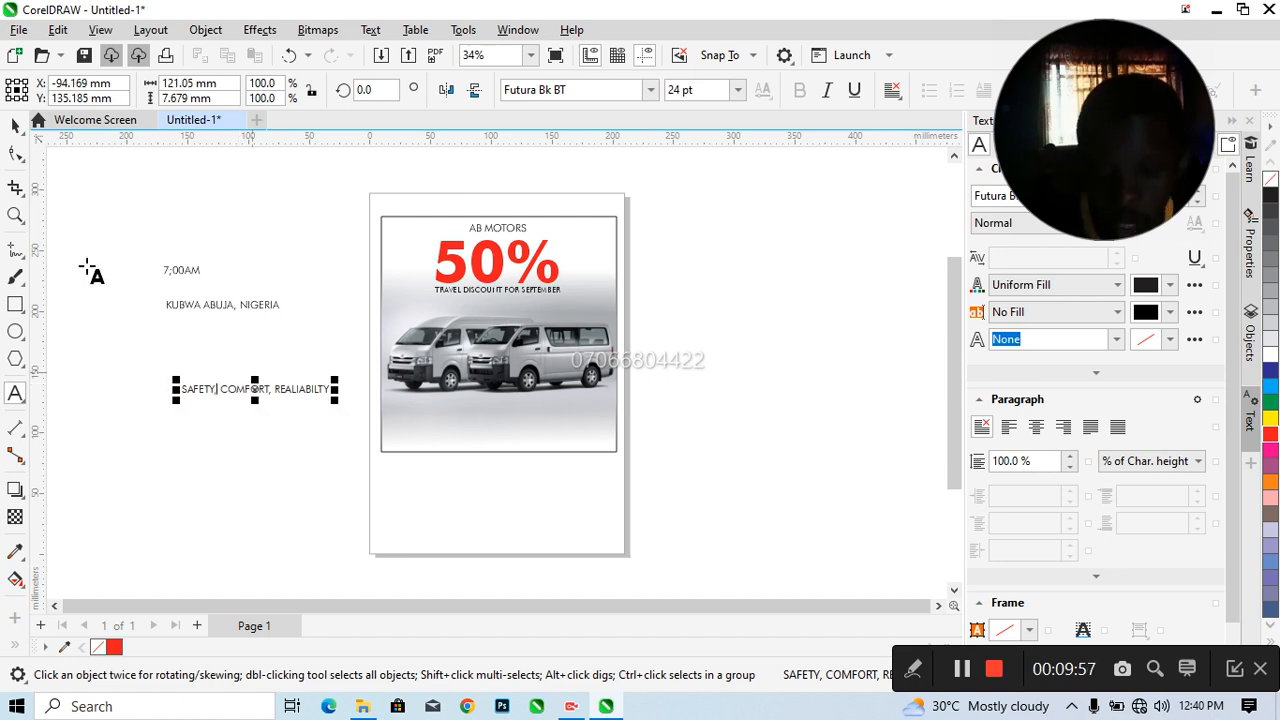
click(14, 126)
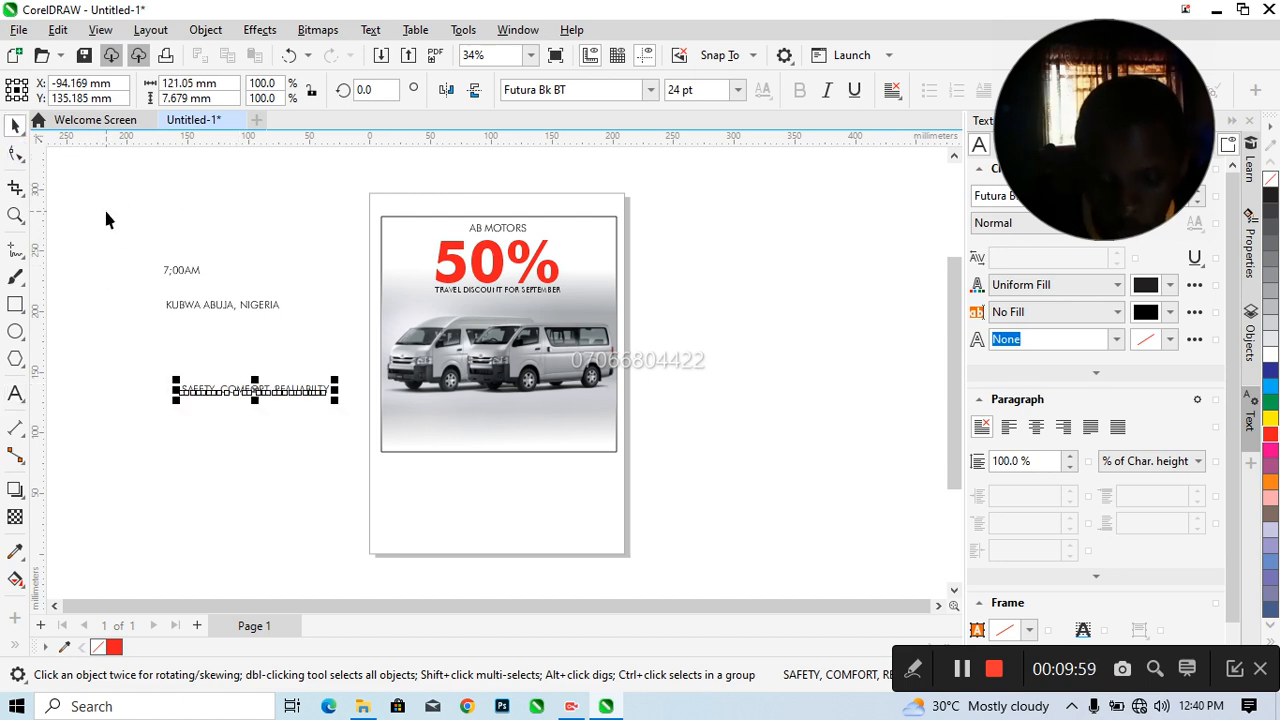
click(158, 388)
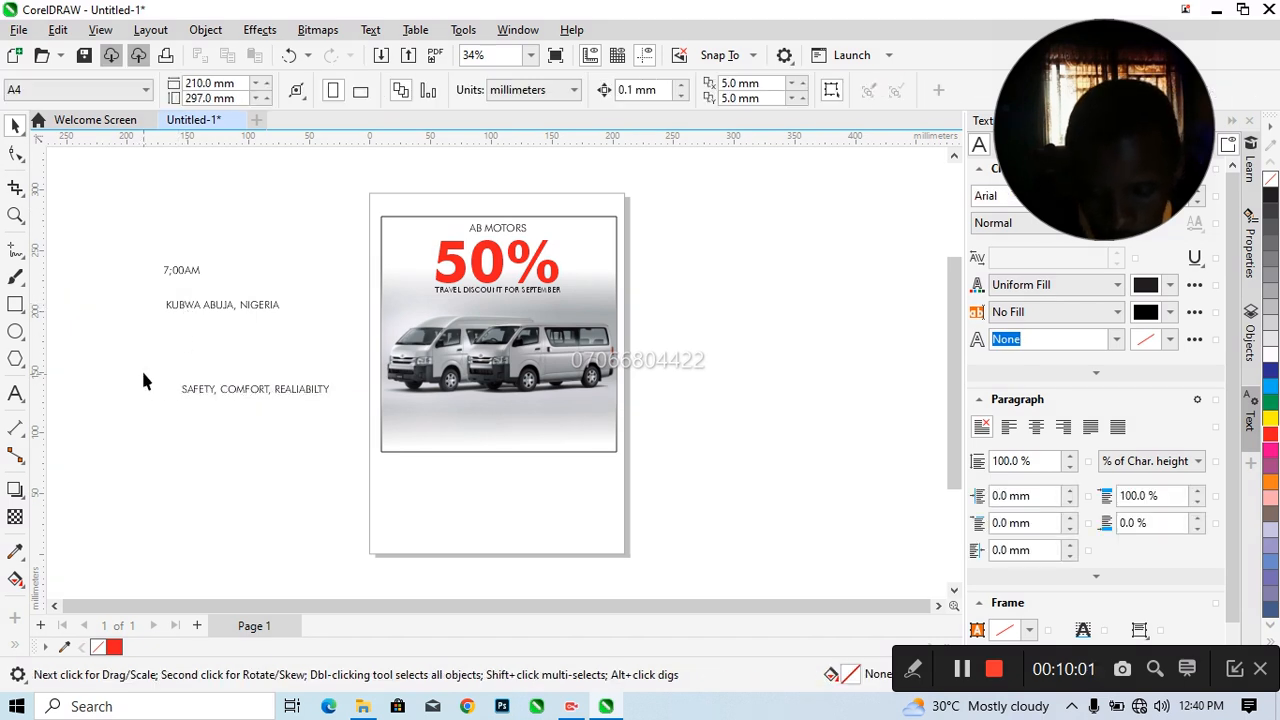
Replace the semicolon in the departure time text with a colon so it reads 7:00AM
click(181, 279)
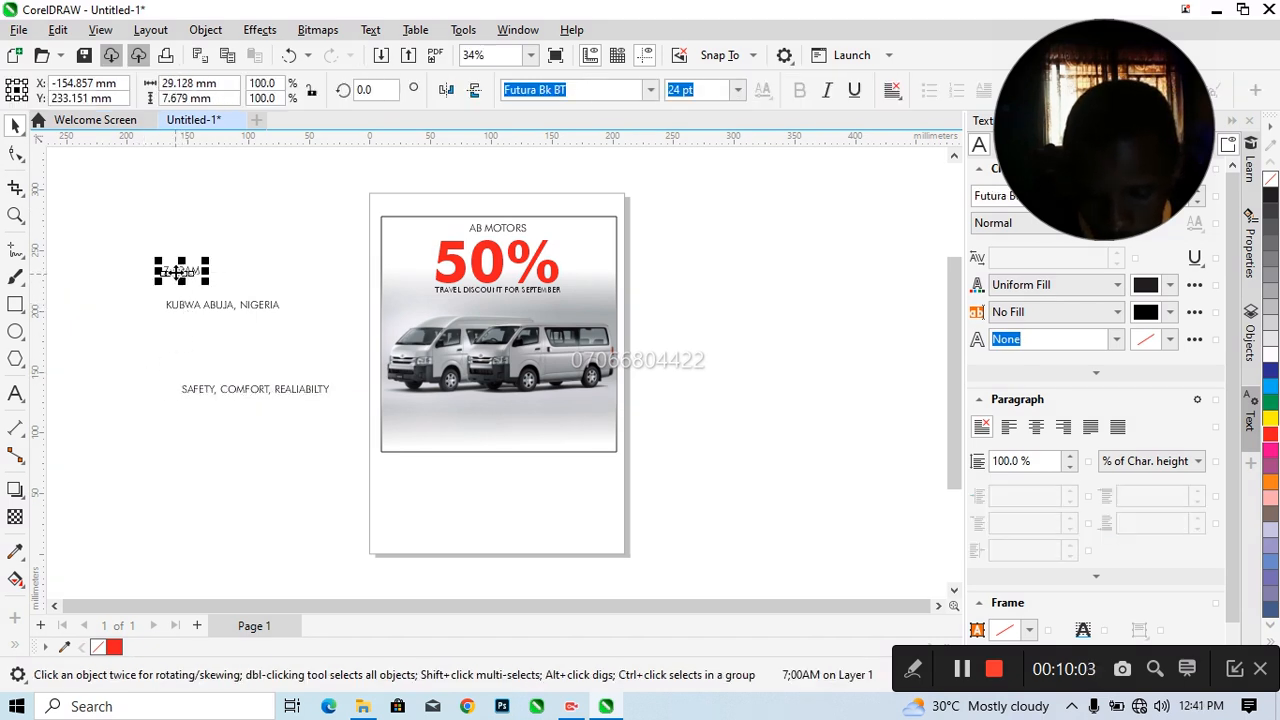
double_click(168, 277)
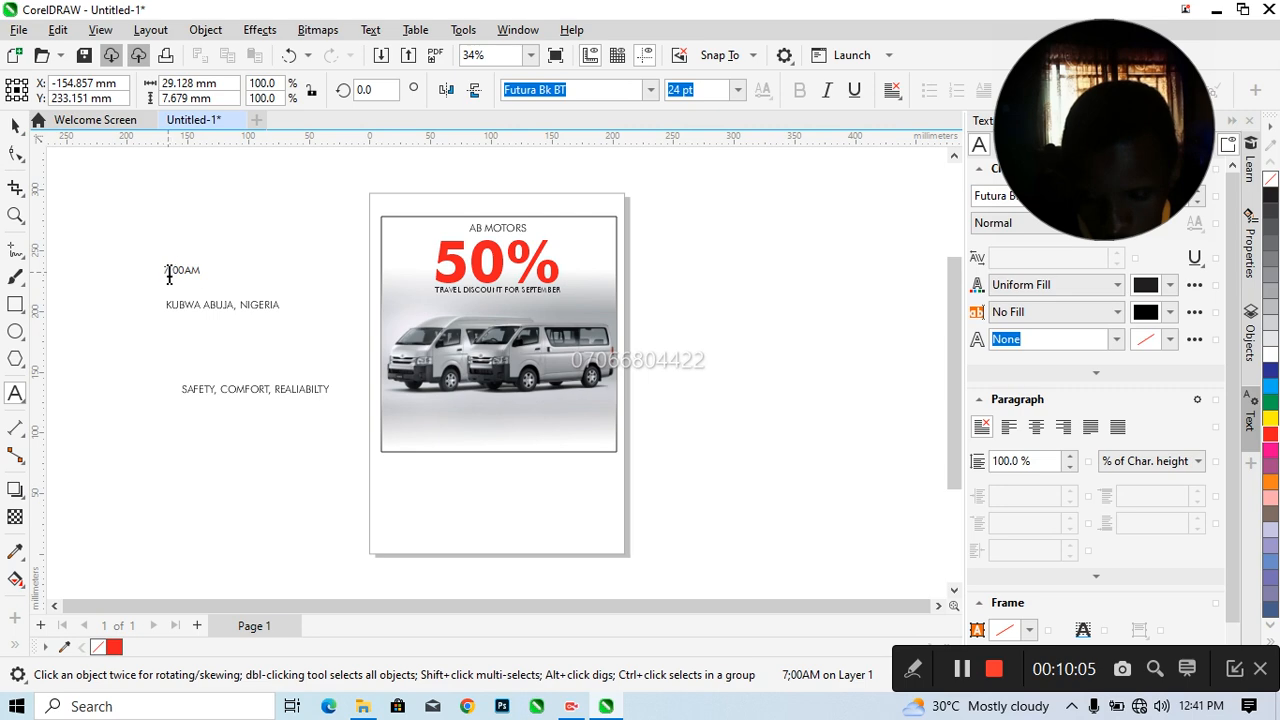
click(172, 277)
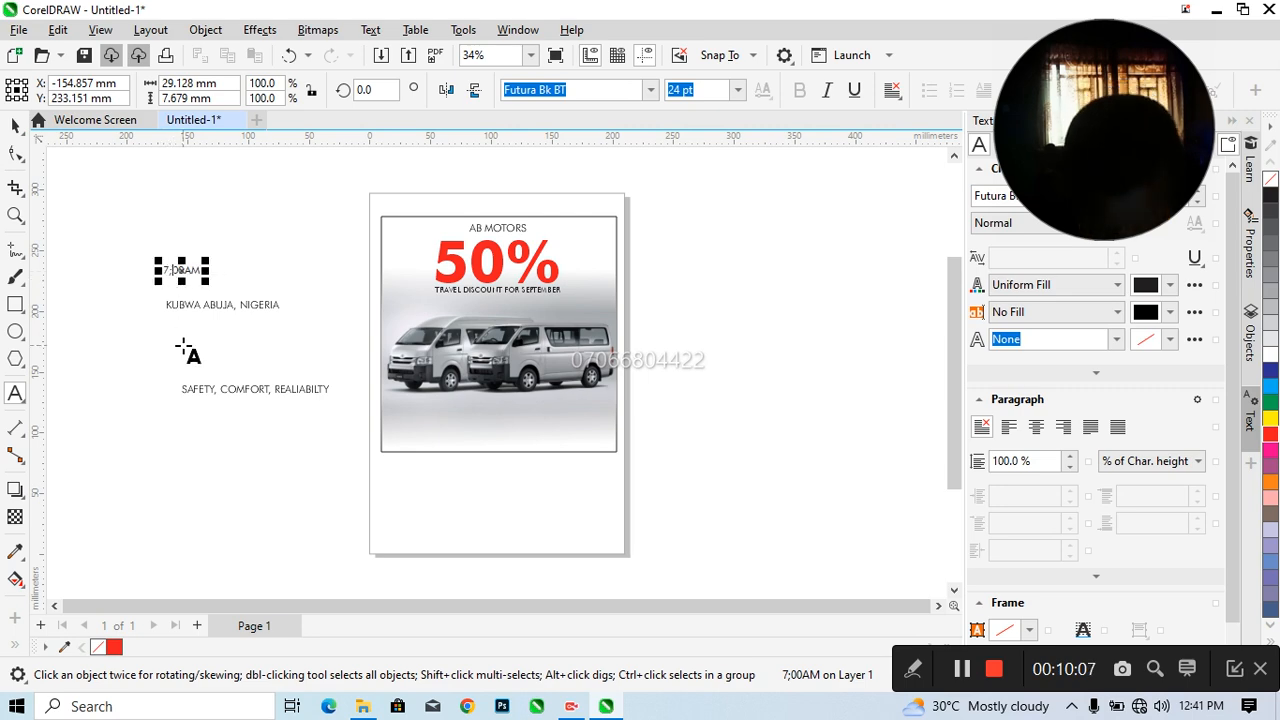
key(BackSpace)
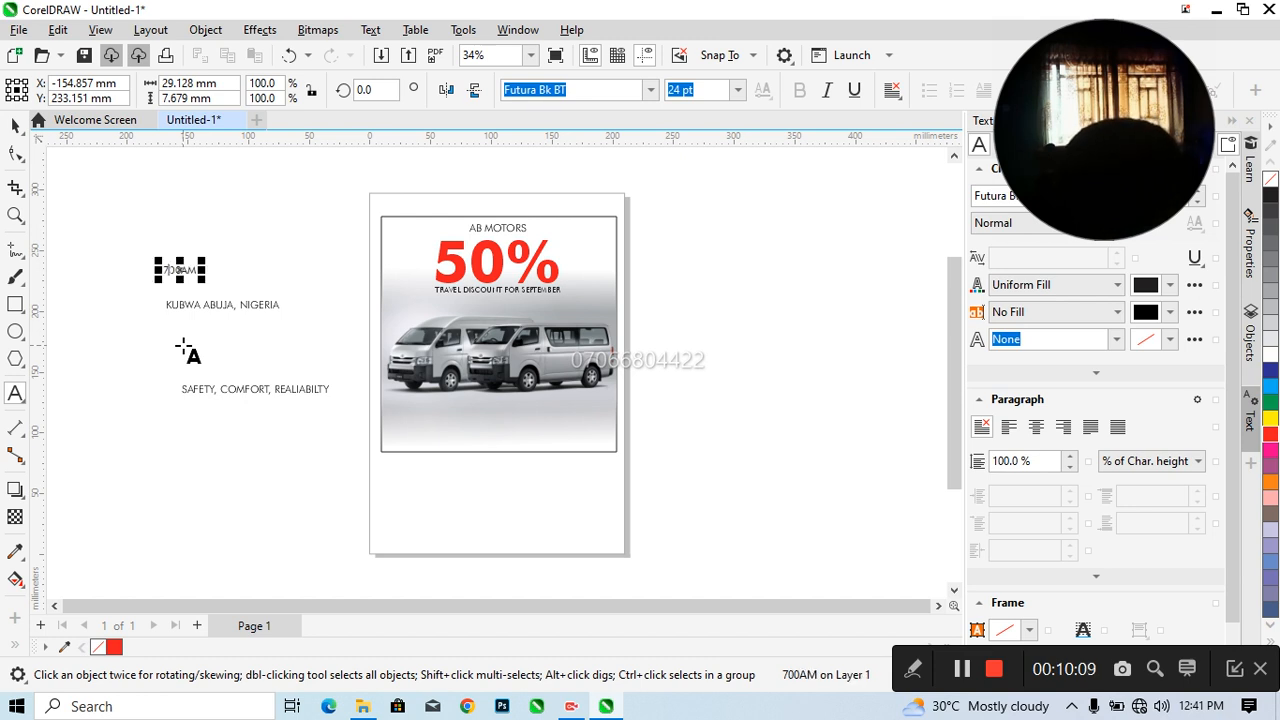
text(')
key(BackSpace)
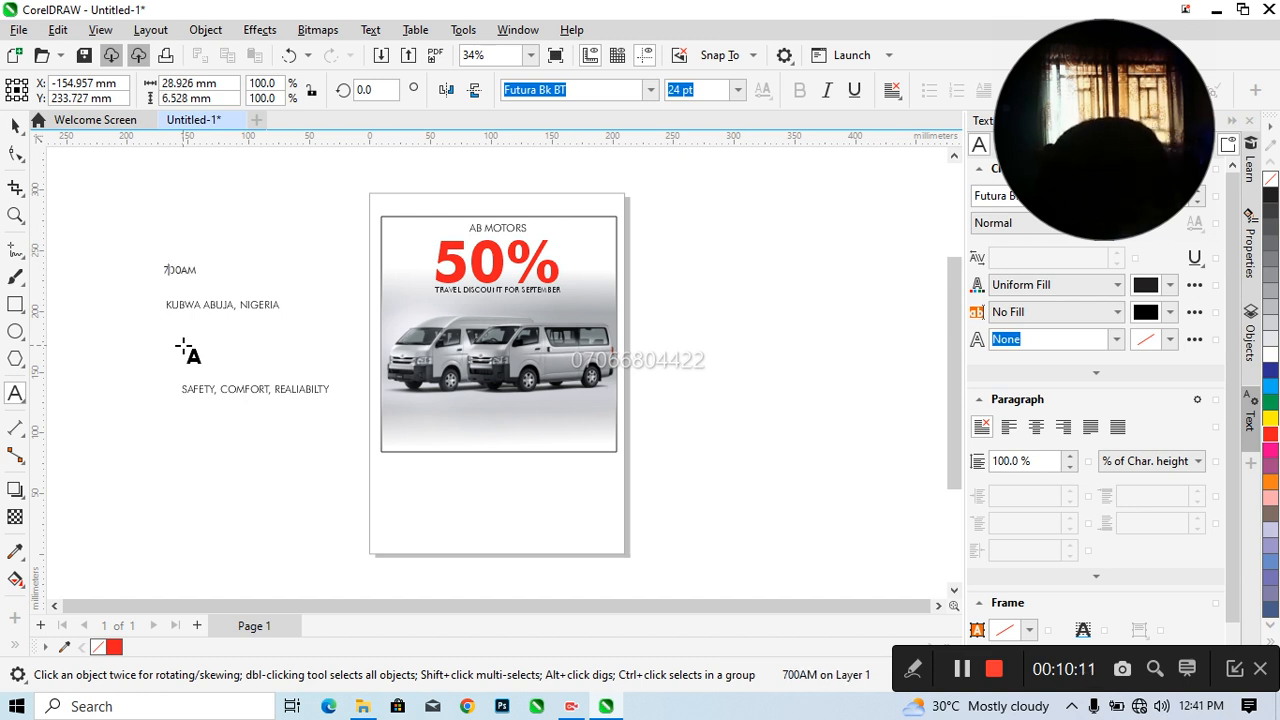
text(;)
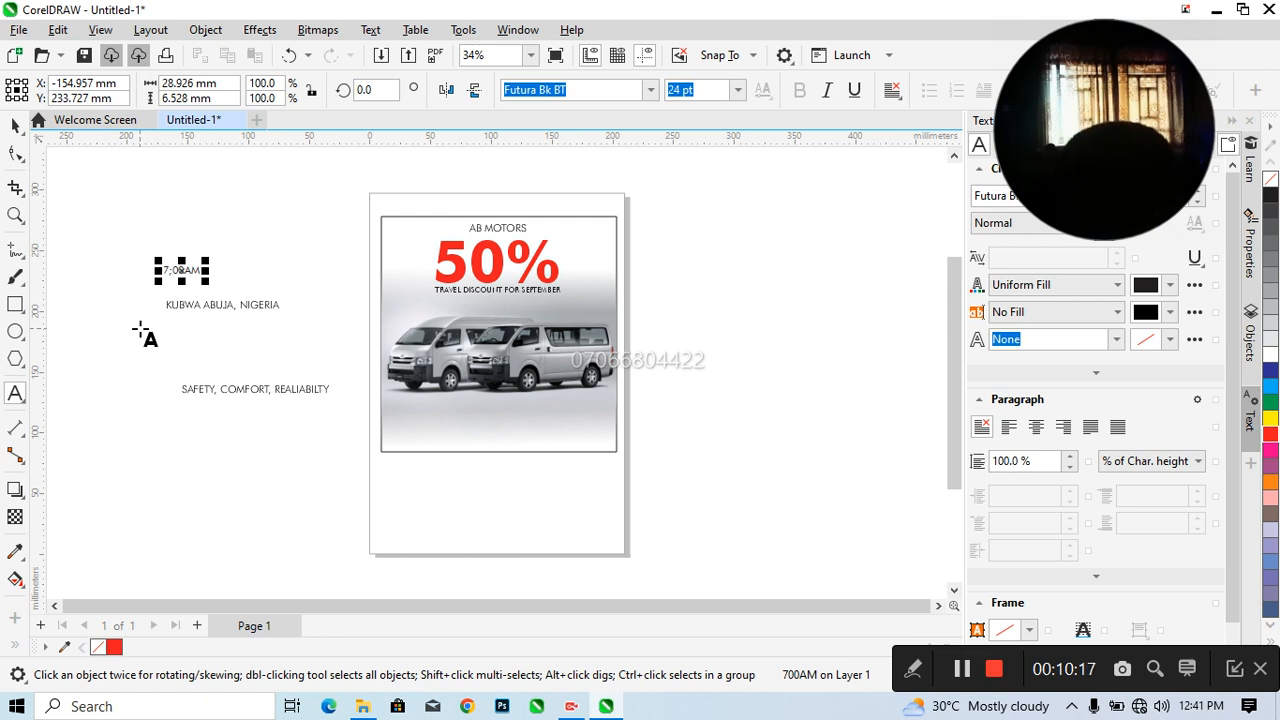
key(BackSpace)
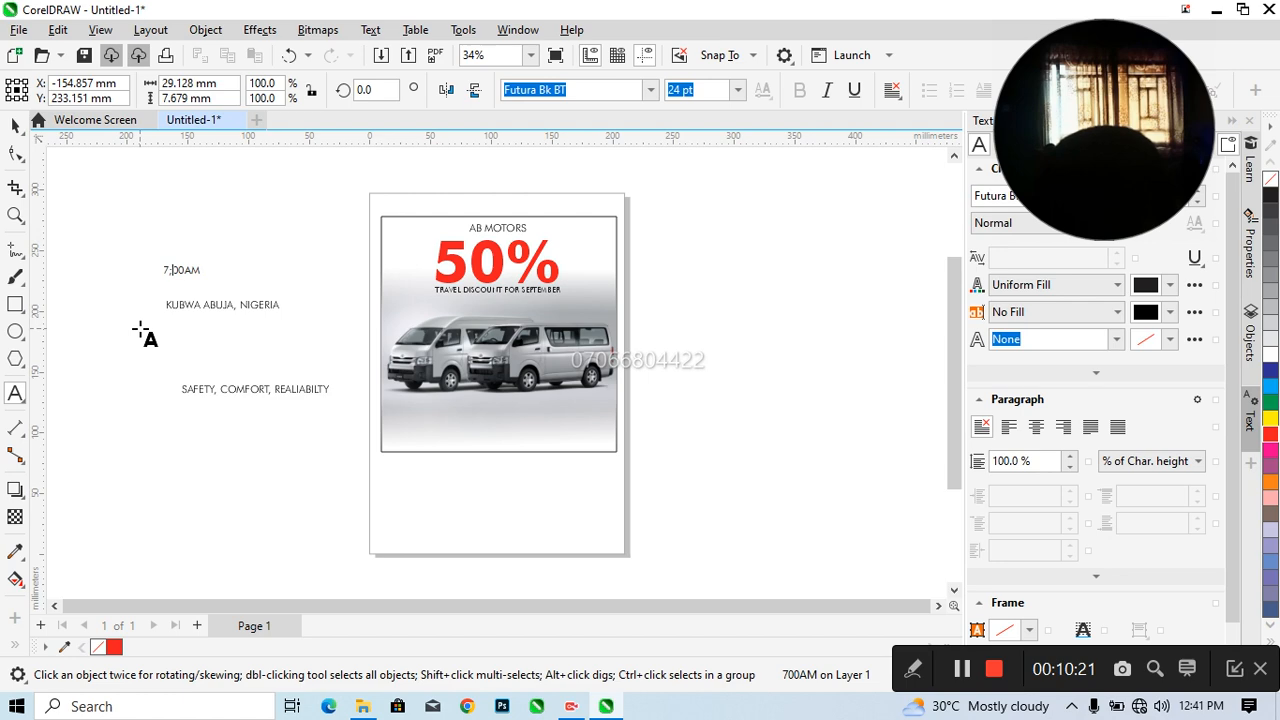
text(')
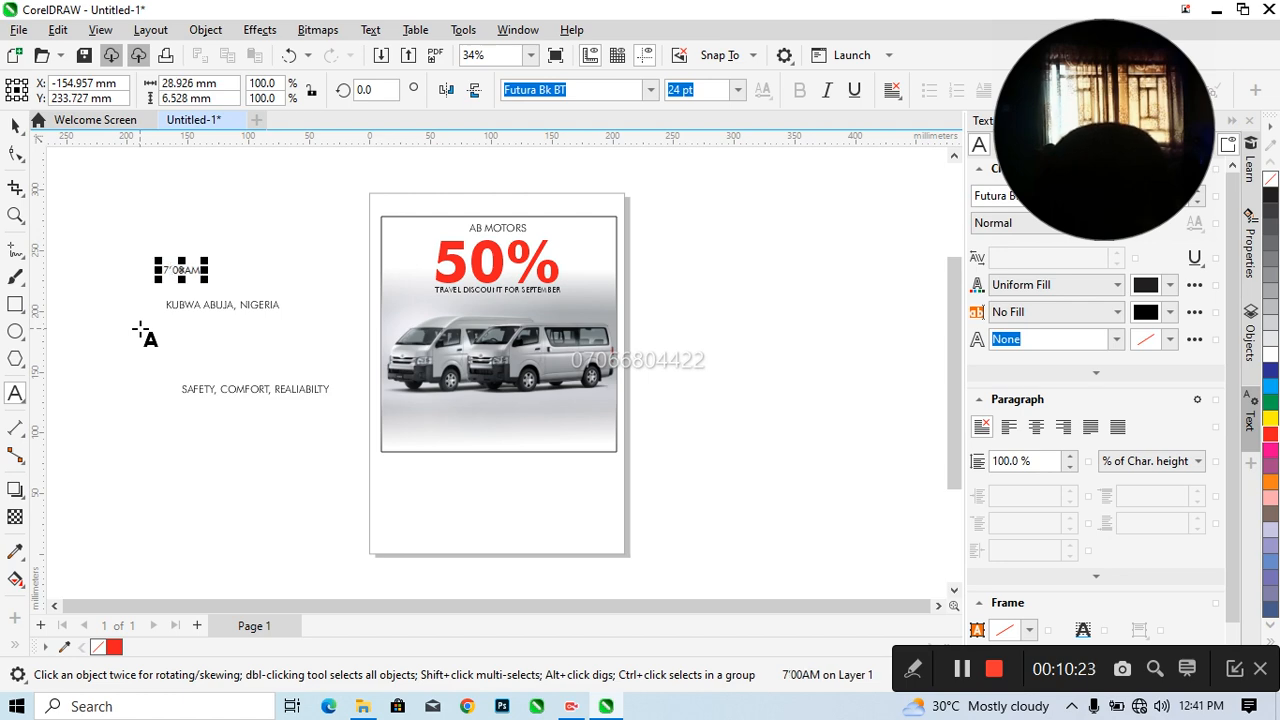
key(BackSpace)
text(:)
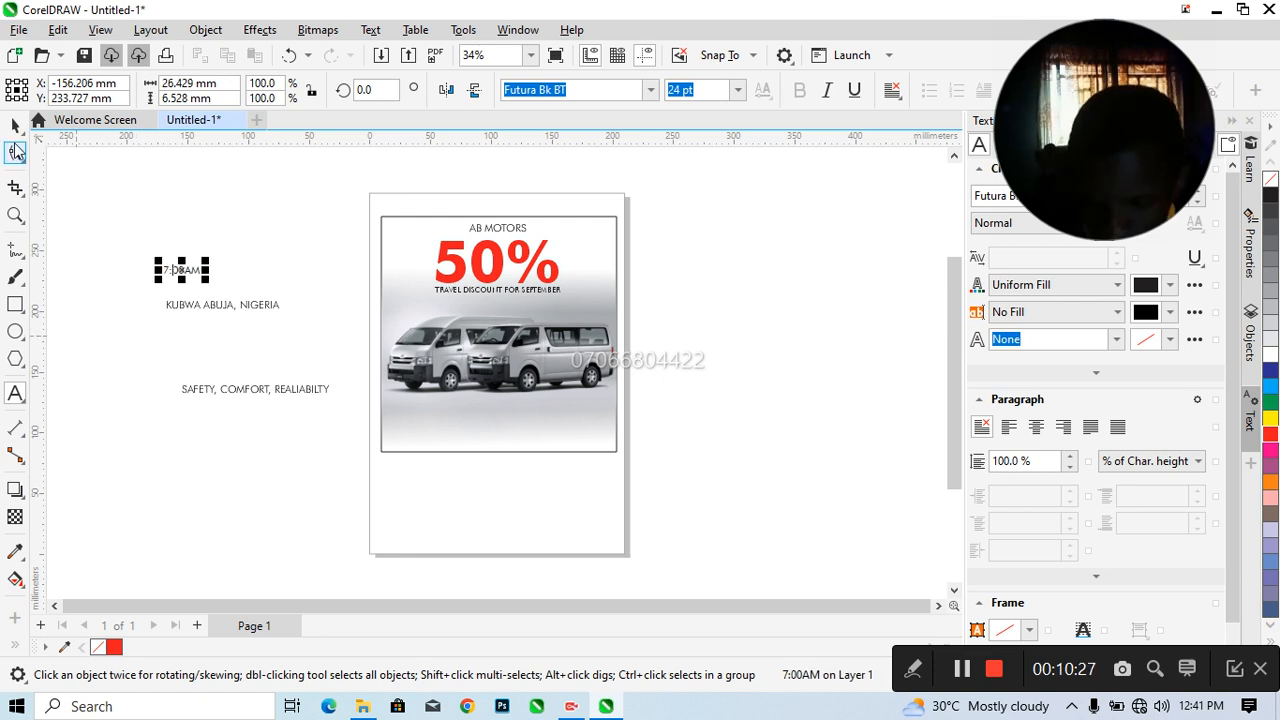
click(15, 127)
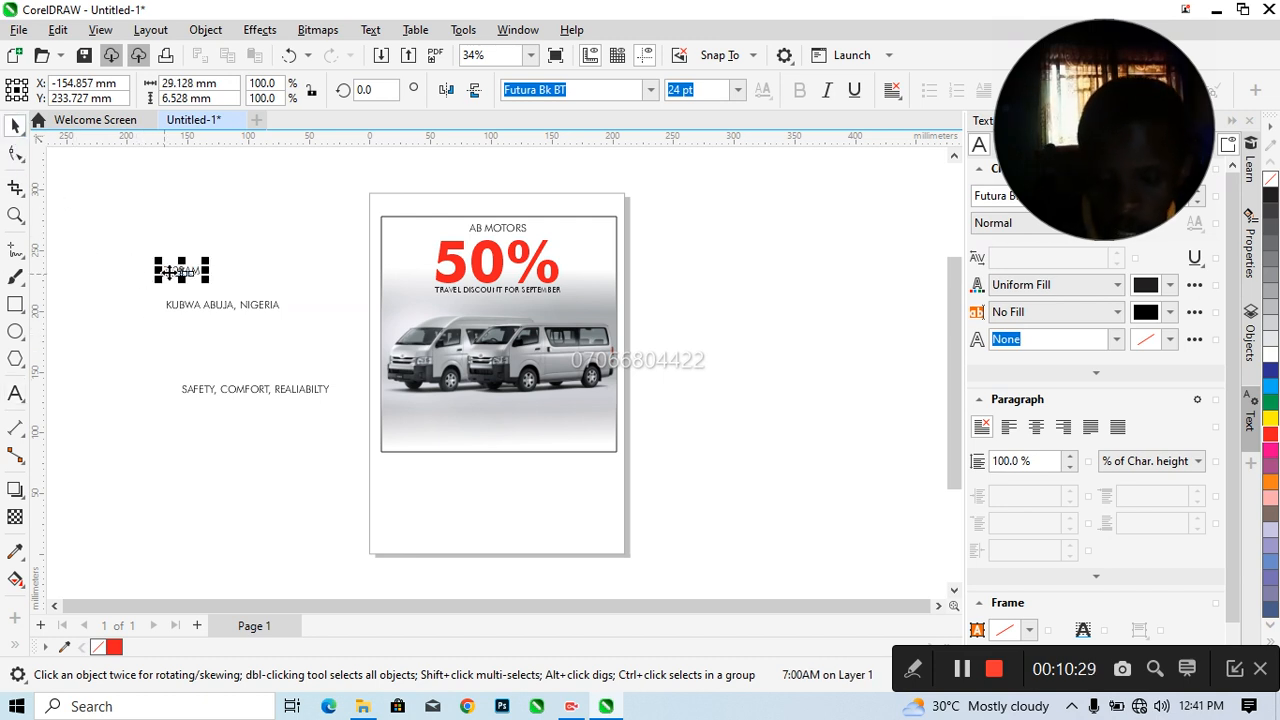
Draw a horizontal bar about 150.5 by 10.8 mm beneath the vans and fill it red
click(16, 305)
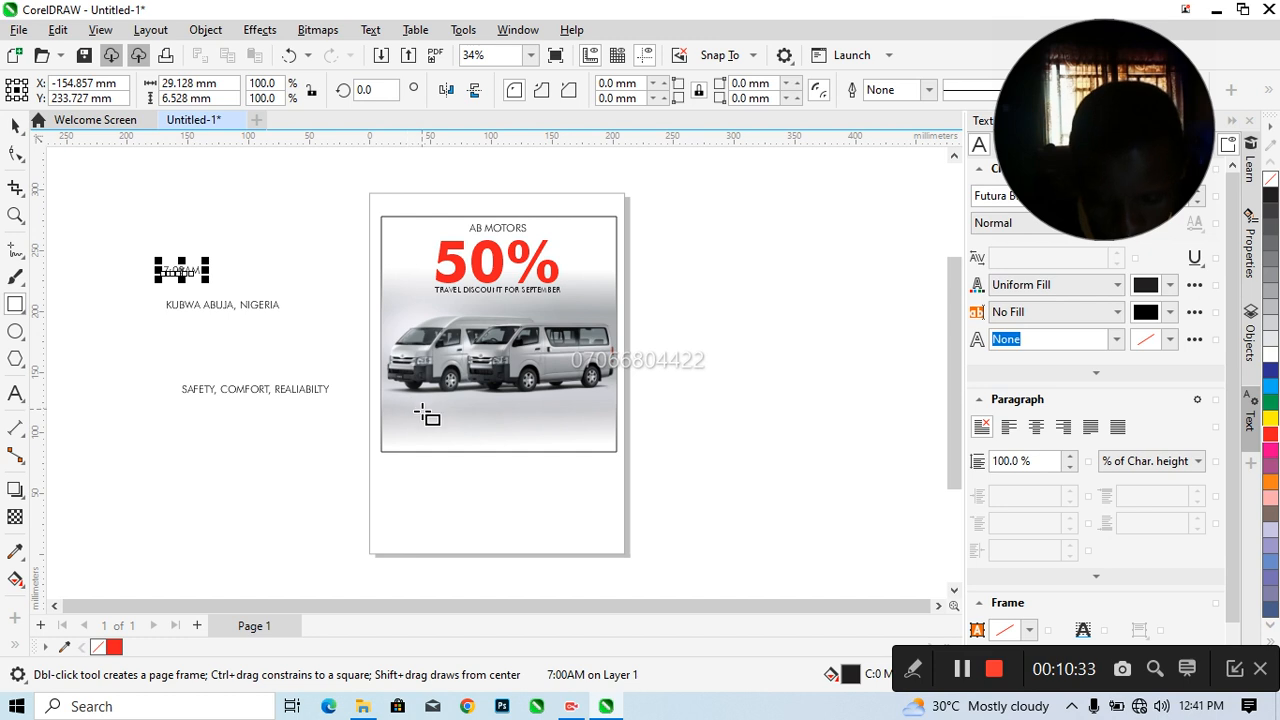
drag(403, 404, 588, 419)
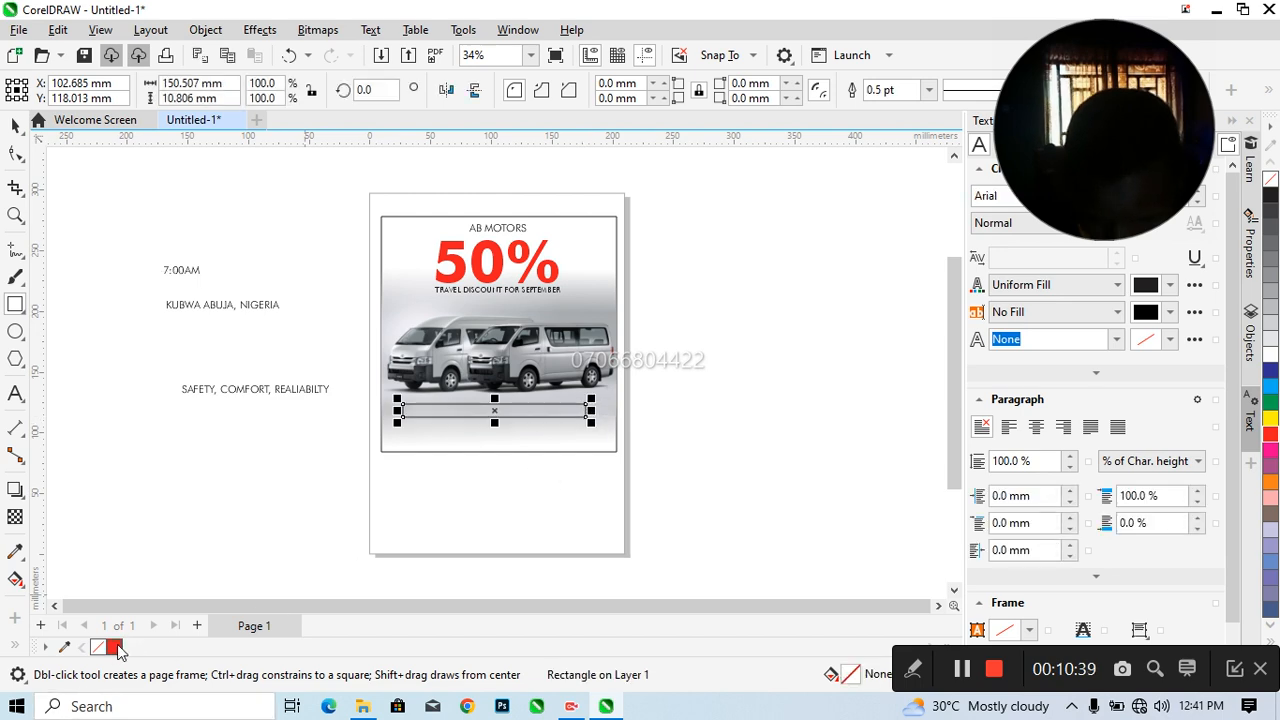
click(115, 648)
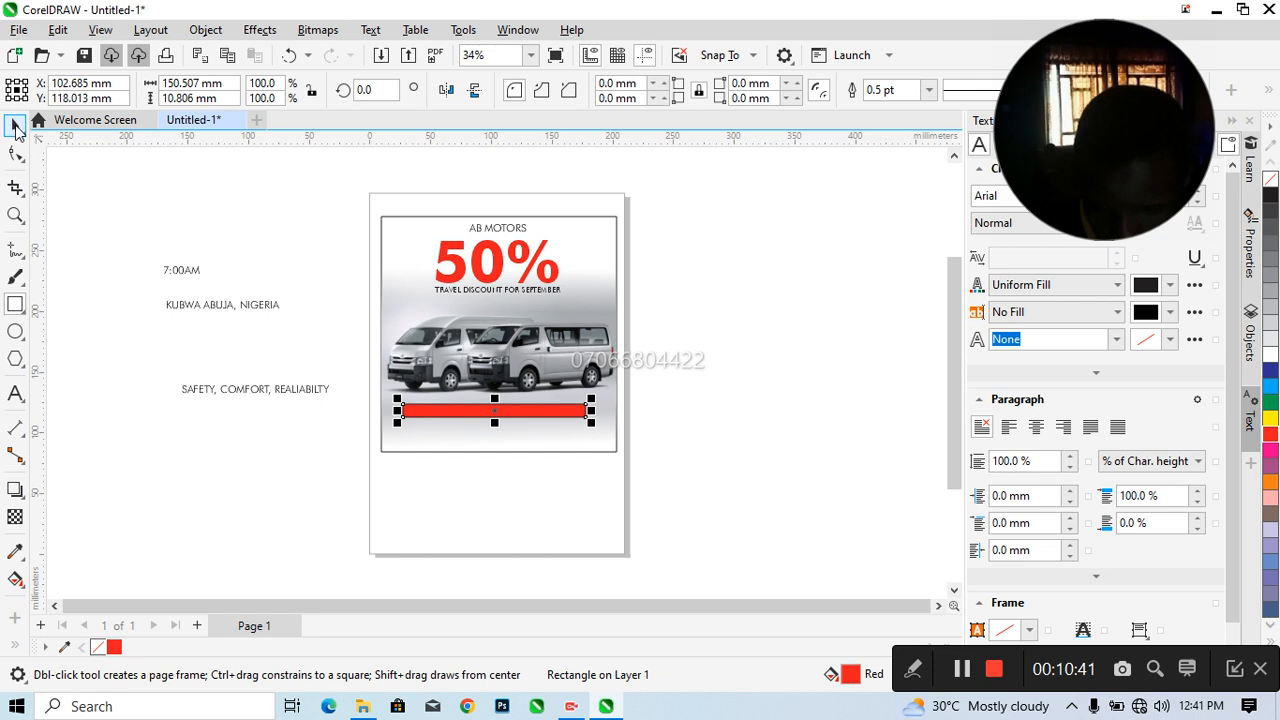
Centre the red bar on the headline texts' vertical axis and set its outline width to None
click(15, 126)
drag(390, 195, 597, 428)
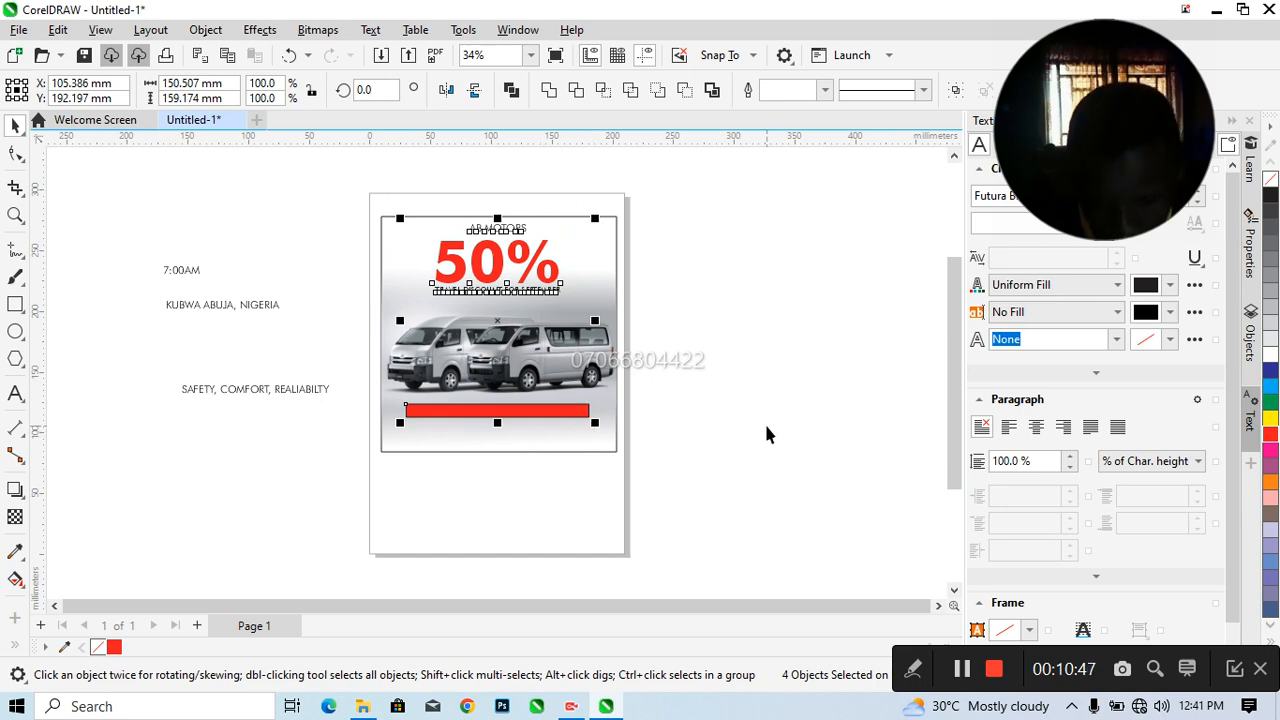
click(764, 421)
click(534, 411)
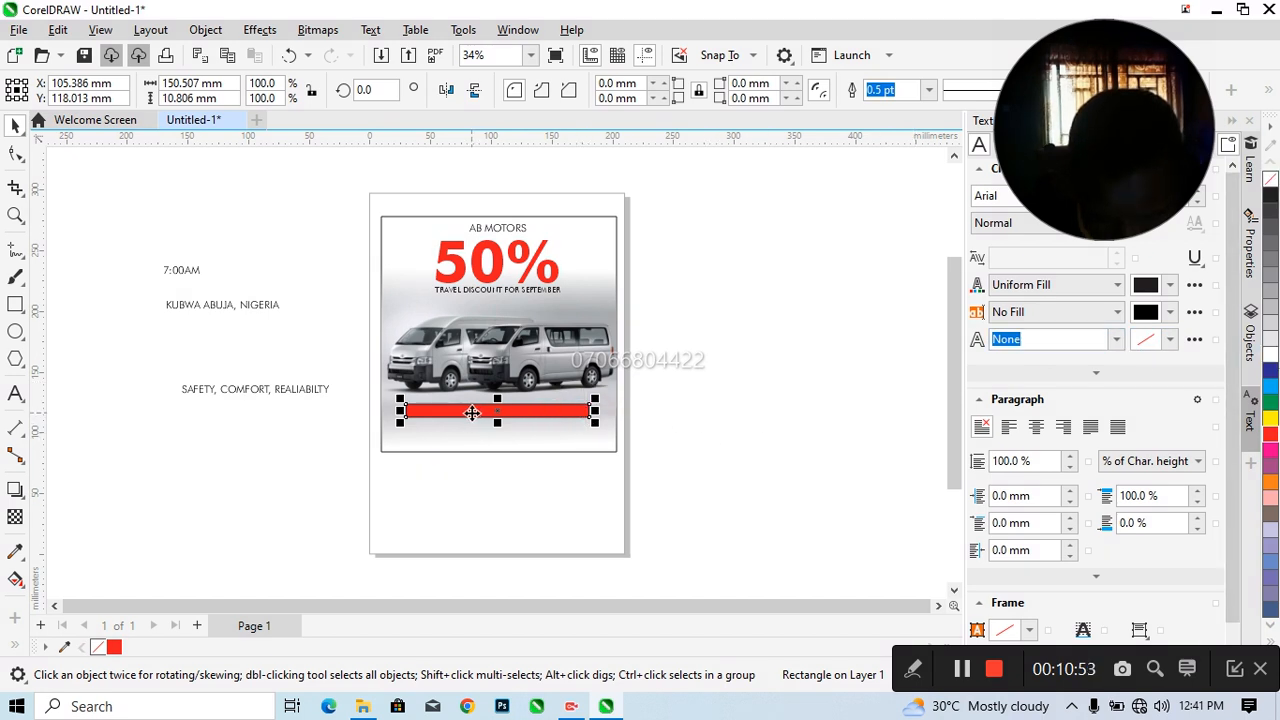
click(927, 91)
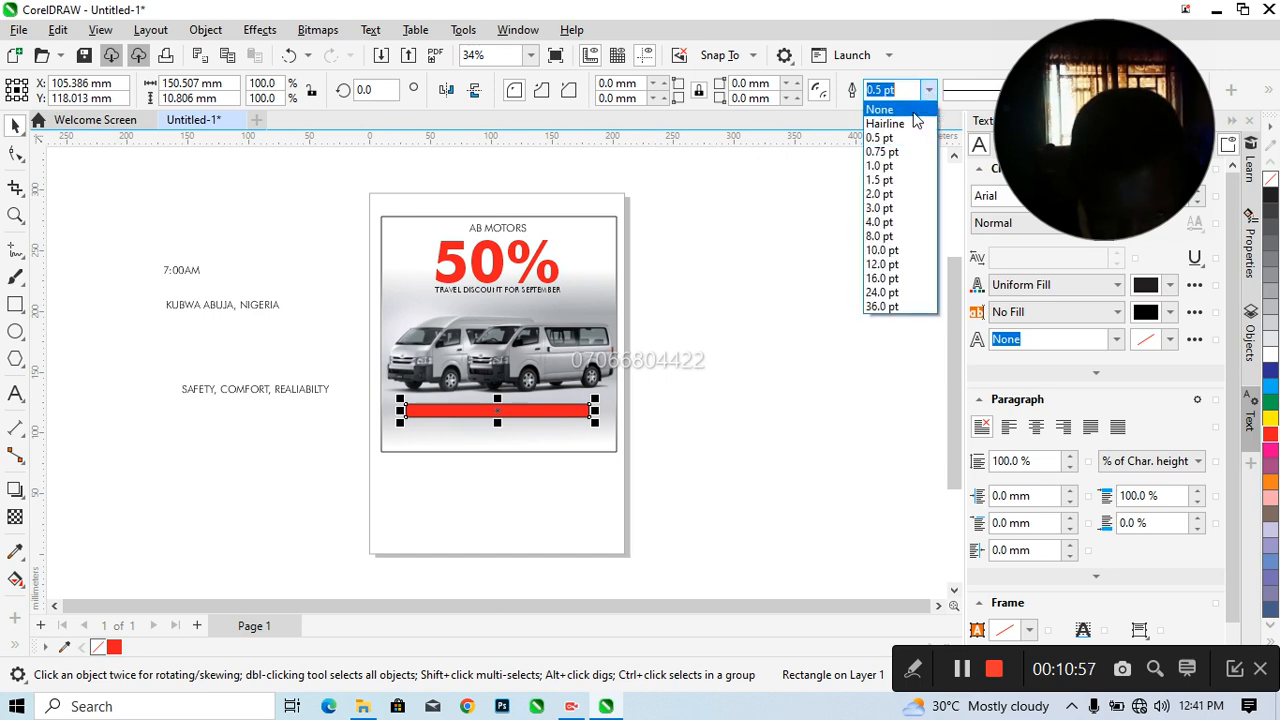
click(880, 110)
Bring the slogan to the front of the page, centre it on the red bar and colour it white
mouse_move(234, 394)
mouse_down()
mouse_move(277, 420)
mouse_move(576, 456)
mouse_move(506, 408)
mouse_move(337, 404)
mouse_move(499, 416)
mouse_move(271, 423)
mouse_move(228, 405)
mouse_up()
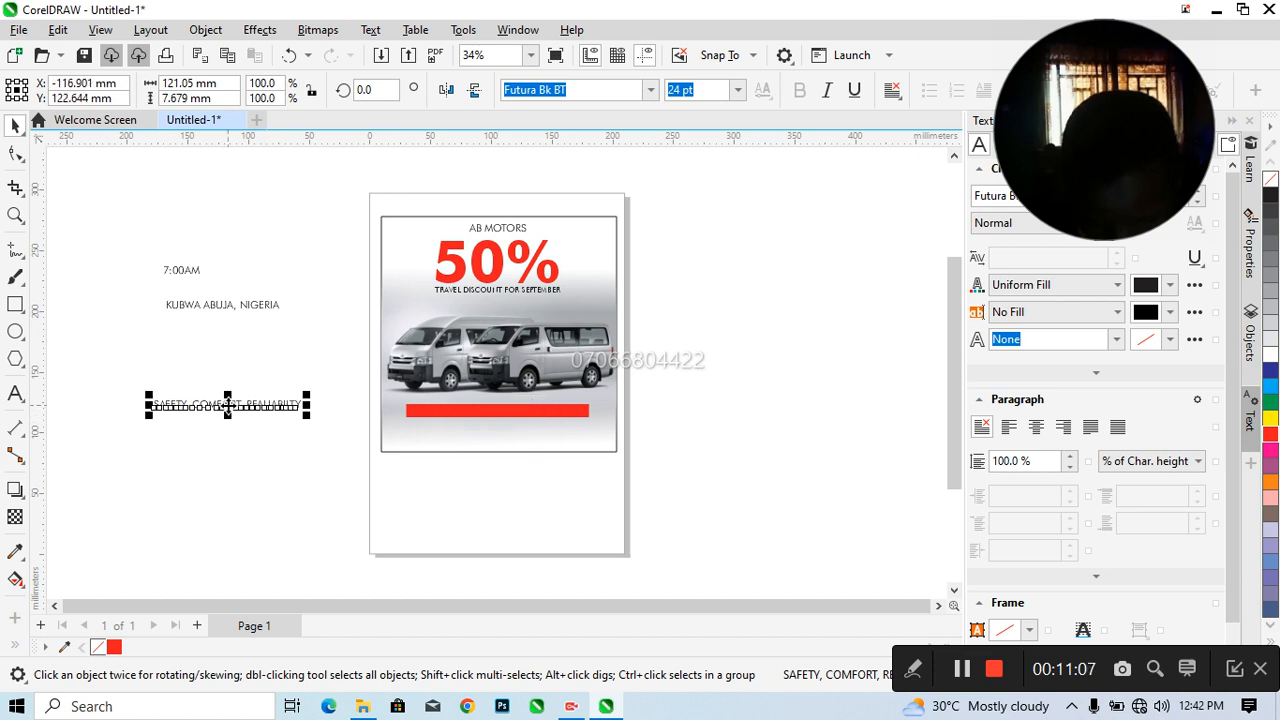
right_click(228, 405)
mouse_move(270, 410)
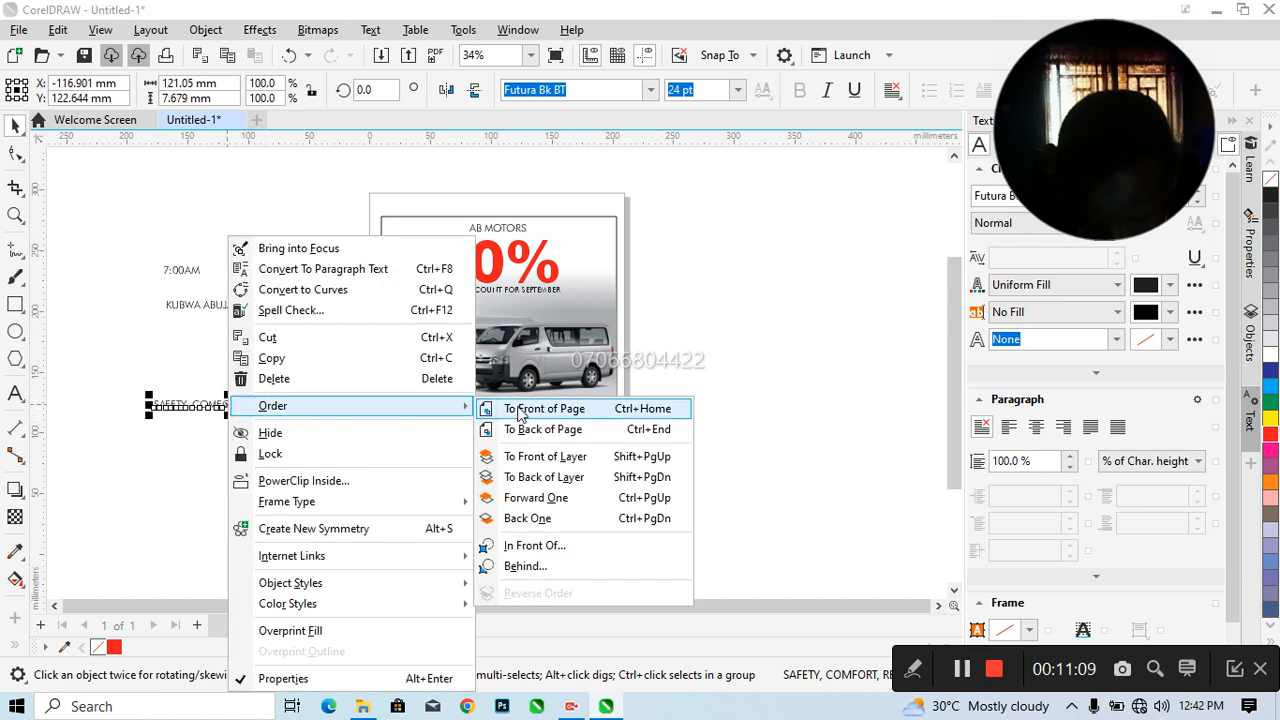
click(520, 410)
drag(228, 407, 494, 410)
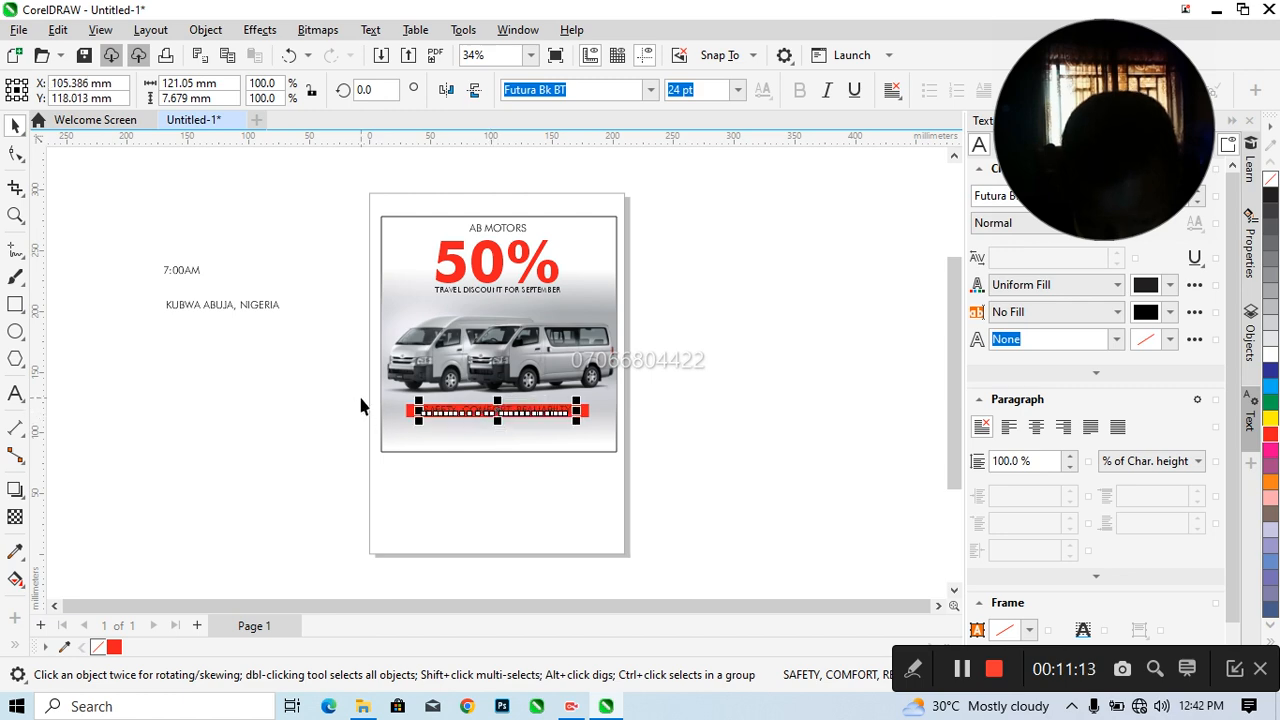
click(1270, 357)
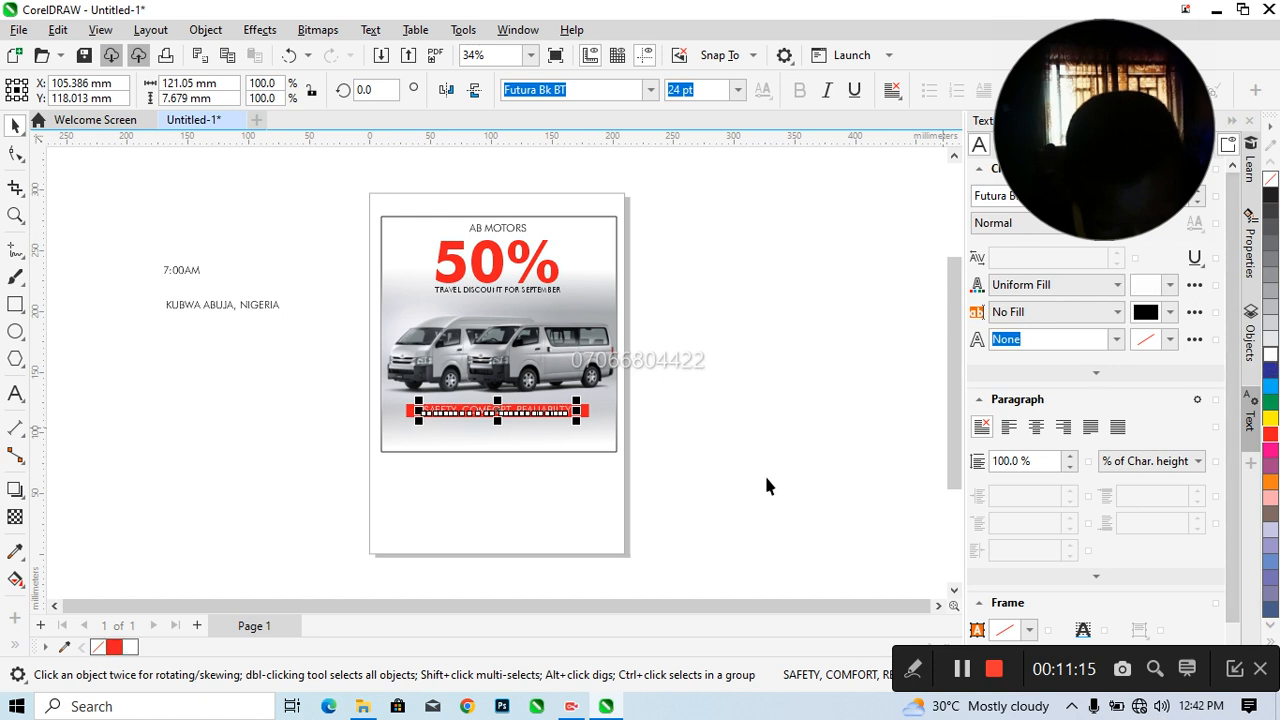
Nudge the slogan text down about 0.4 mm so it sits better within the red bar
click(348, 392)
drag(348, 392, 603, 429)
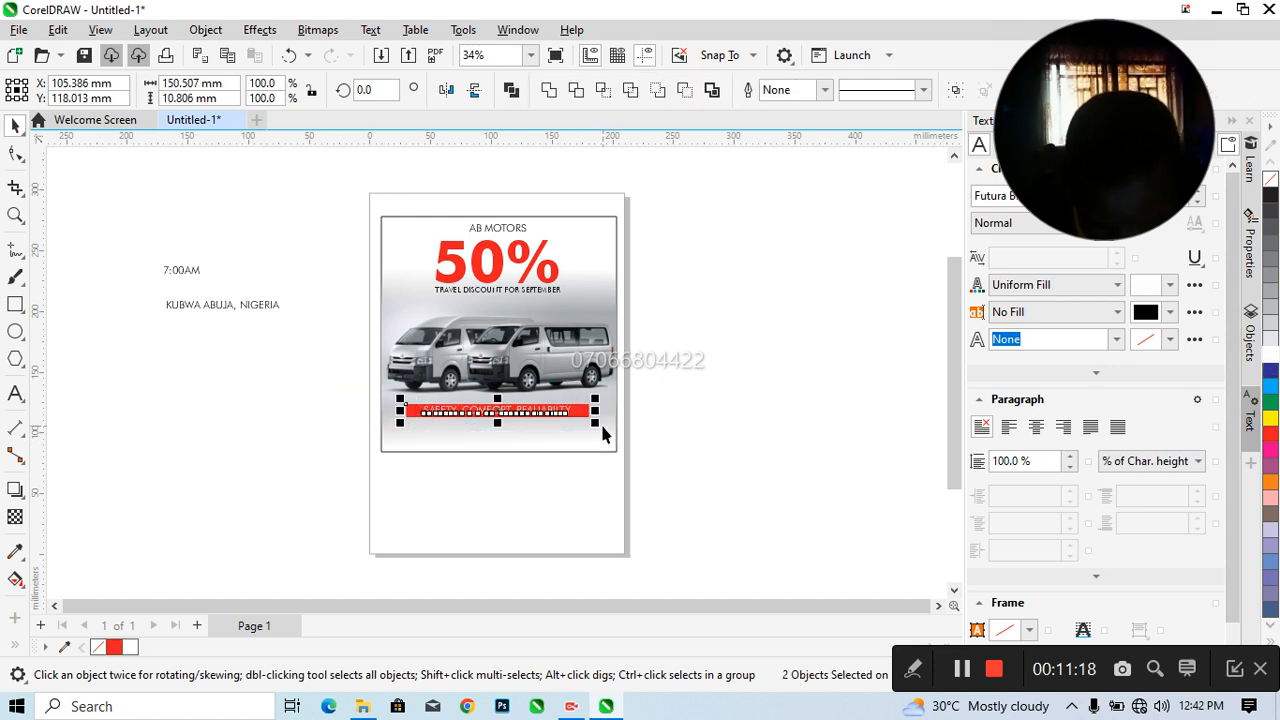
click(739, 428)
click(489, 415)
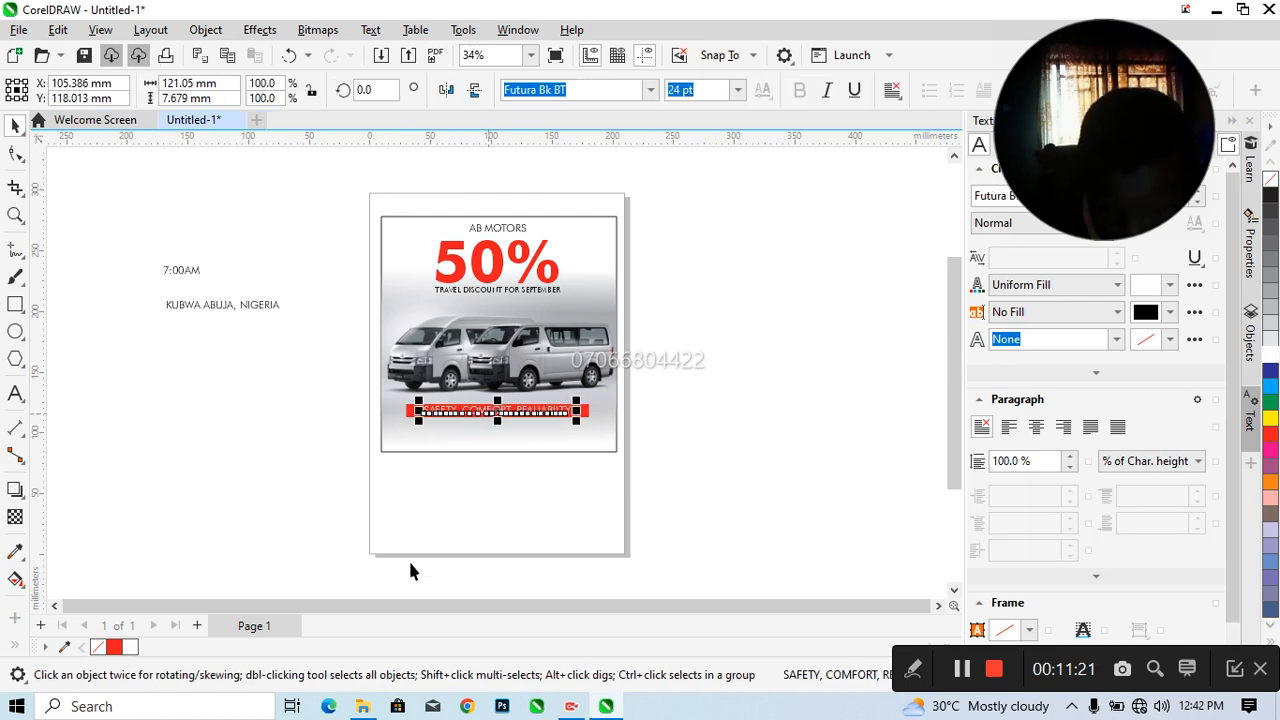
key(Down)
key(Down)
key(Down)
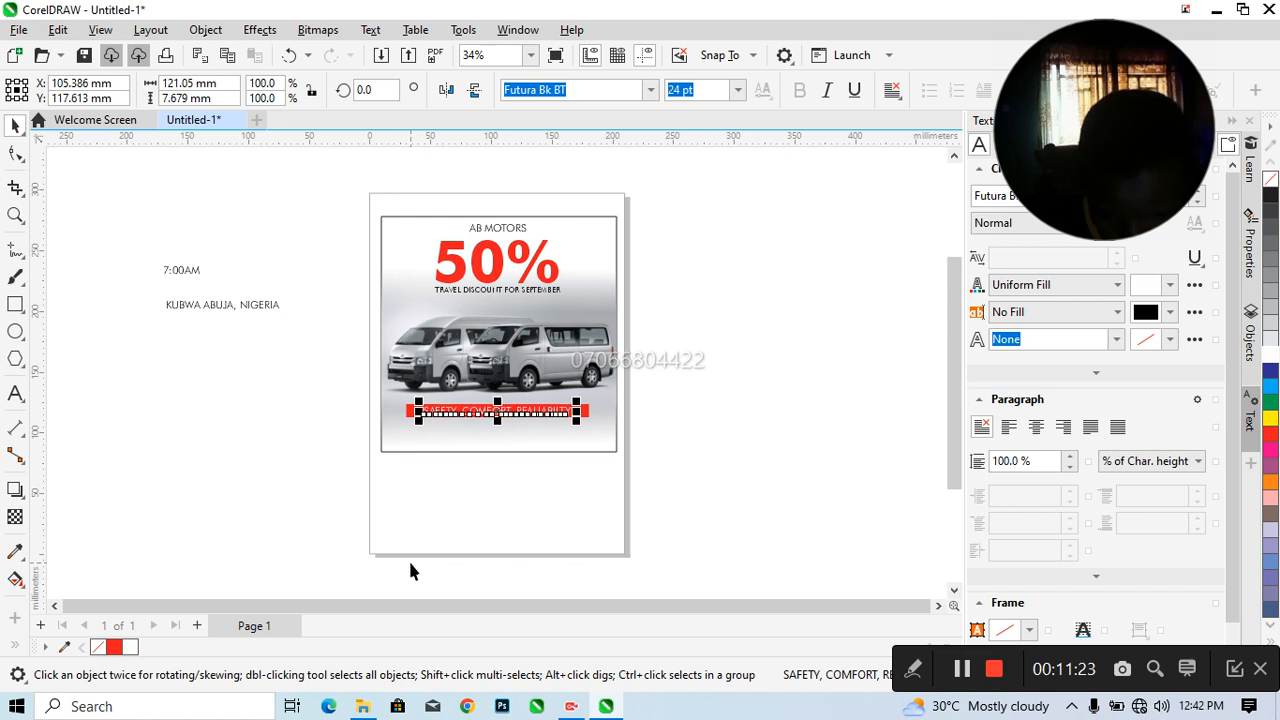
click(263, 440)
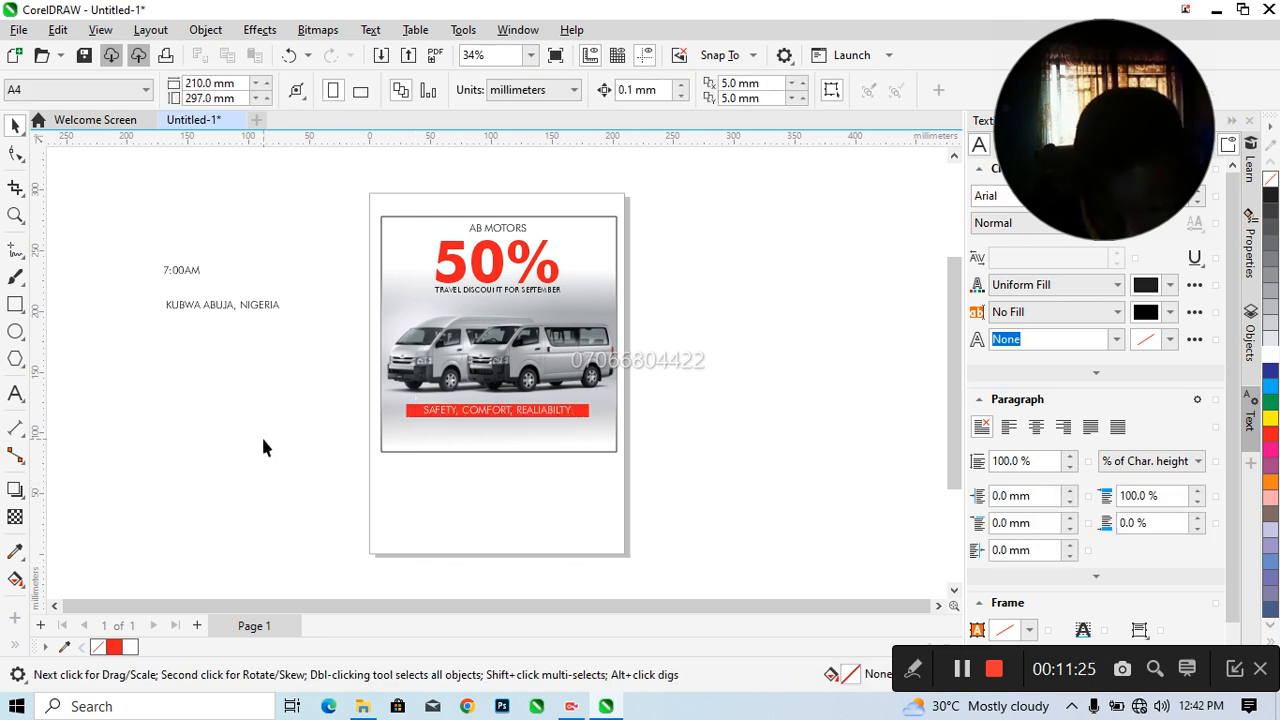
click(470, 414)
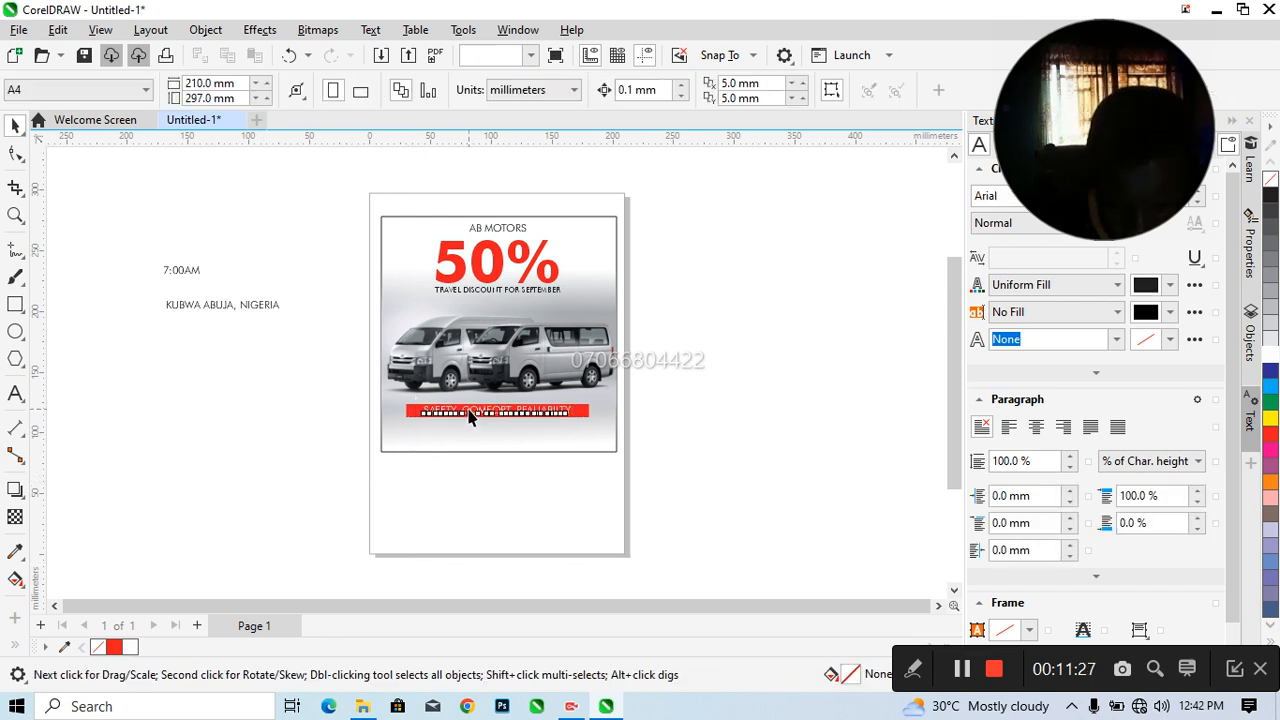
click(215, 415)
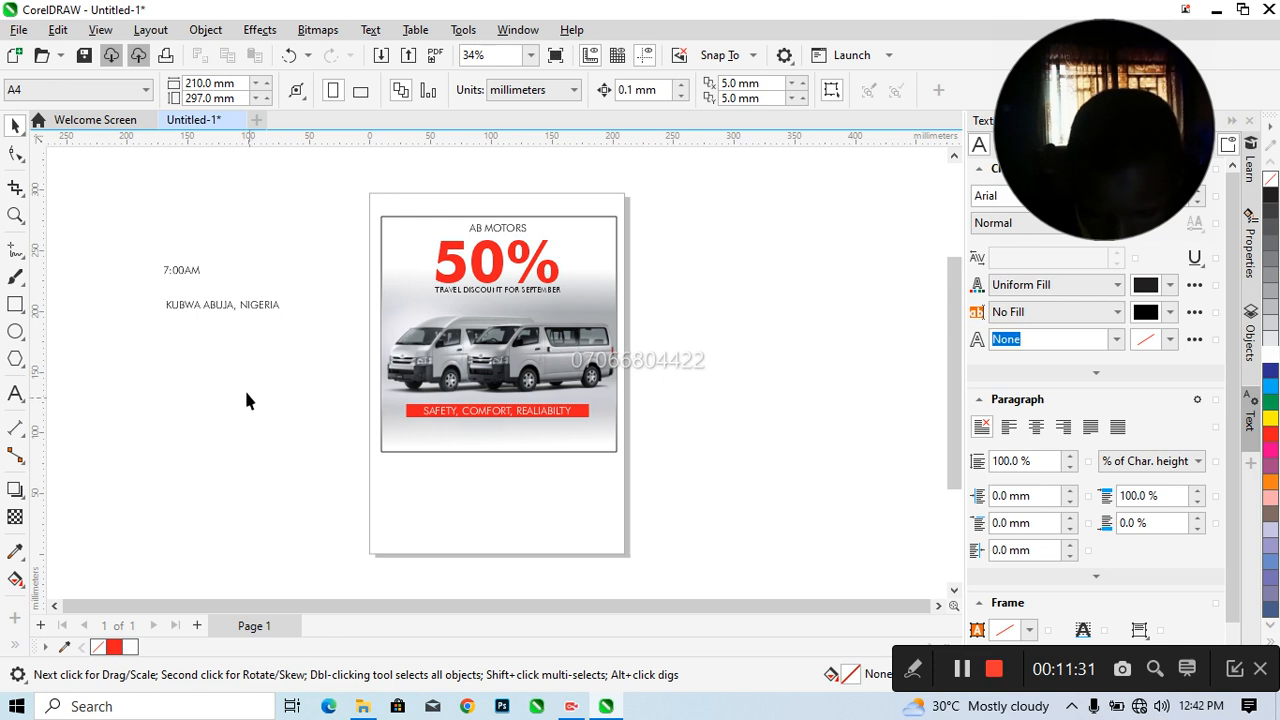
Move the location text and the 7:00AM departure time down beside the page, with the time beneath the location
click(205, 305)
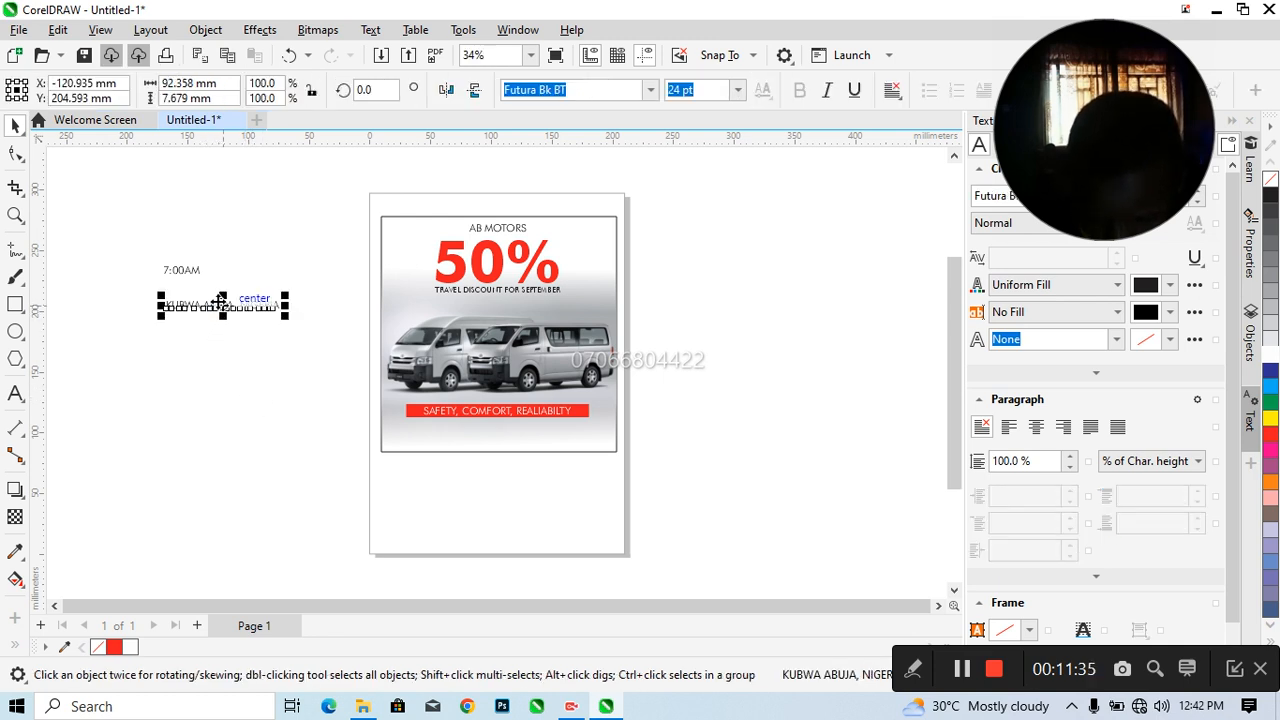
drag(219, 303, 293, 418)
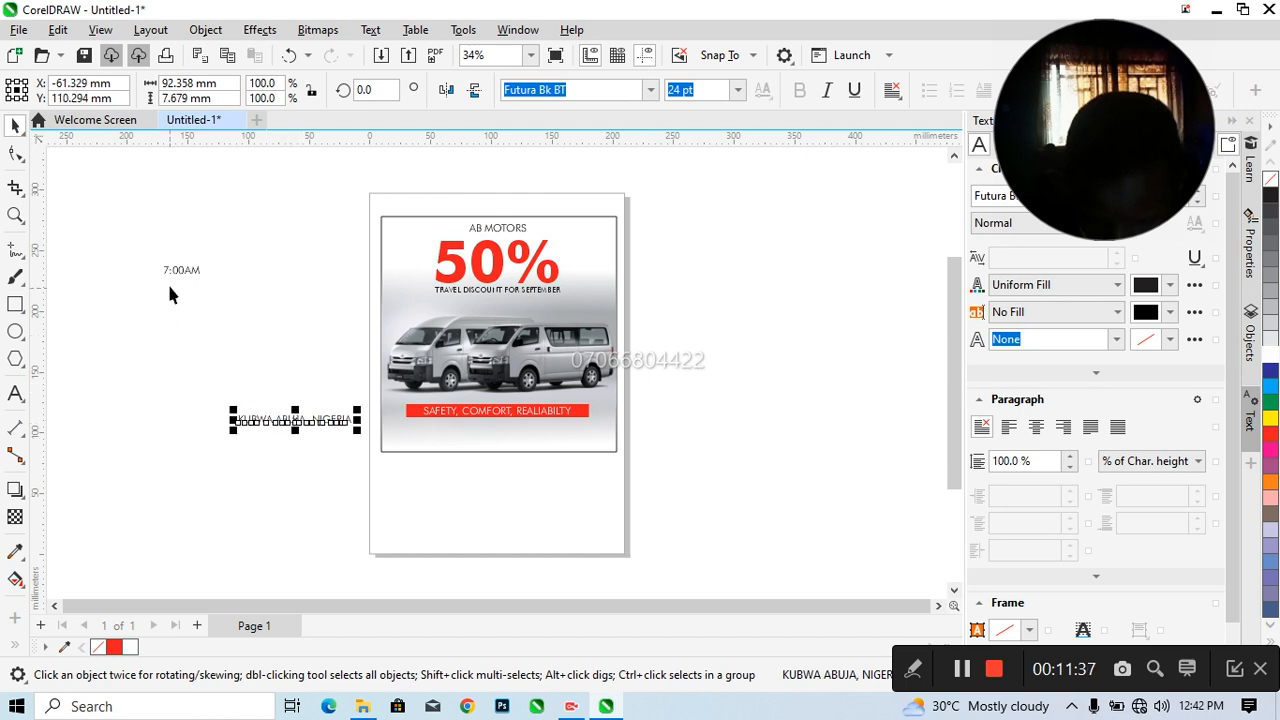
click(190, 276)
drag(190, 276, 327, 455)
click(292, 420)
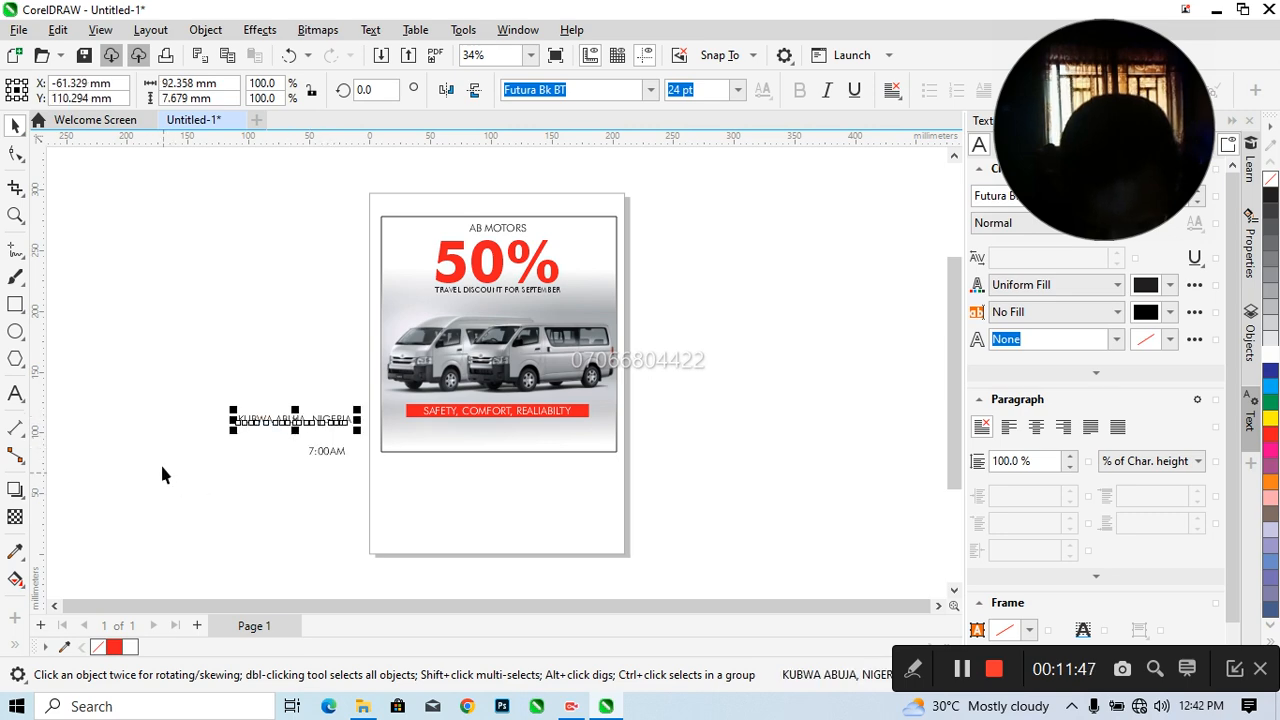
Draw a rectangle about 17.8 by 18.5 mm beside the location text and convert it to curves
click(16, 336)
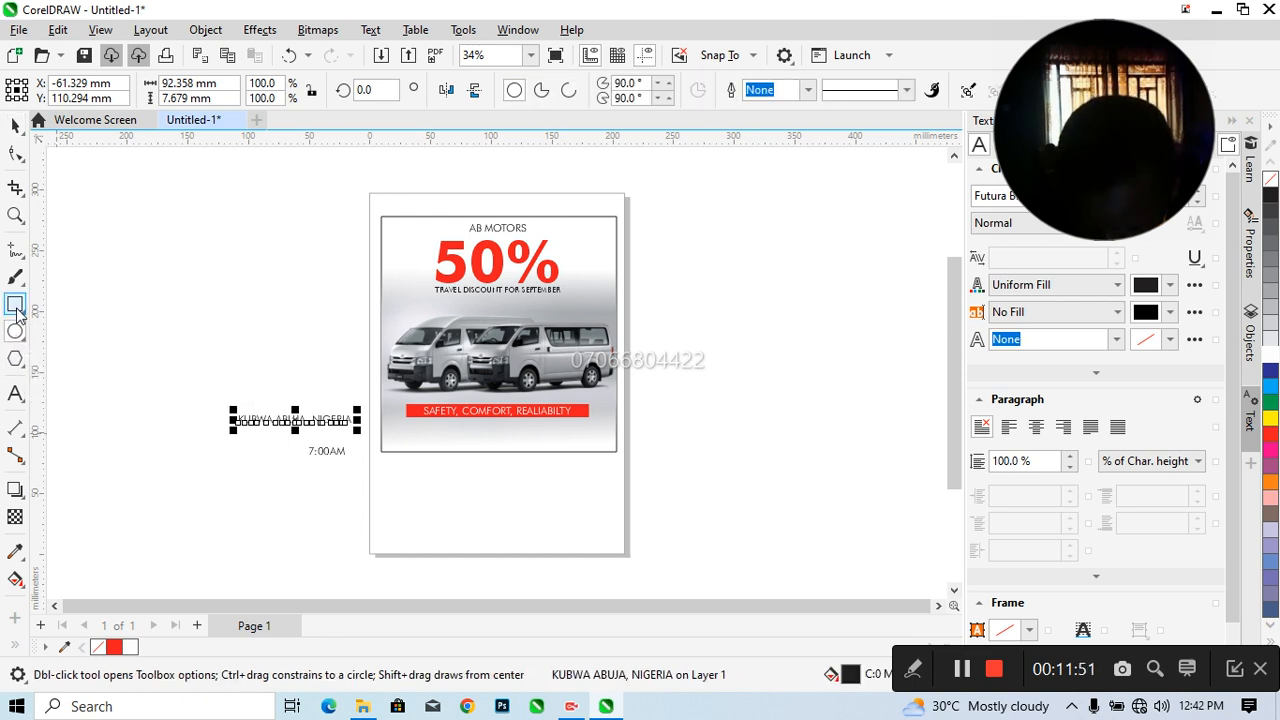
click(15, 305)
drag(162, 399, 186, 424)
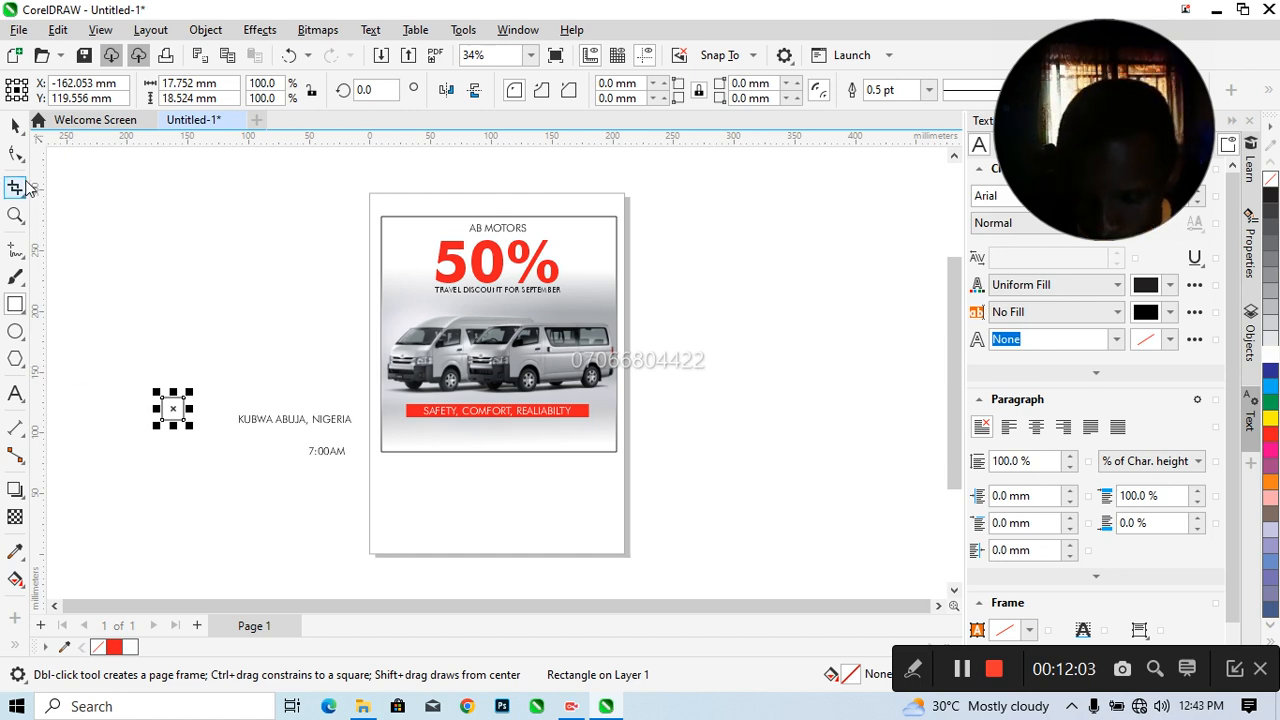
click(15, 153)
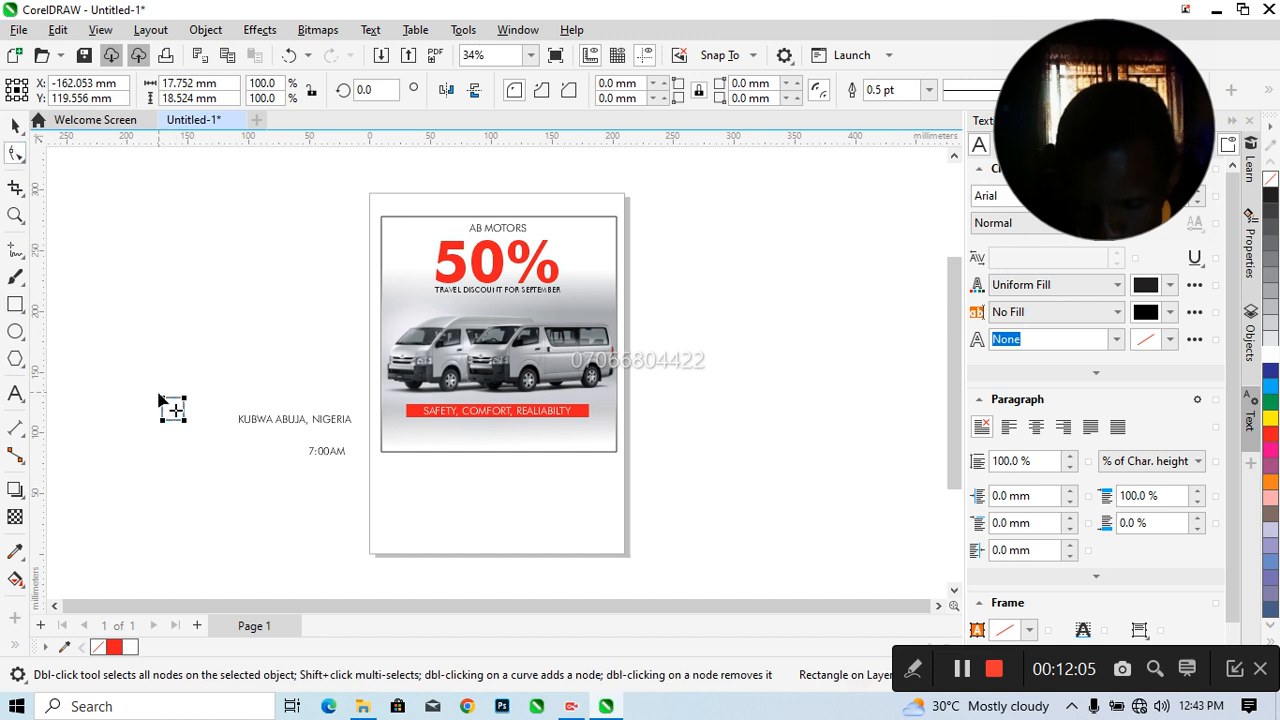
right_click(170, 408)
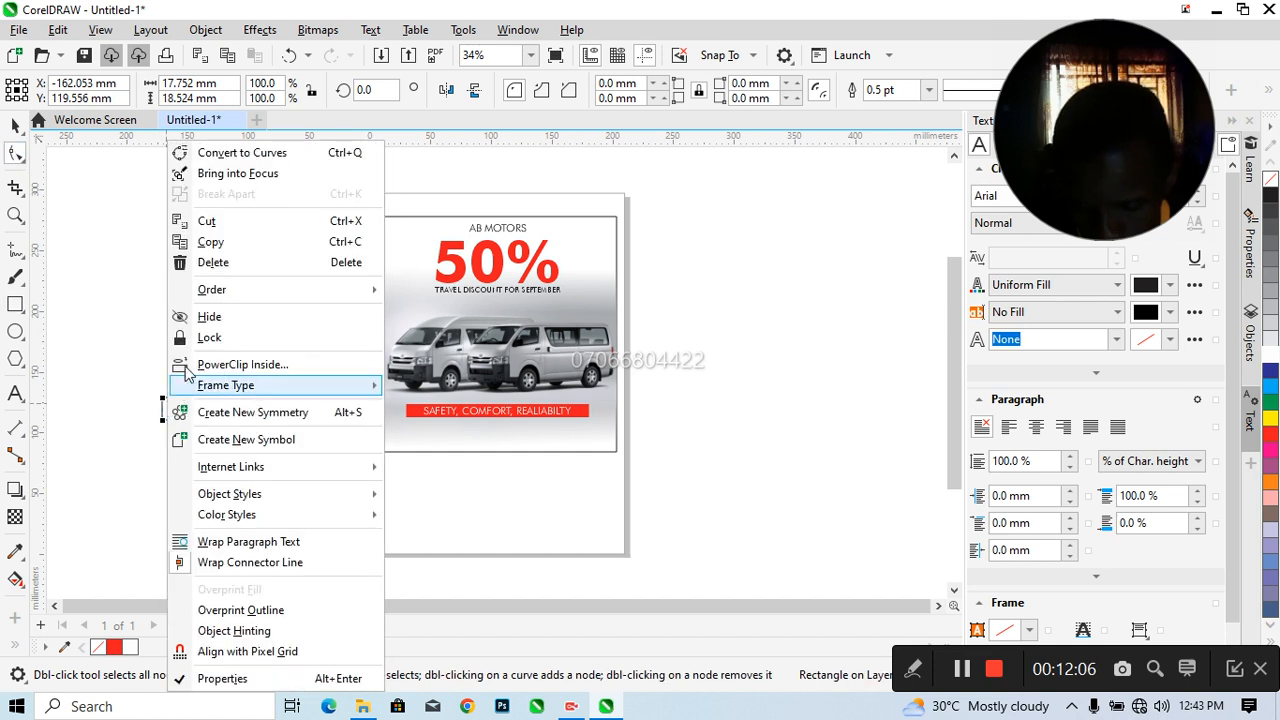
click(230, 155)
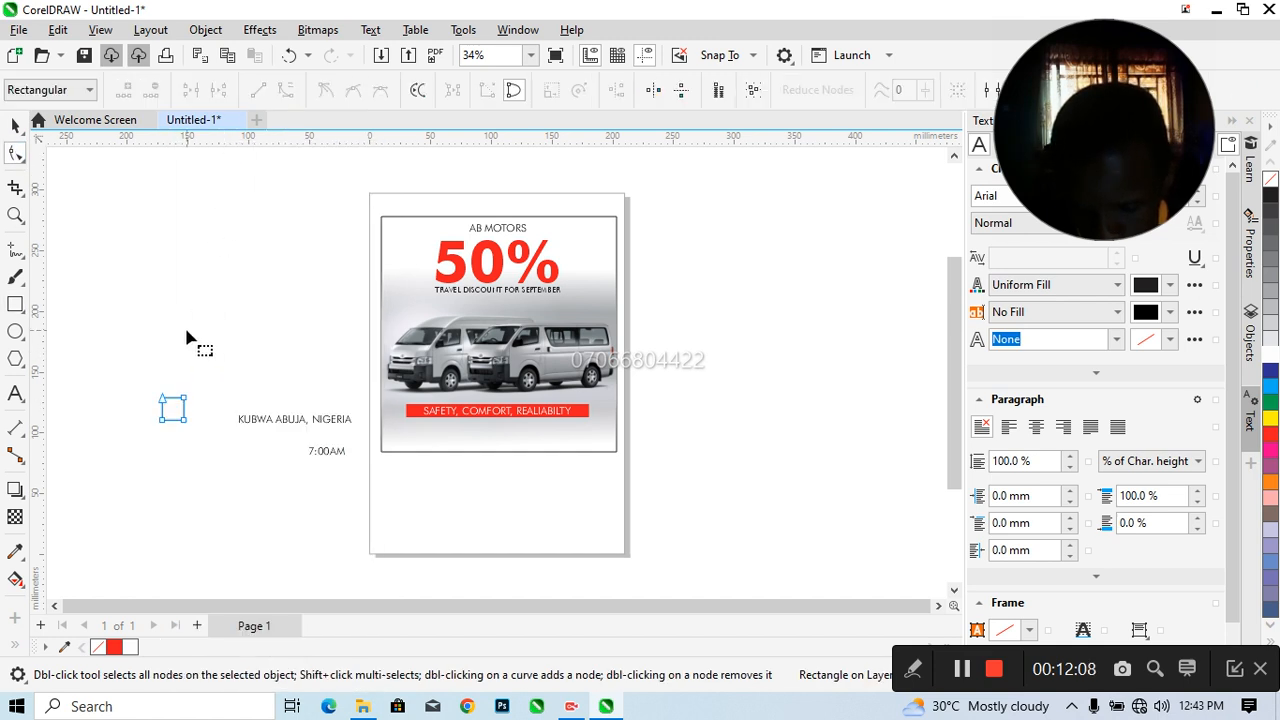
Convert the small shape's top edge to a curve and bow it upward
click(171, 405)
right_click(171, 405)
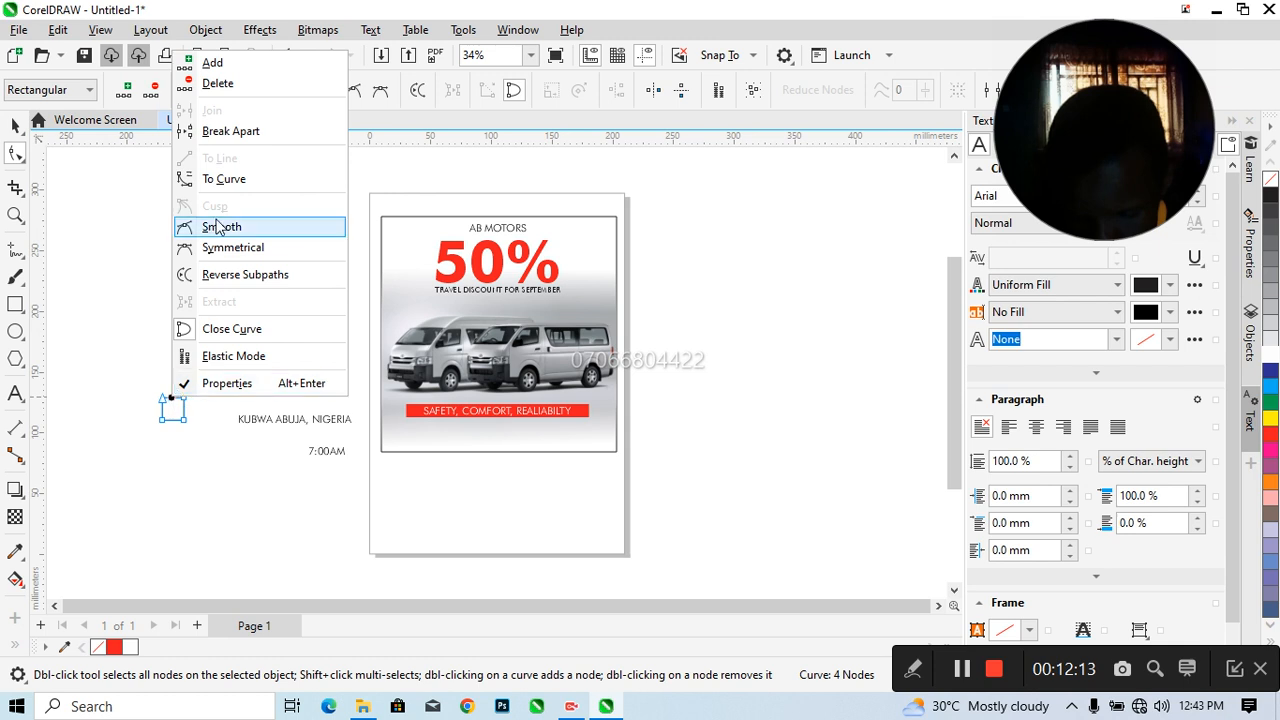
click(226, 184)
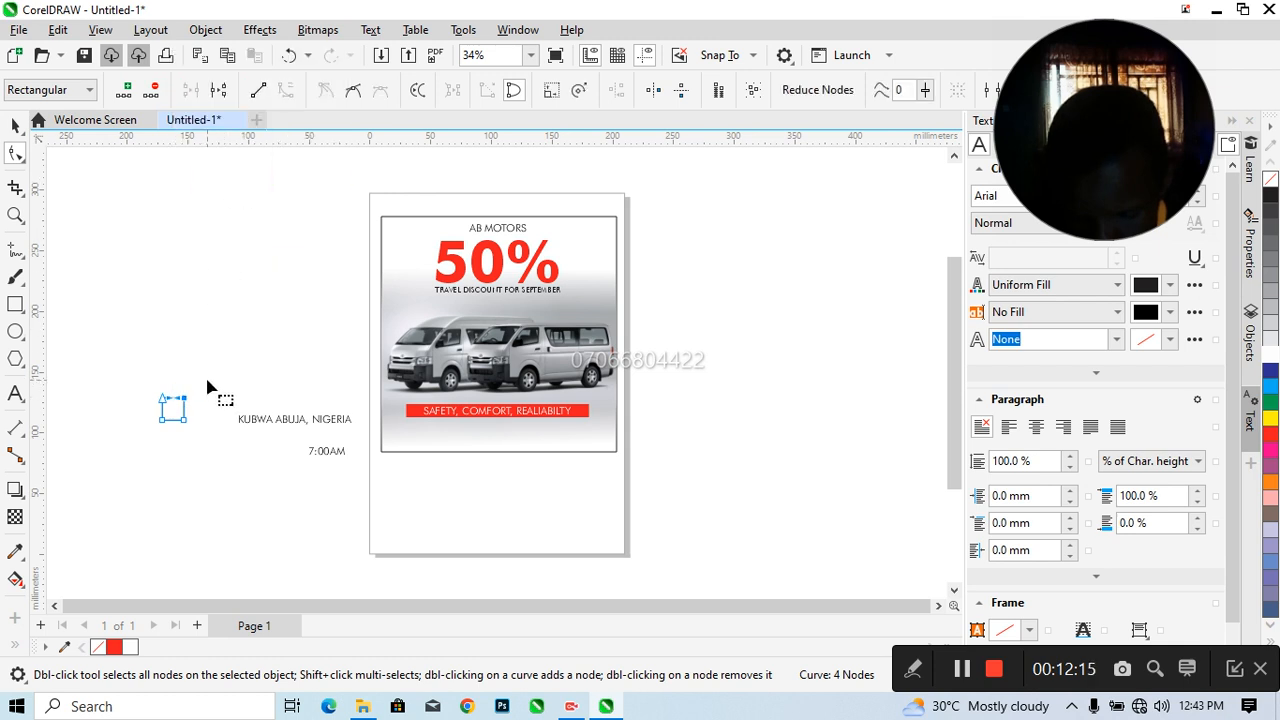
drag(173, 405, 180, 400)
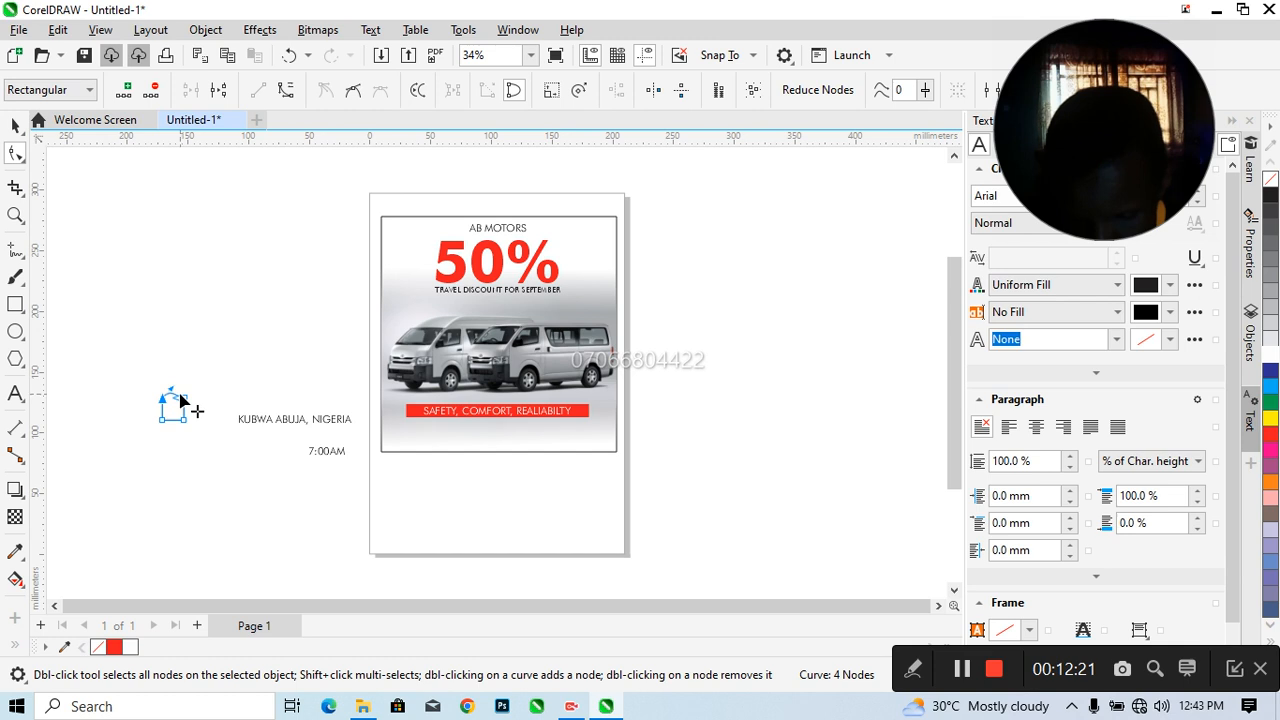
right_click(183, 405)
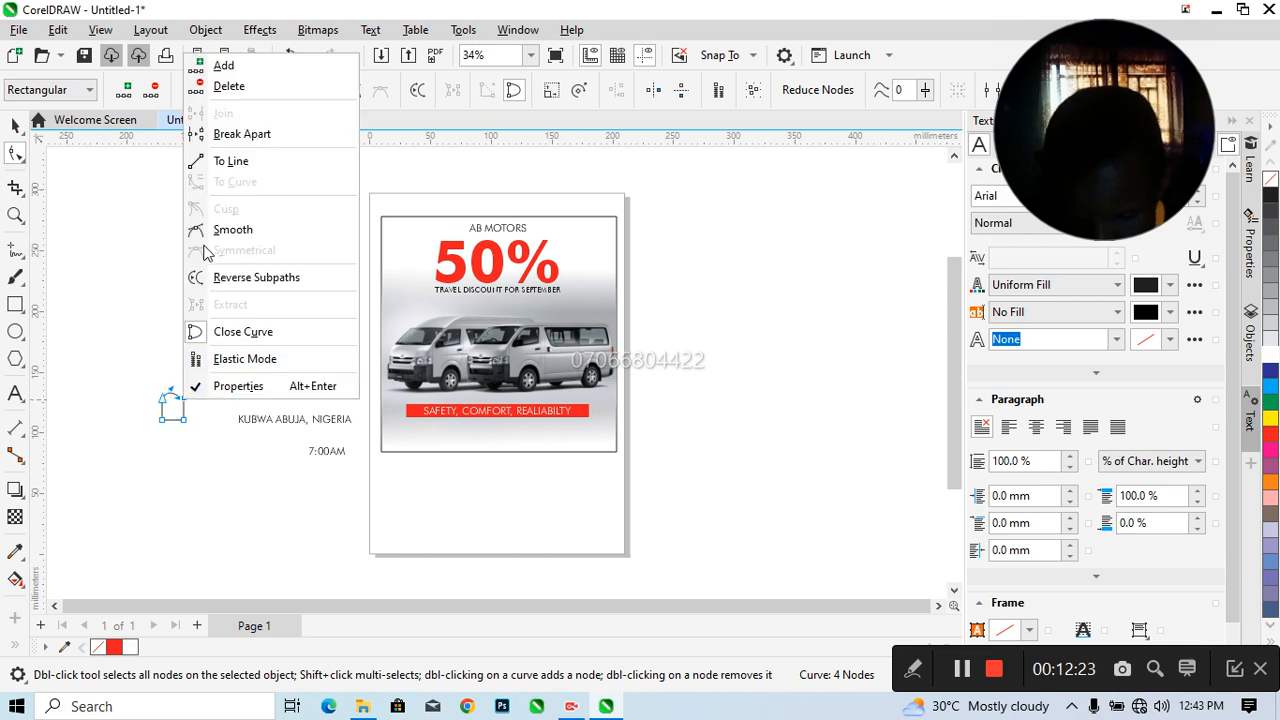
click(116, 290)
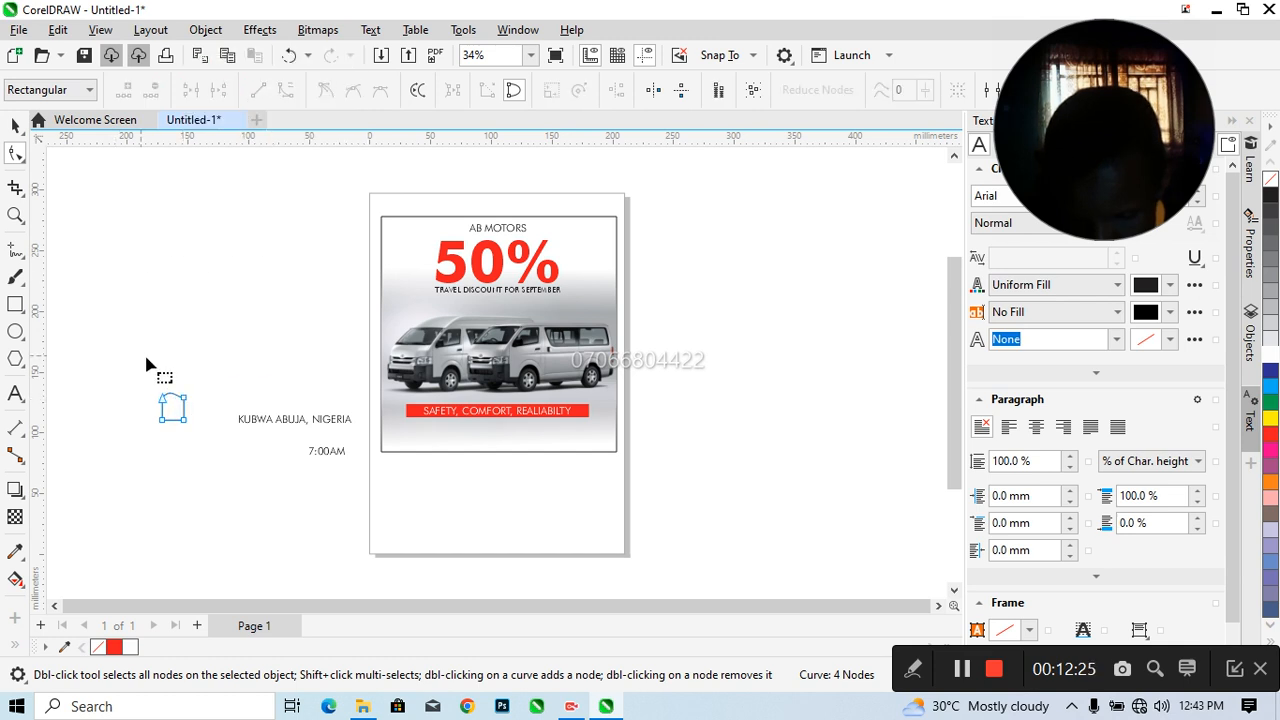
Convert the left and right edges of the small shape to curves
right_click(165, 410)
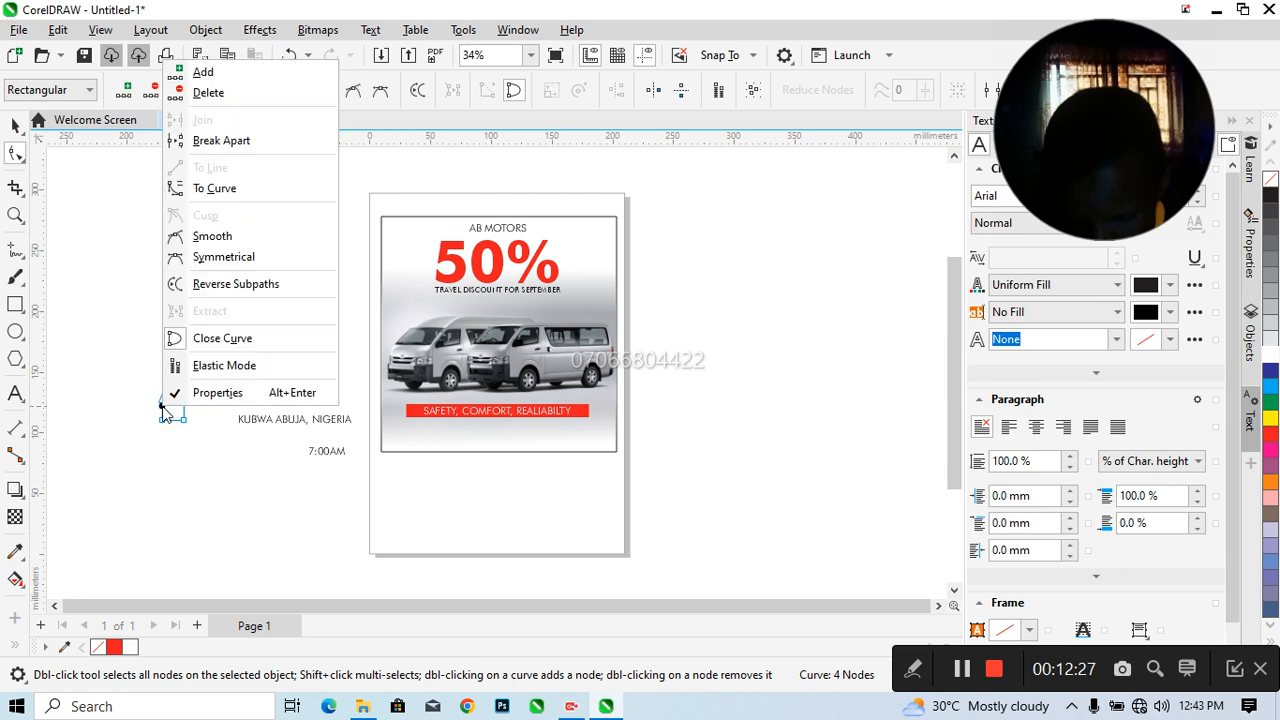
click(220, 190)
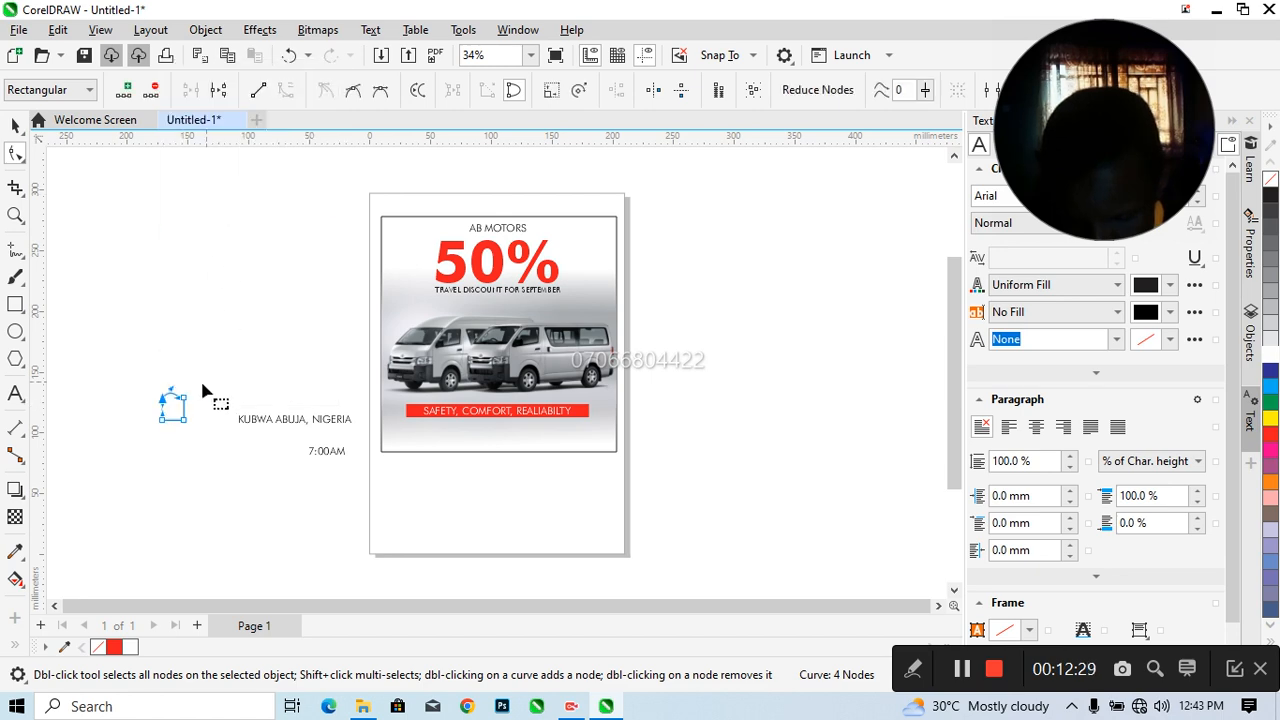
right_click(185, 412)
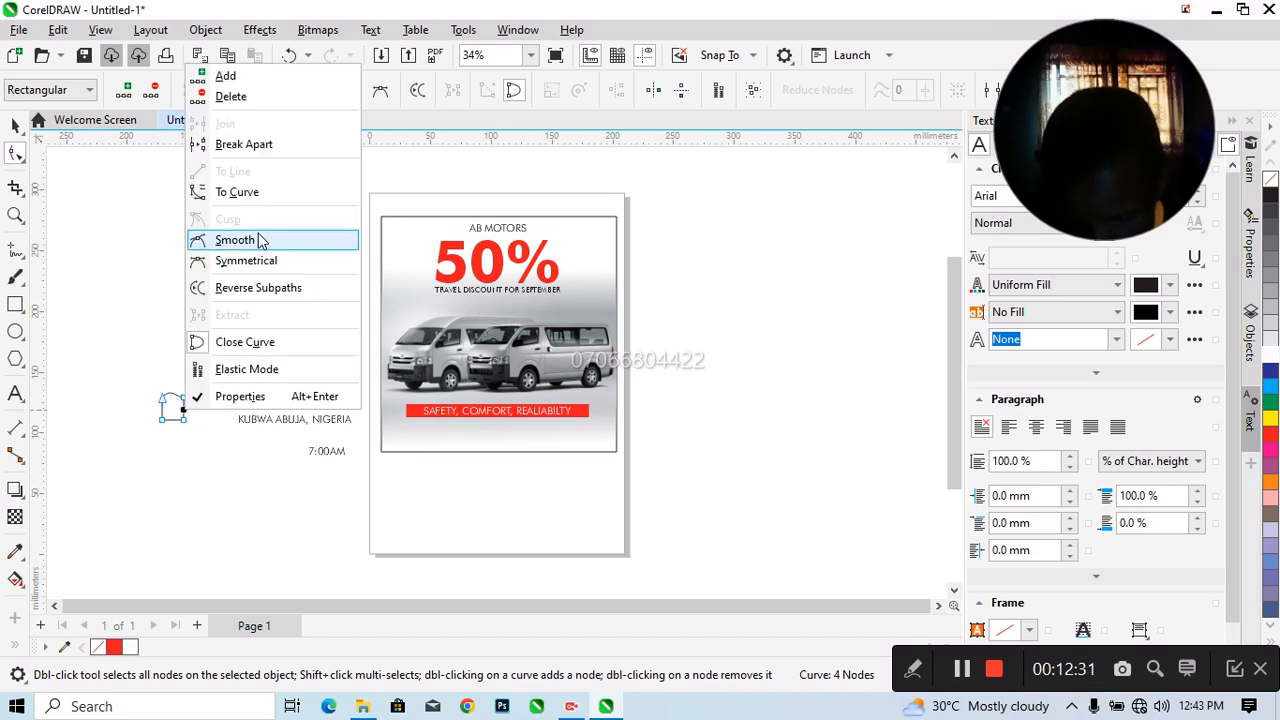
click(248, 200)
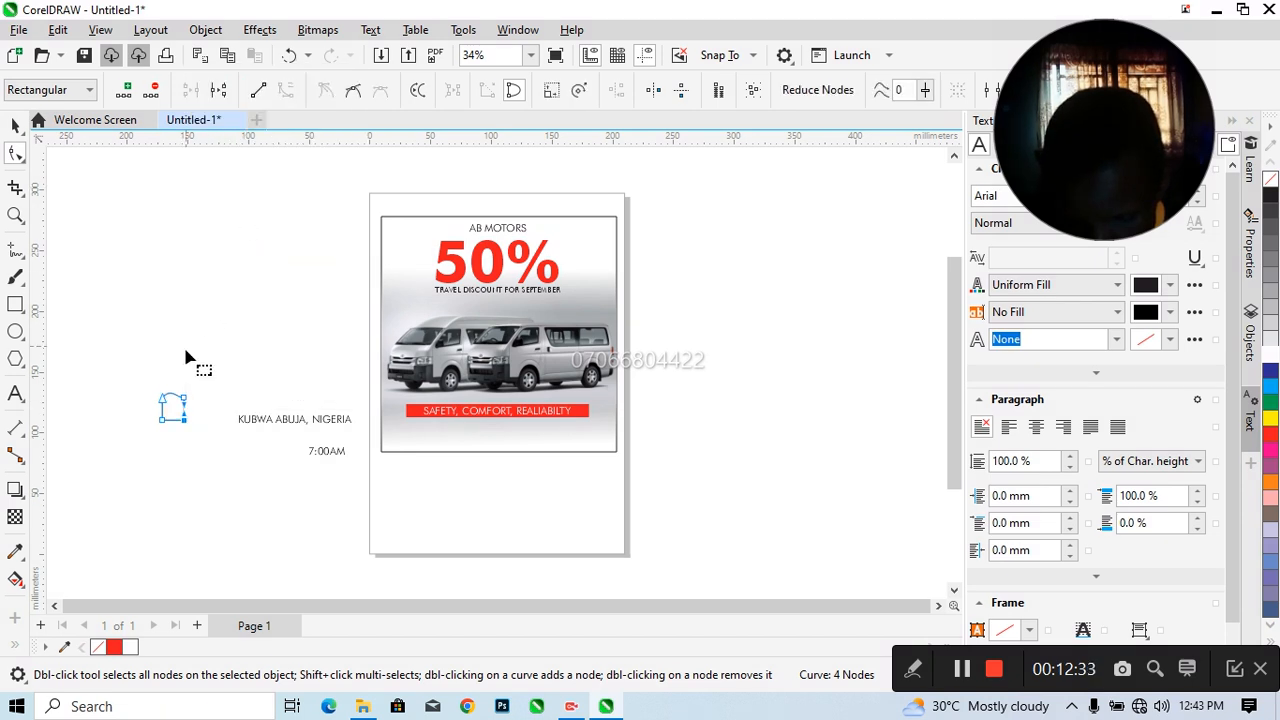
Add a node midway along the shape's bottom edge and delete both bottom corner nodes
double_click(160, 422)
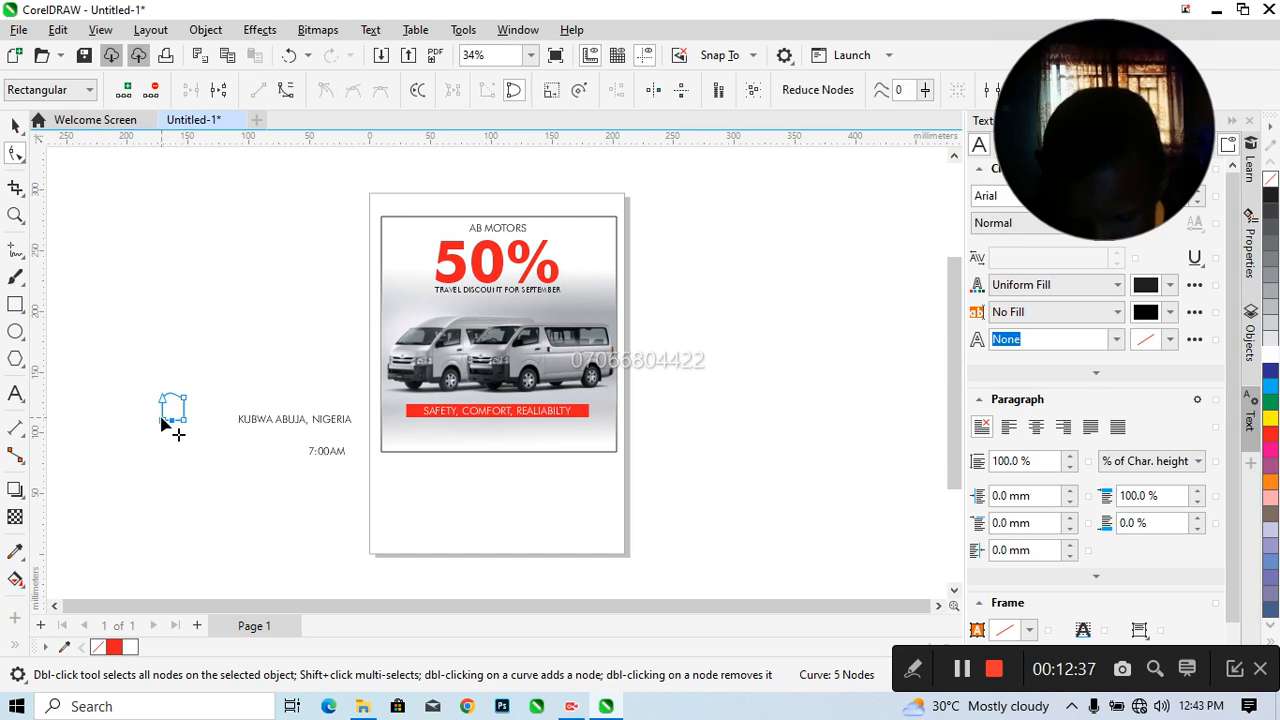
double_click(163, 424)
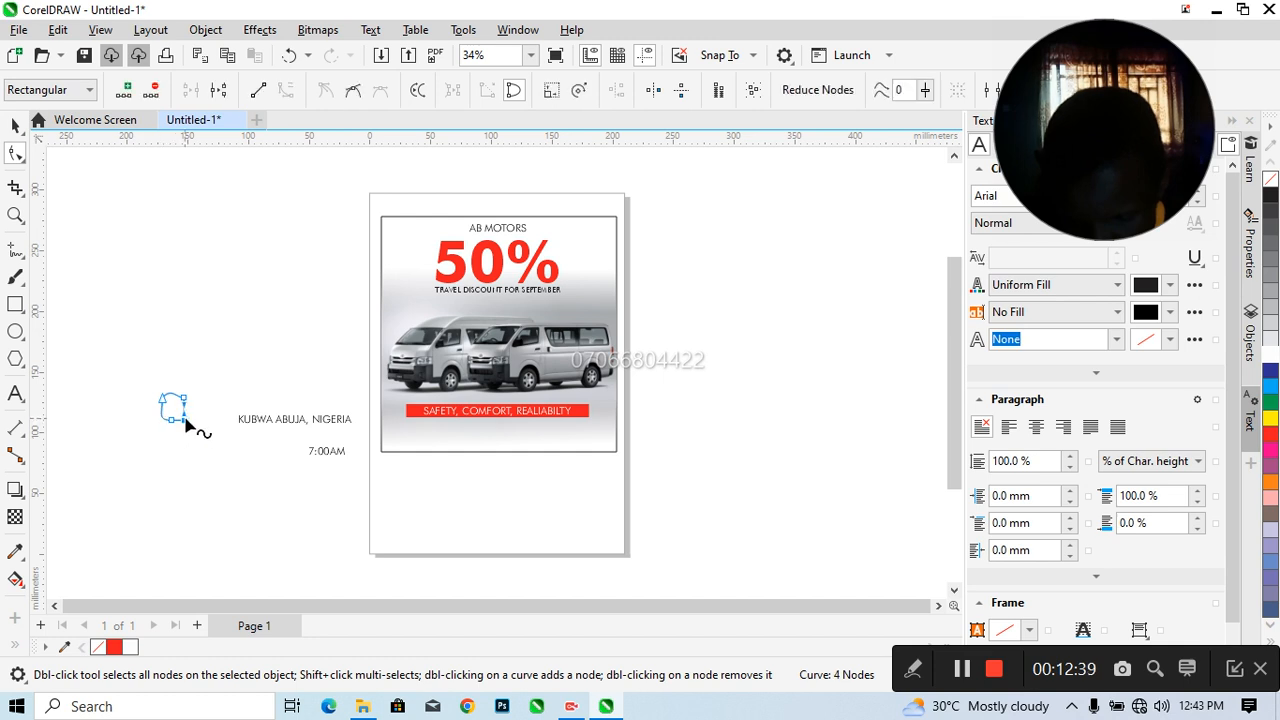
double_click(183, 423)
right_click(183, 423)
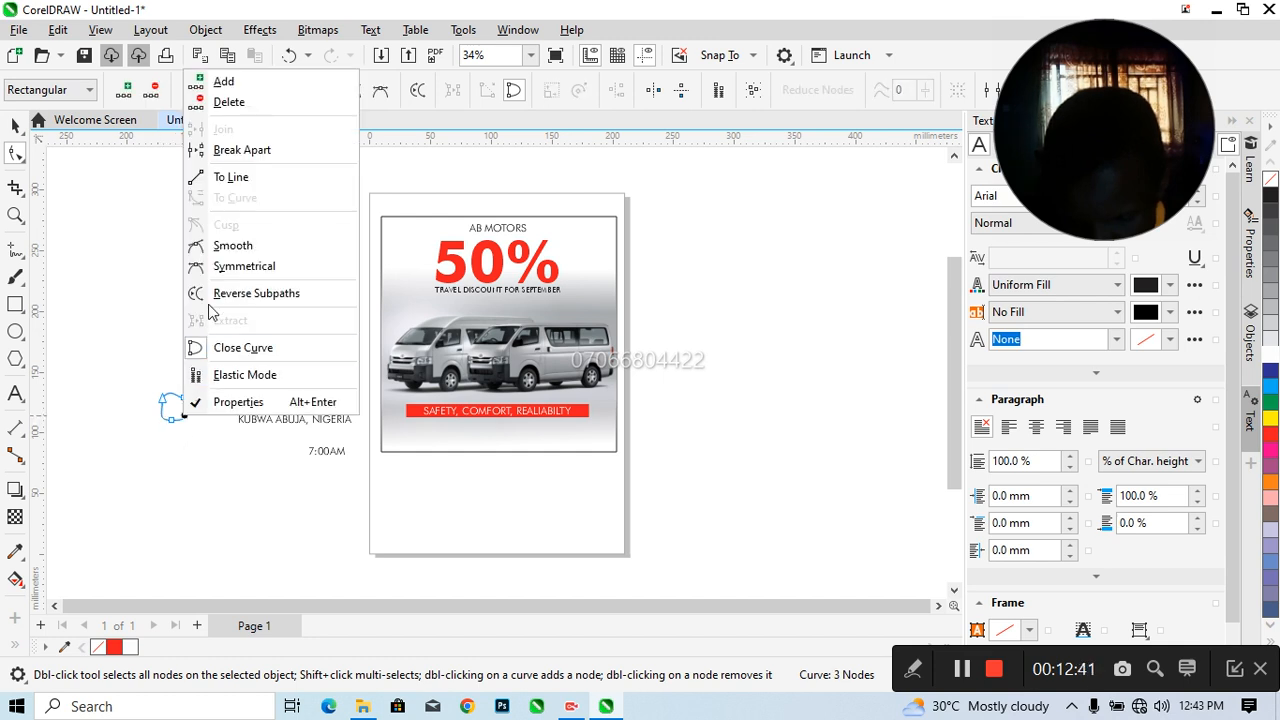
click(230, 177)
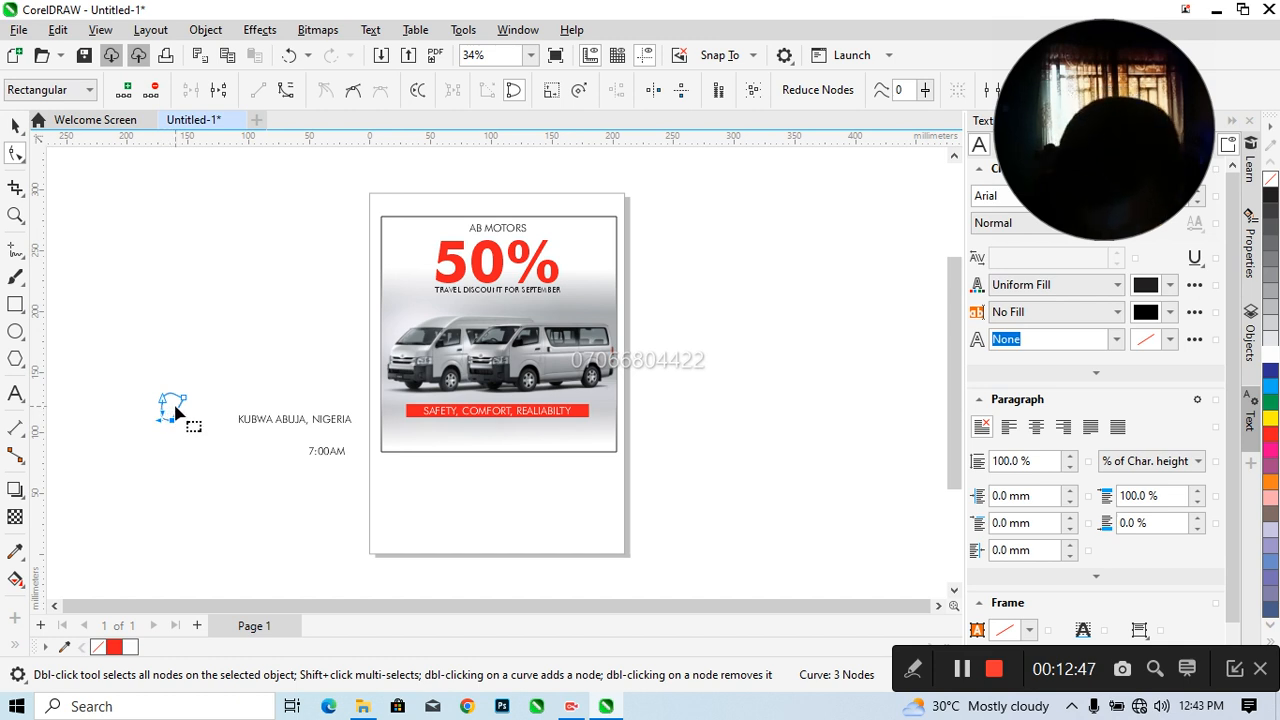
key(ctrl+z)
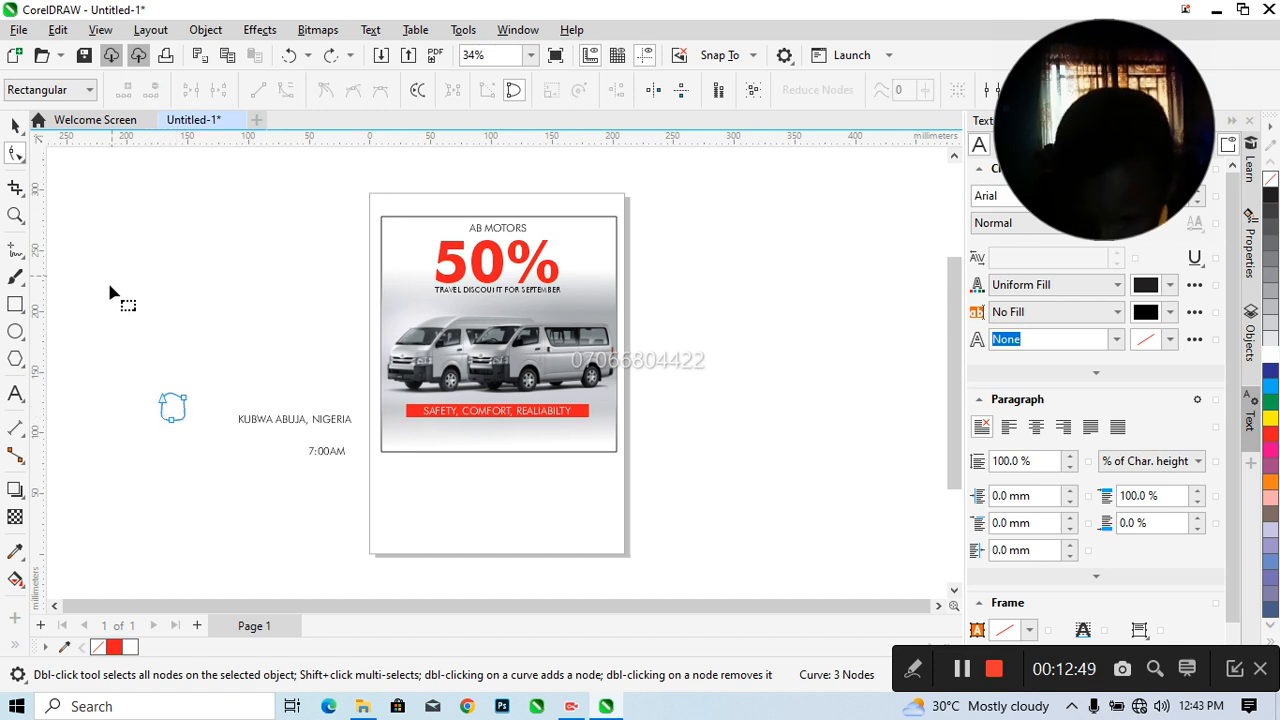
Raise the curve handle of the small shape's upper-right node so the top edge forms an even arch
click(15, 126)
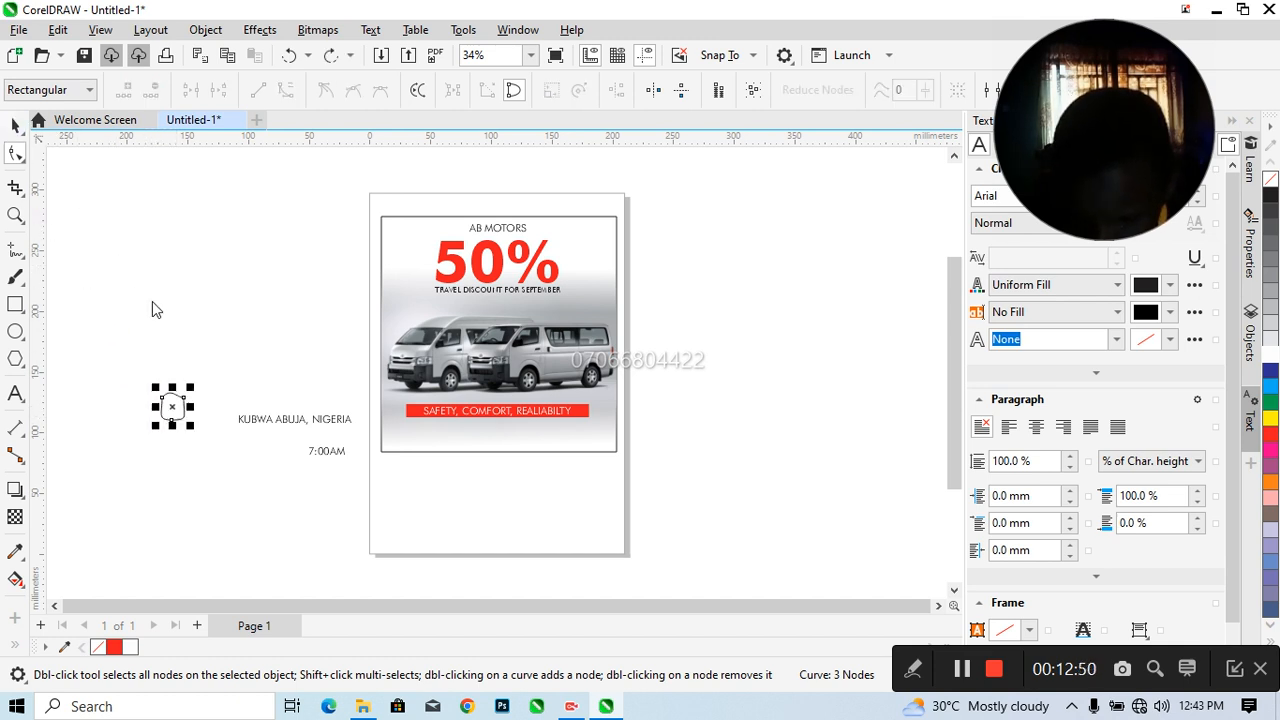
click(15, 215)
drag(135, 347, 199, 443)
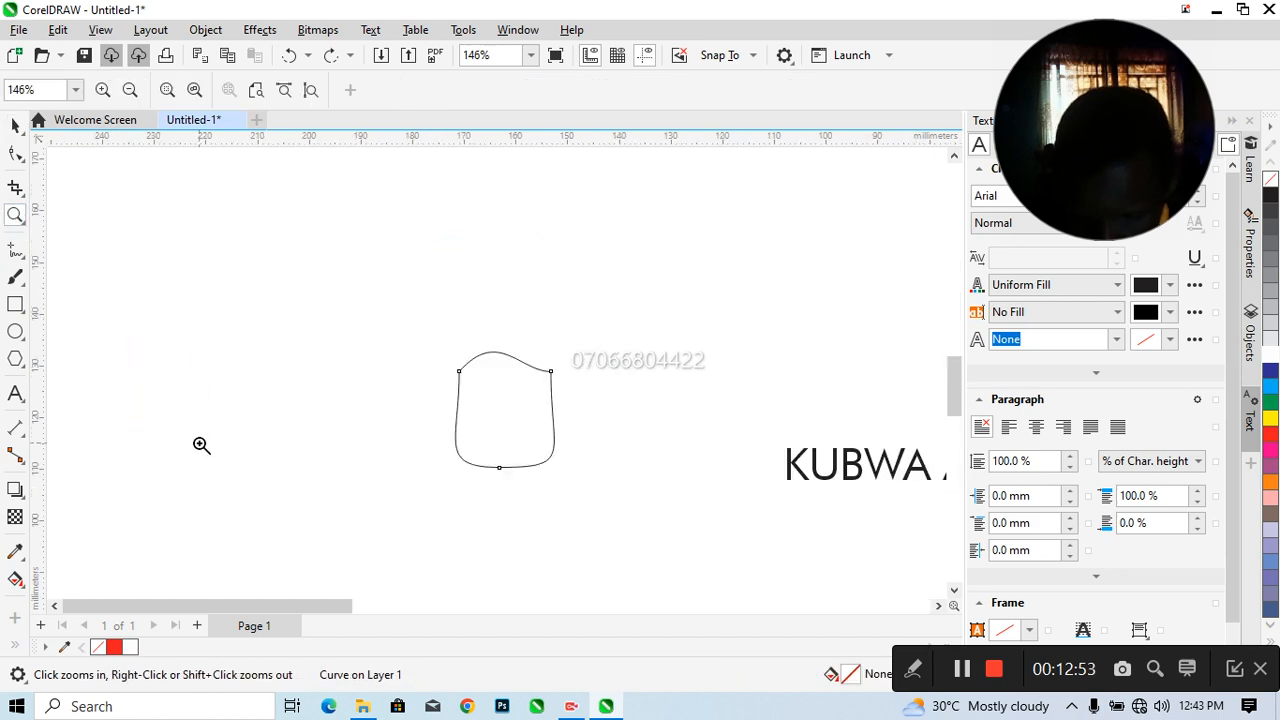
click(15, 153)
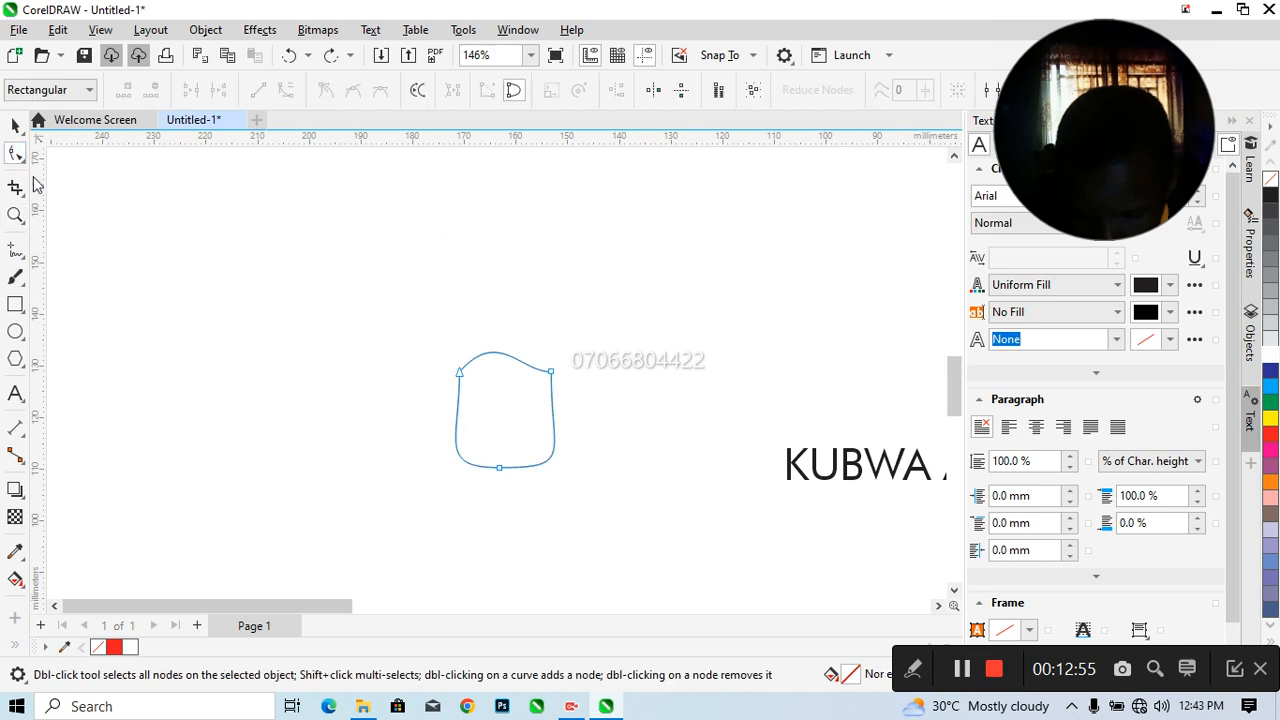
click(553, 375)
drag(522, 375, 535, 352)
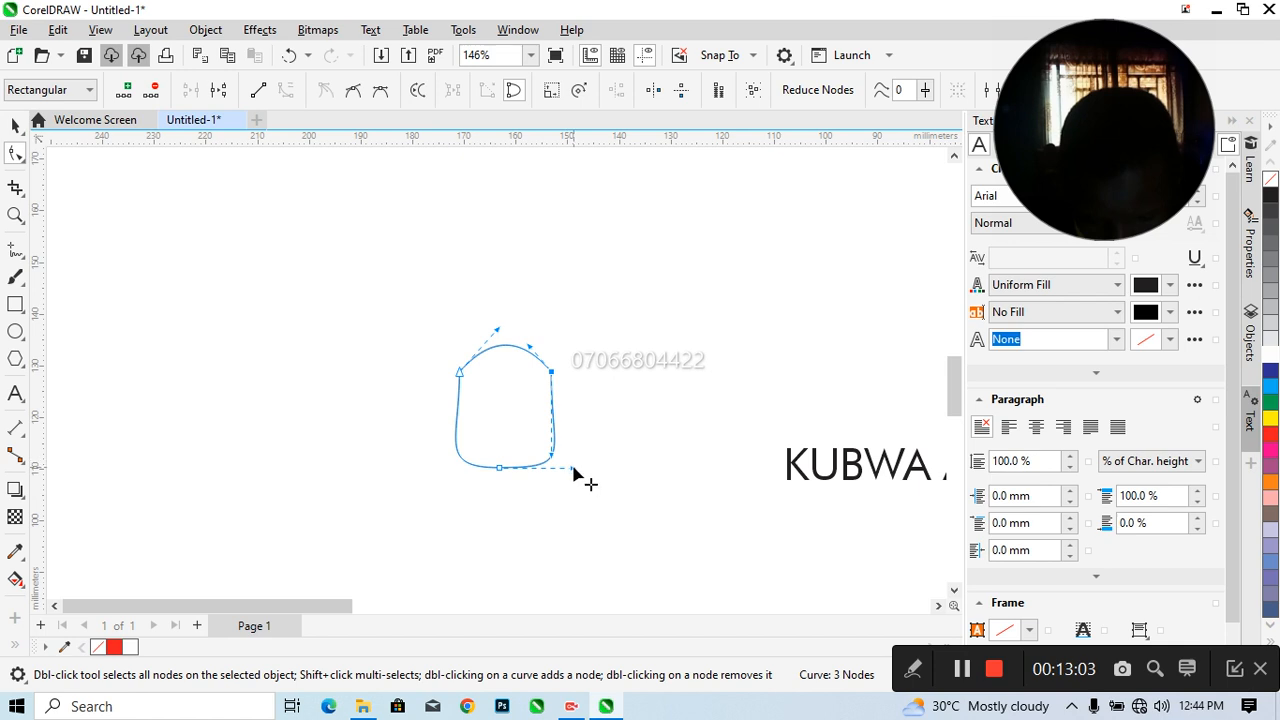
Pull the side curve handles inward so both sides taper to a point at the bottom node, forming a location pin
drag(575, 471, 535, 400)
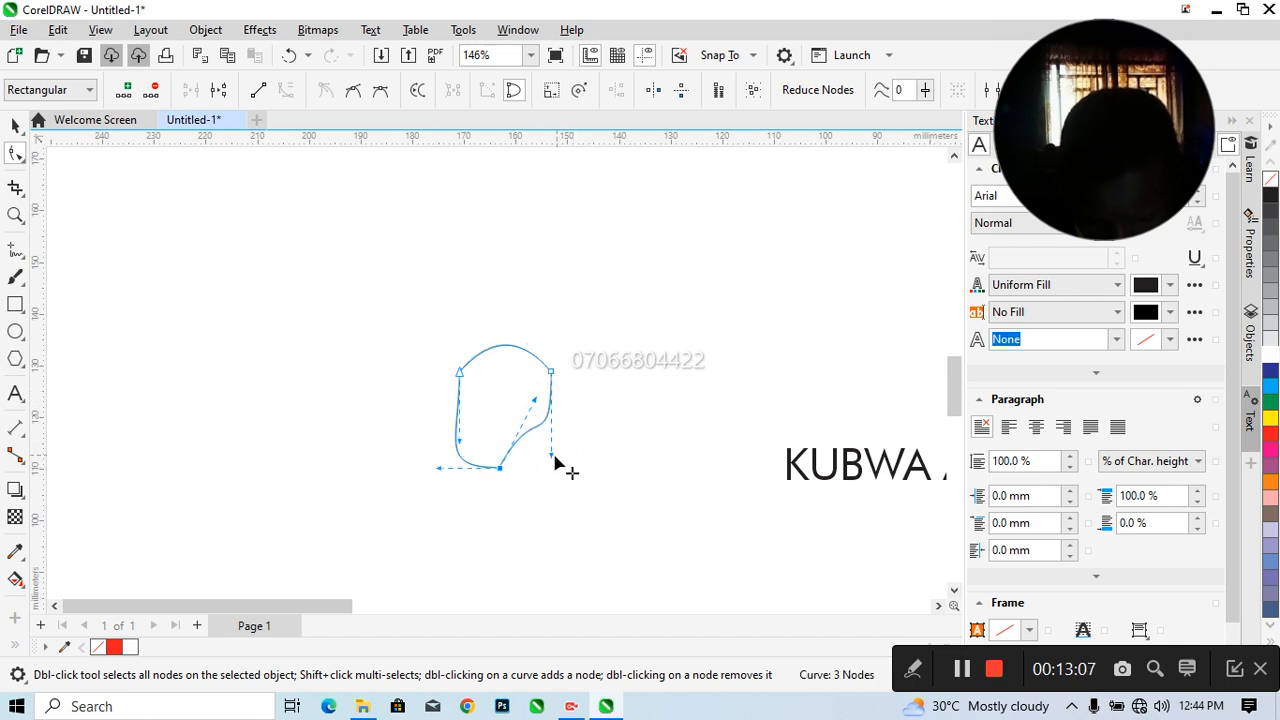
drag(552, 454, 525, 457)
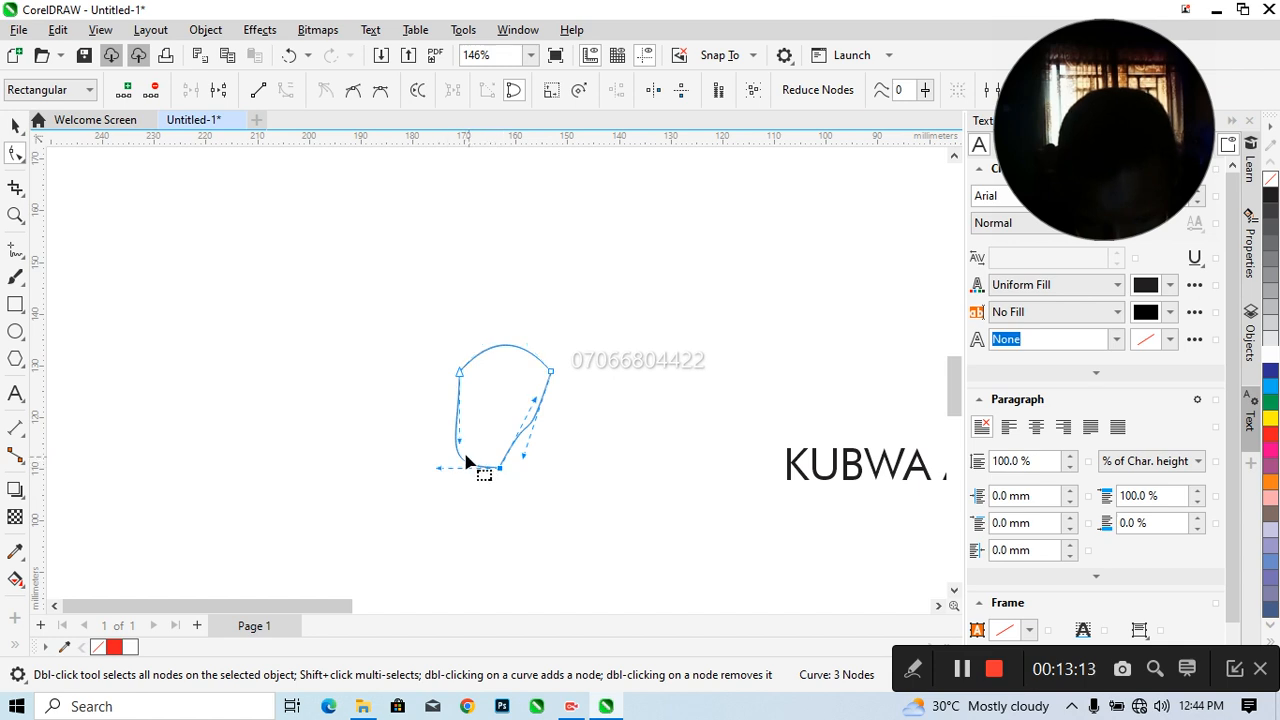
drag(462, 444, 506, 458)
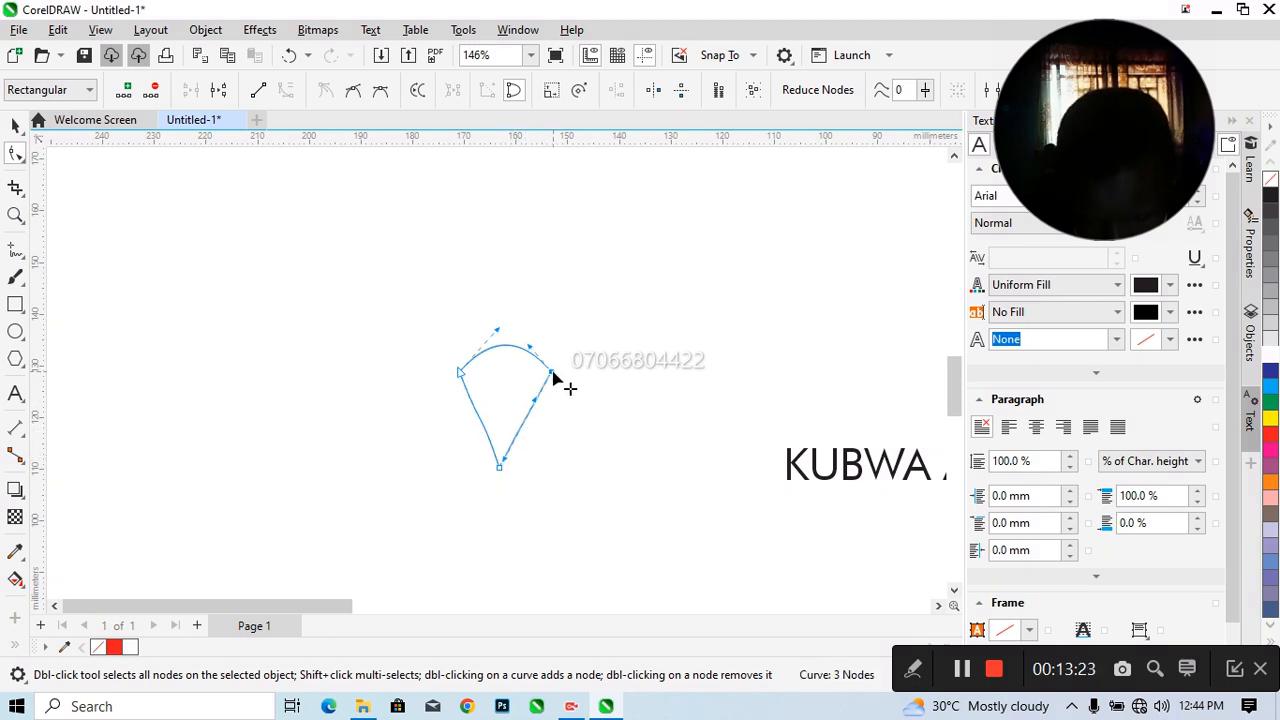
Delete the two upper nodes of the pin shape so it becomes a single-node teardrop
double_click(553, 373)
double_click(461, 375)
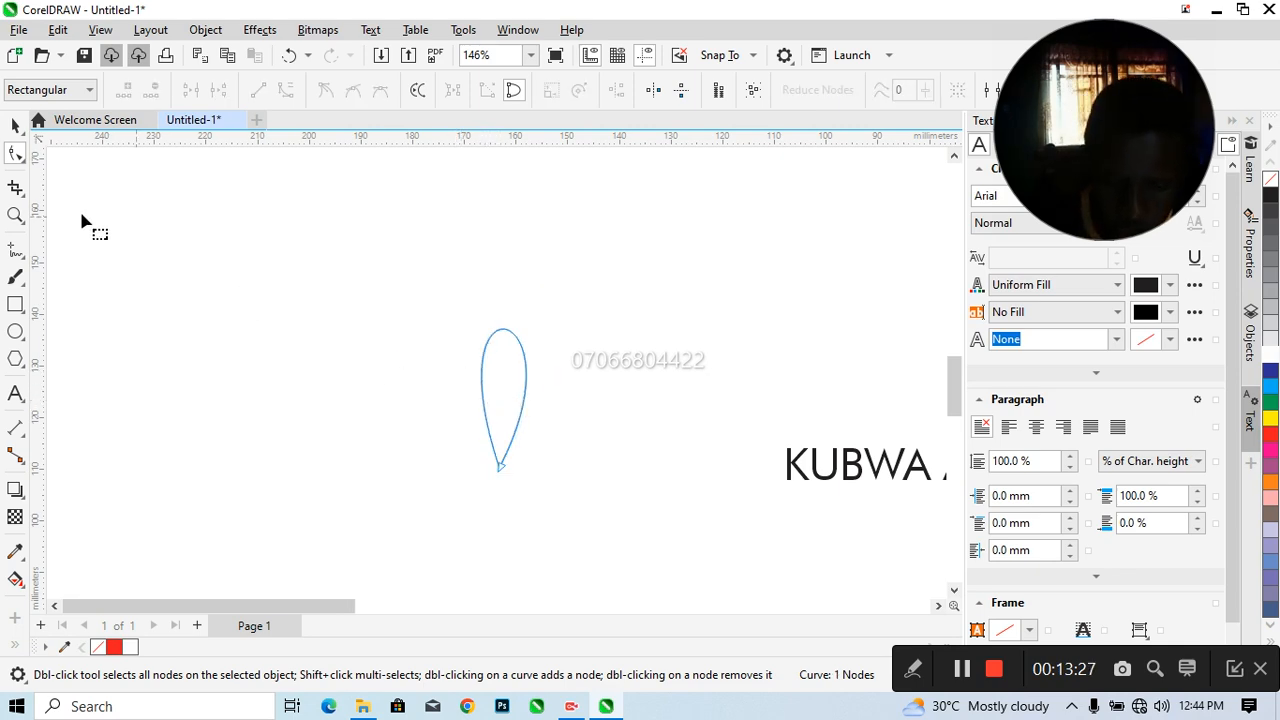
click(15, 125)
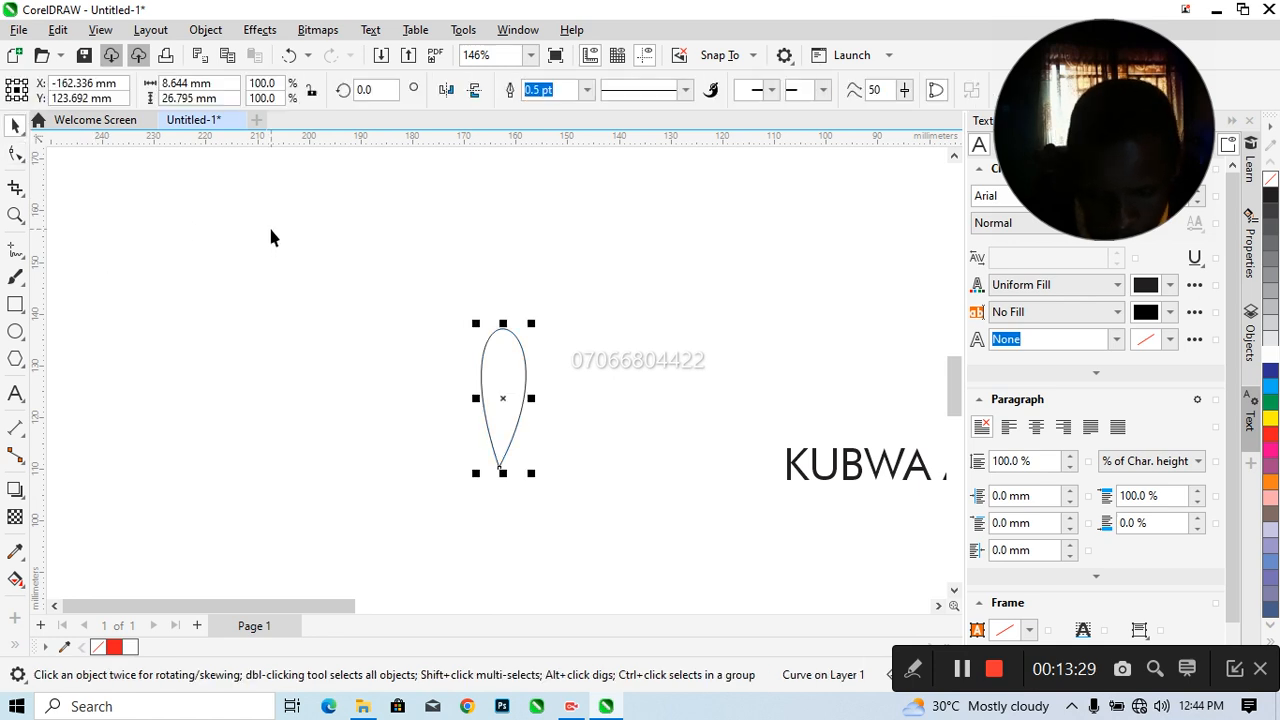
Skew the teardrop slightly until it is symmetrical and shorten it to about 17.3 mm tall
click(502, 397)
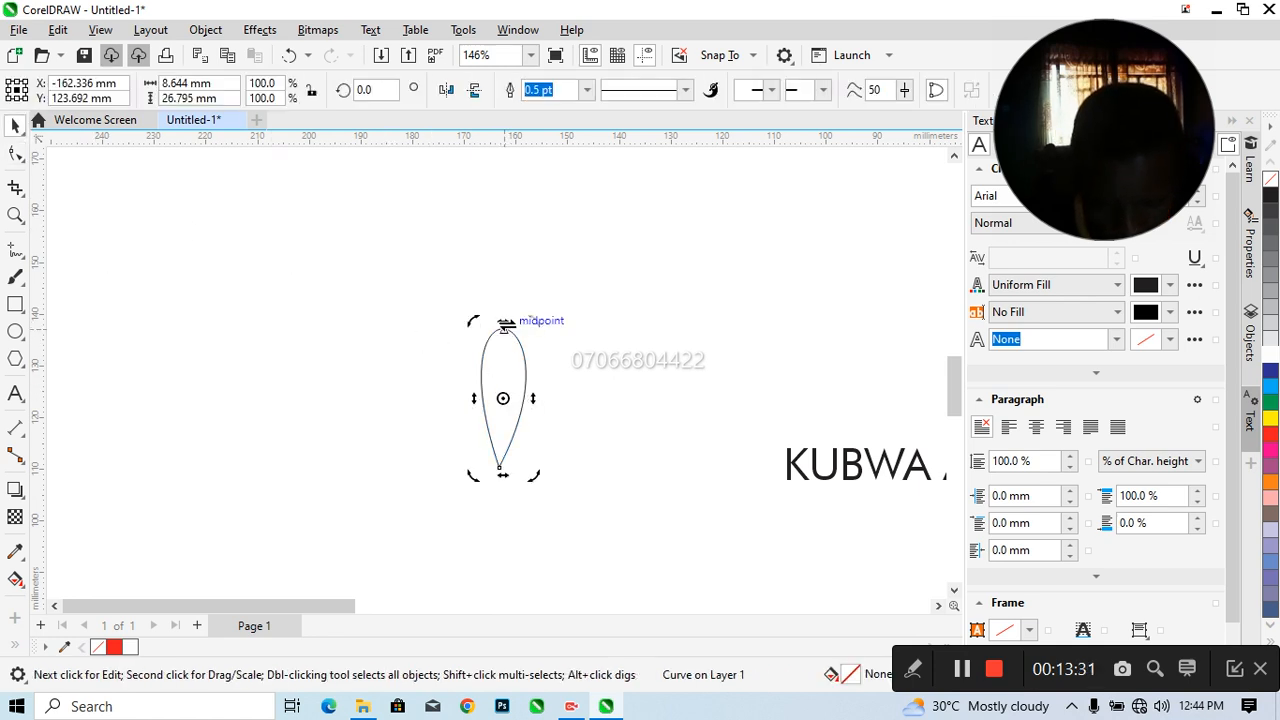
drag(505, 325, 499, 325)
drag(494, 327, 503, 374)
click(490, 373)
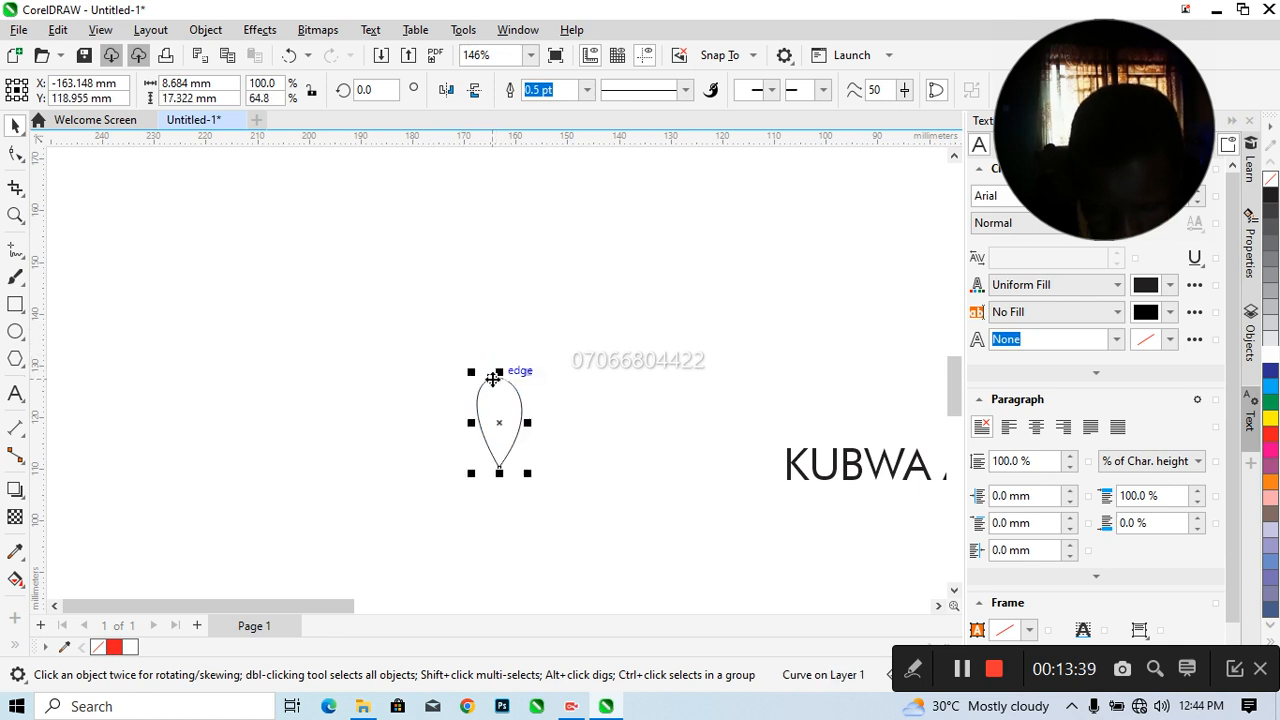
click(496, 418)
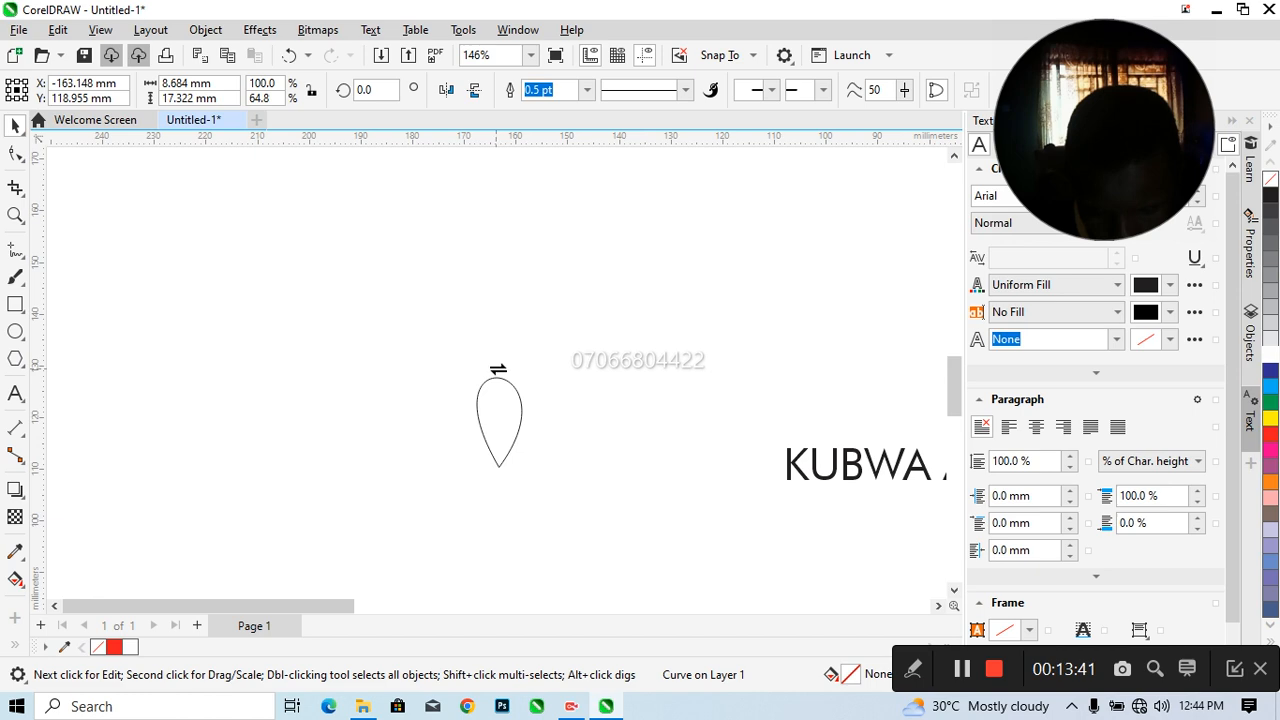
drag(499, 367, 502, 368)
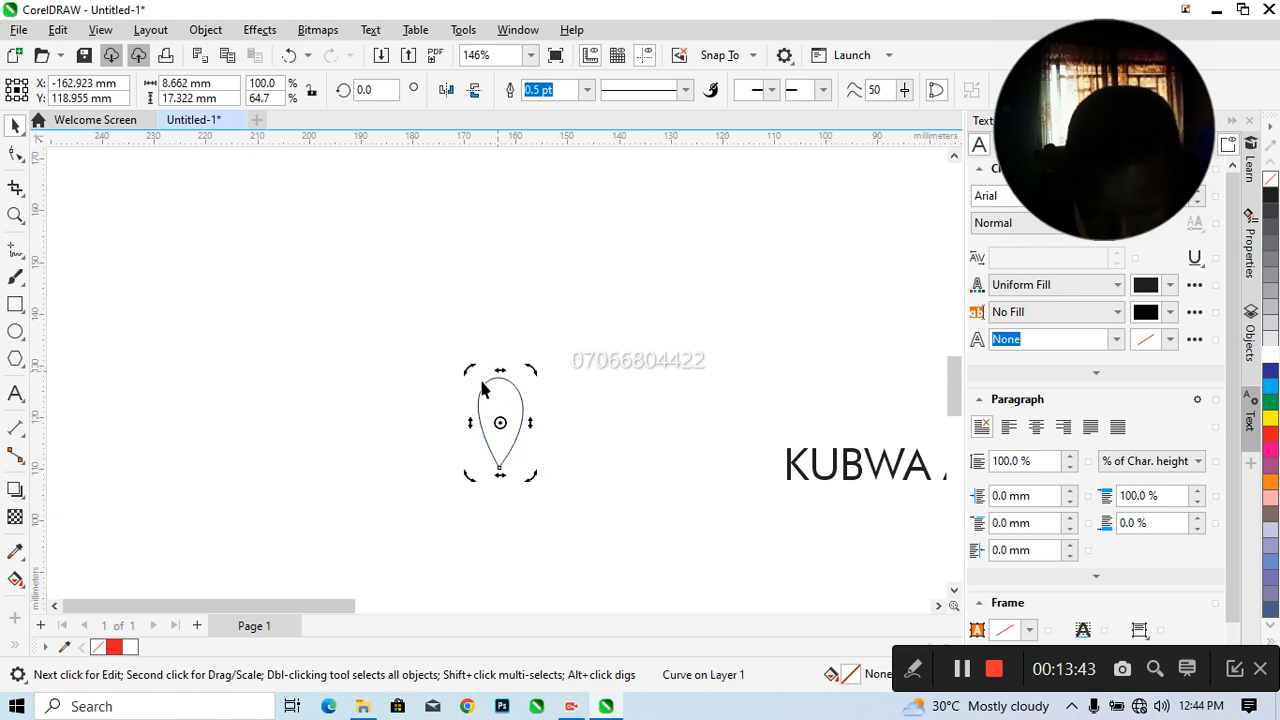
Create a smaller concentric copy of the teardrop, about 4.3 by 8.5 mm, inside the original
click(446, 403)
click(506, 409)
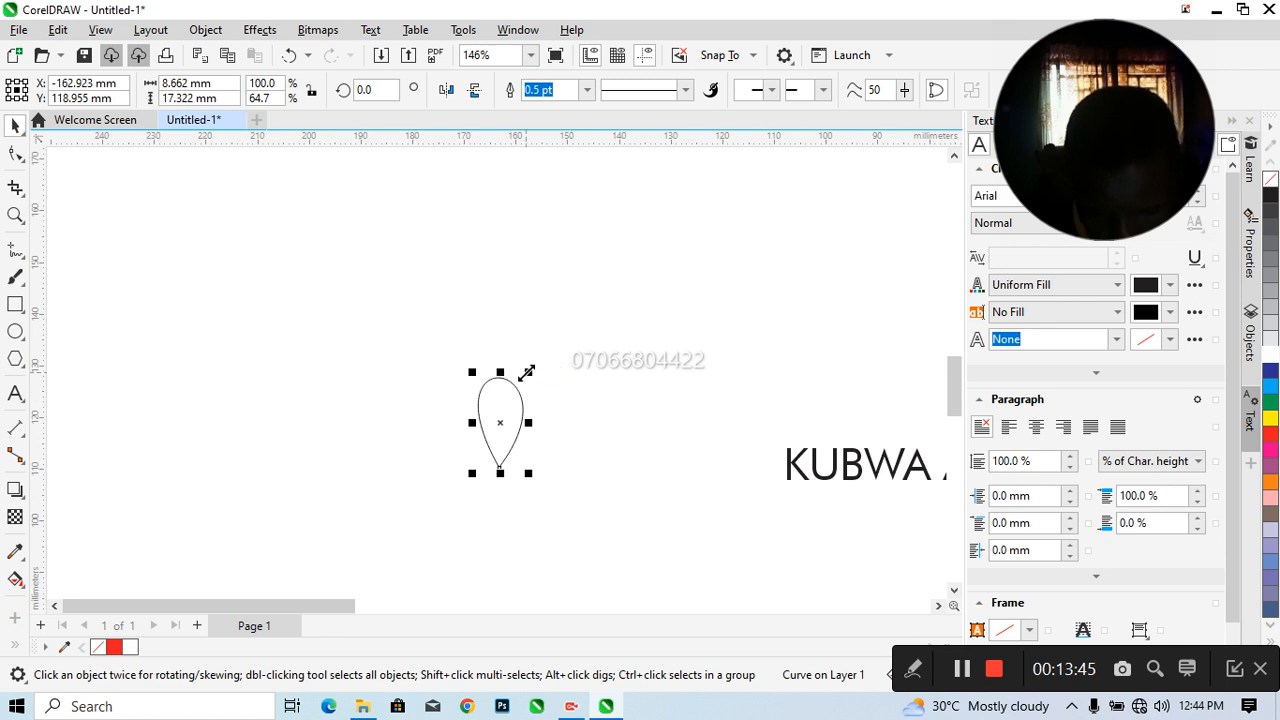
drag(527, 372, 503, 428)
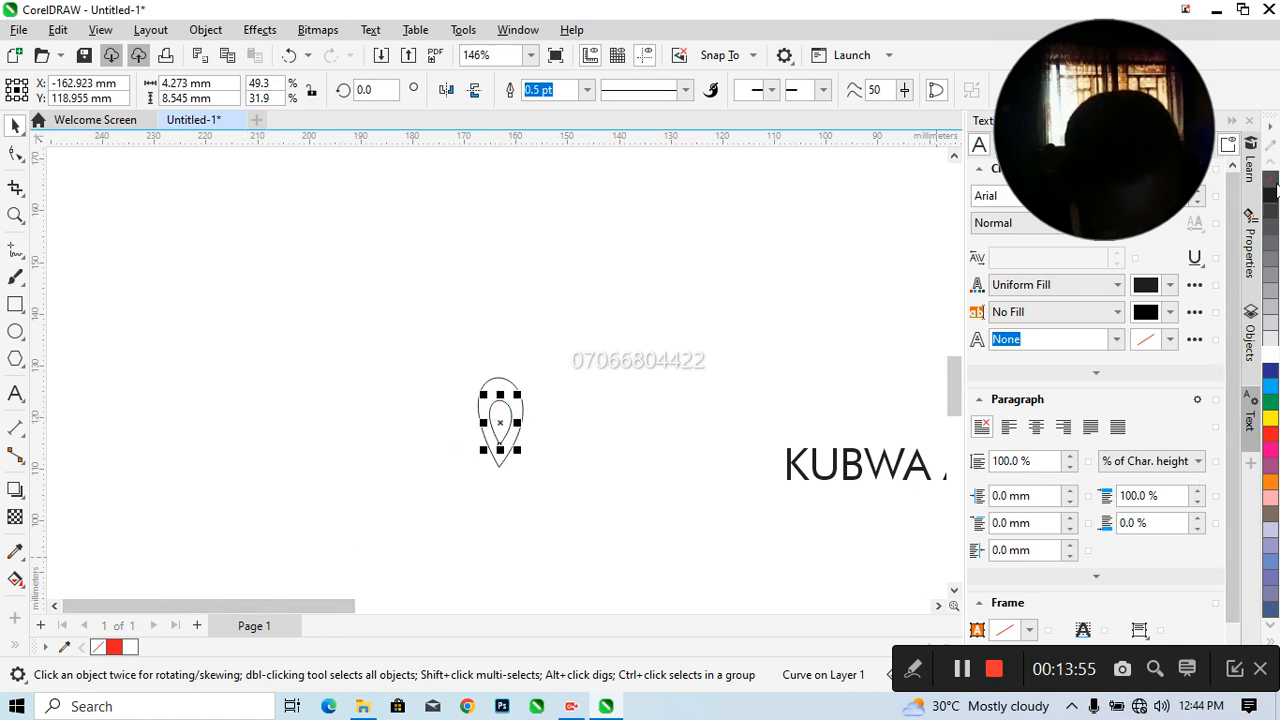
Fill the inner teardrop black, changing it to red
click(1275, 199)
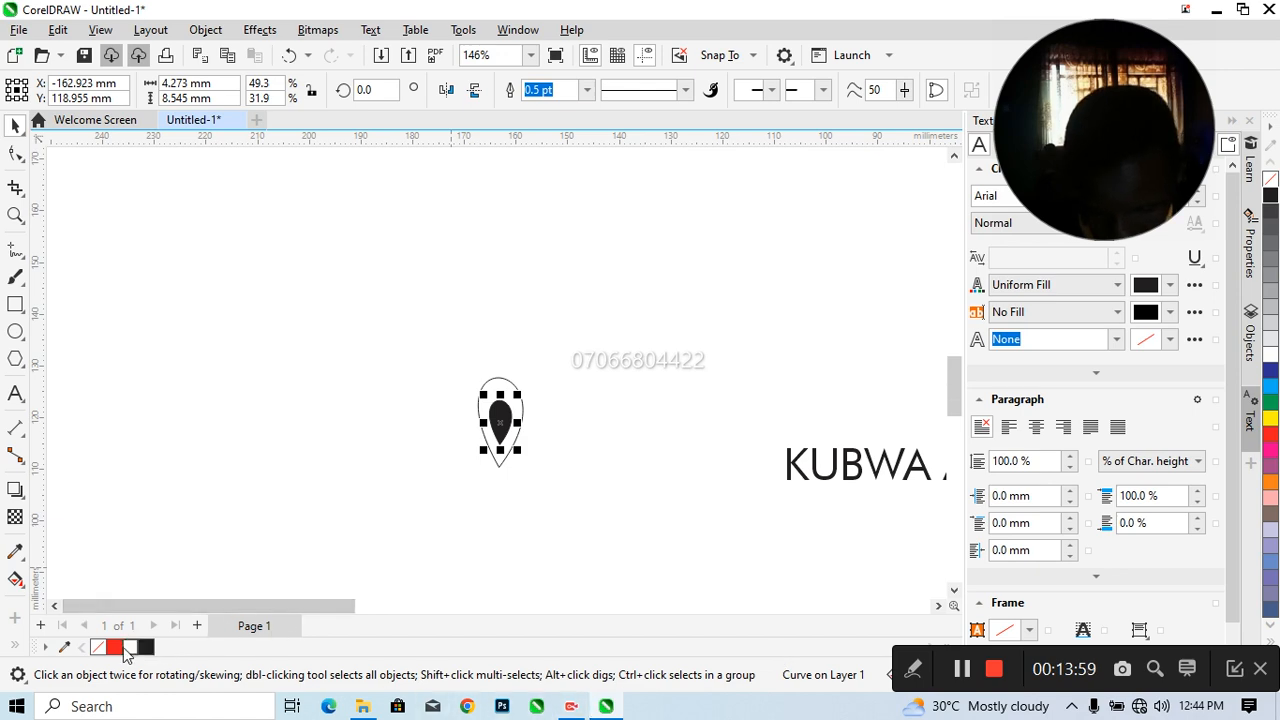
click(120, 648)
click(579, 369)
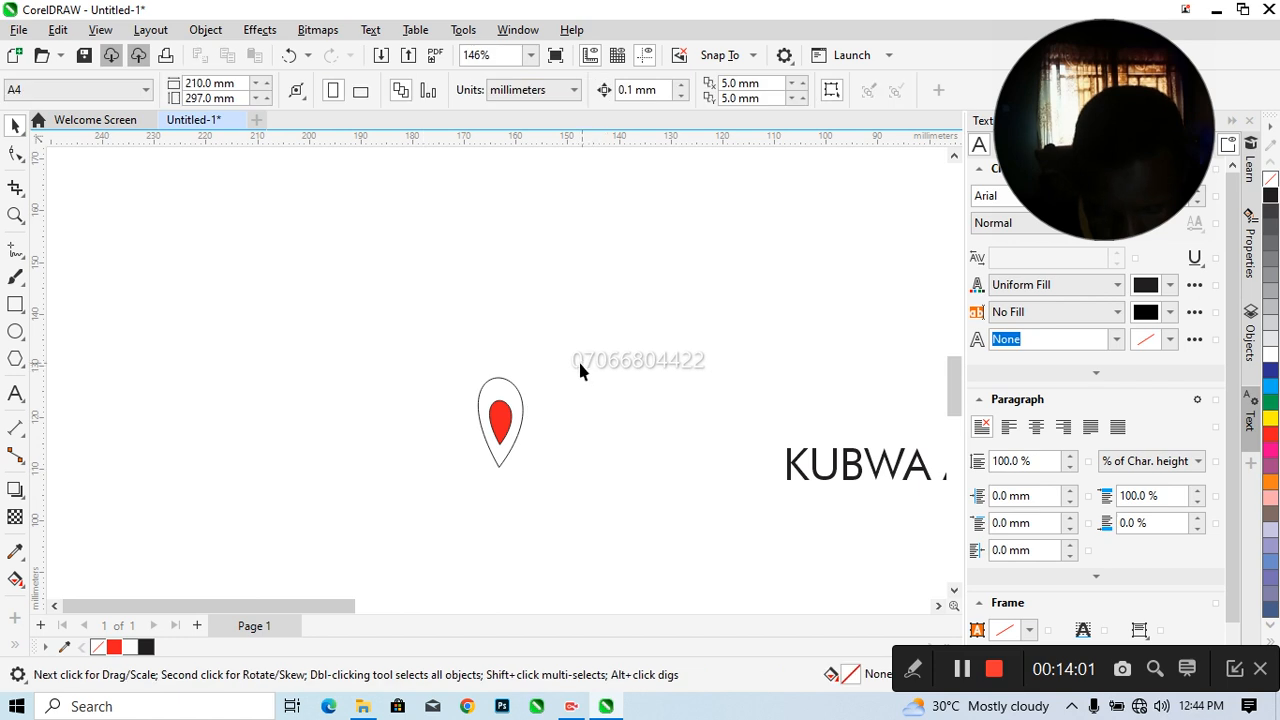
Fill the outer teardrop red and the inner teardrop white
click(512, 404)
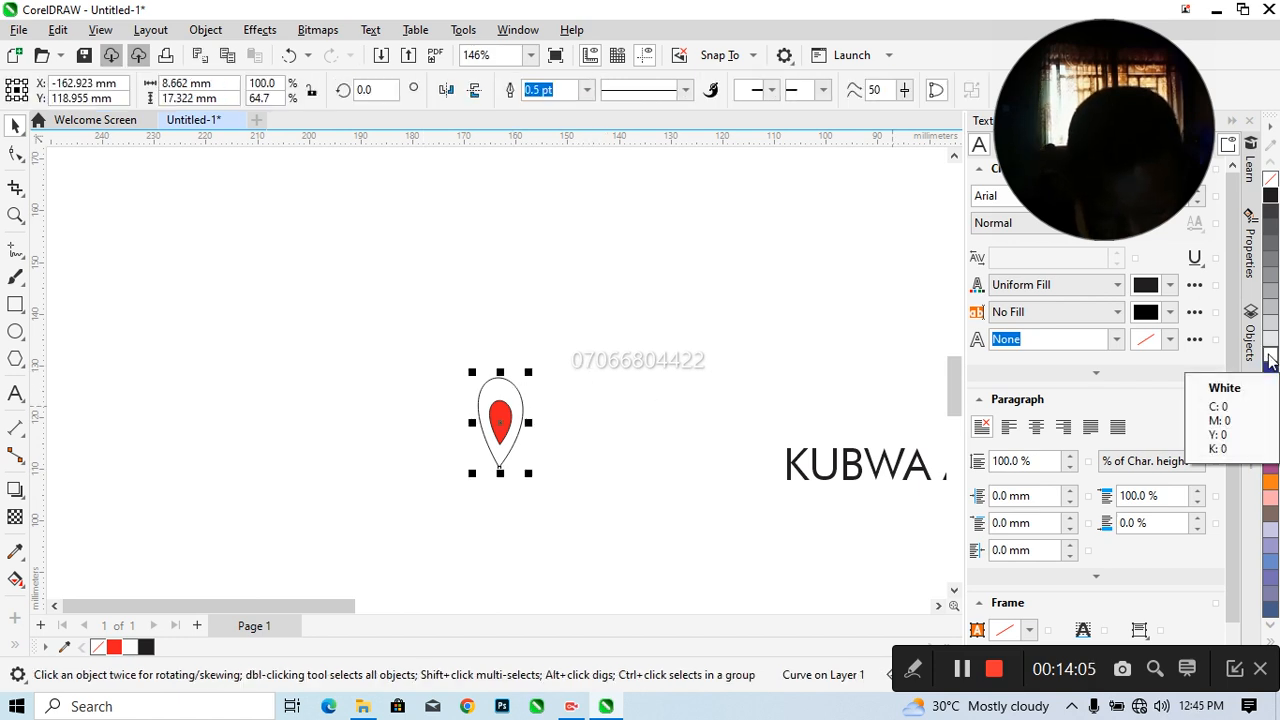
click(713, 372)
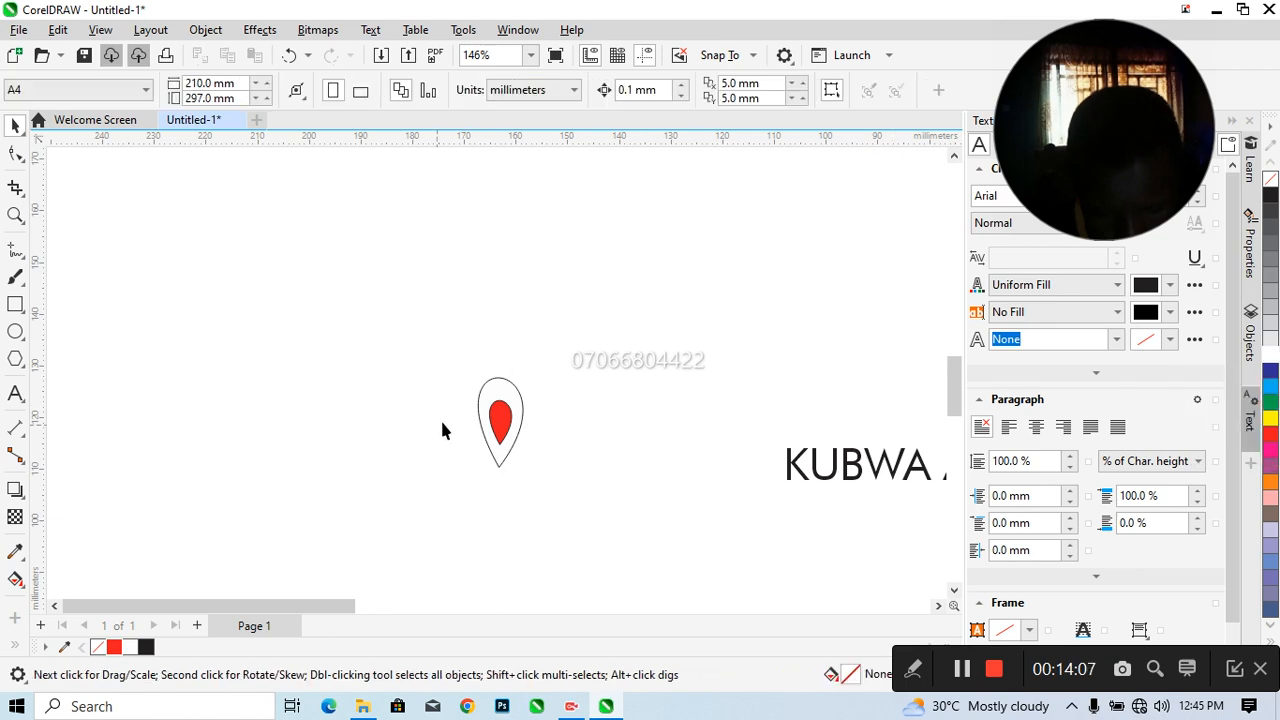
click(481, 396)
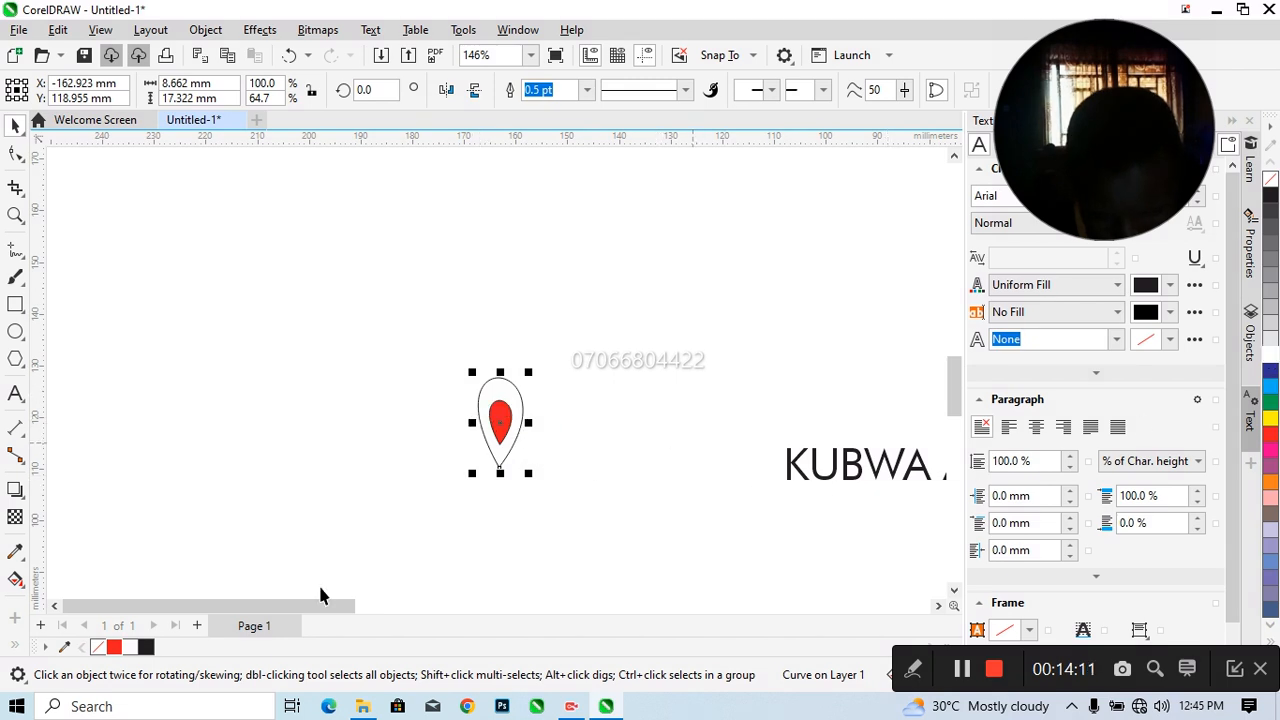
click(114, 648)
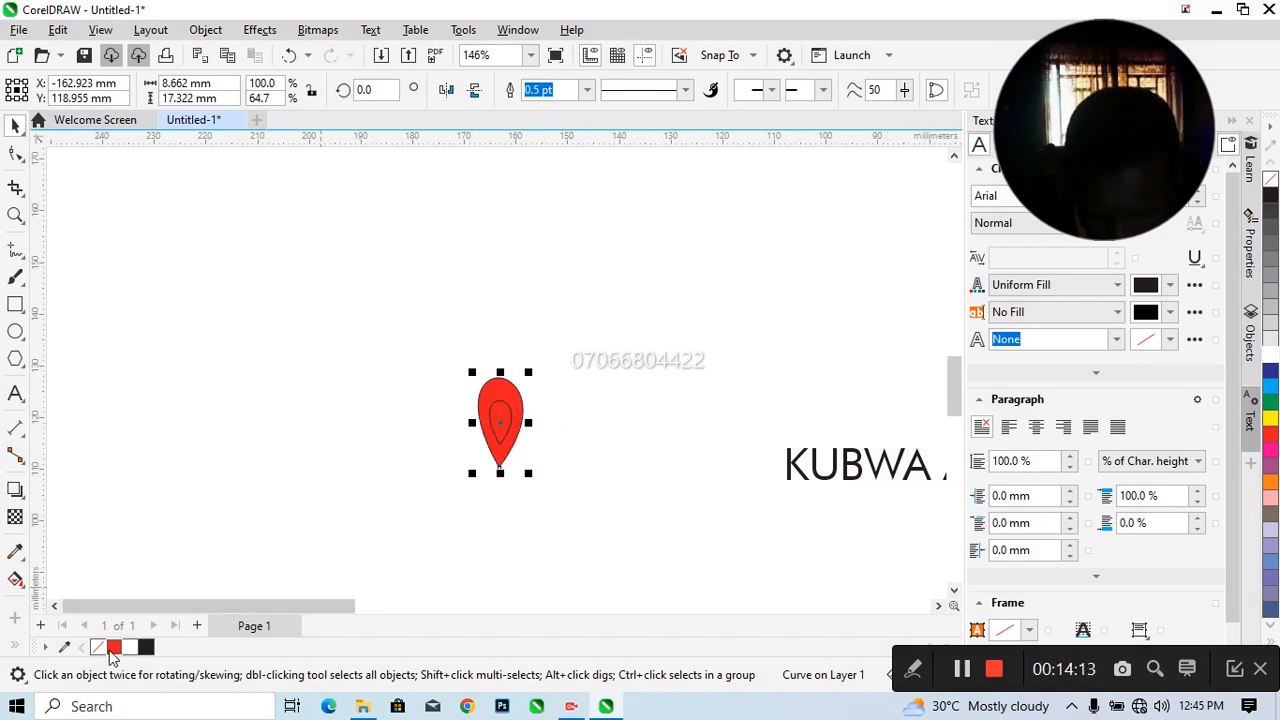
click(507, 527)
click(500, 436)
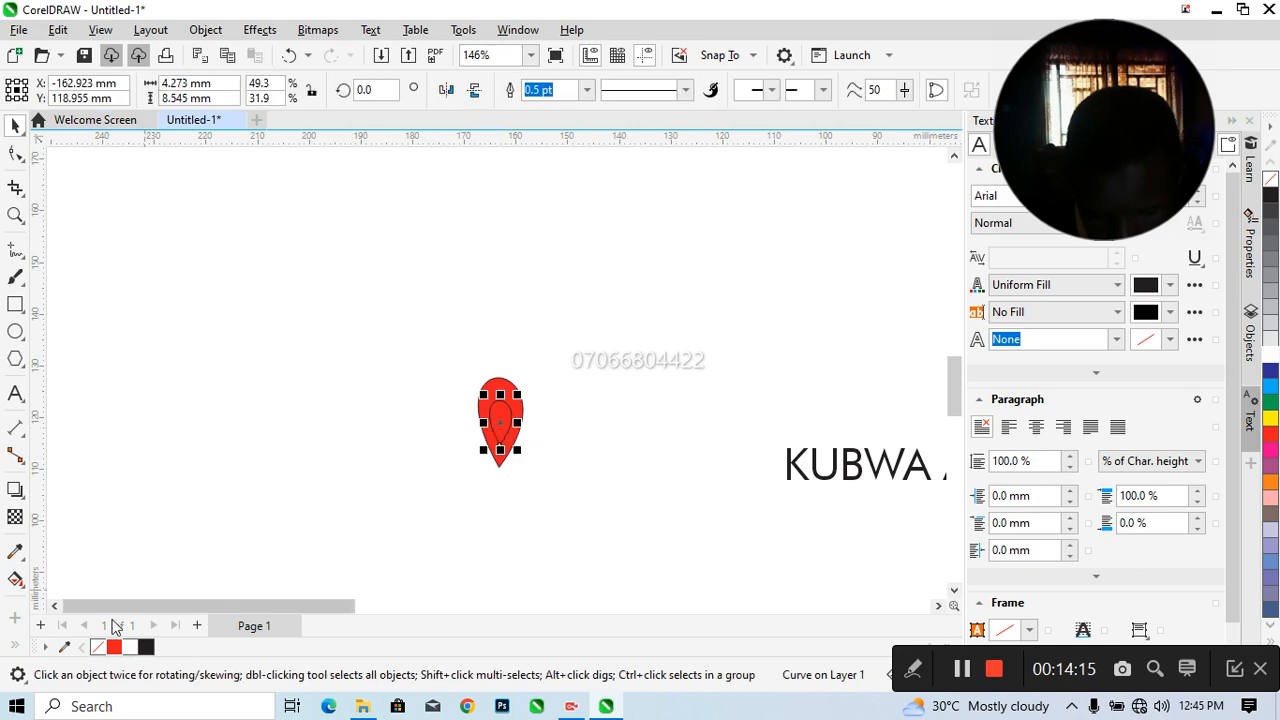
click(130, 648)
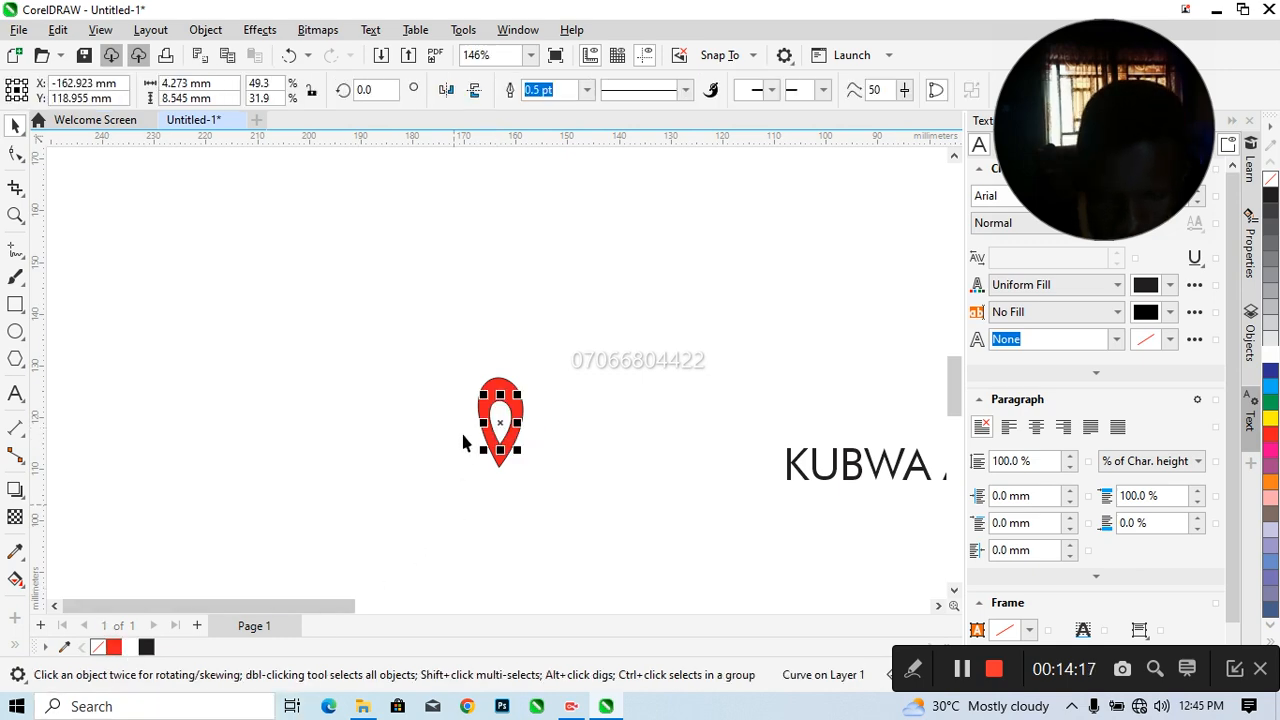
Remove the outlines from both teardrops by setting their outline width to None
drag(440, 361, 536, 492)
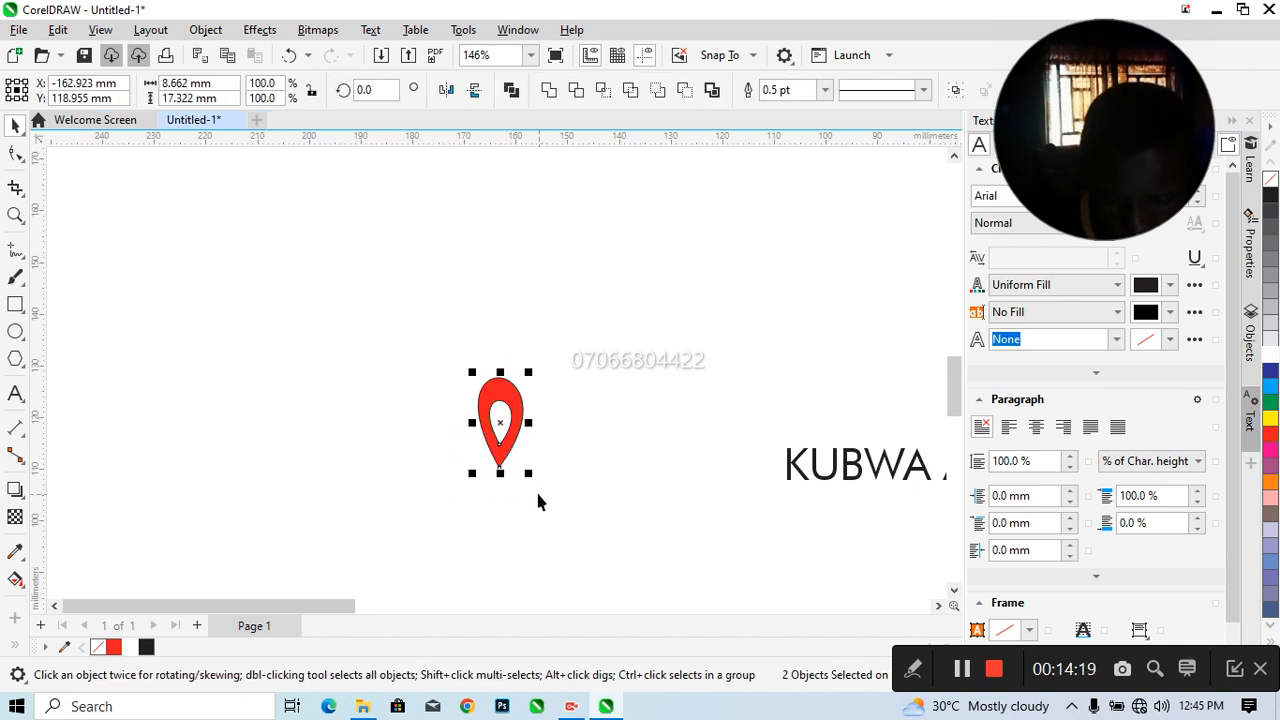
click(825, 90)
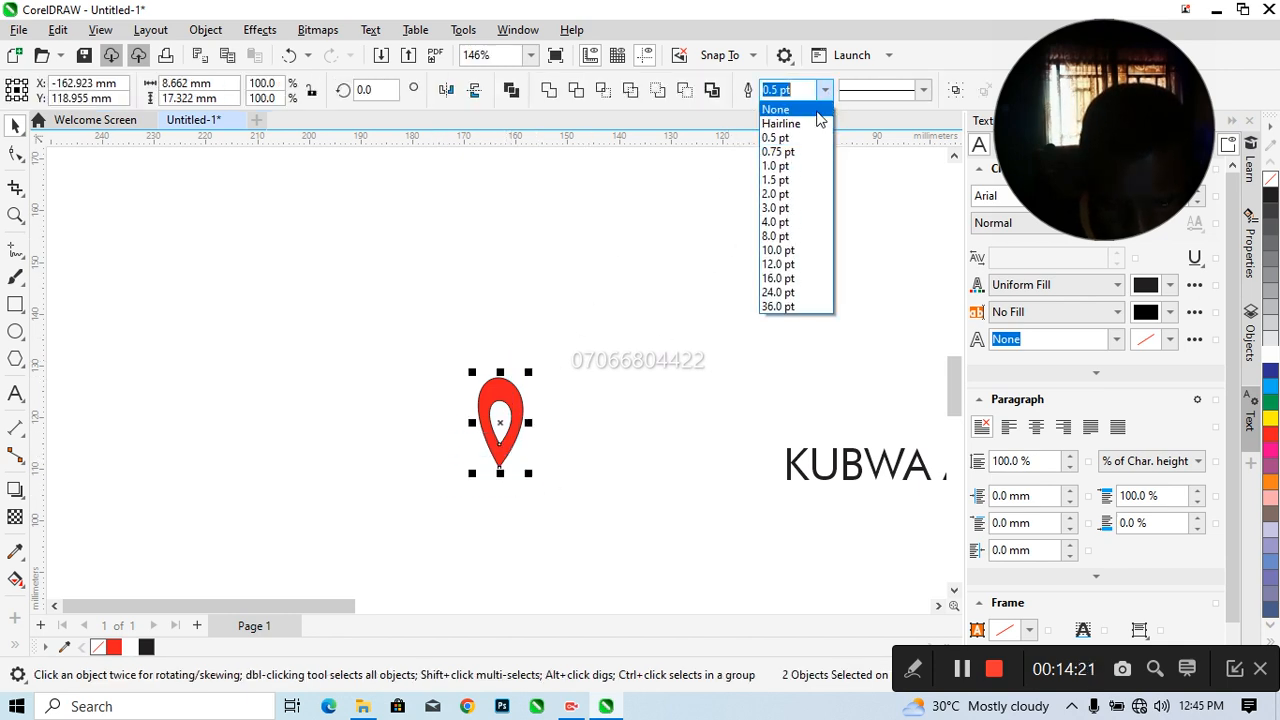
click(785, 106)
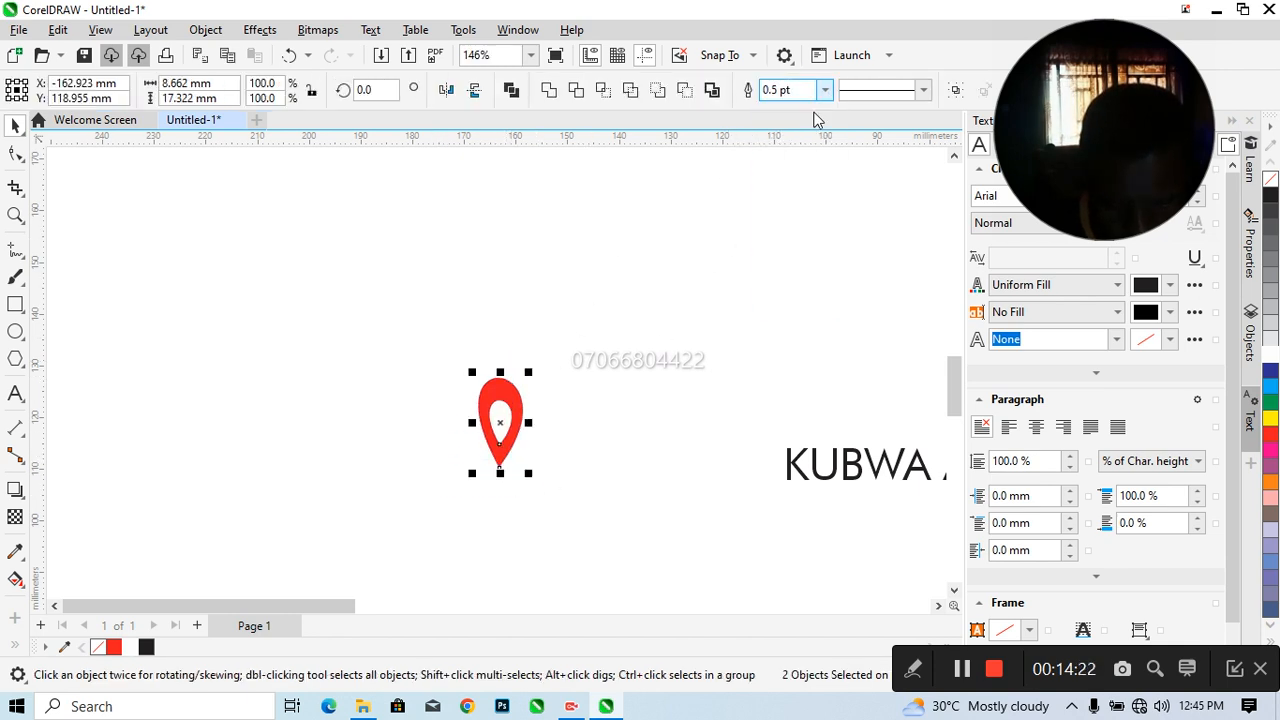
click(544, 457)
Scale both teardrops down together to about 6.8 by 13.7 mm
click(492, 425)
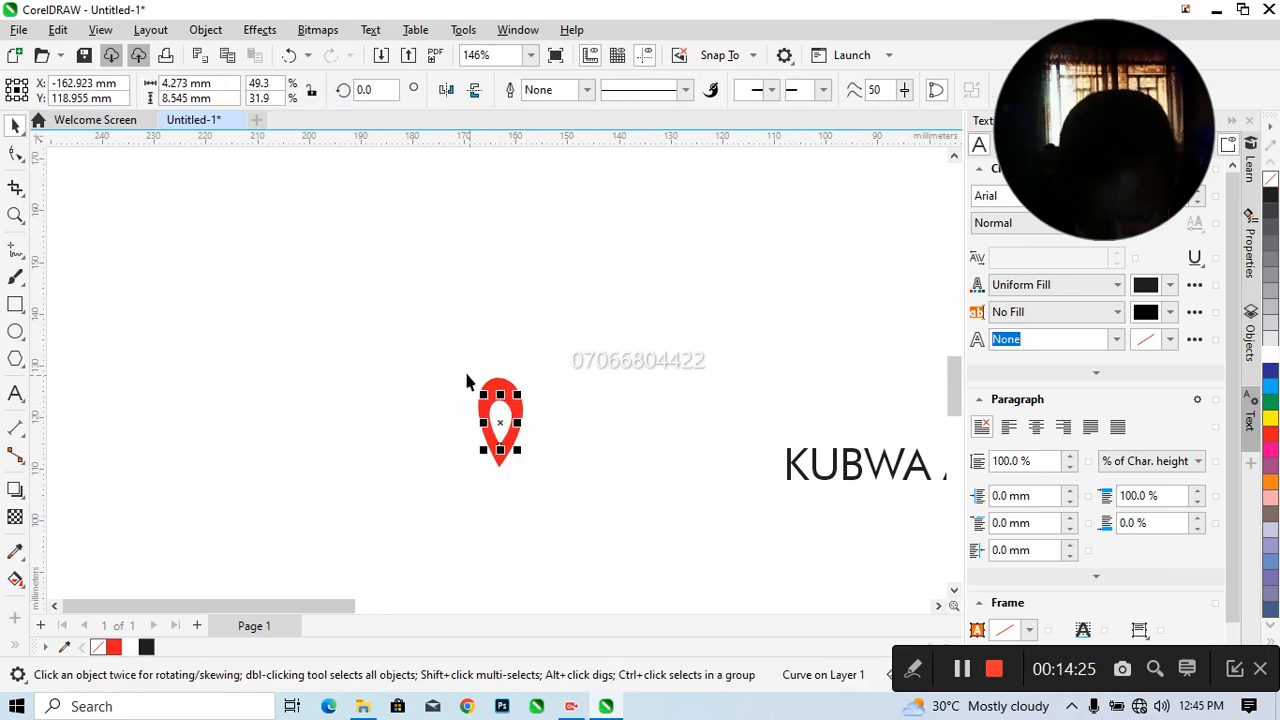
drag(460, 366, 538, 474)
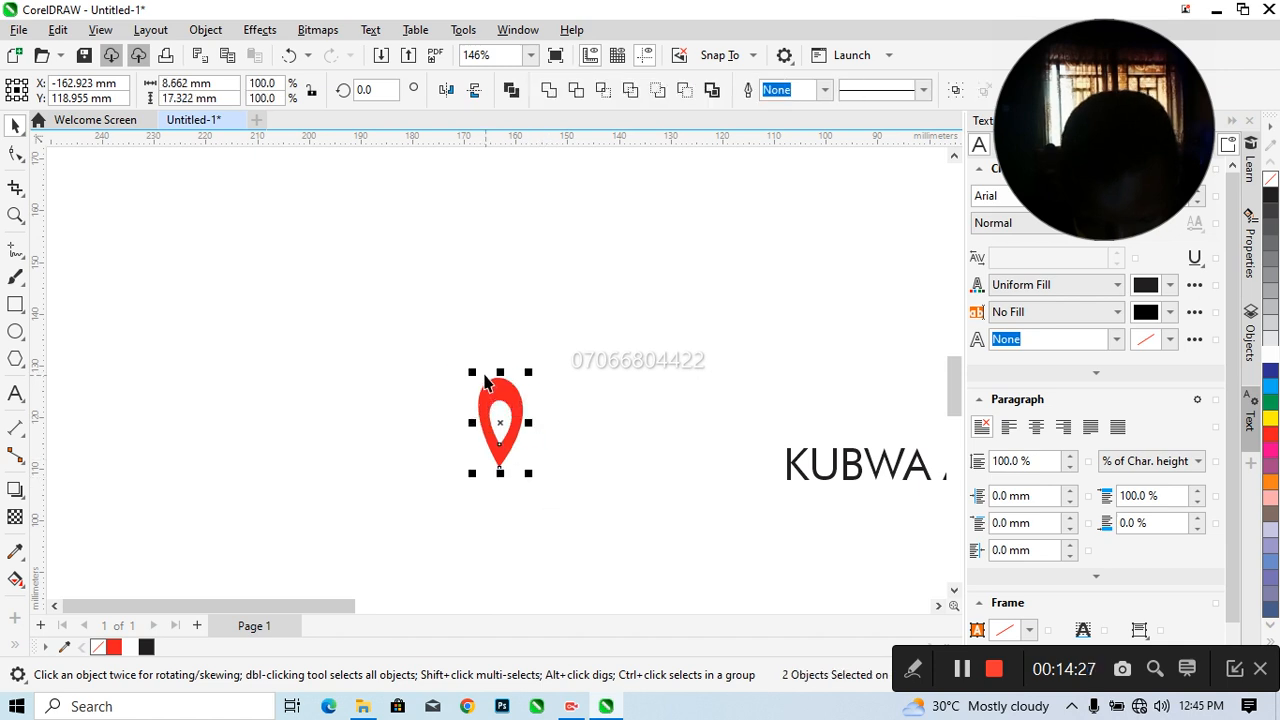
drag(474, 372, 517, 477)
click(503, 430)
click(678, 464)
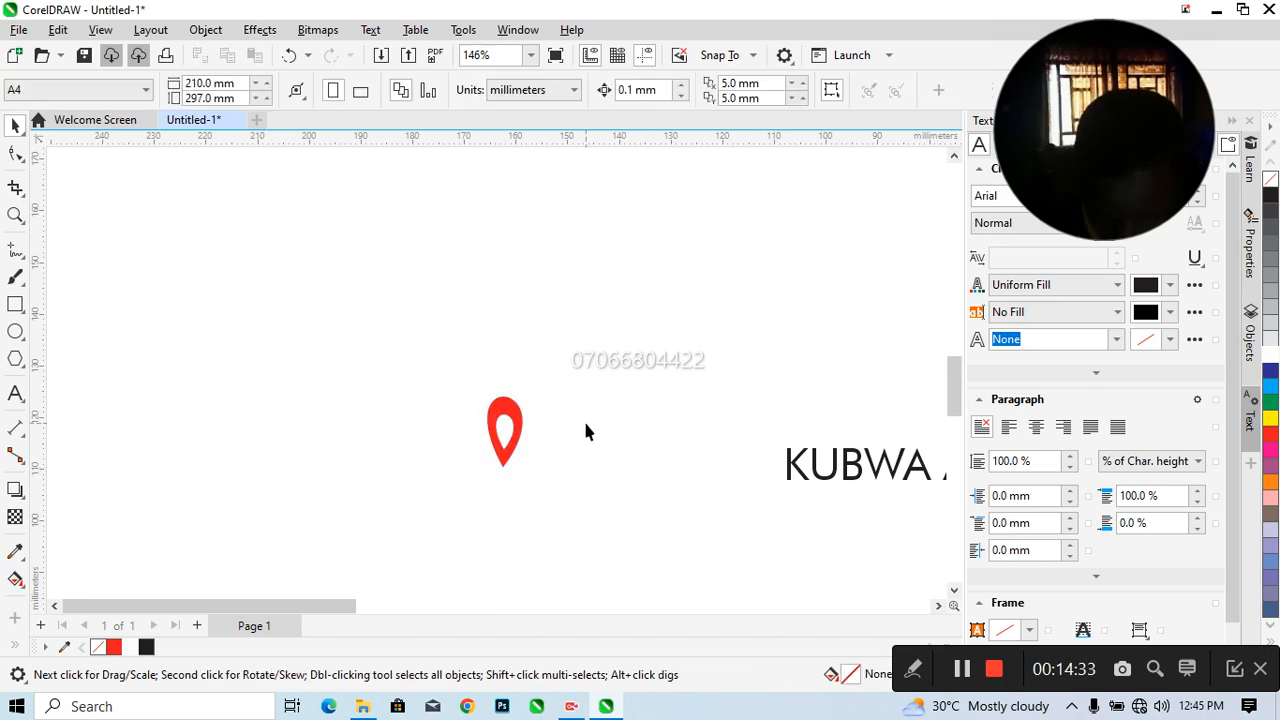
Group the two teardrops and place a flattened copy directly below the pin's tip as its base
click(500, 420)
drag(467, 379, 536, 477)
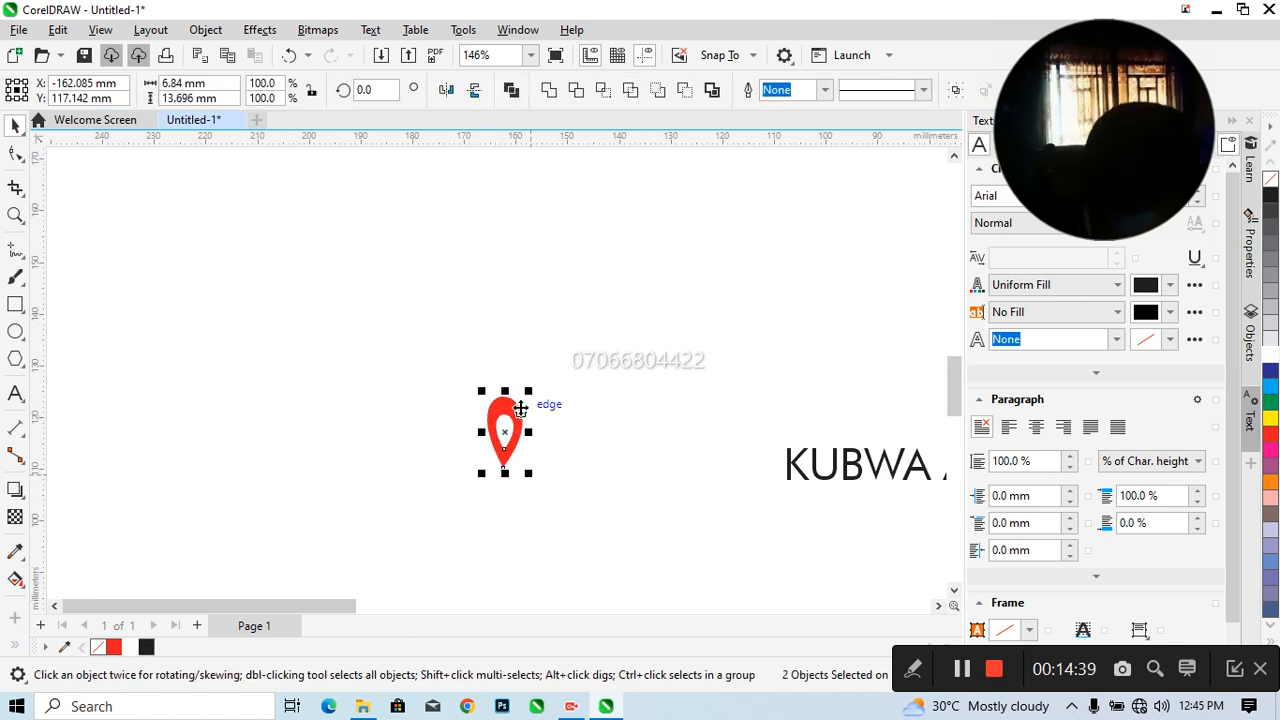
key(ctrl+g)
drag(510, 400, 513, 484)
click(554, 438)
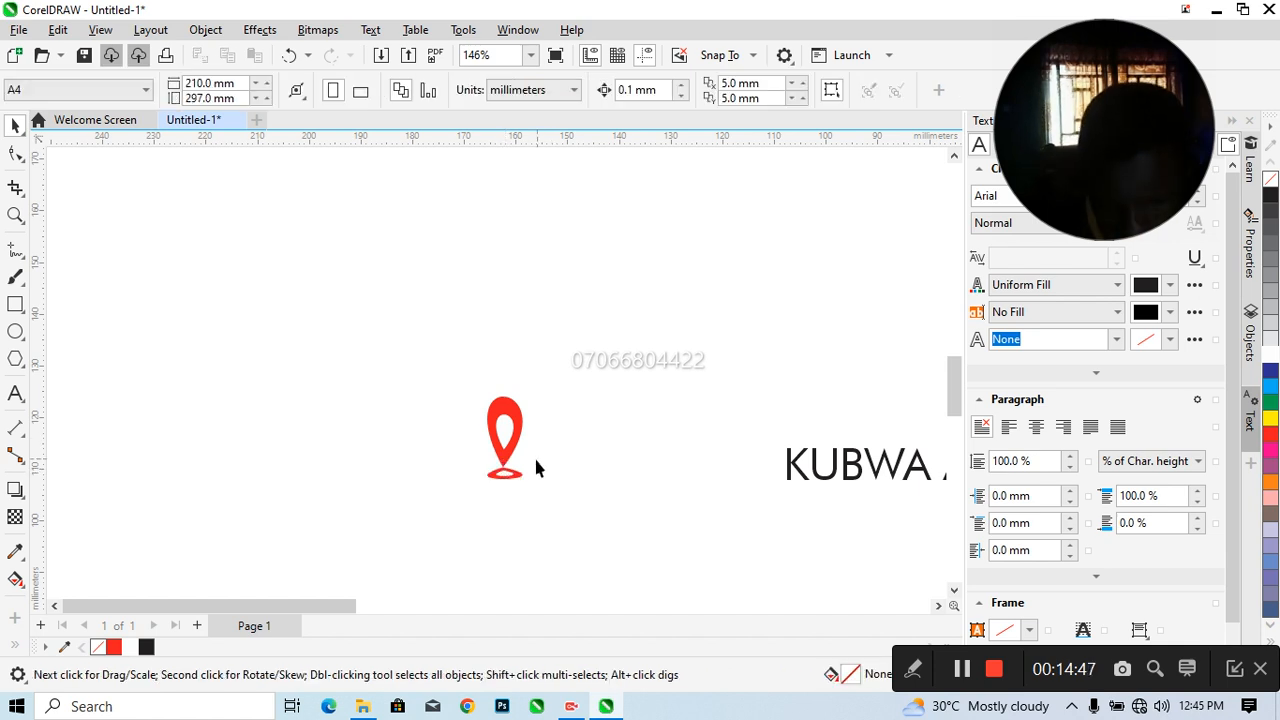
Shrink the pin and its base together to about 3.4 by 8 mm and group them
drag(465, 388, 577, 509)
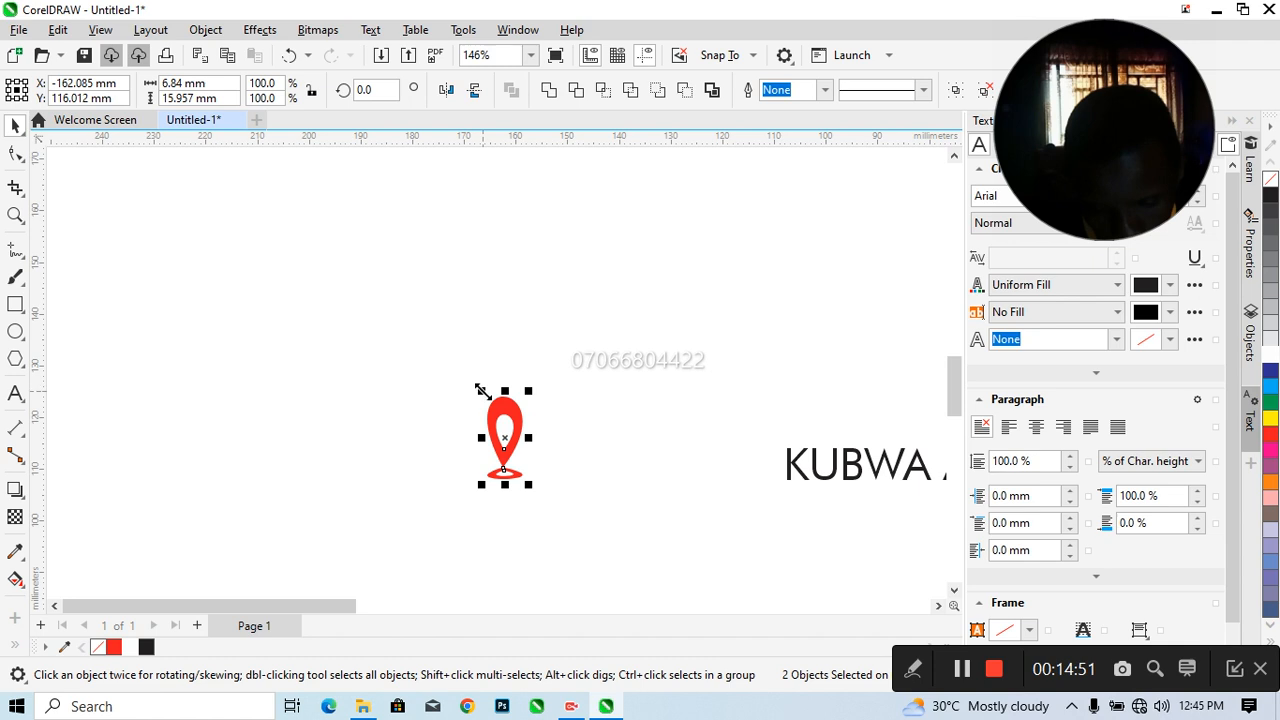
drag(481, 391, 493, 430)
key(ctrl+g)
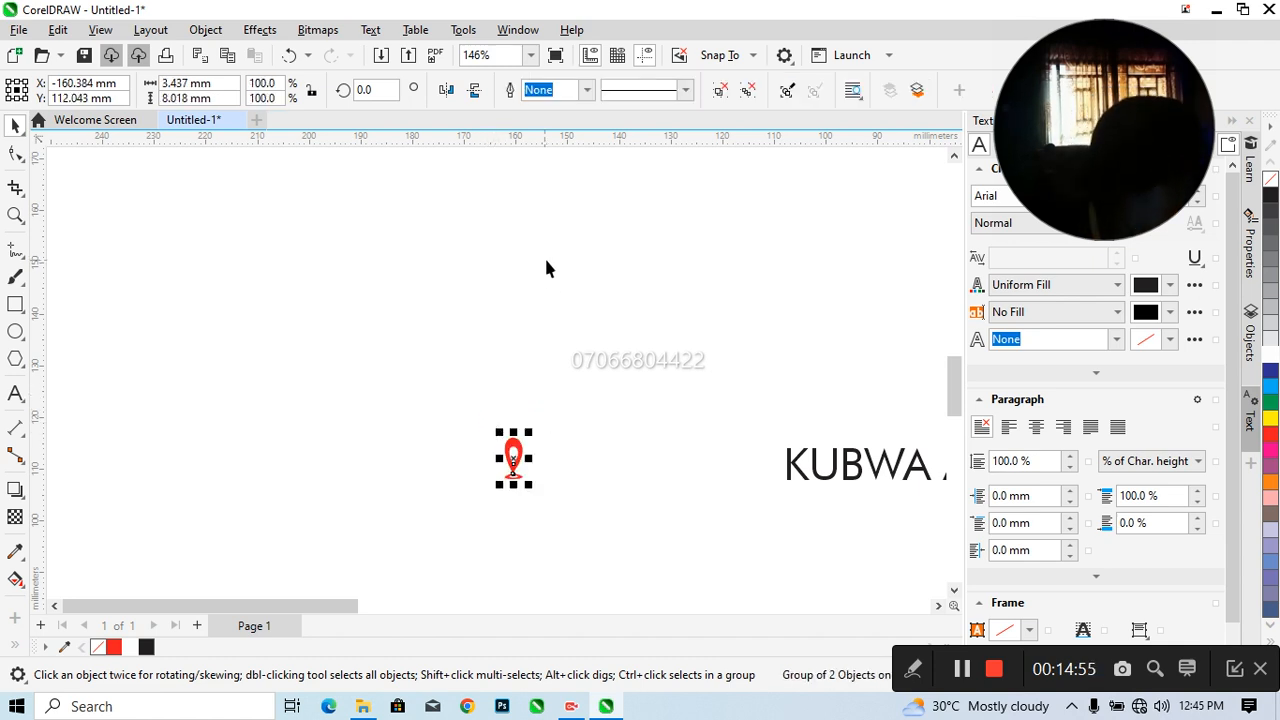
Move the pin icon onto the flyer below the slogan bar's left end and enlarge it to about 4.9 by 11.5 mm
click(531, 55)
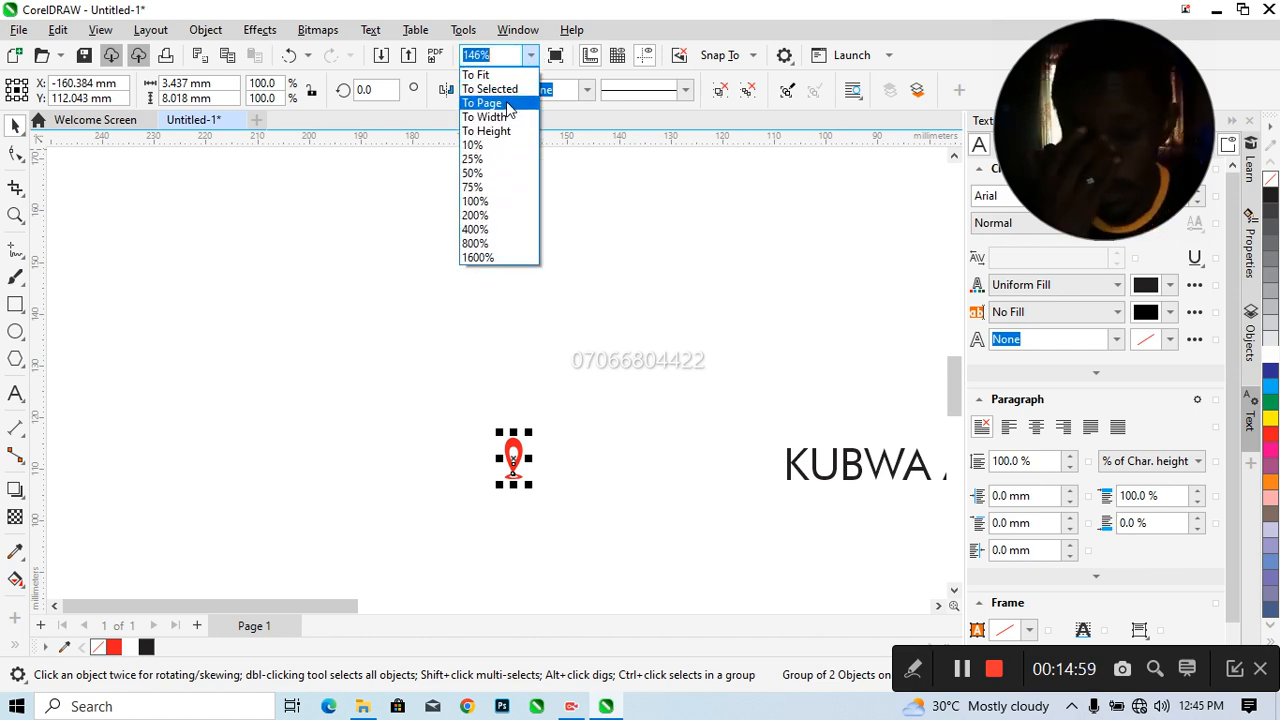
click(507, 104)
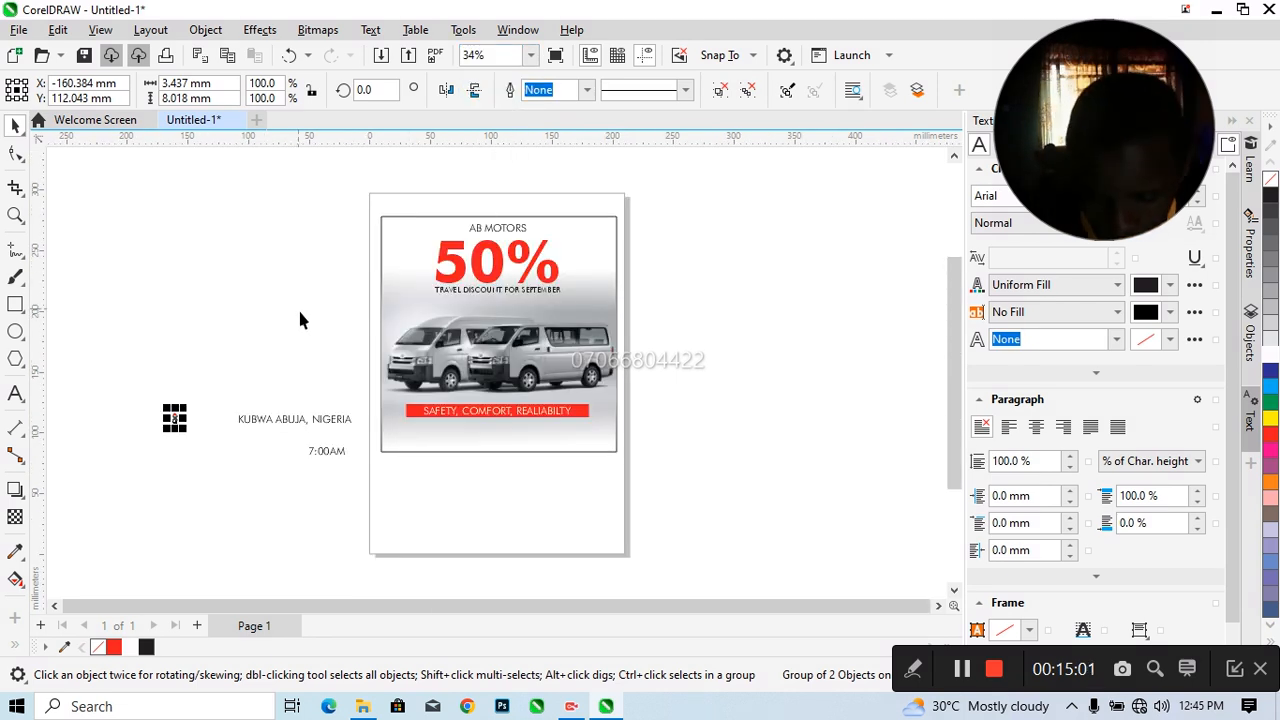
drag(183, 403, 418, 435)
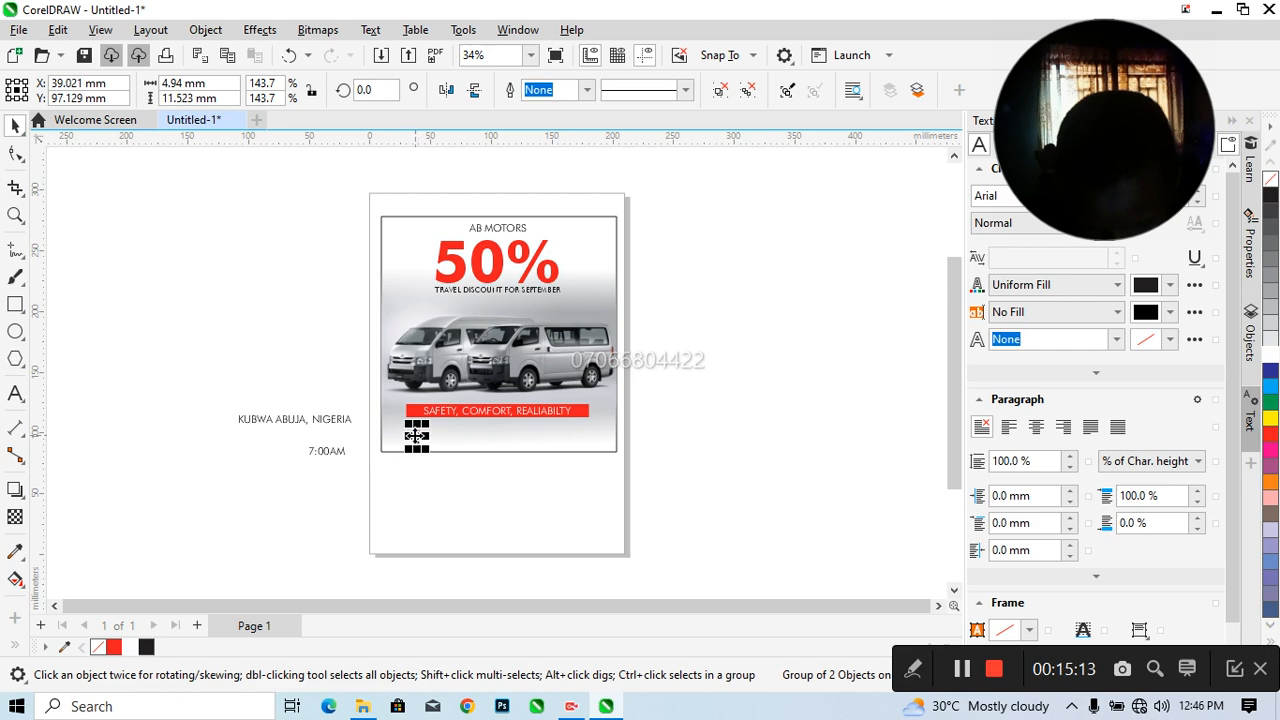
Move the location text beneath the slogan bar and bring the pin icon close to its left side
click(294, 424)
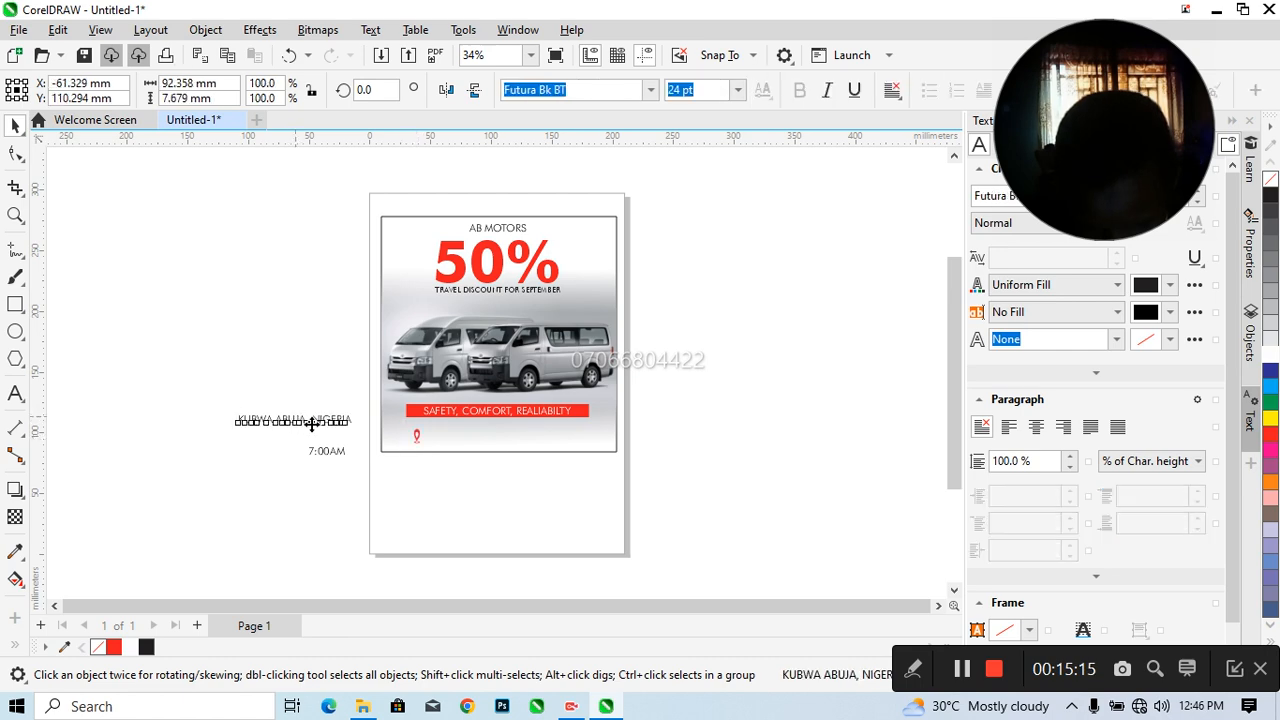
drag(296, 422, 500, 438)
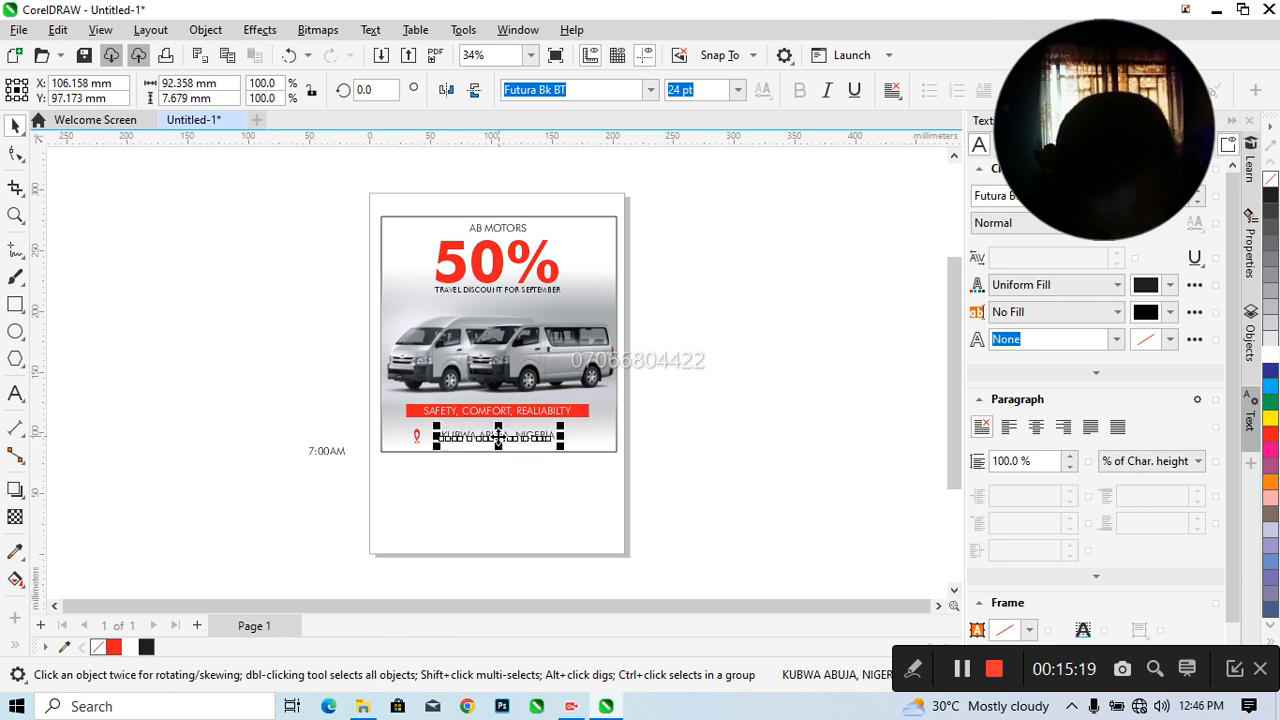
click(417, 435)
drag(417, 436, 437, 447)
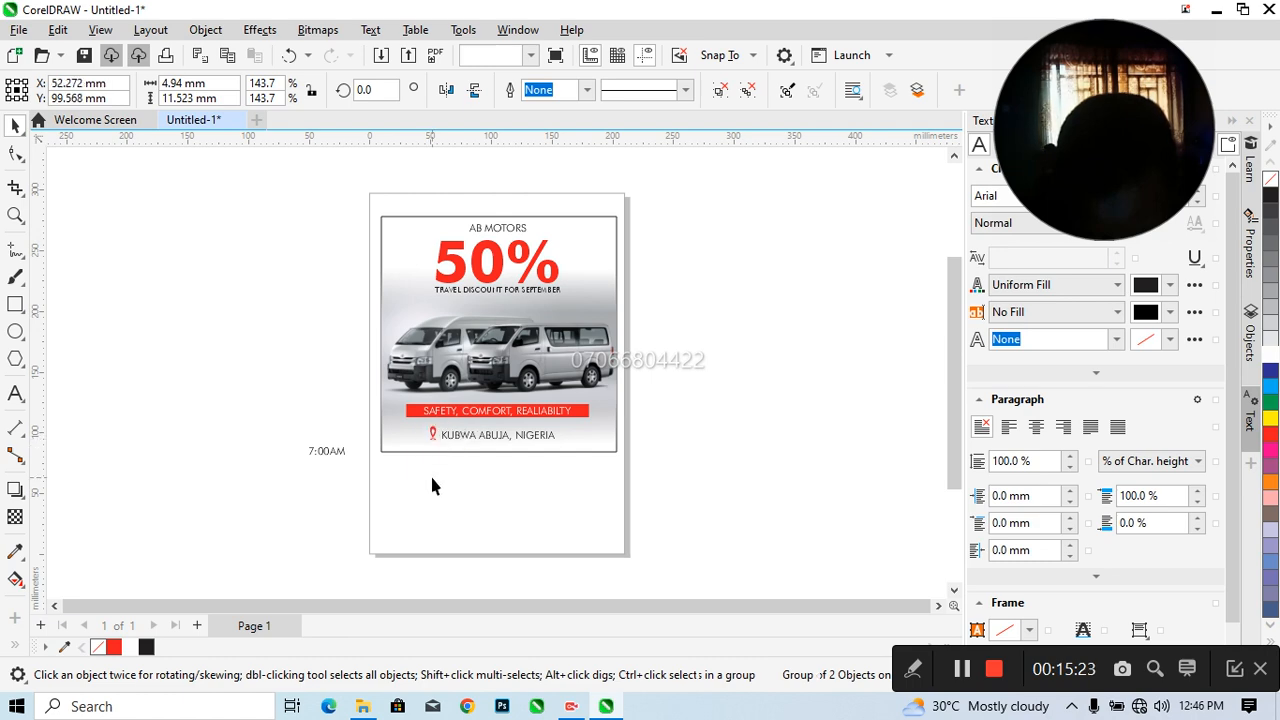
Nudge the pin icon down slightly to line it up with the location text
click(377, 428)
drag(370, 416, 447, 457)
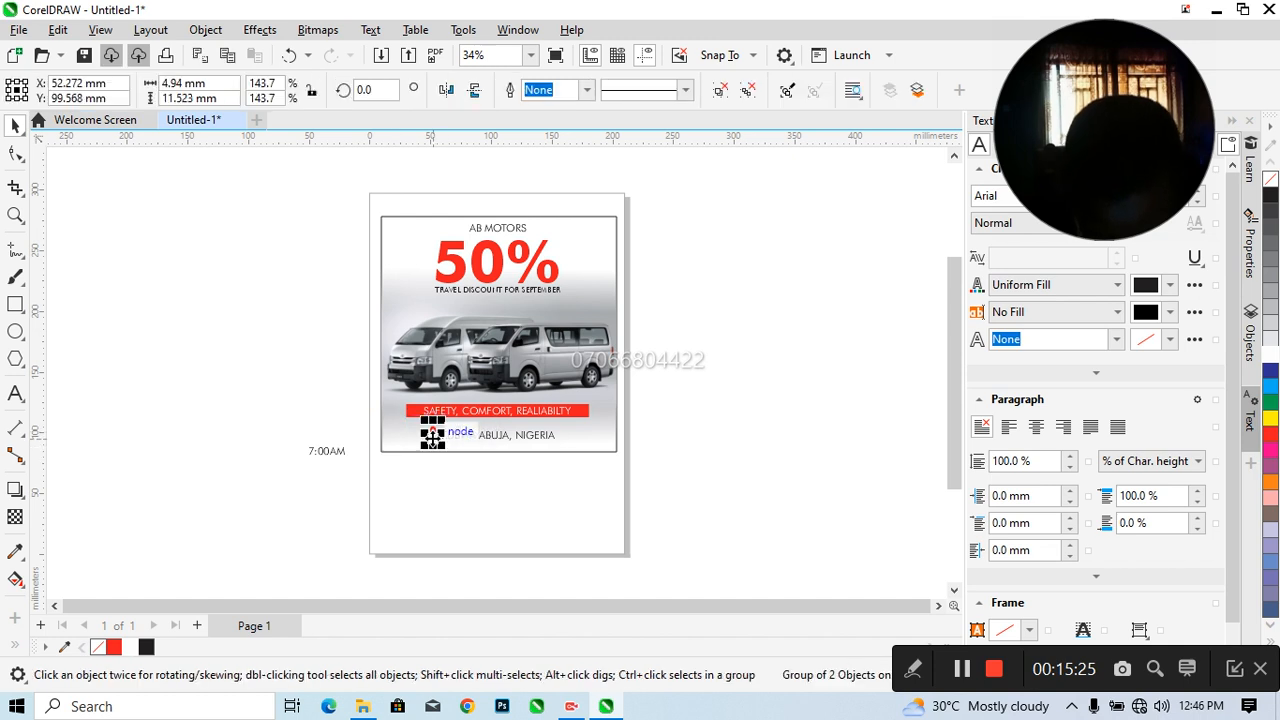
key(Down)
key(Down)
key(Down)
key(Down)
click(438, 529)
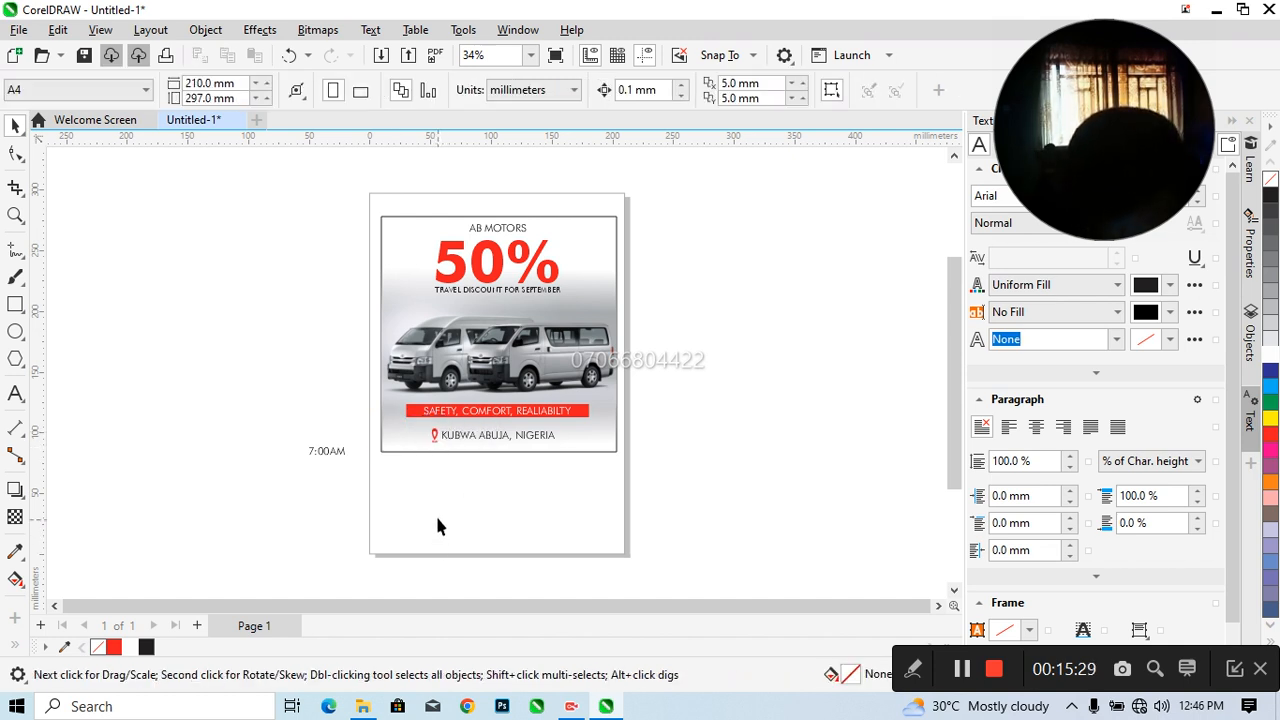
Nudge the pin icon and location text down together, and place the 7:00AM text between the slogan bar and the location
click(330, 455)
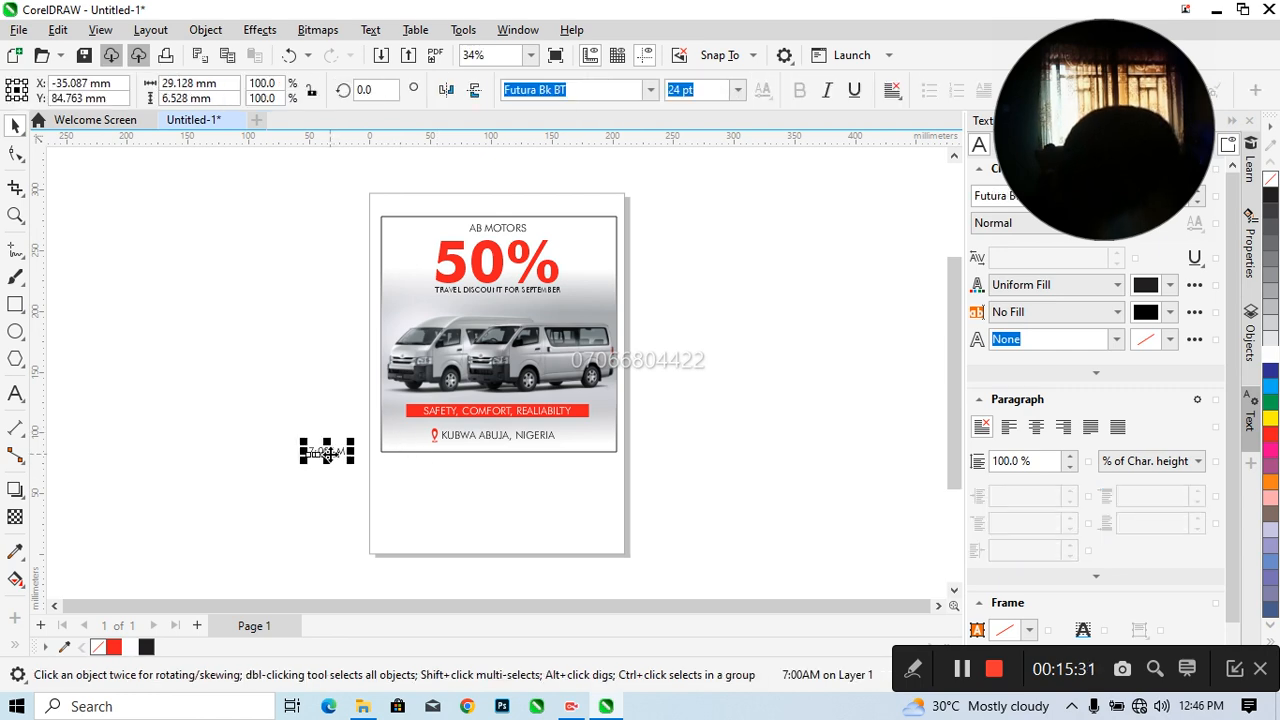
drag(361, 422, 568, 461)
key(Down)
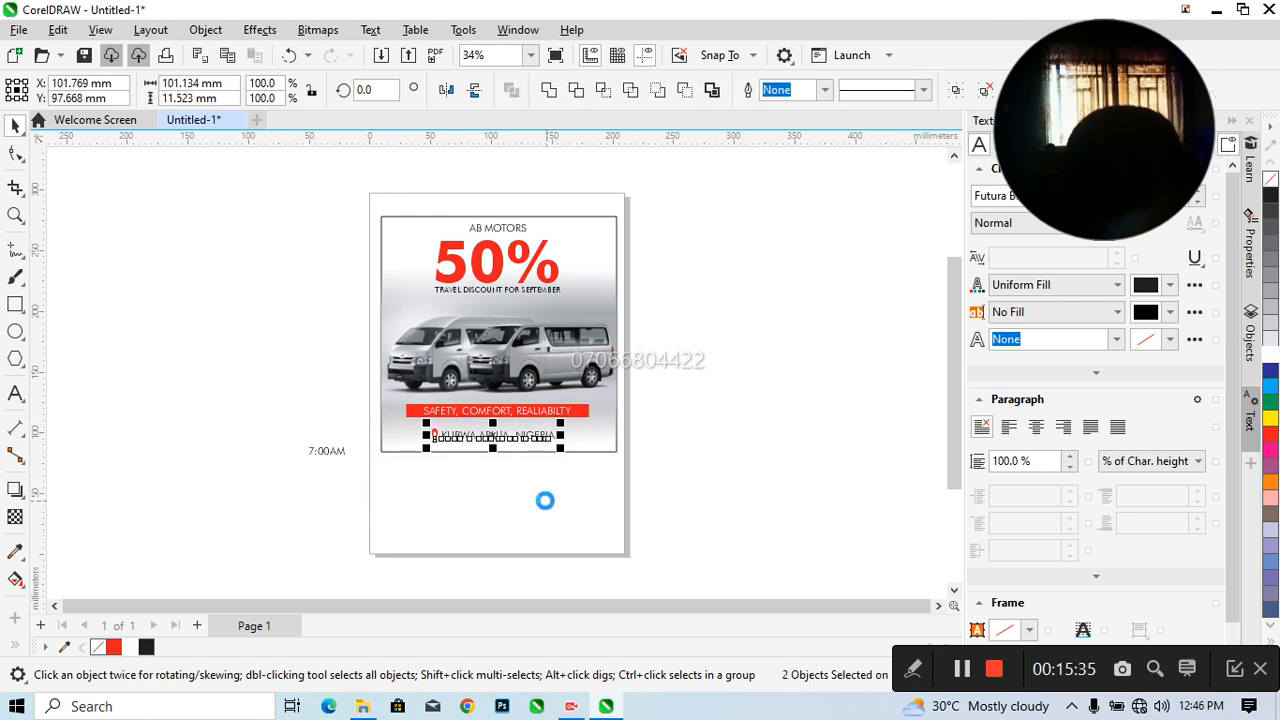
click(324, 456)
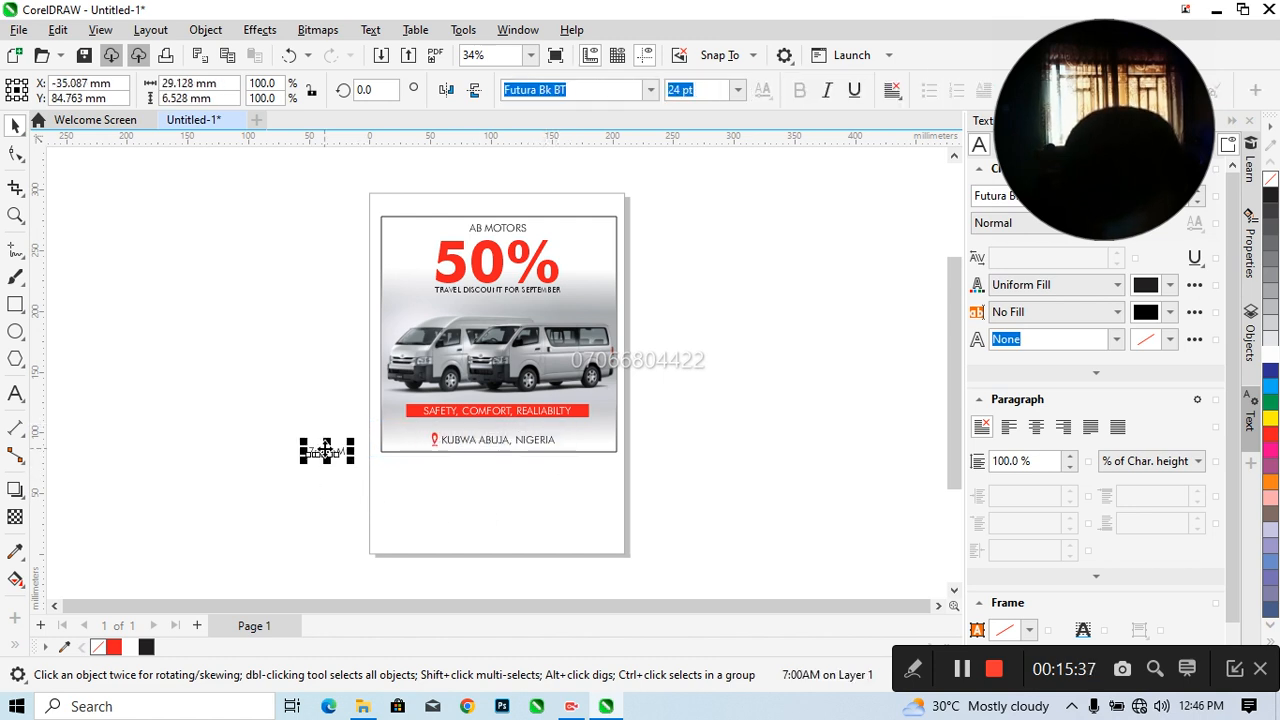
drag(322, 456, 487, 434)
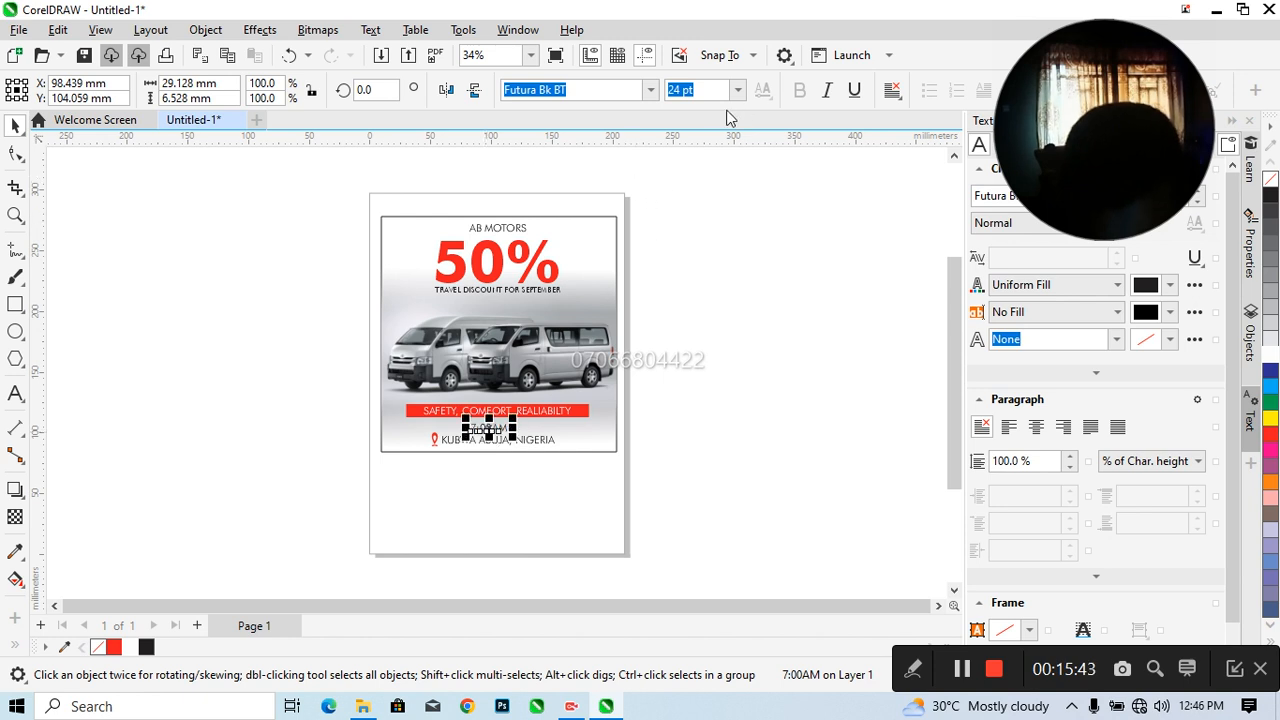
Set the 7:00AM text in bold Futura Md BT and colour it red
click(650, 90)
click(626, 172)
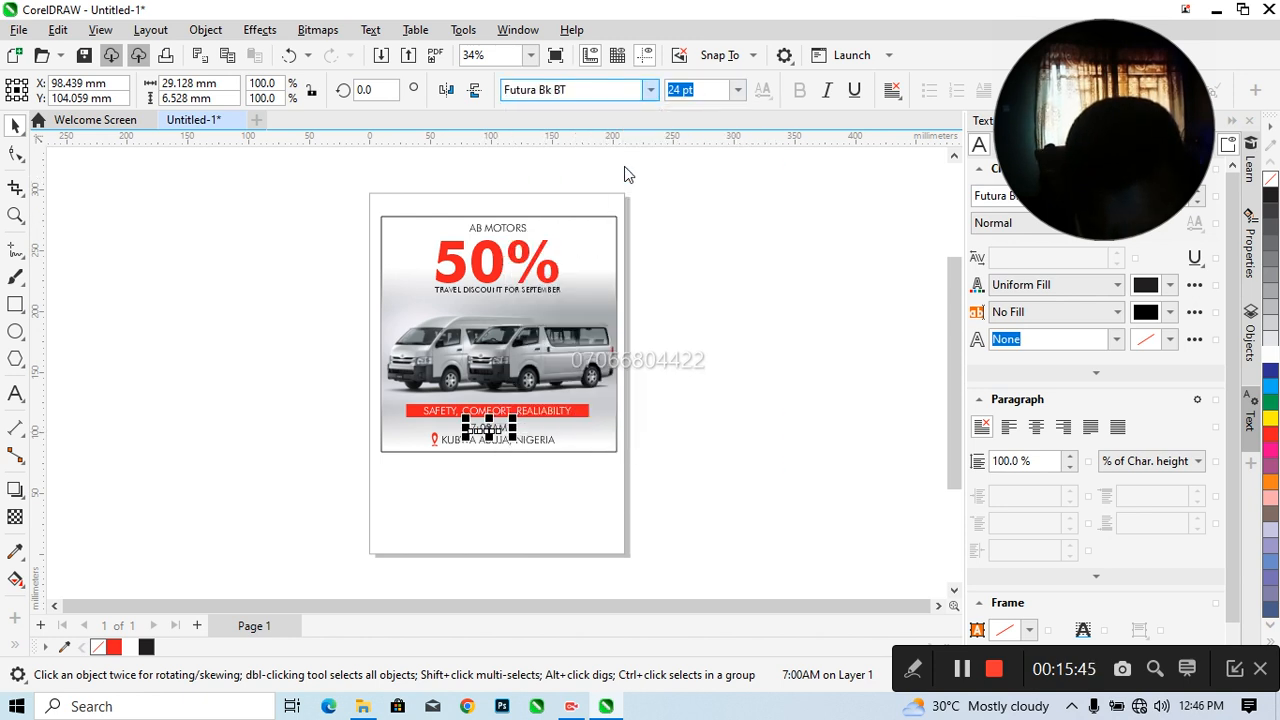
click(113, 647)
click(160, 501)
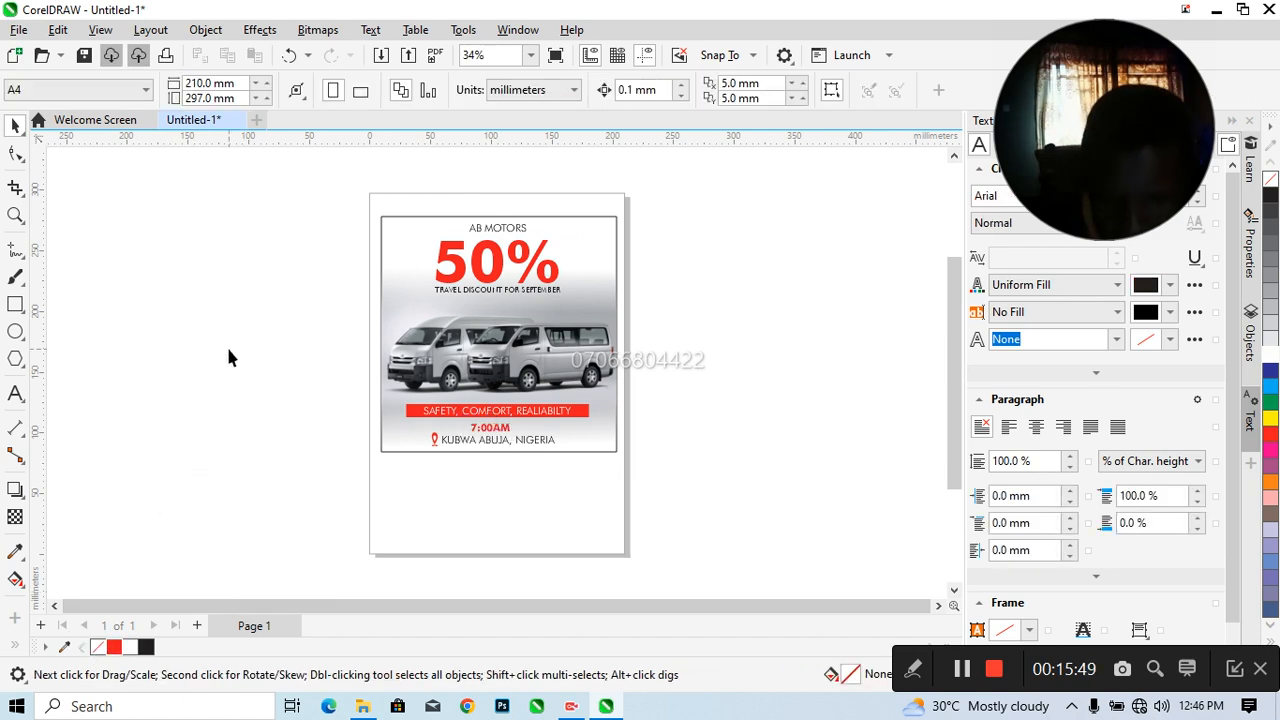
Try a 20% black fill on the flyer's background square, undo it, and fill the square with white
click(384, 231)
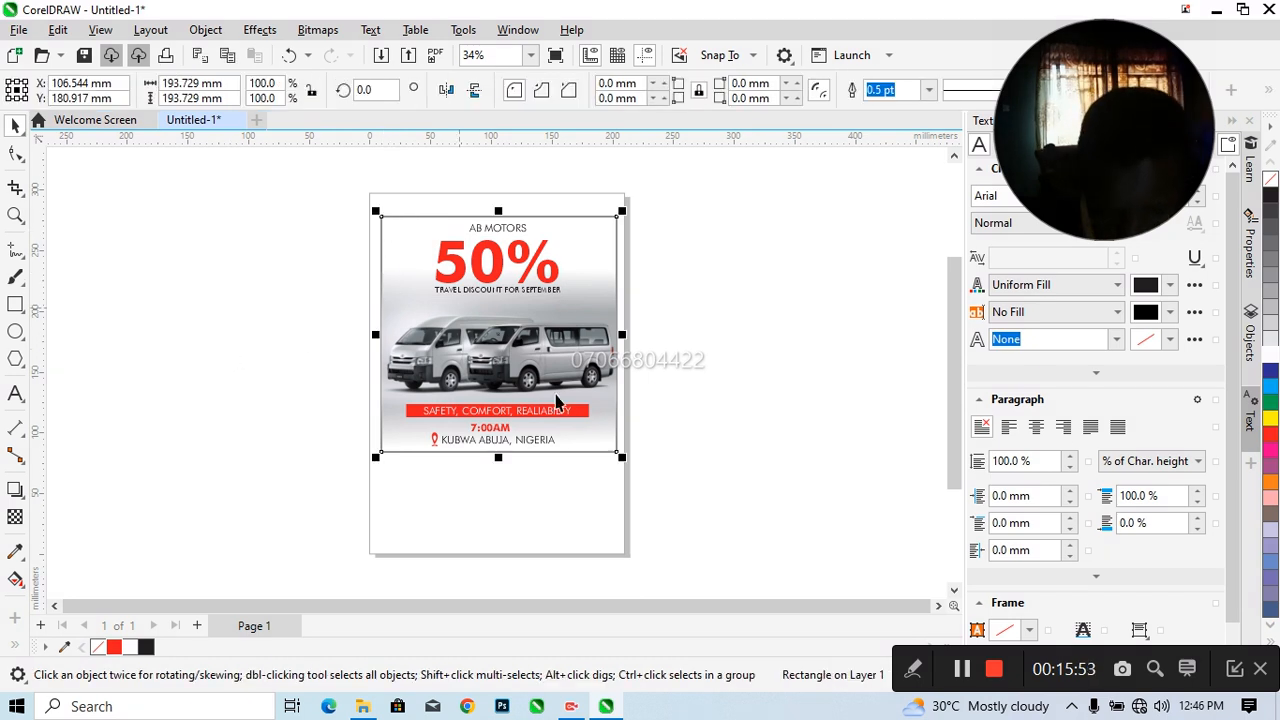
click(1271, 335)
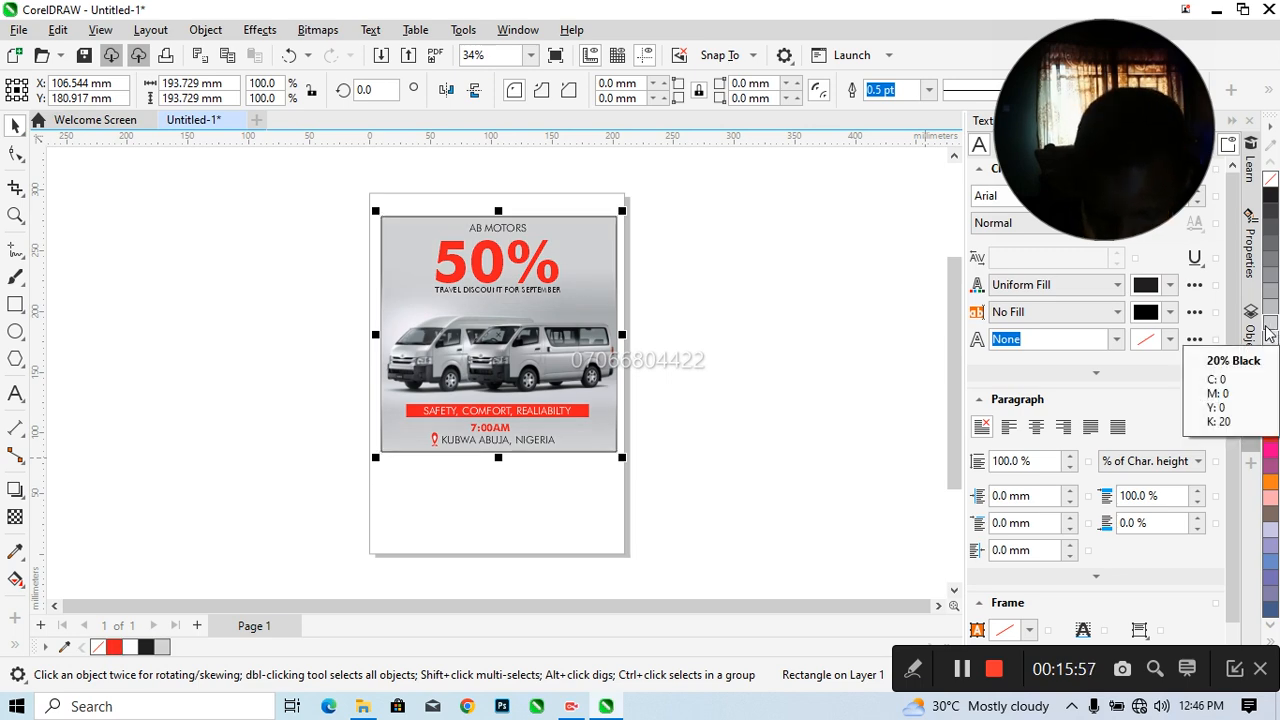
key(ctrl+z)
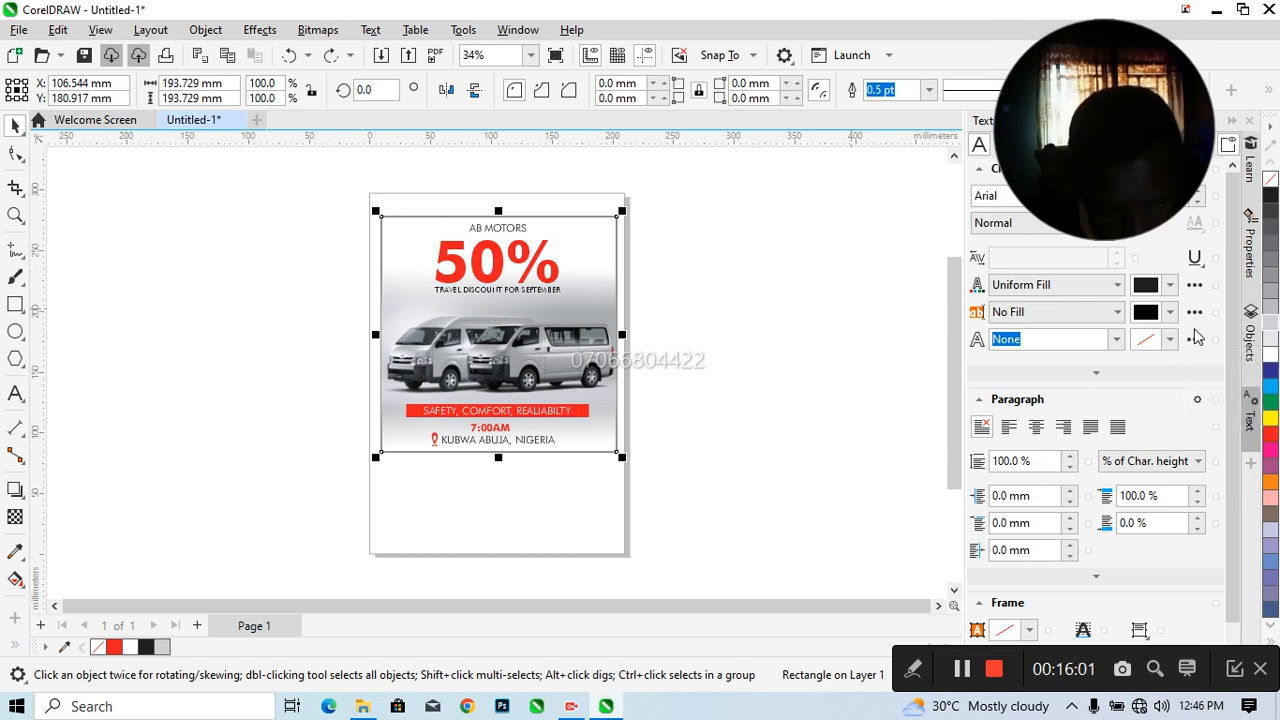
click(1271, 356)
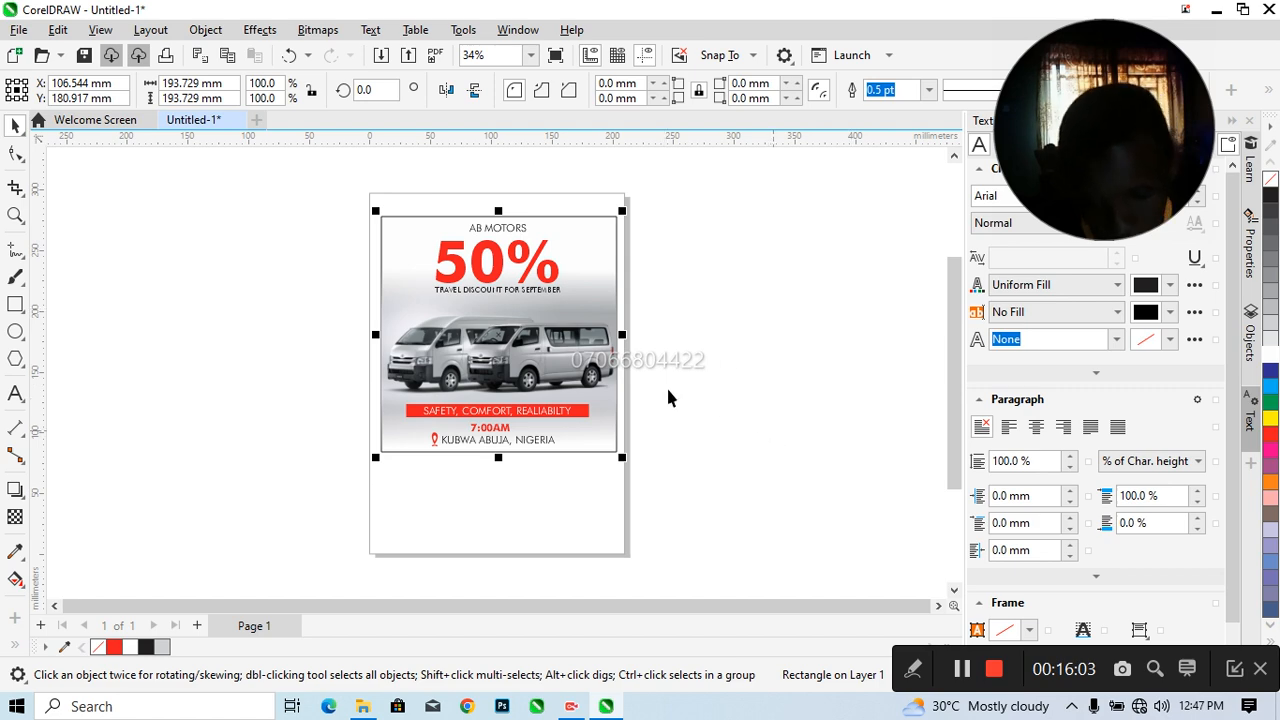
Nudge the AB MOTORS text down slightly toward the 50% headline
click(512, 233)
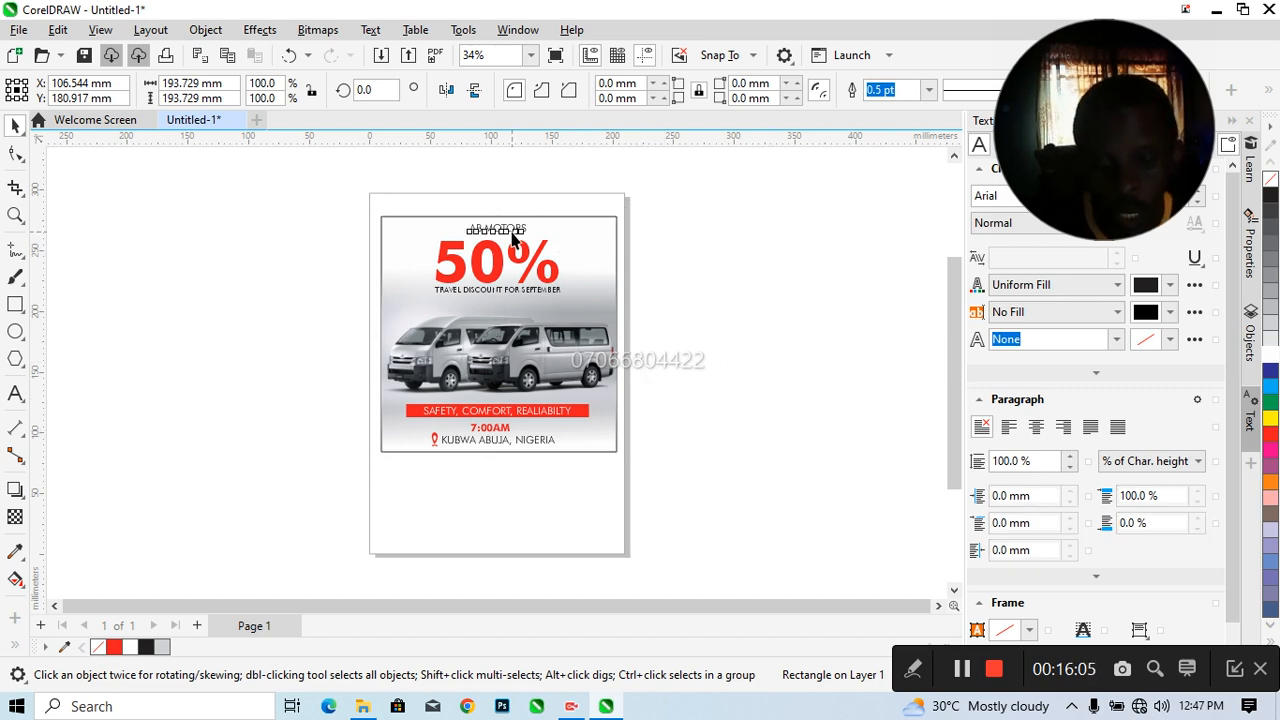
key(Down)
key(Down)
key(Down)
key(Down)
key(Down)
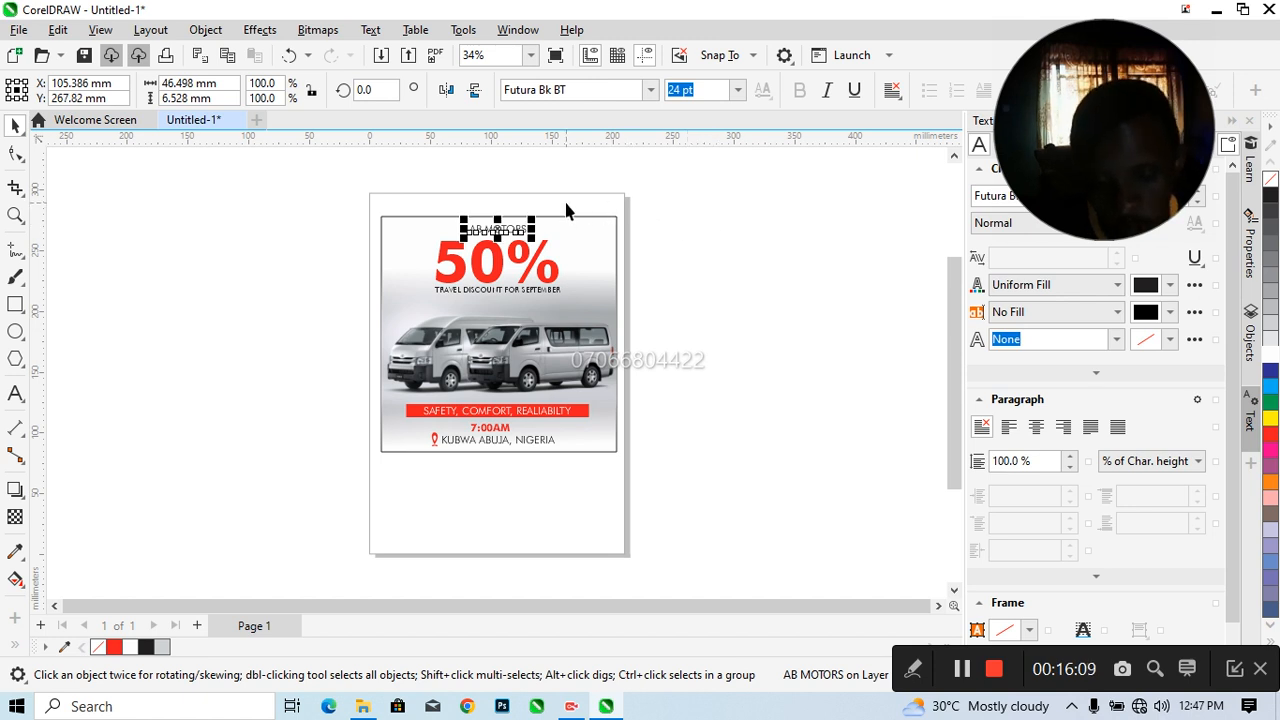
click(687, 291)
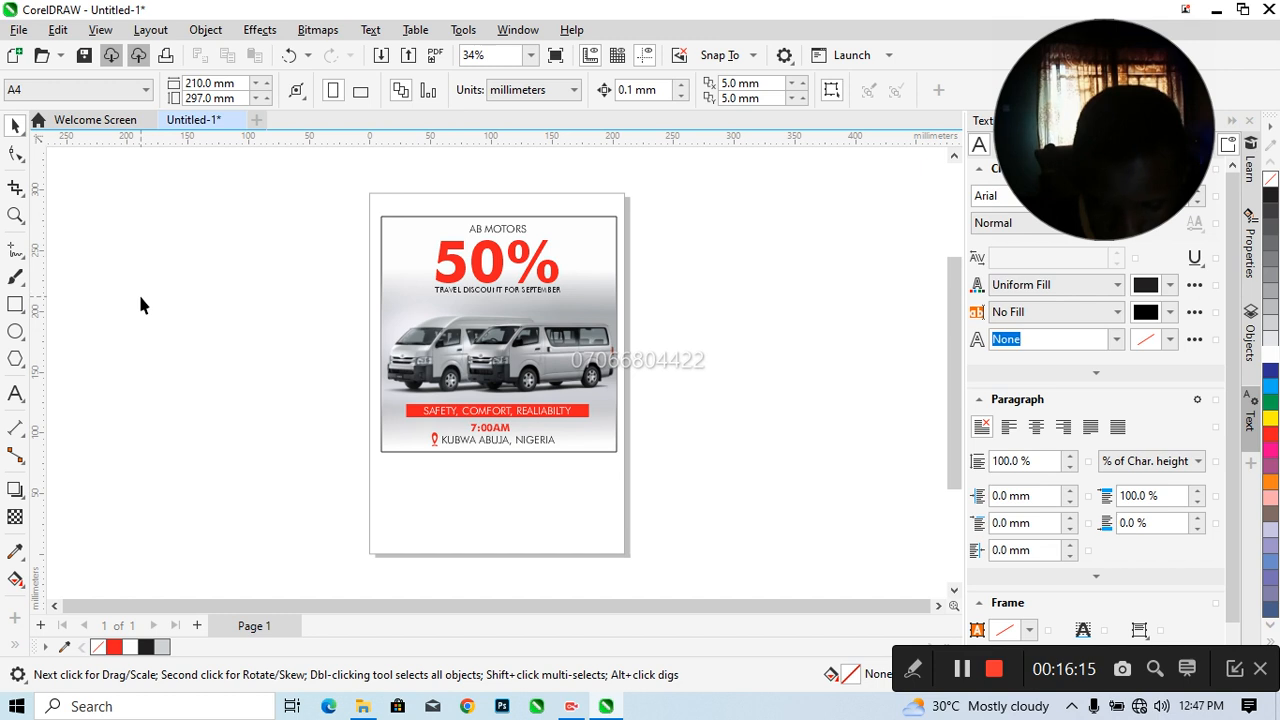
Change the location text beneath the departure time to Title Case
click(494, 448)
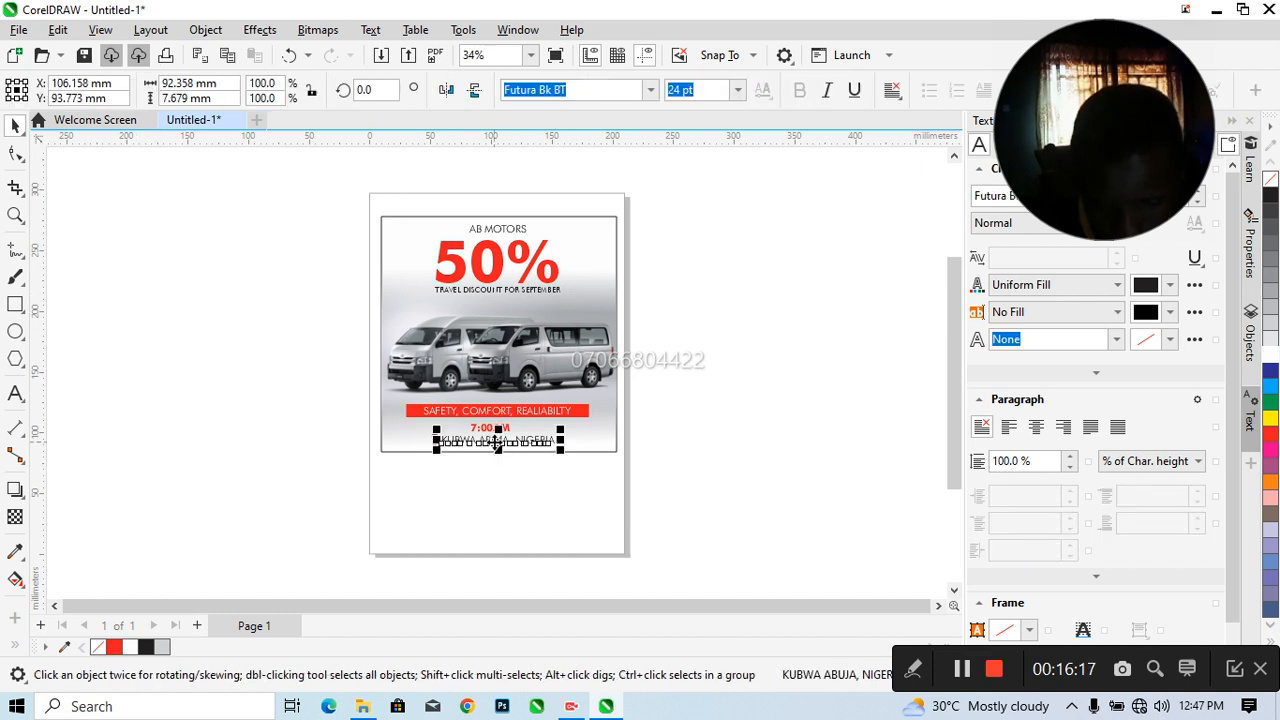
drag(440, 441, 548, 440)
right_click(548, 440)
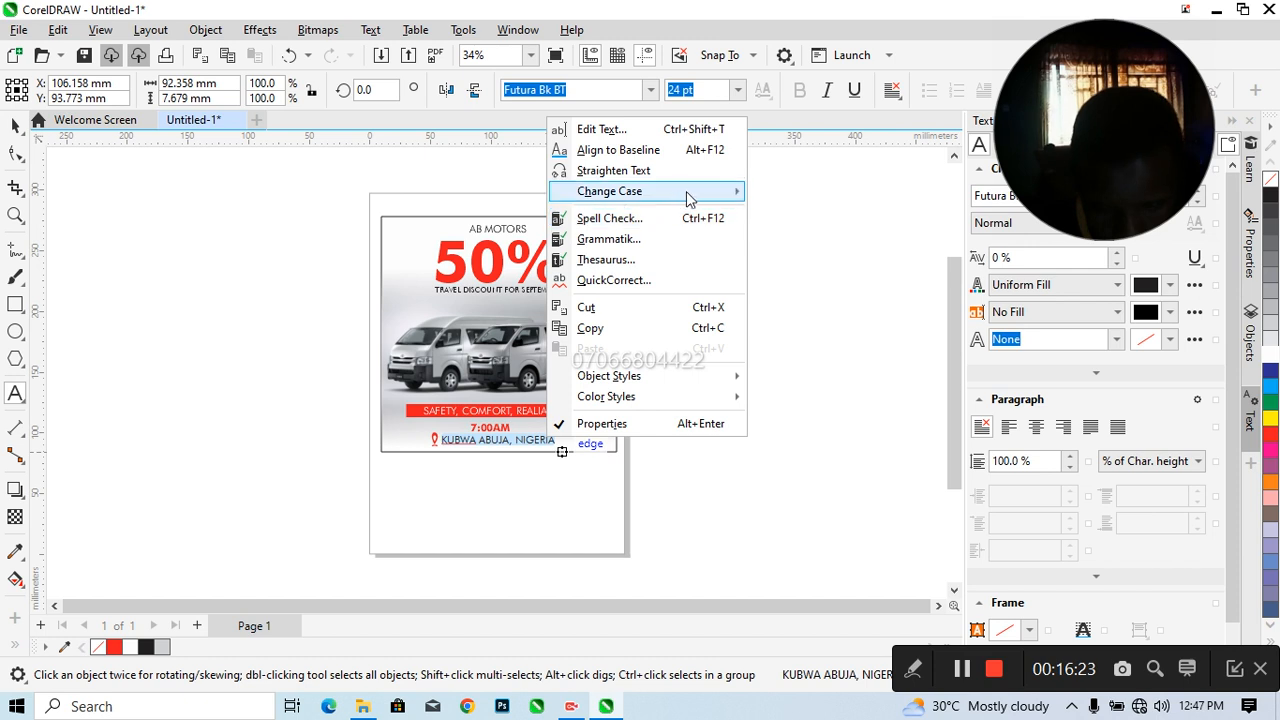
mouse_move(715, 192)
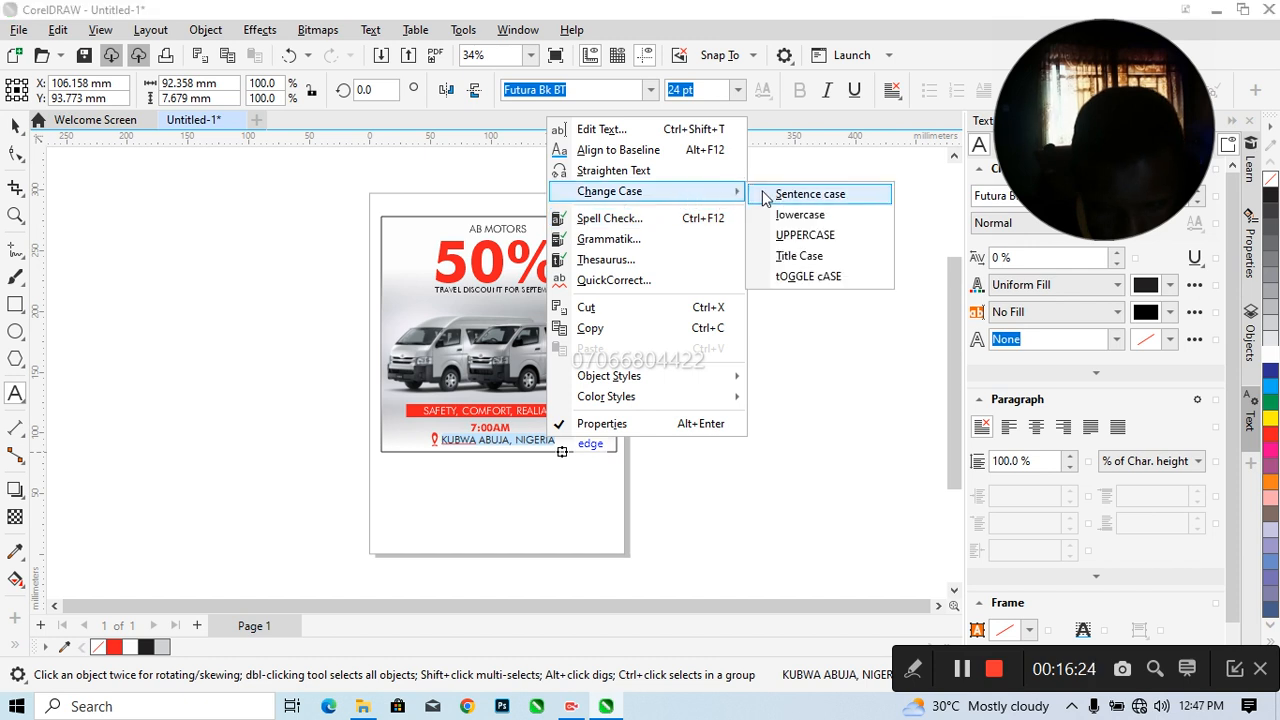
click(799, 256)
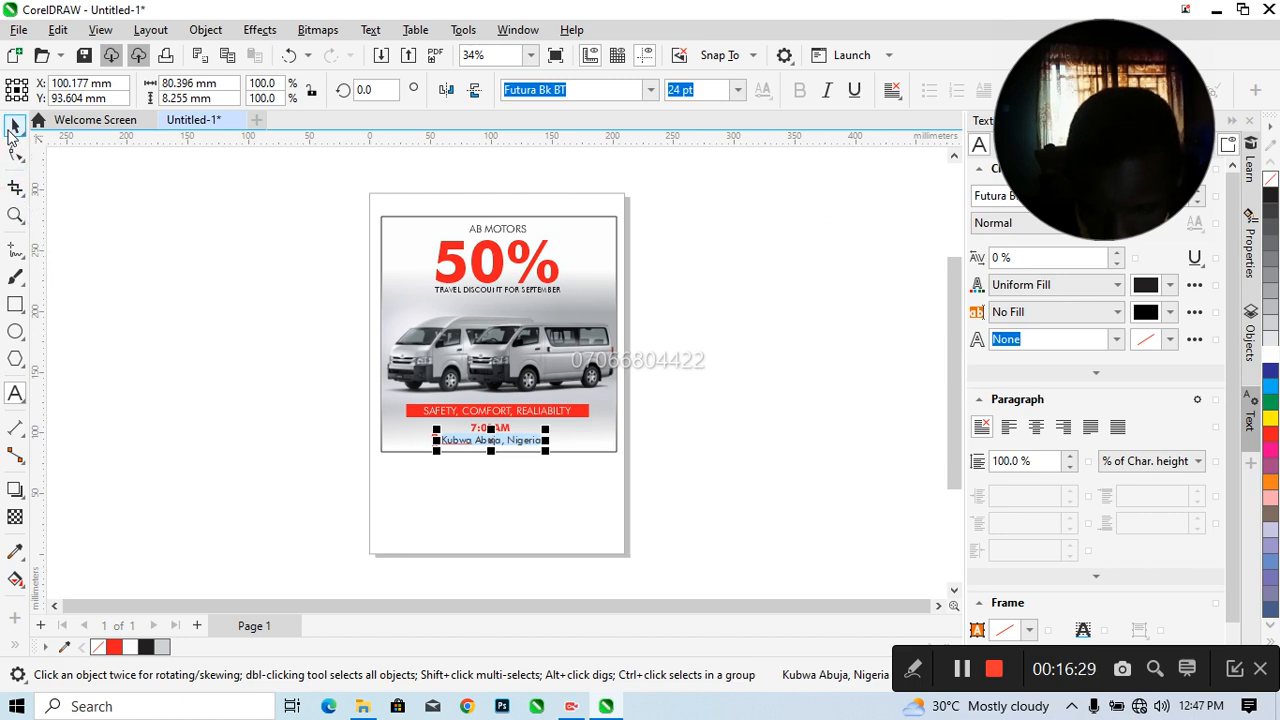
click(14, 128)
click(264, 294)
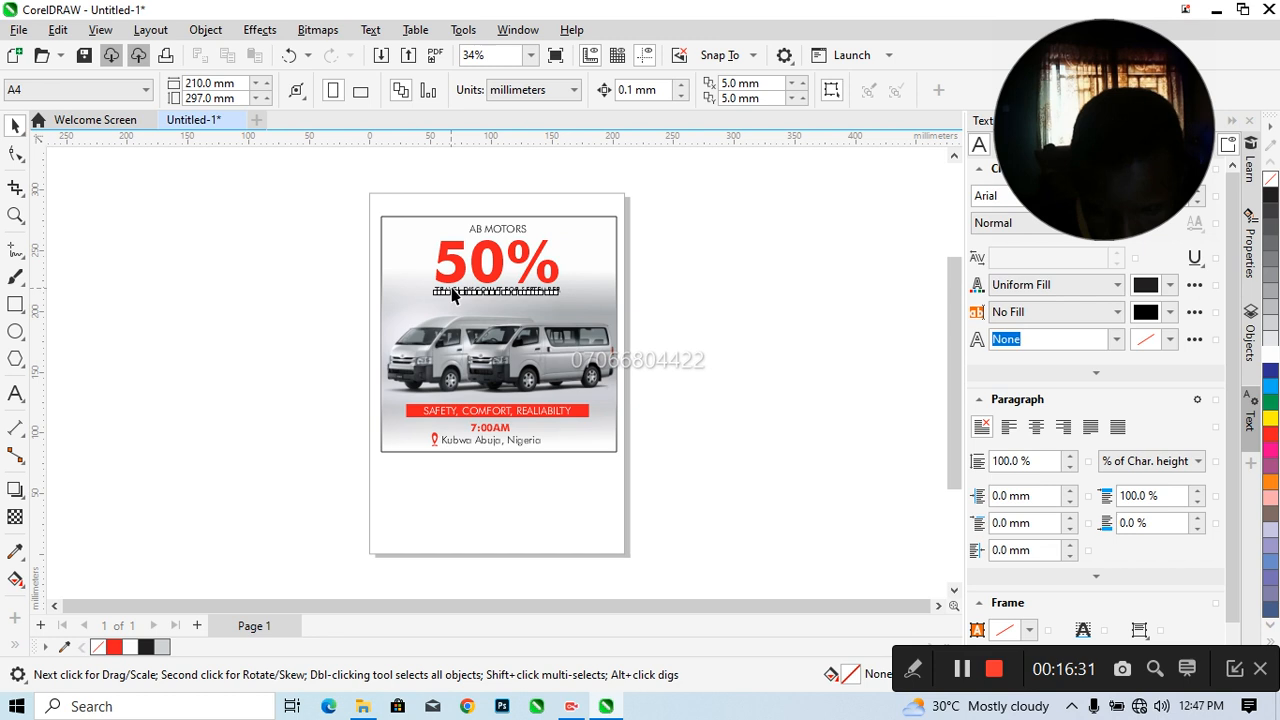
Change the travel discount line beneath the 50% headline to Title Case
double_click(447, 293)
click(447, 291)
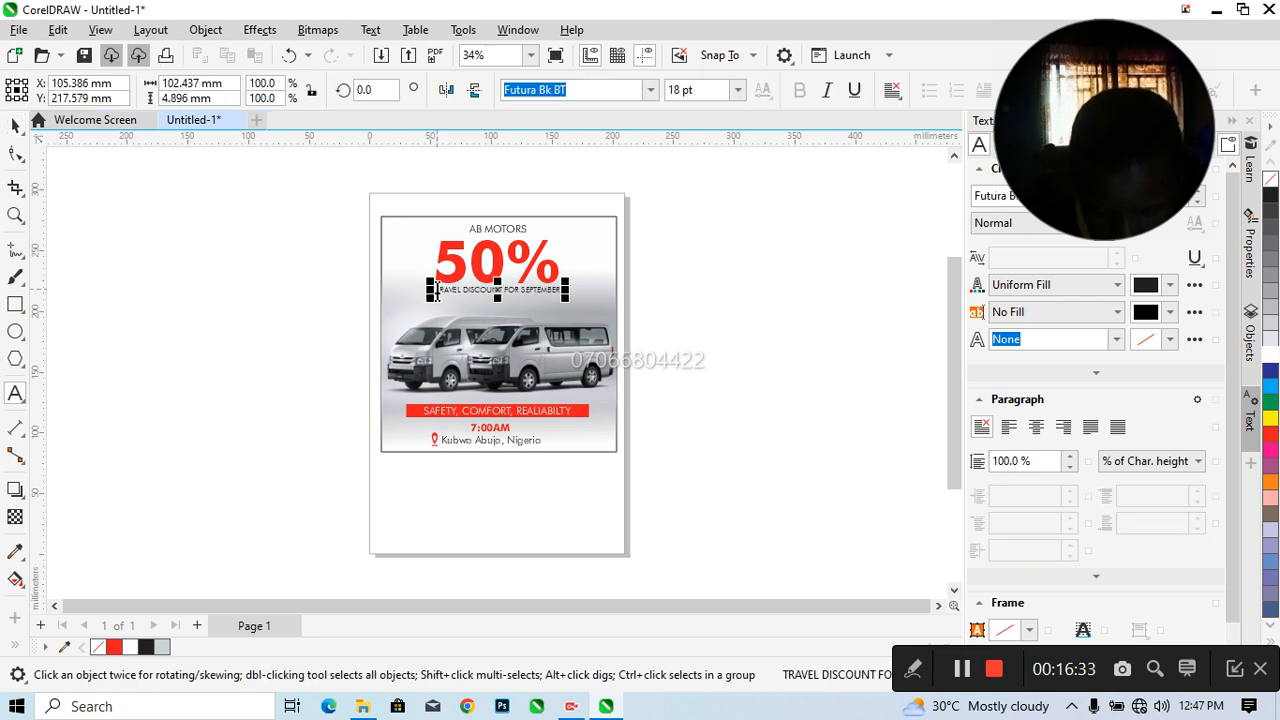
click(489, 291)
click(563, 296)
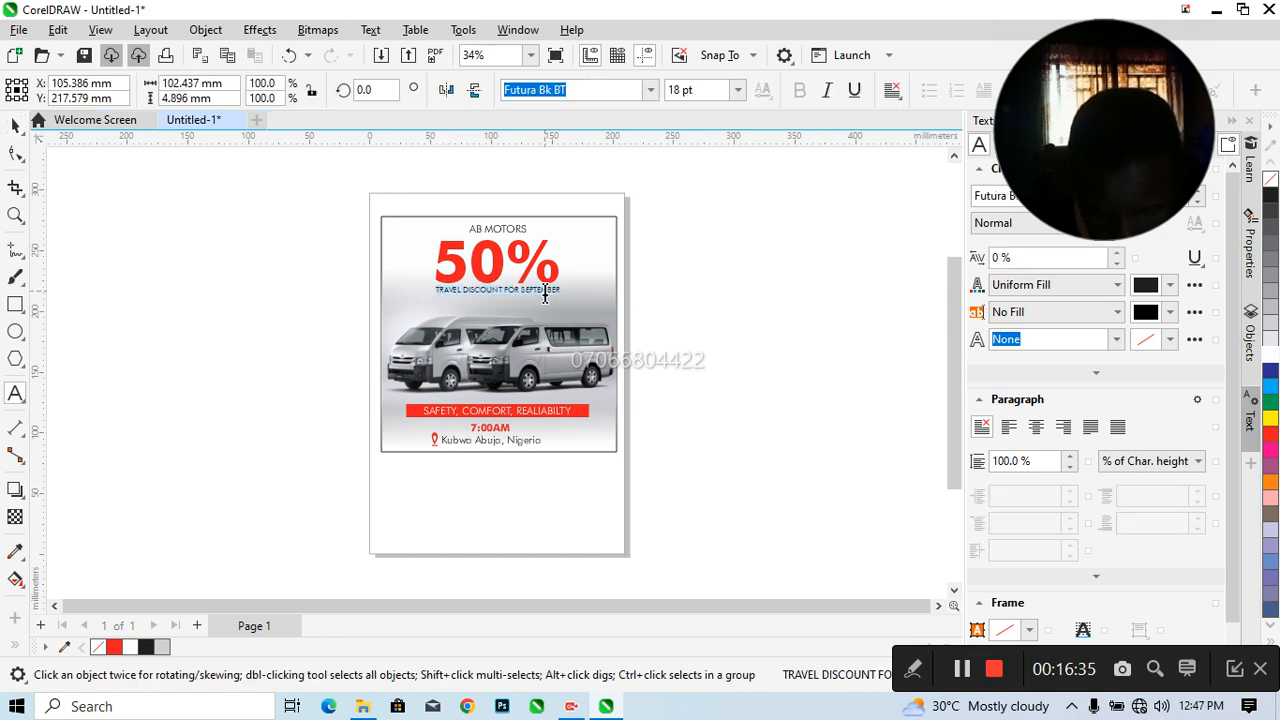
right_click(546, 295)
mouse_move(677, 370)
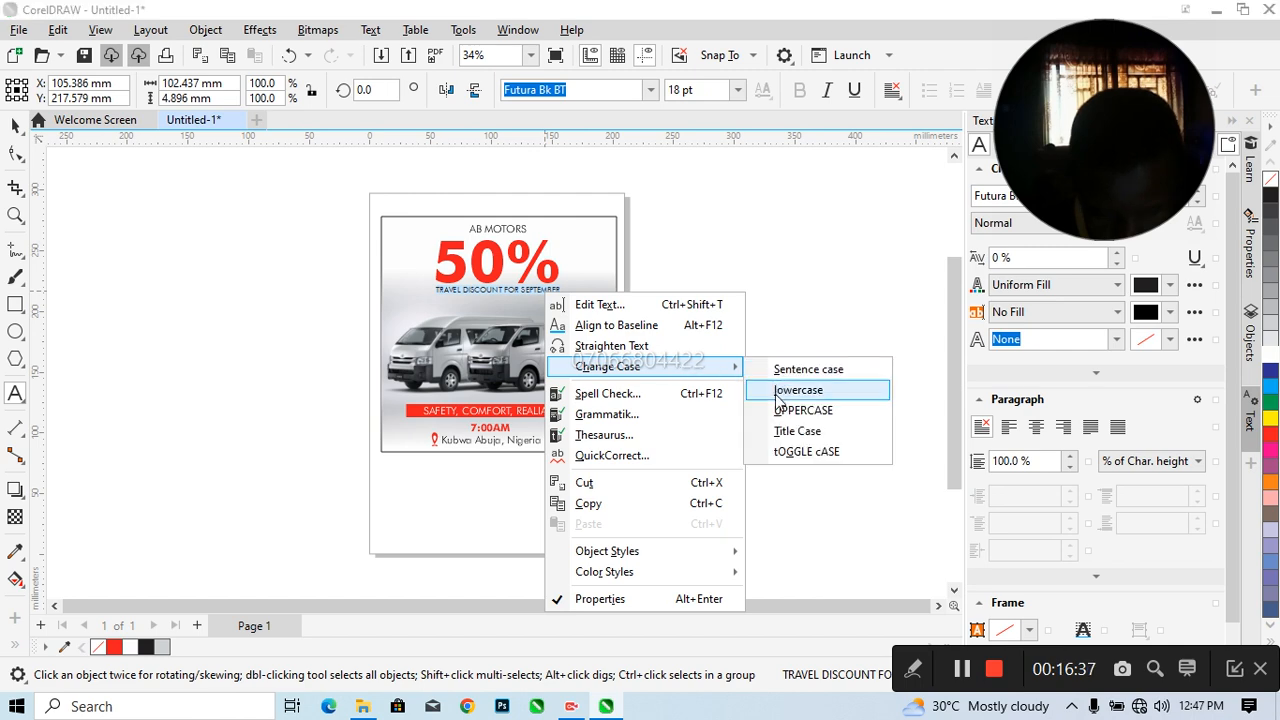
click(783, 432)
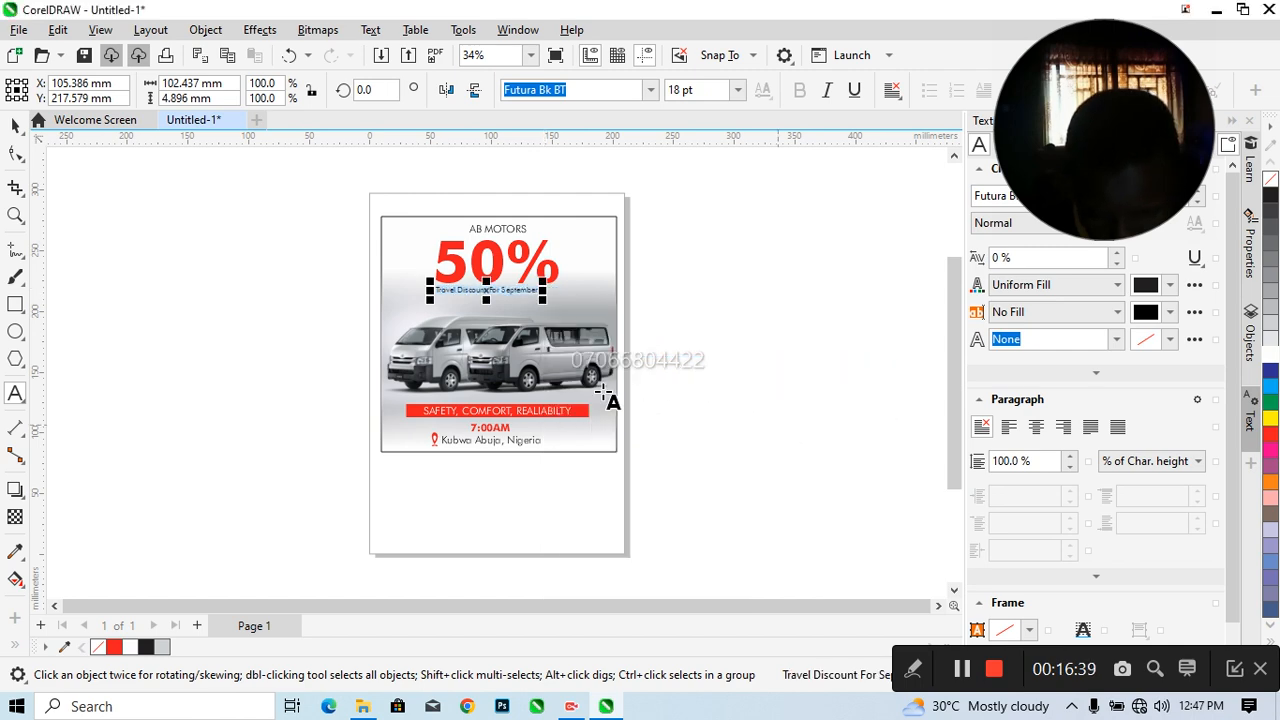
click(15, 127)
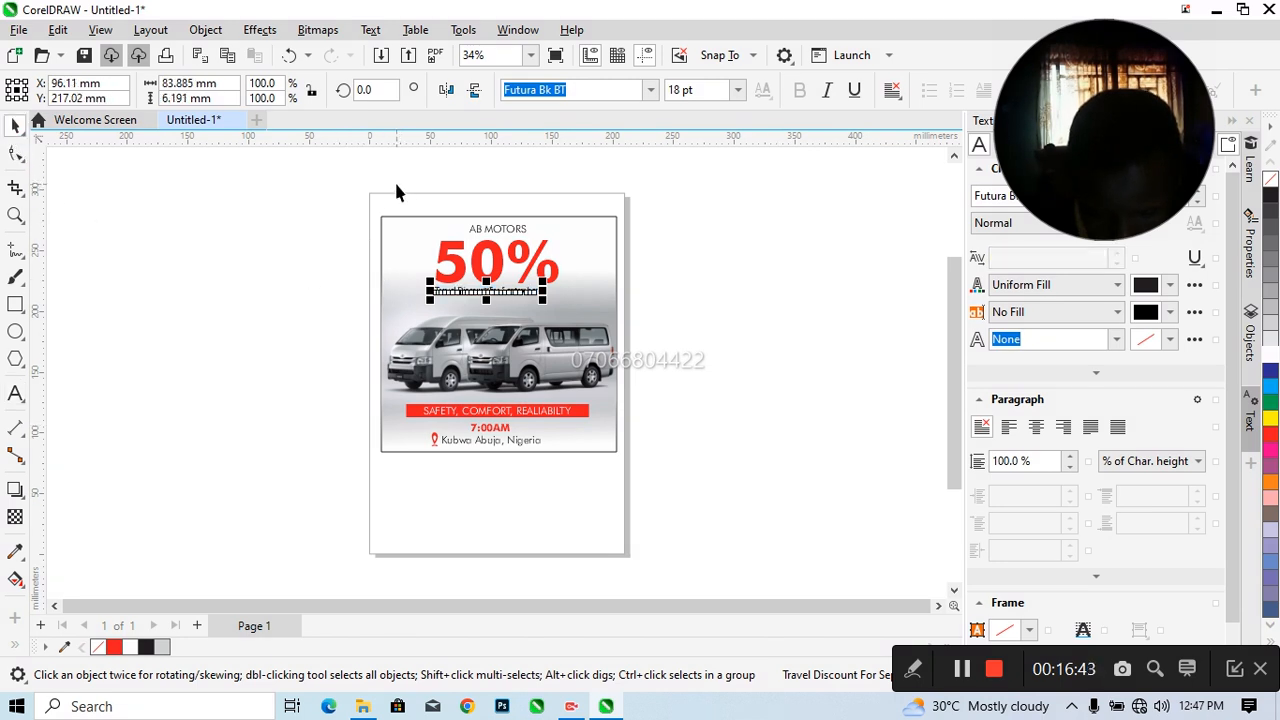
Centre AB MOTORS, the 50% headline and the travel discount line horizontally on each other and on the flyer's square
drag(404, 190, 577, 323)
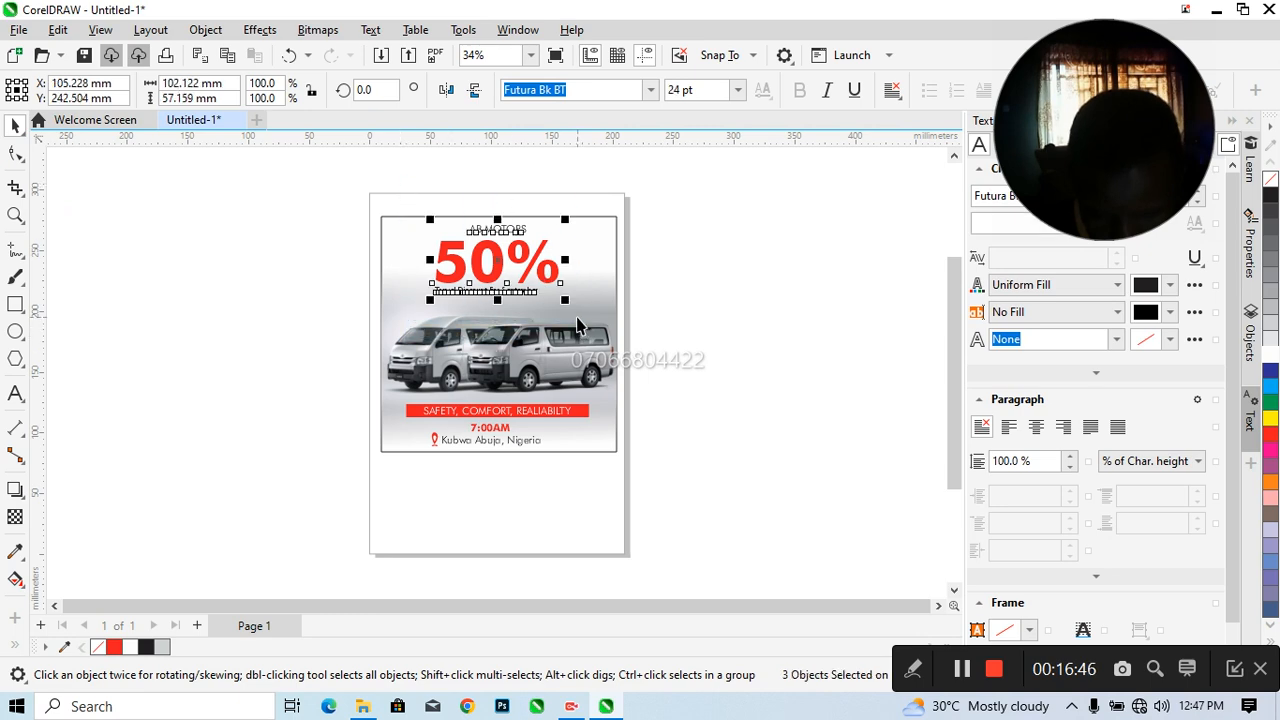
shift+click(586, 220)
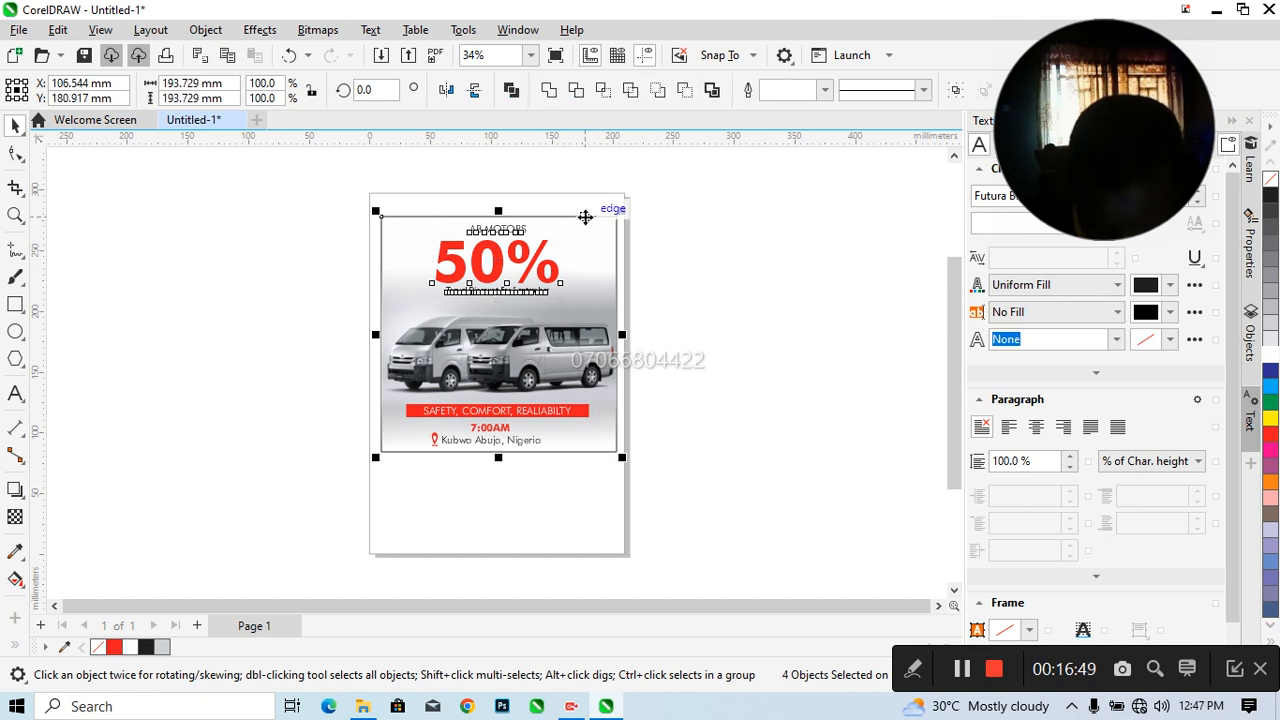
click(698, 294)
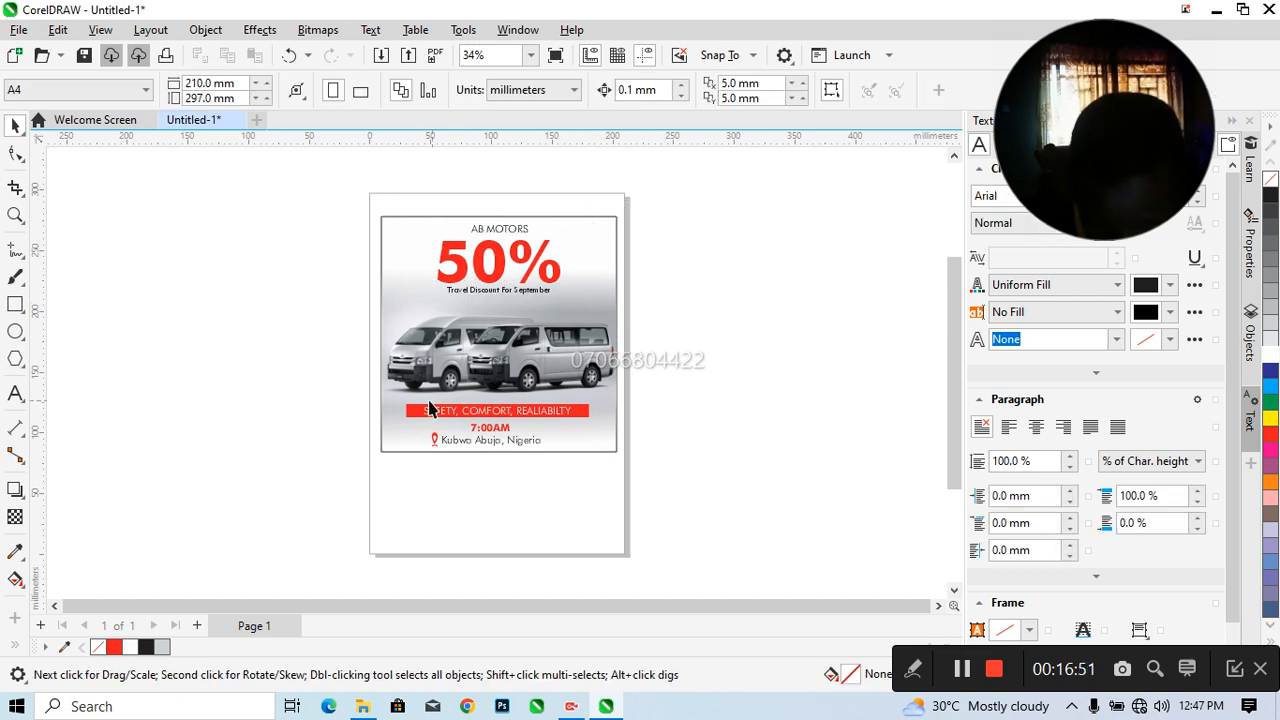
Centre the slogan bar, its text and the 7:00AM text horizontally on the flyer's square
drag(544, 428, 643, 434)
key(c)
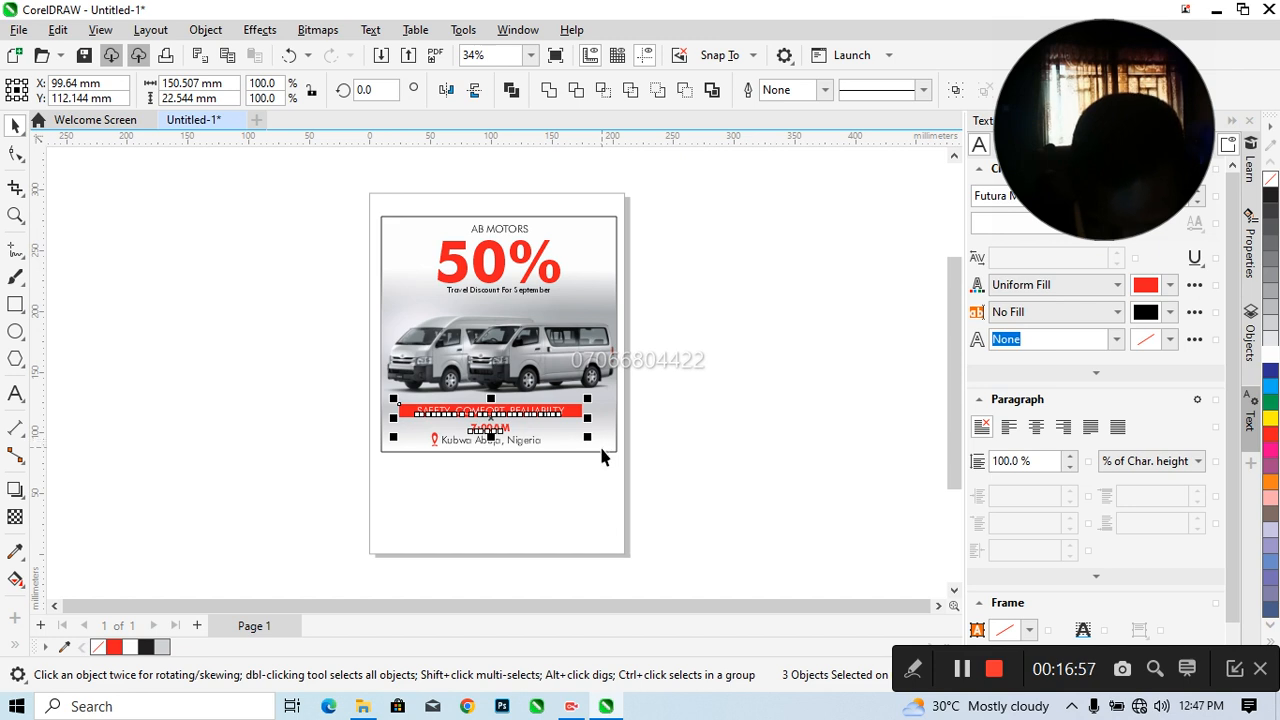
shift+click(599, 444)
key(c)
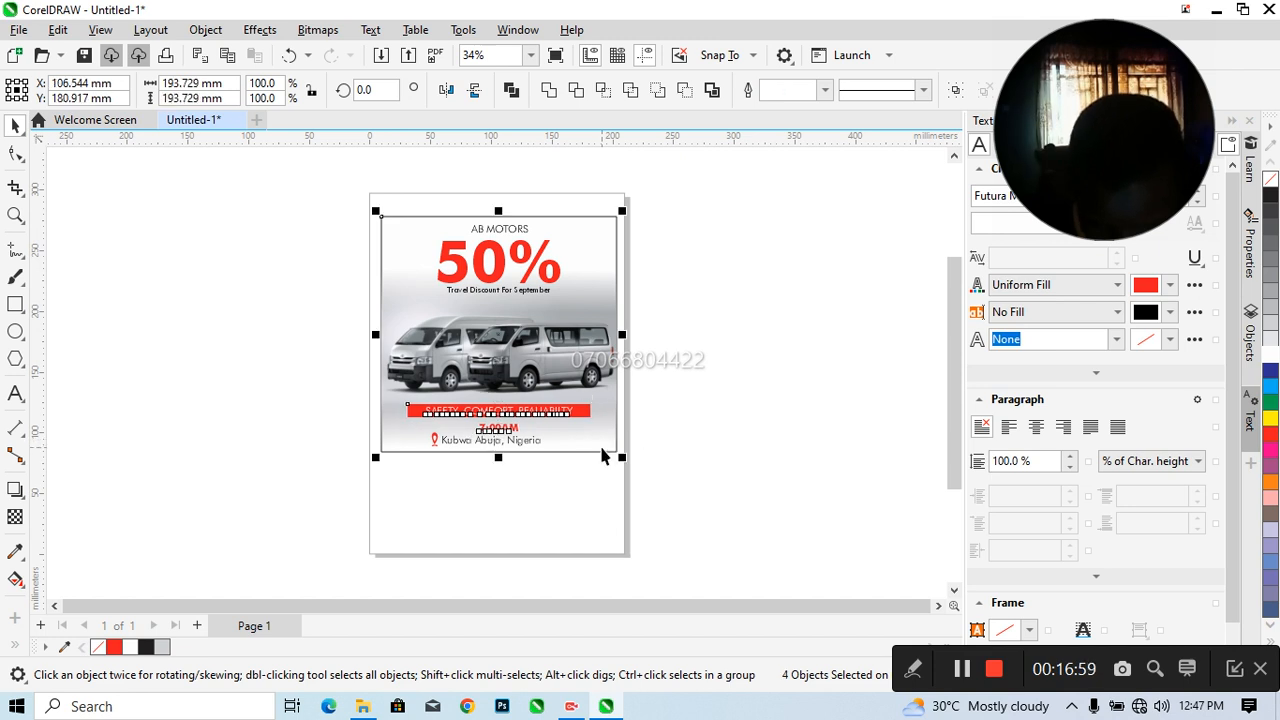
click(698, 456)
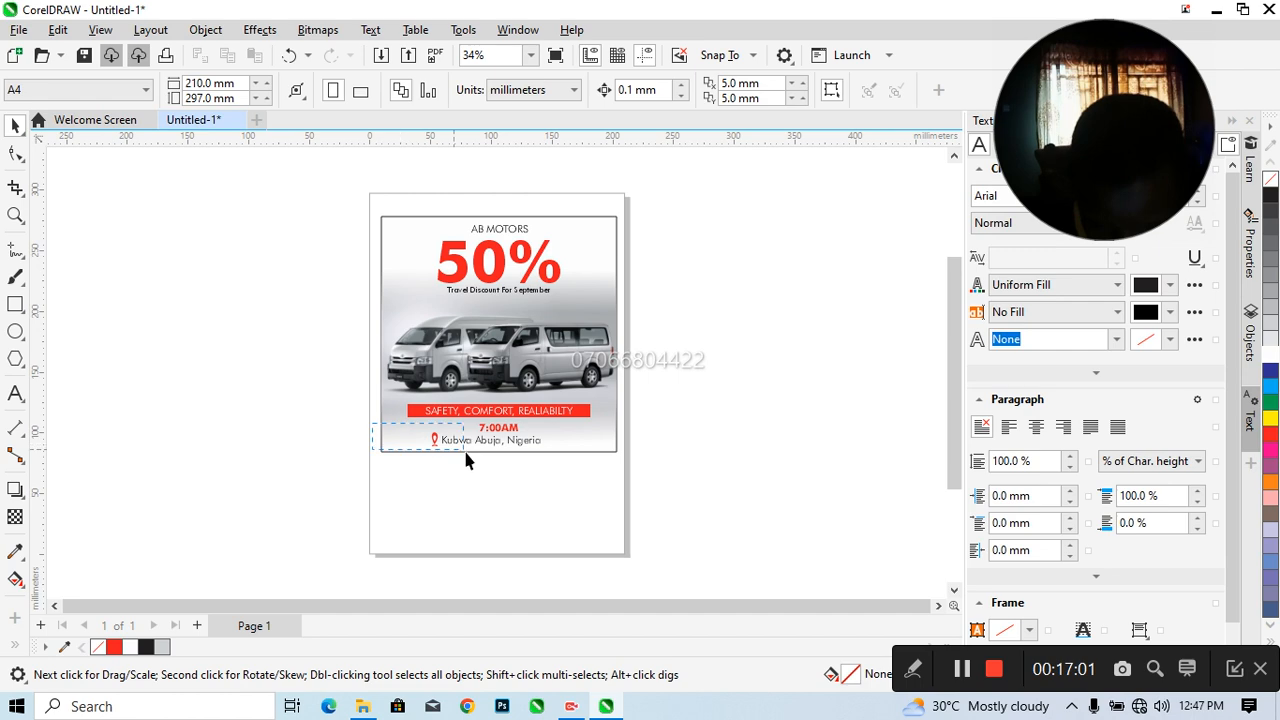
Group the pin icon with the location text and centre the group horizontally on the flyer
drag(543, 466, 415, 436)
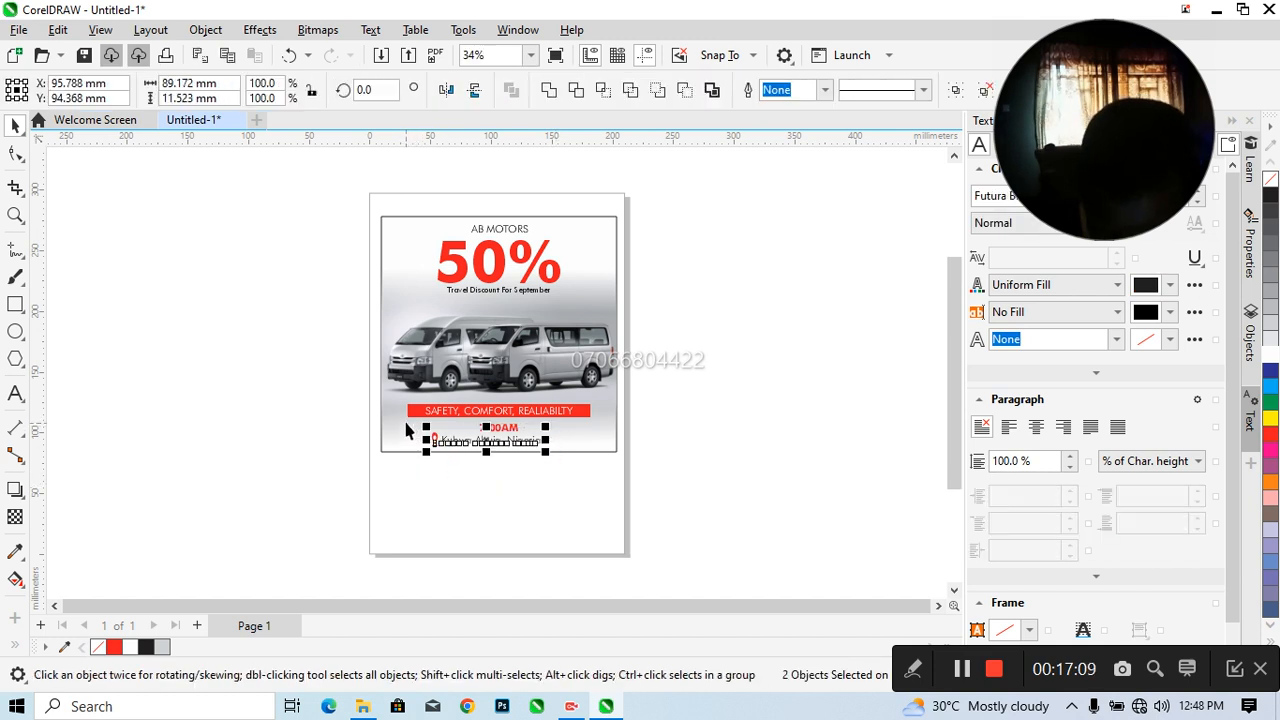
key(ctrl+g)
shift+click(411, 443)
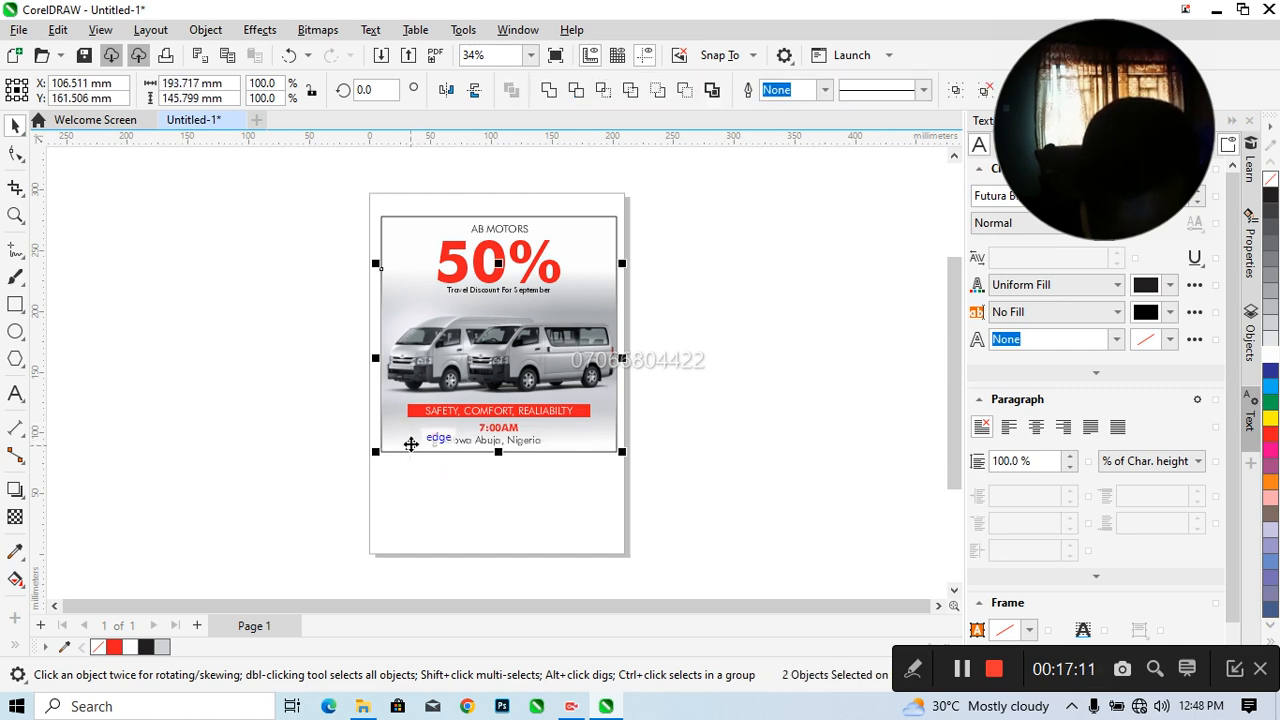
click(315, 452)
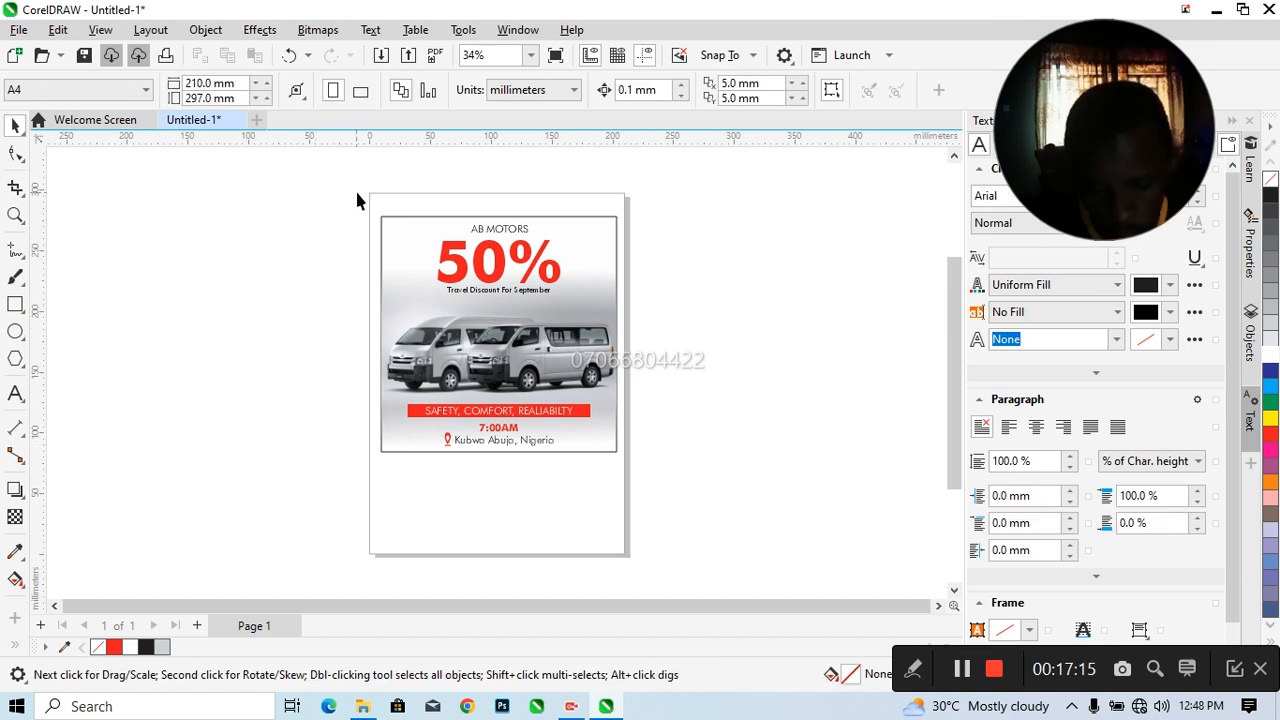
Select all the flyer's objects and save the drawing in Documents as AB MOTORS in CorelDRAW format
drag(357, 200, 661, 464)
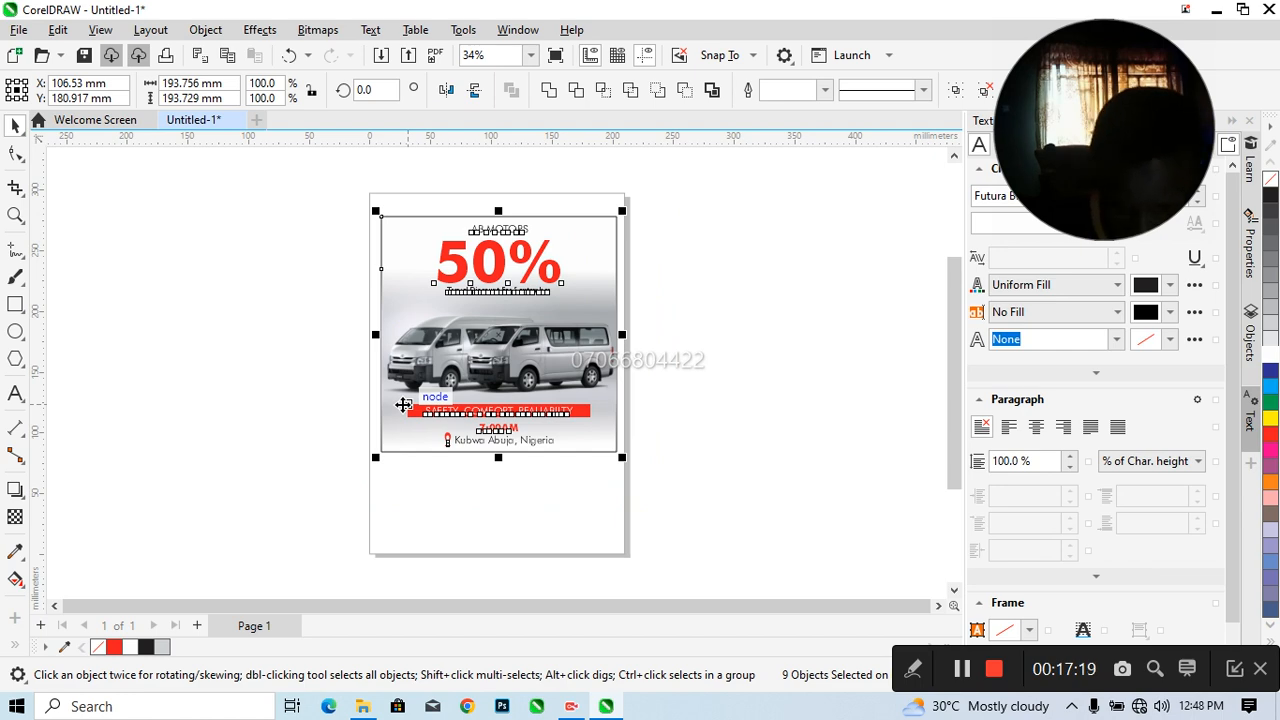
key(ctrl+s)
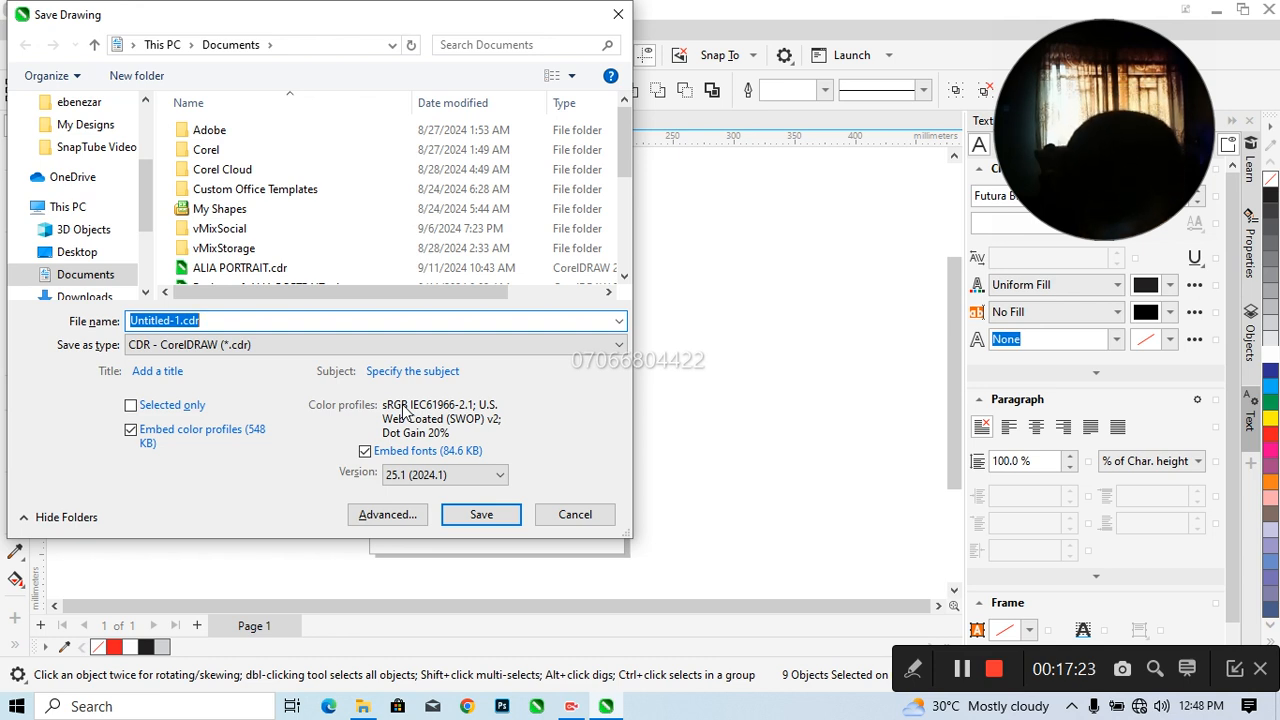
text(AB MOTORS)
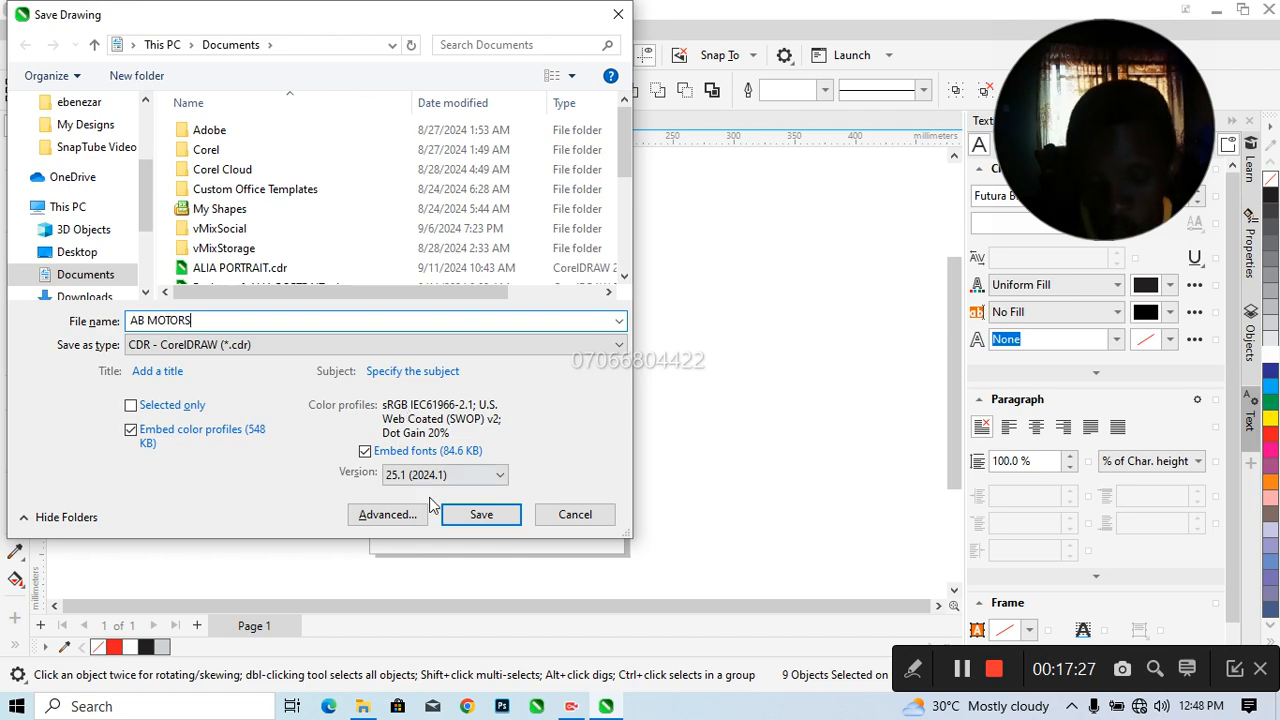
click(466, 510)
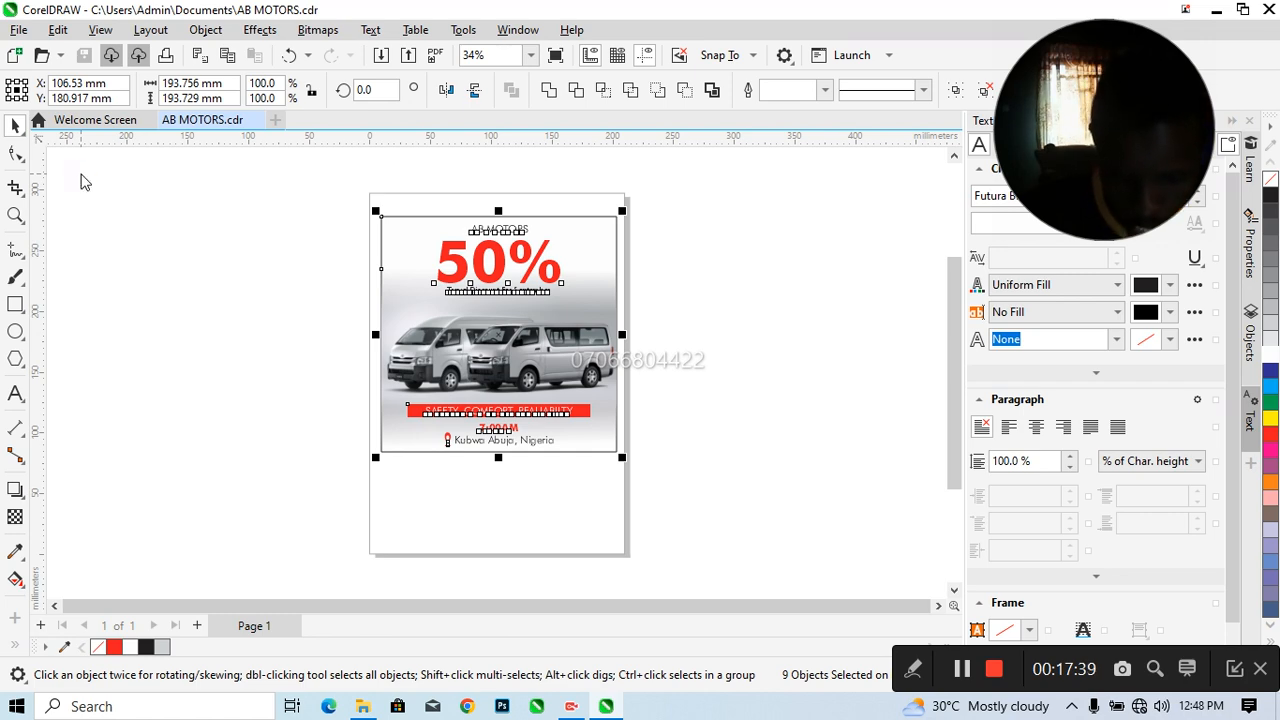
Start exporting the flyer to the Desktop as AB MOTORS.jpg in JPEG format, bringing up the JPEG export settings
key(ctrl+e)
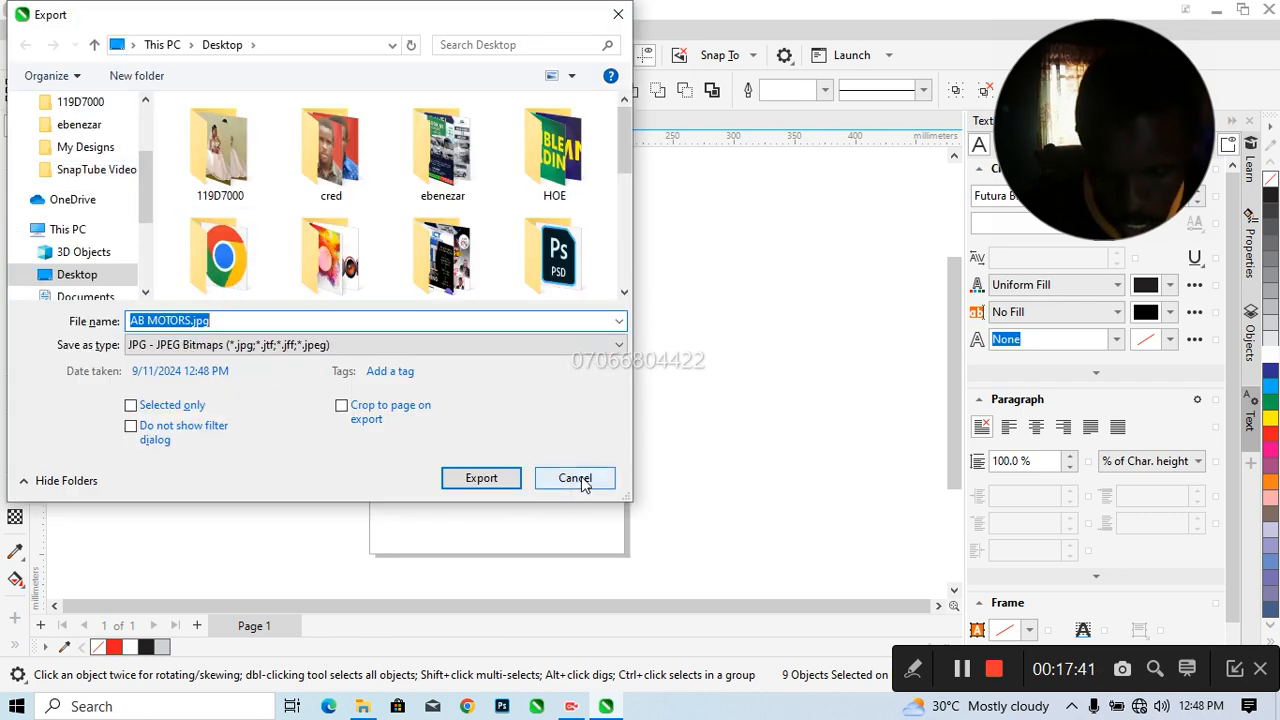
click(575, 478)
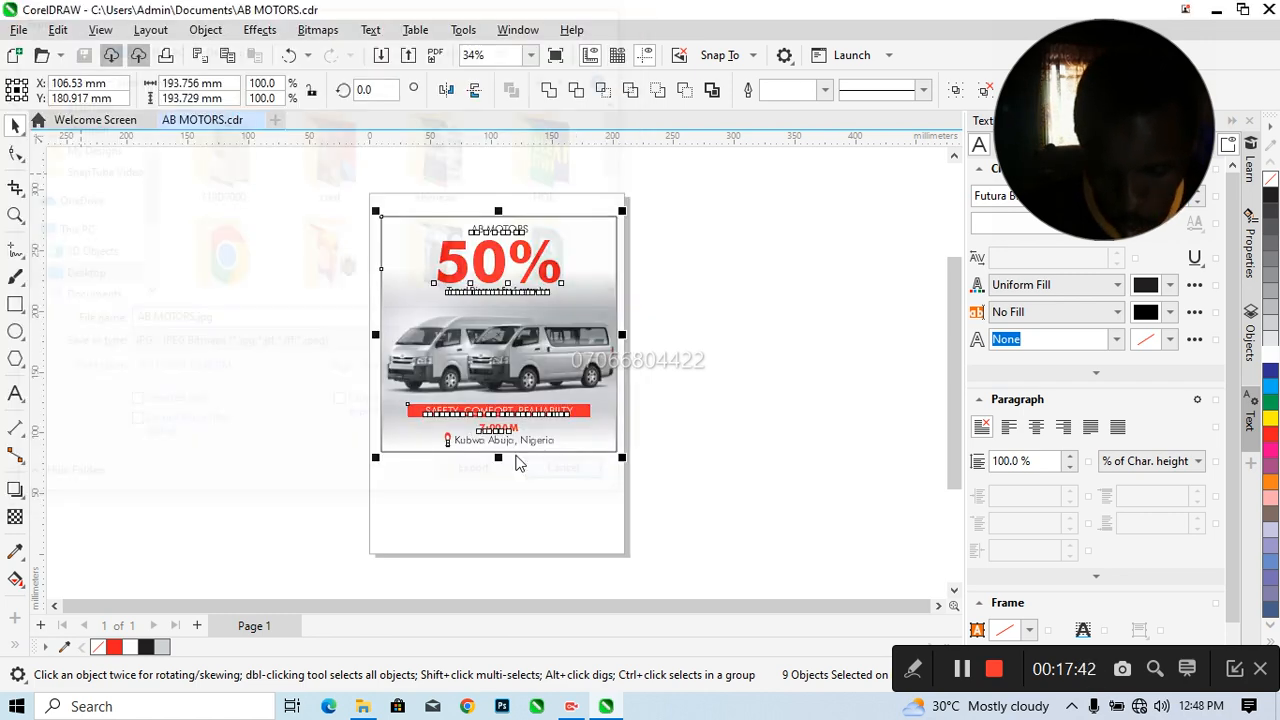
click(18, 30)
click(59, 363)
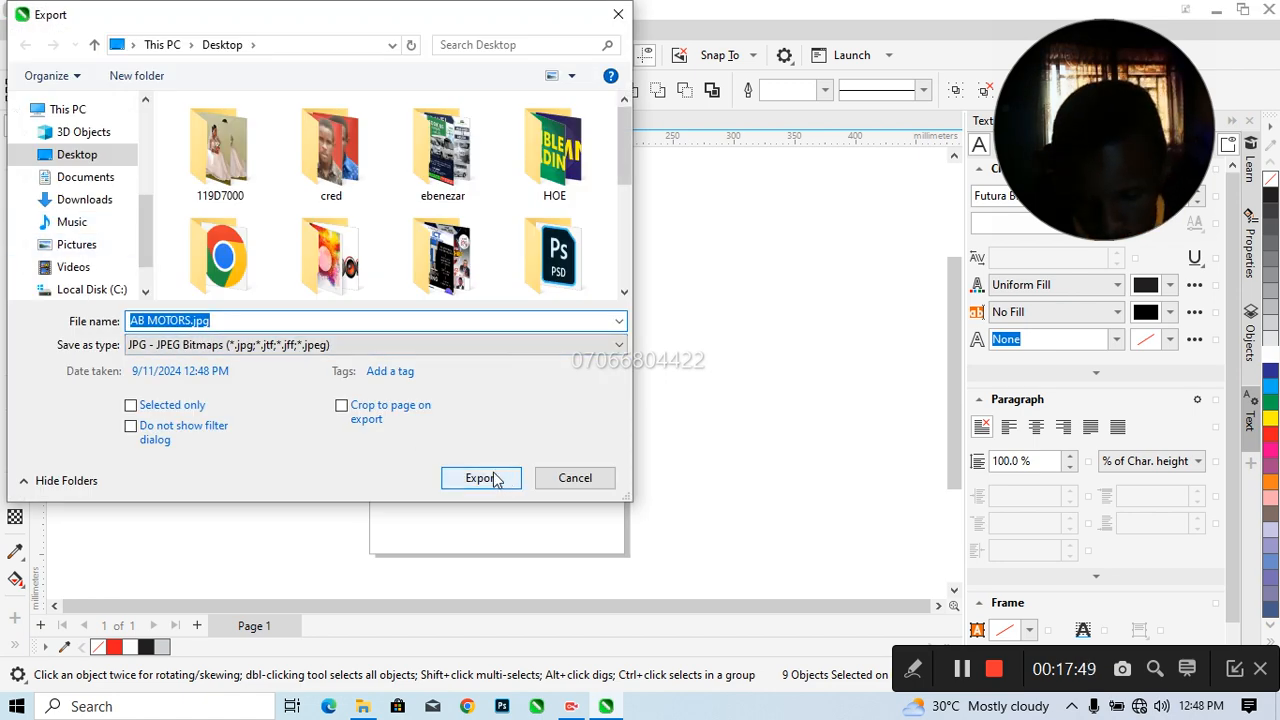
click(316, 320)
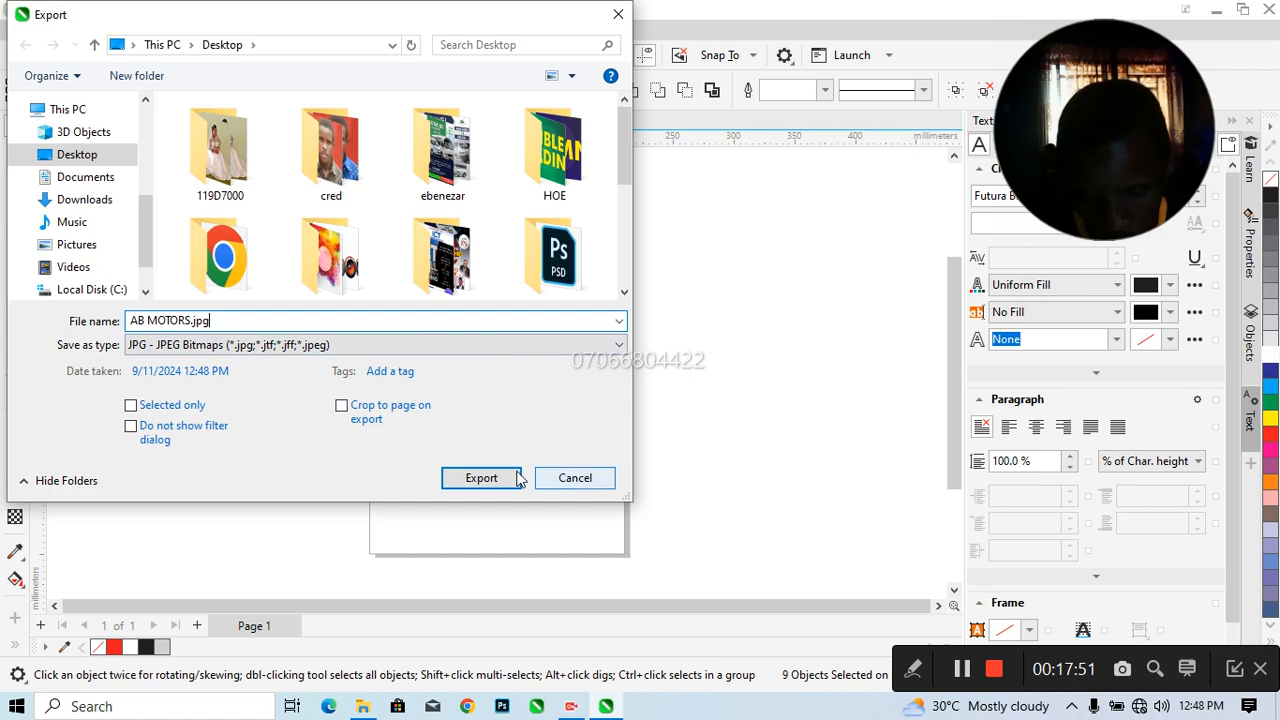
click(481, 478)
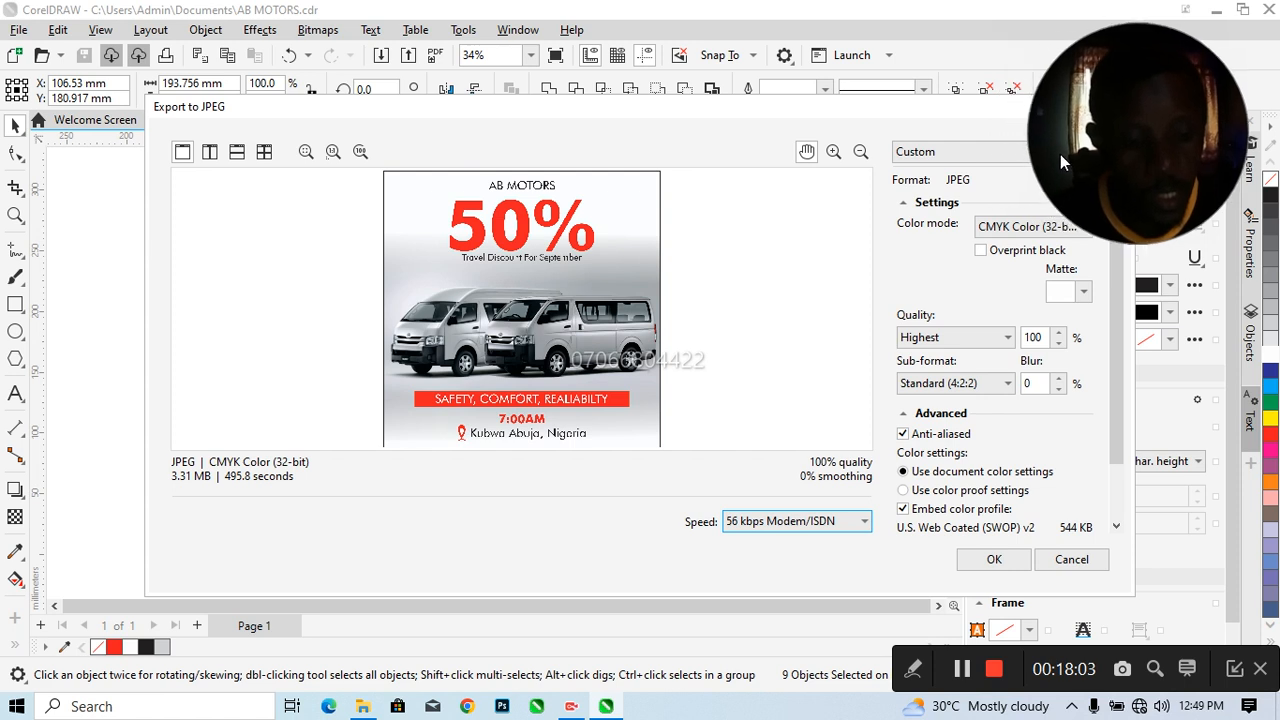
Export the JPEG with RGB Color (24-bit) mode and High quality, and clear the object selection on the page
click(1035, 228)
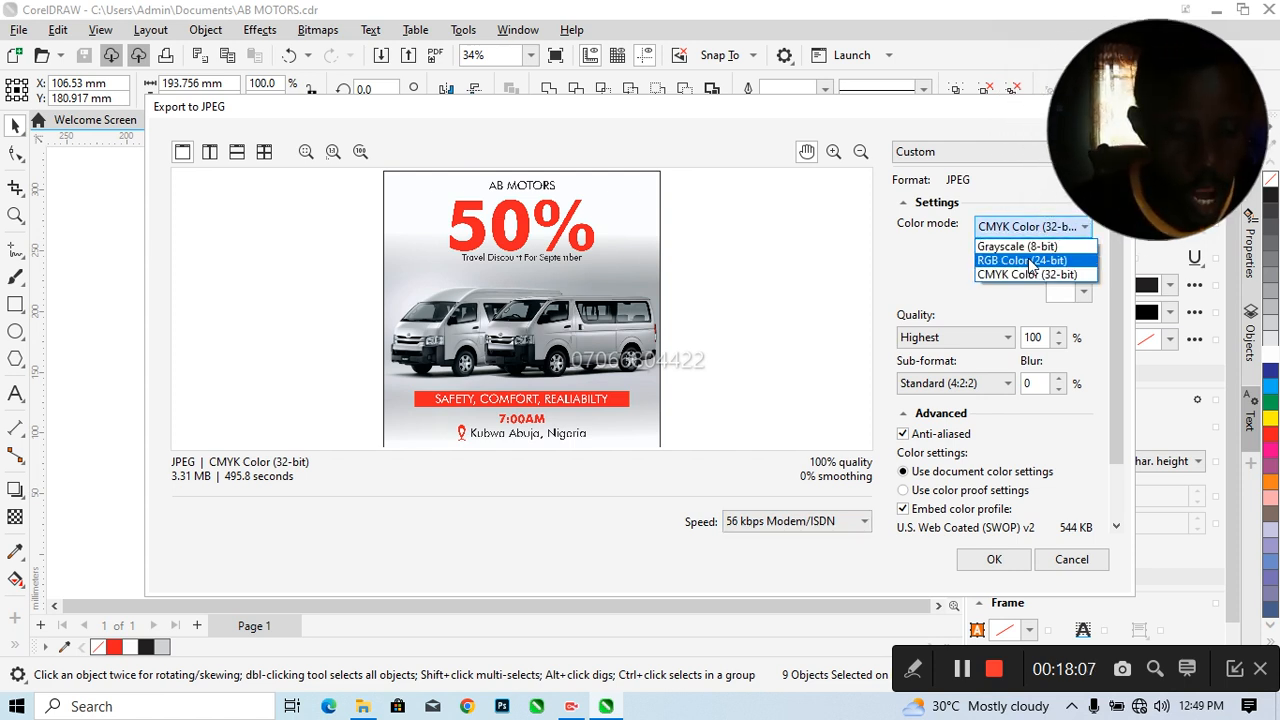
click(1030, 261)
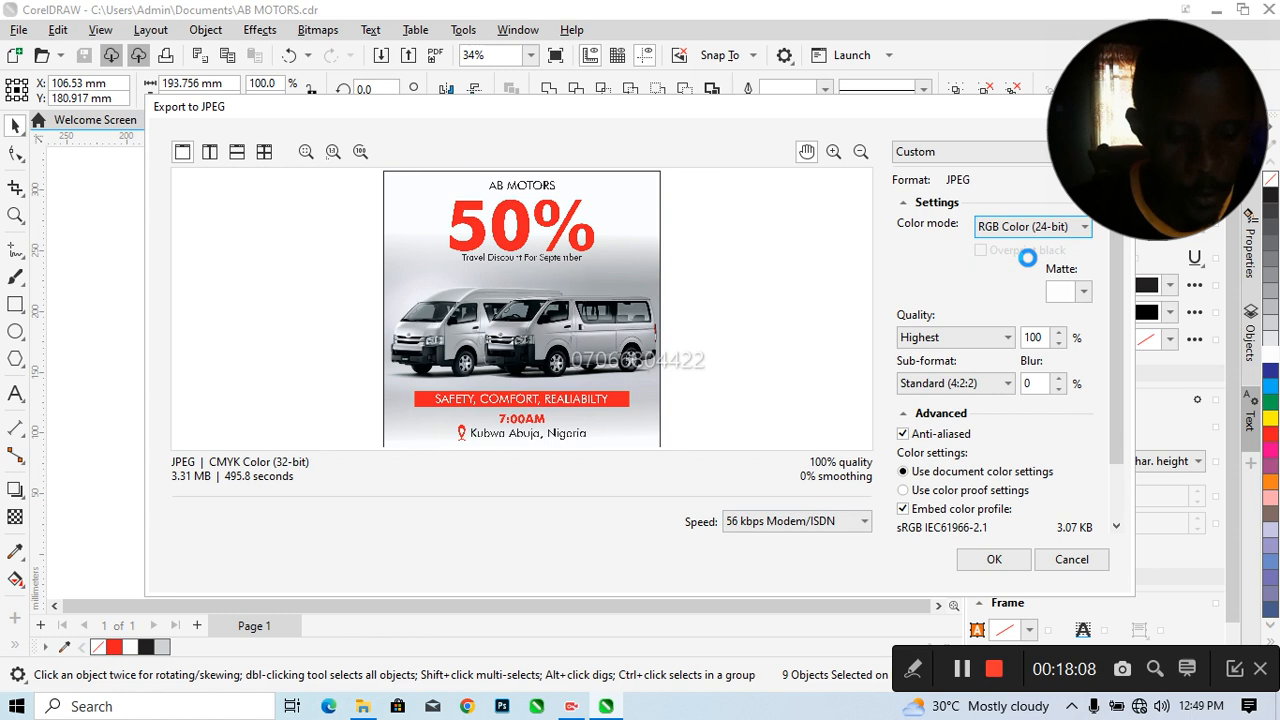
click(950, 339)
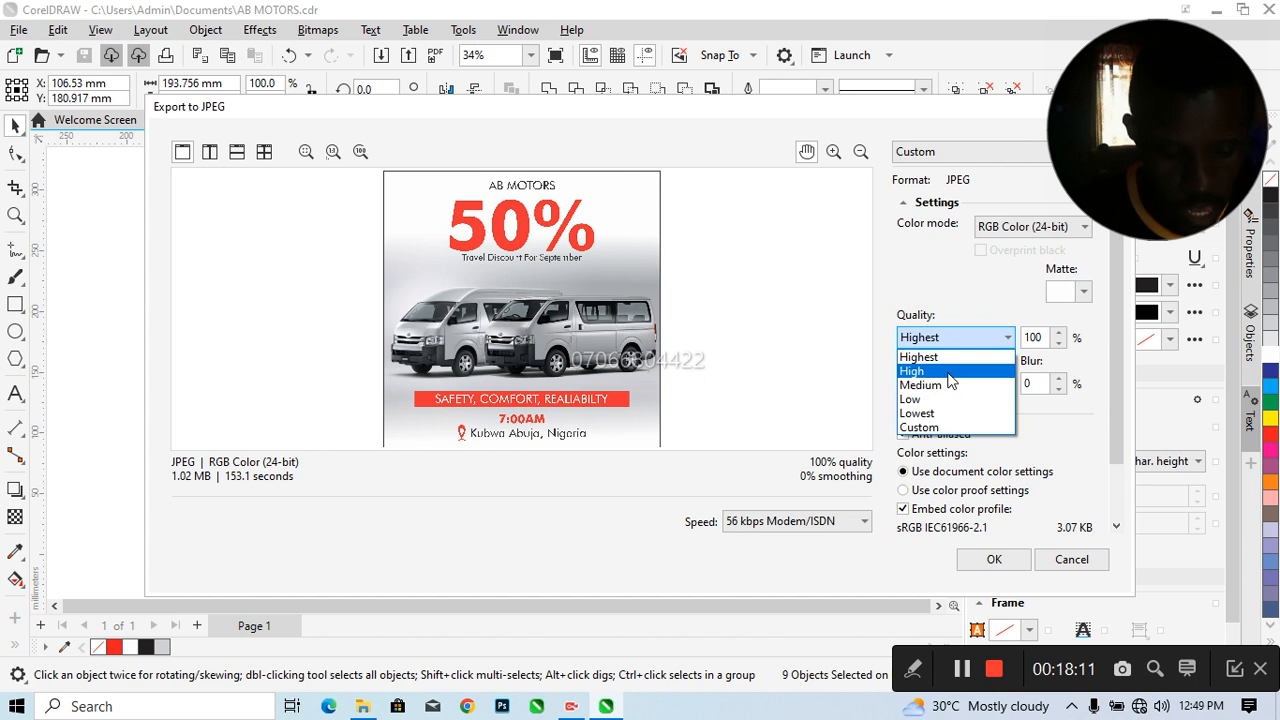
click(950, 377)
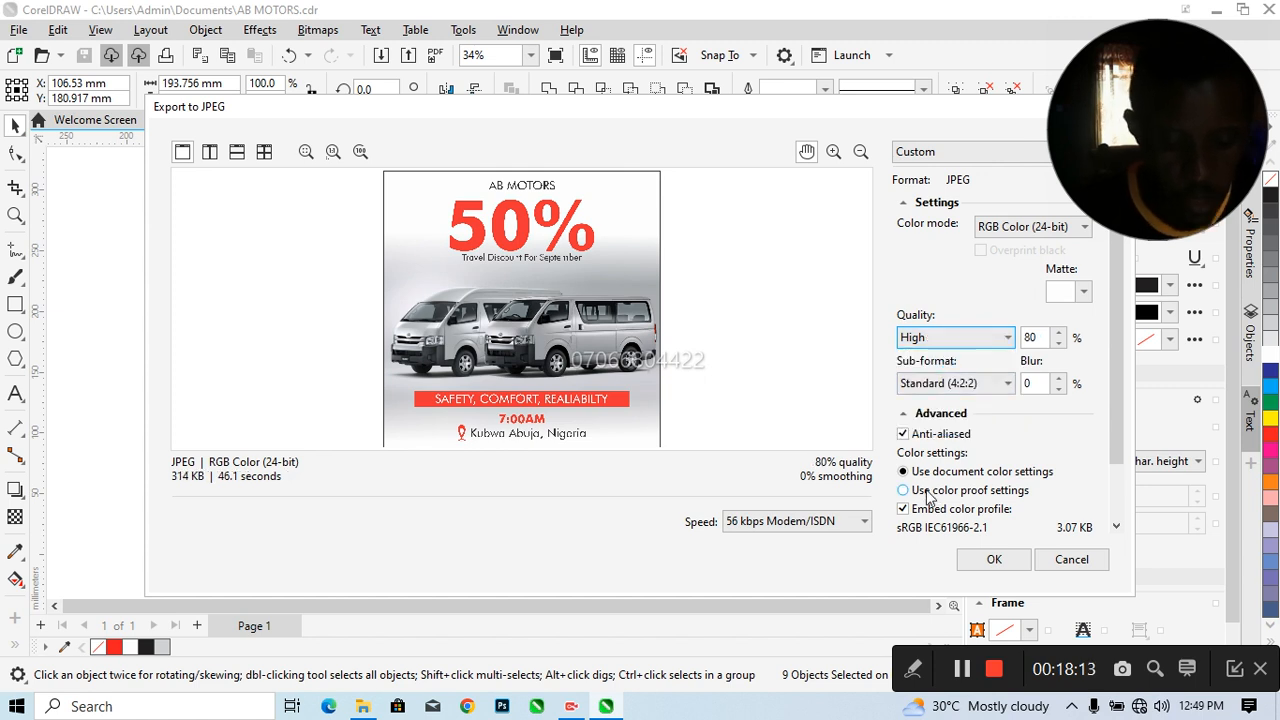
click(990, 560)
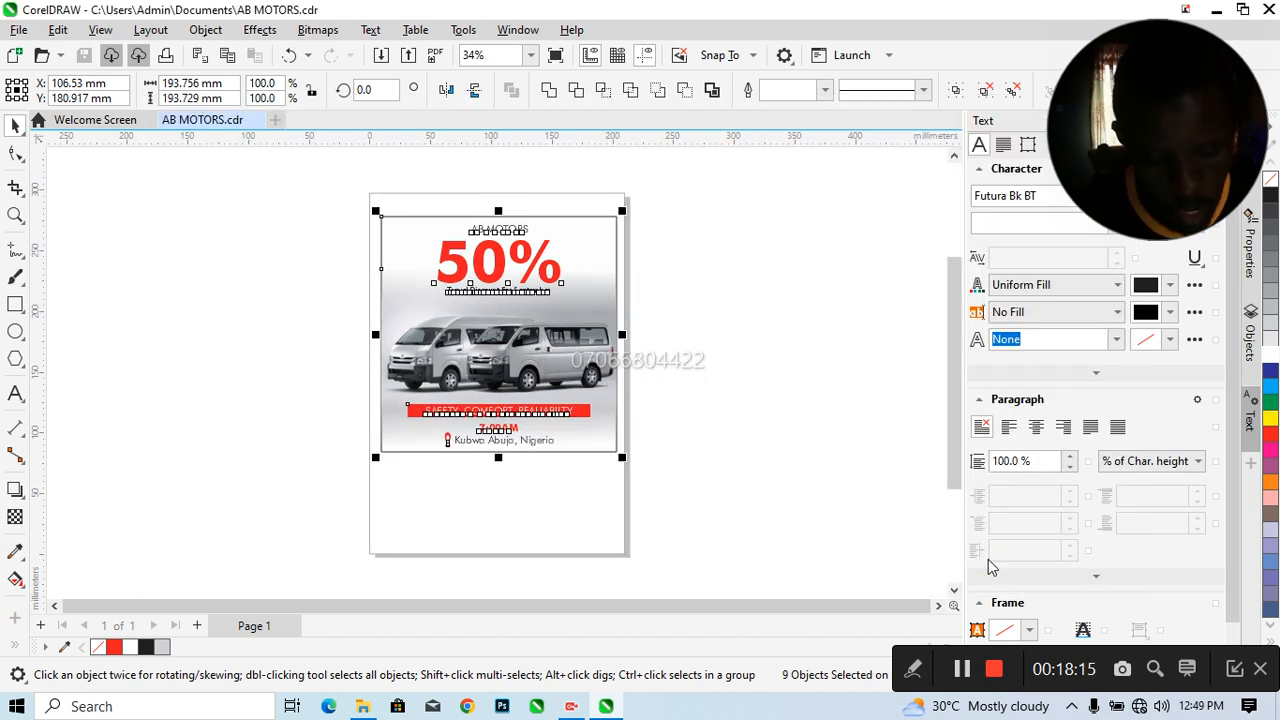
click(688, 362)
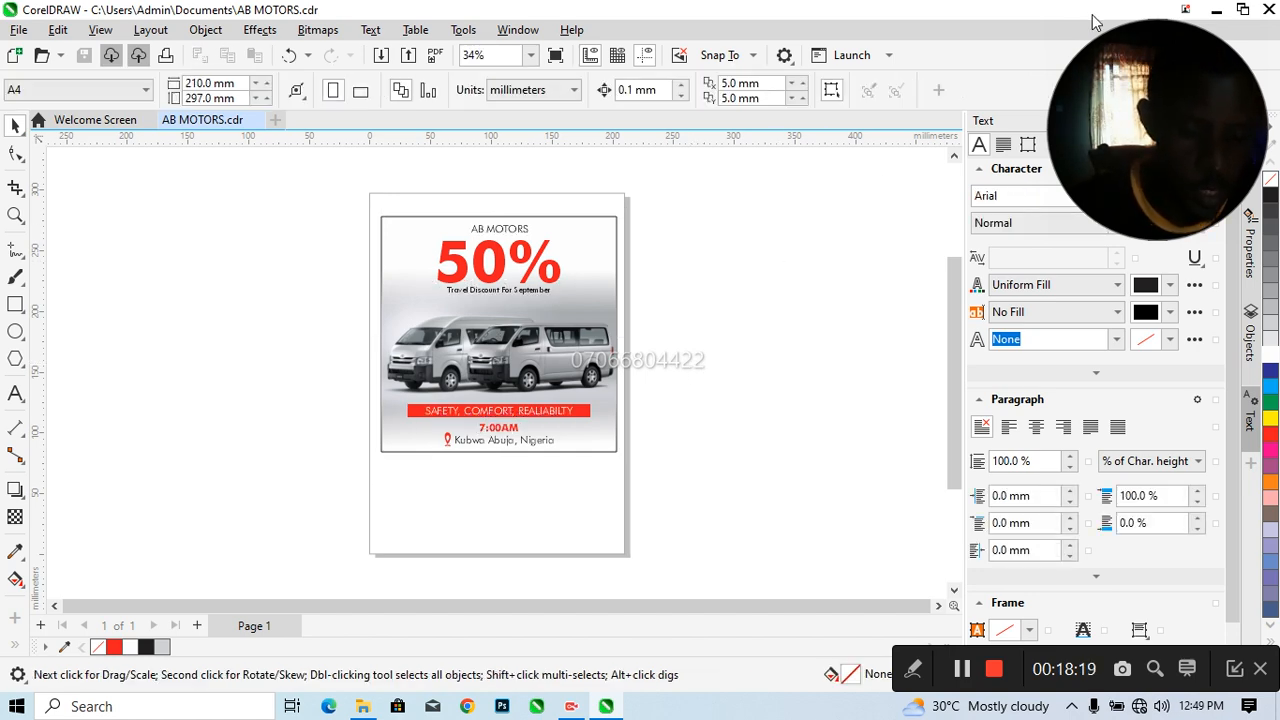
Switch to the desktop, close the open image folder, and view the exported AB MOTORS.jpg in Photos
click(1214, 14)
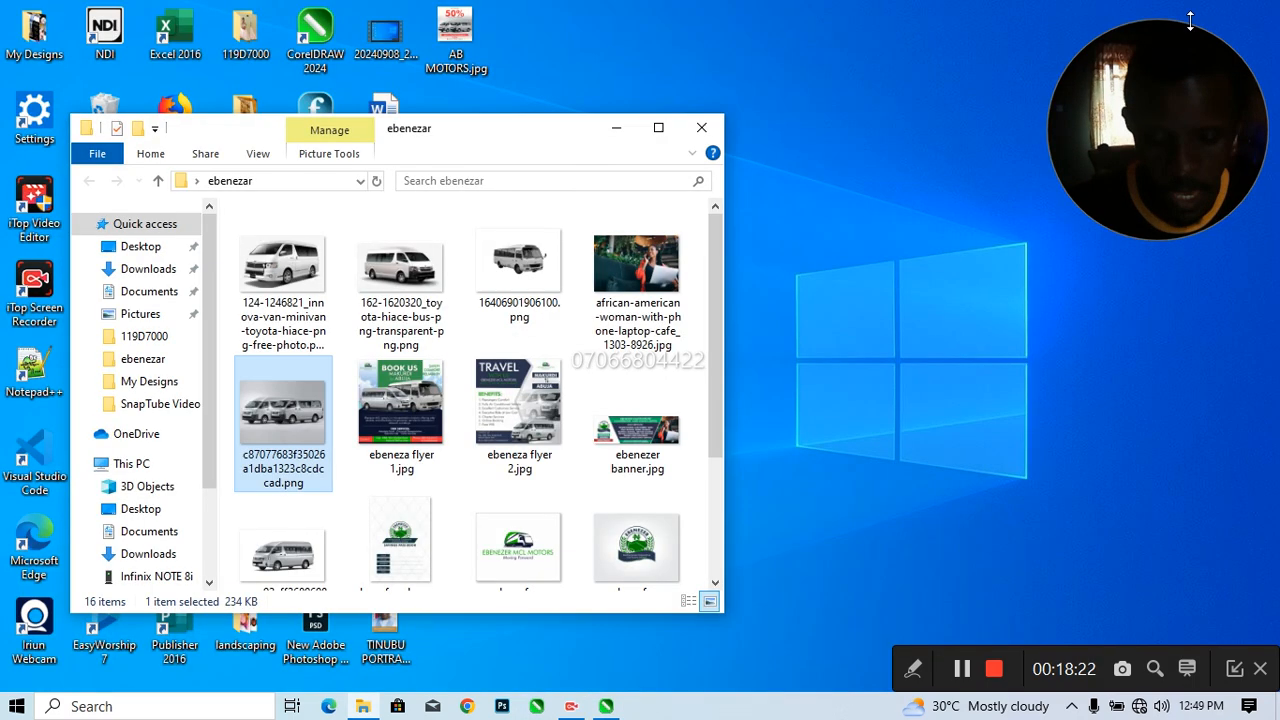
click(701, 127)
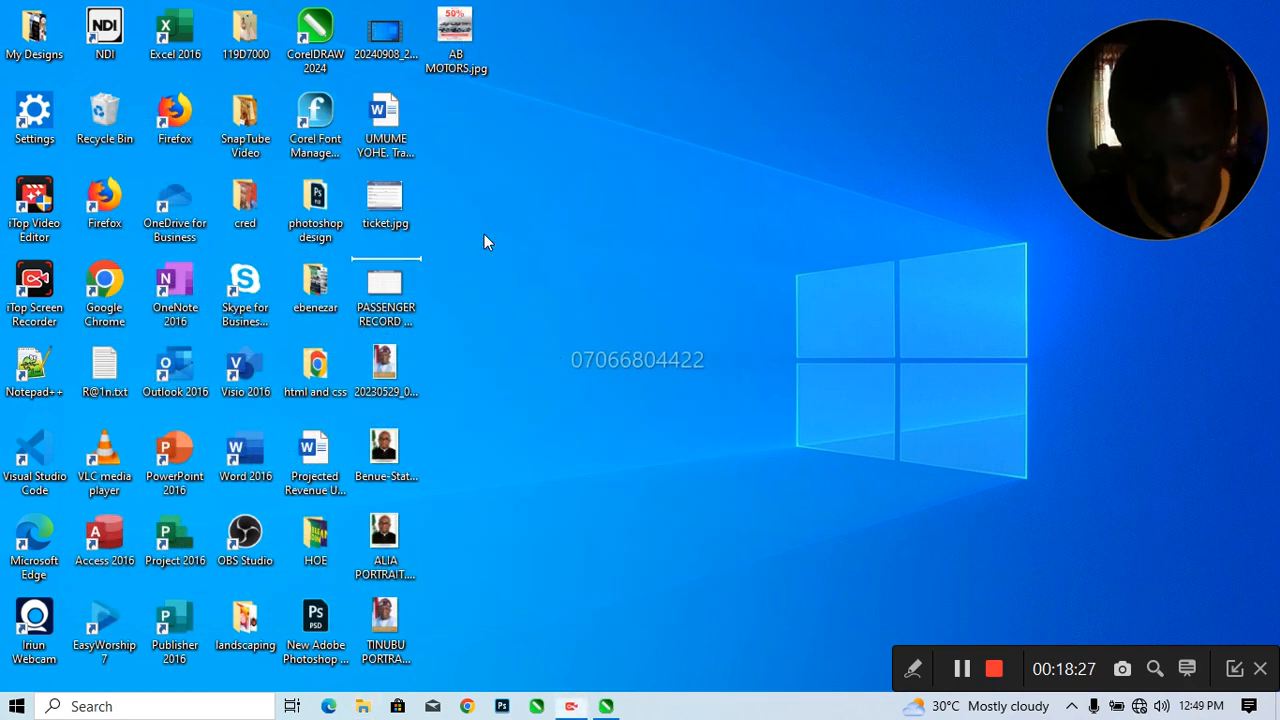
drag(484, 242, 484, 242)
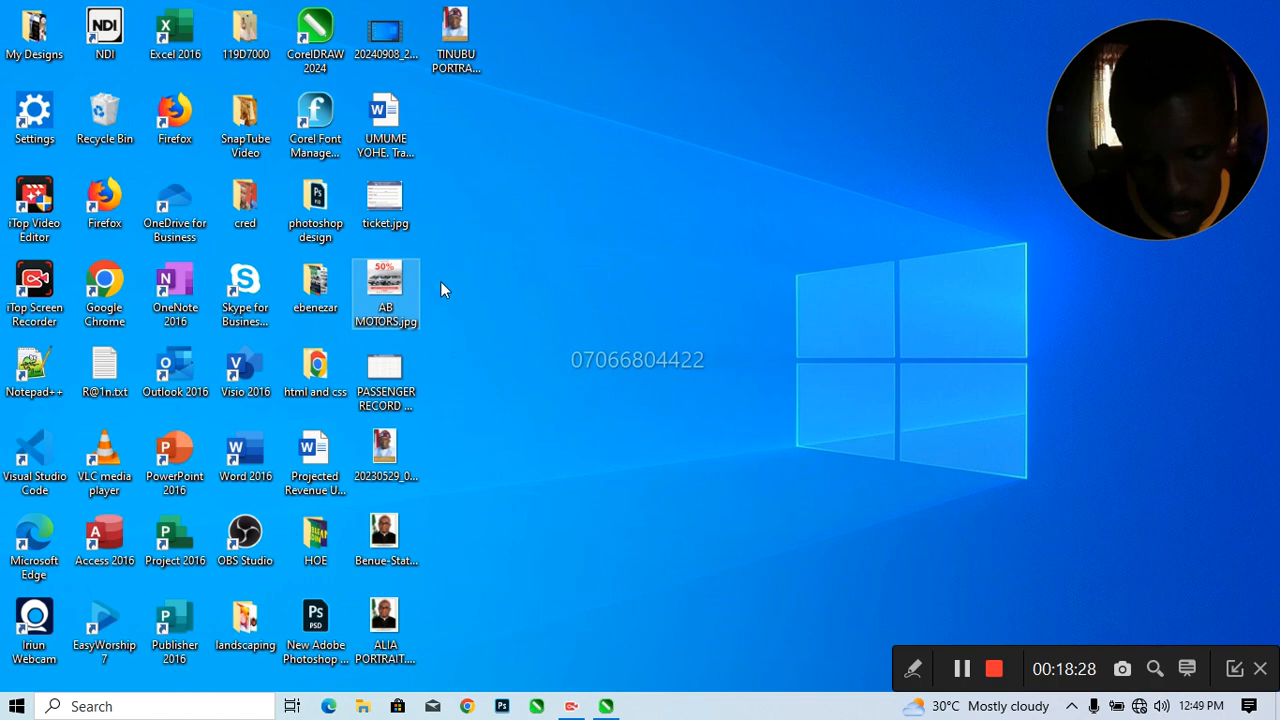
double_click(390, 293)
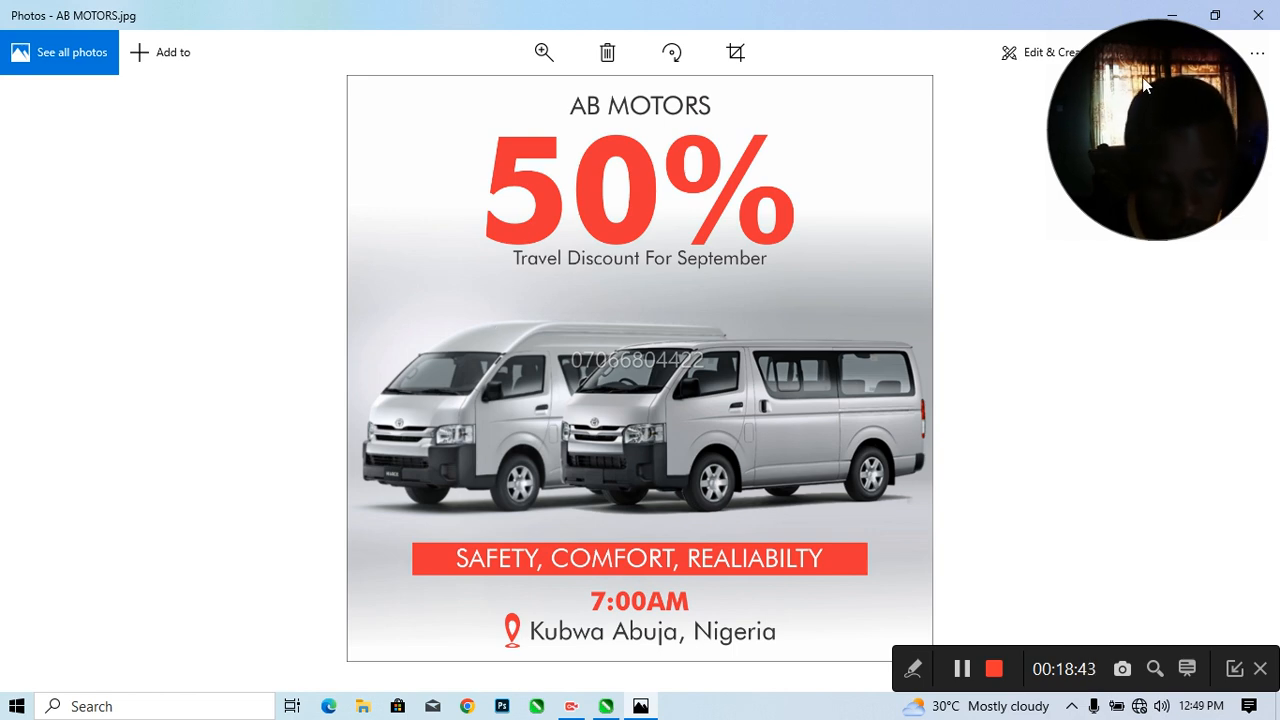
drag(1147, 87, 1147, 188)
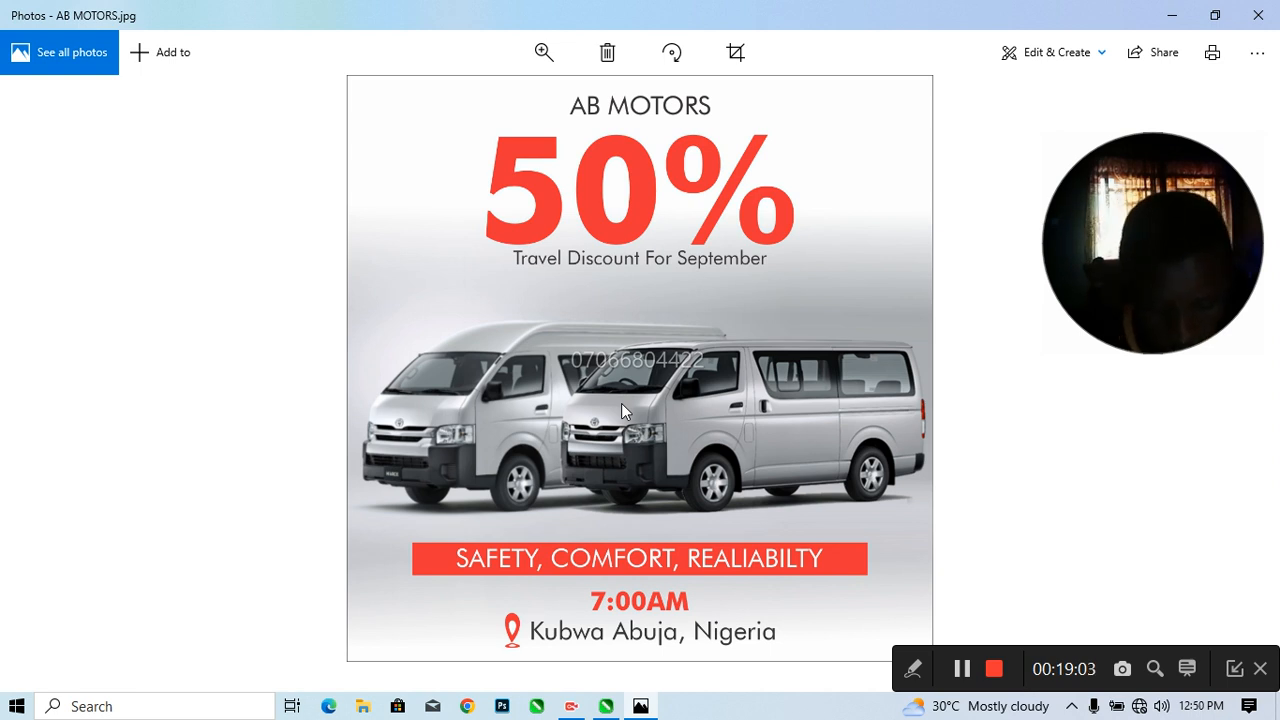
click(1257, 16)
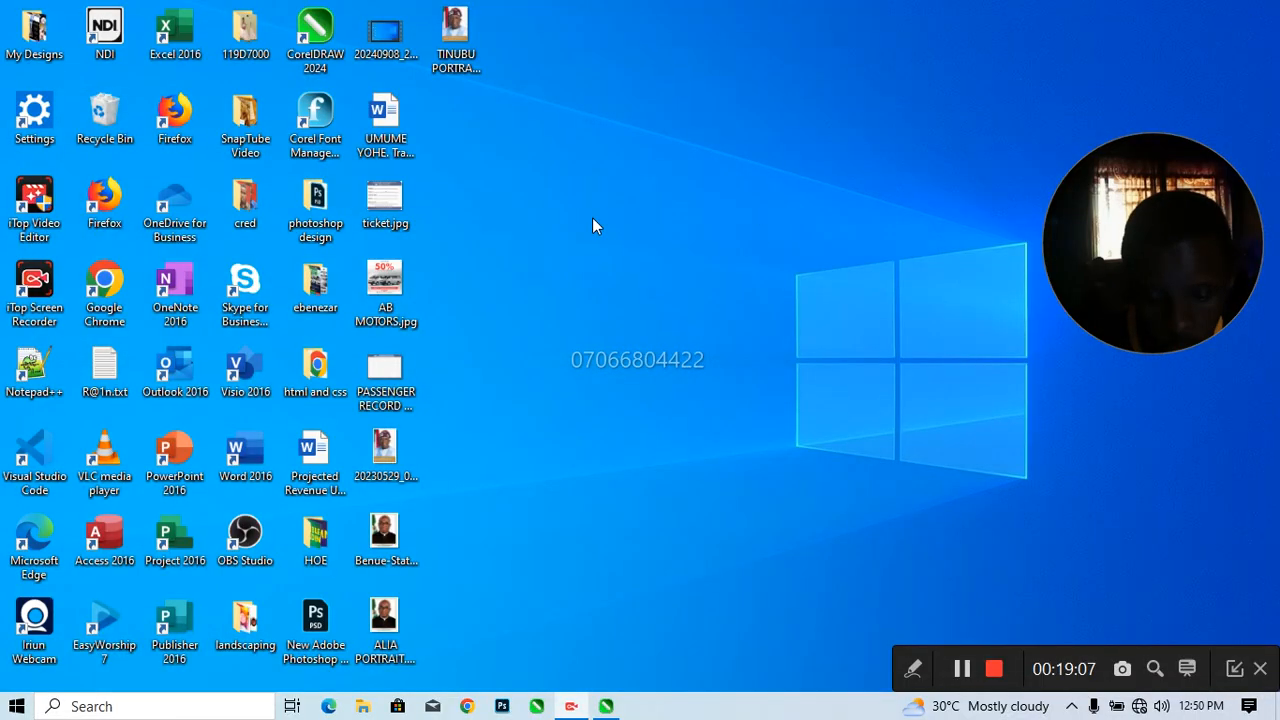
Reopen AB MOTORS.jpg from the desktop for a second look at the exported flyer, and close the viewer
right_click(592, 217)
click(628, 271)
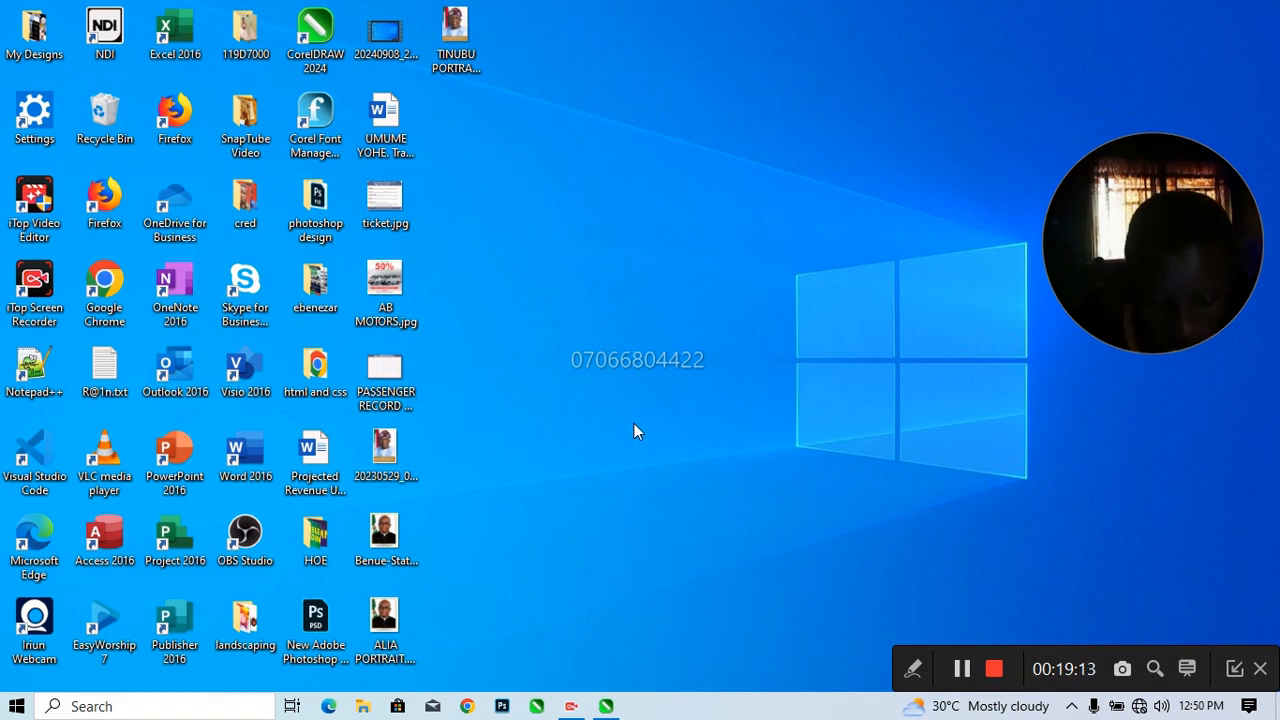
double_click(387, 287)
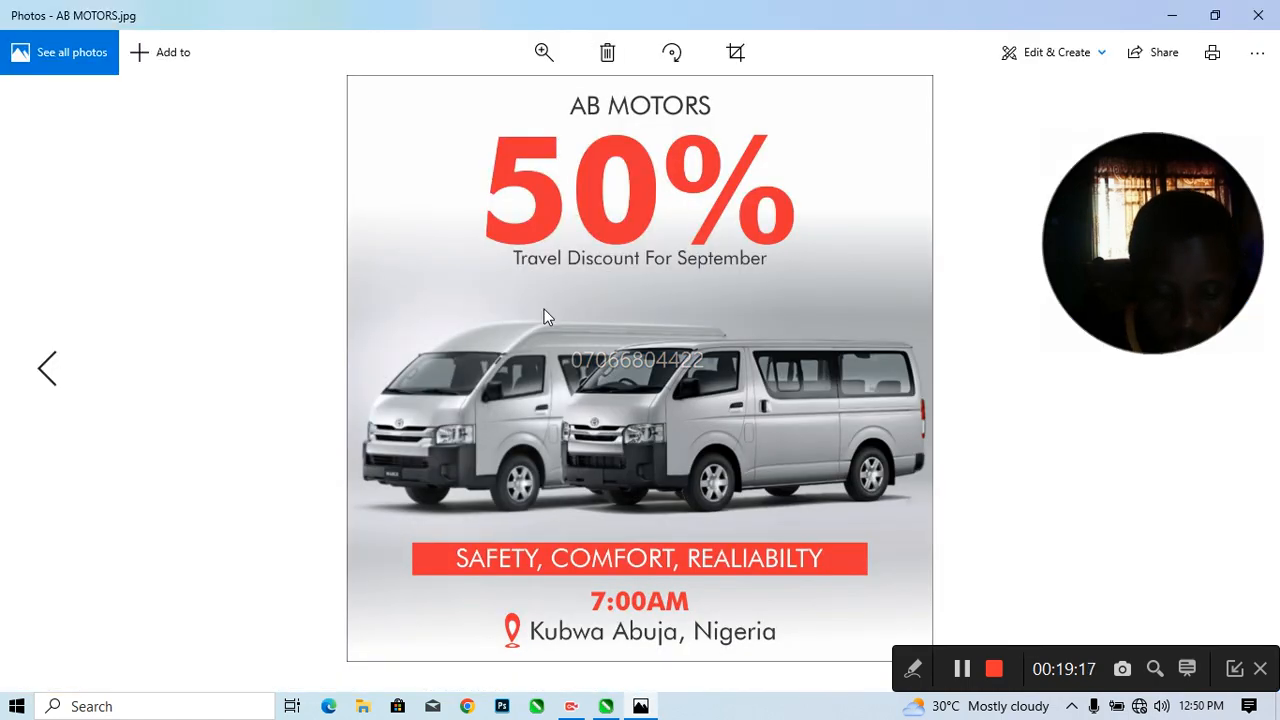
right_click(553, 362)
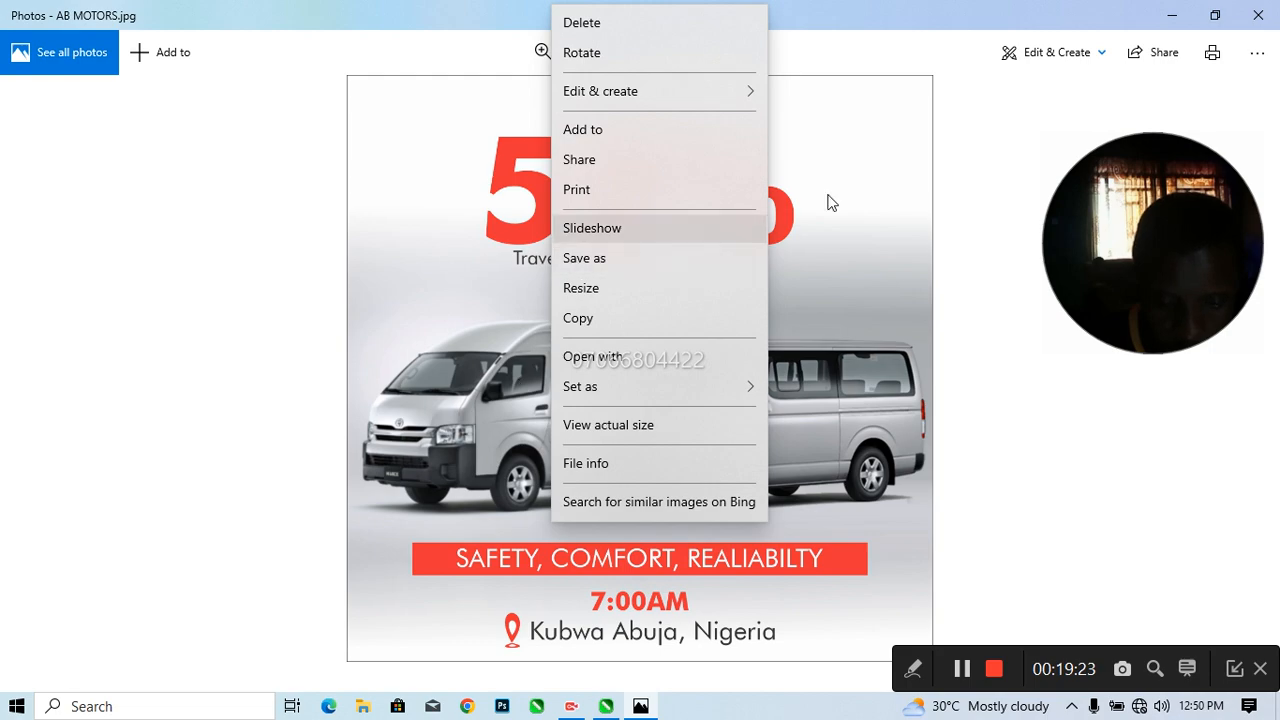
click(917, 191)
click(1274, 12)
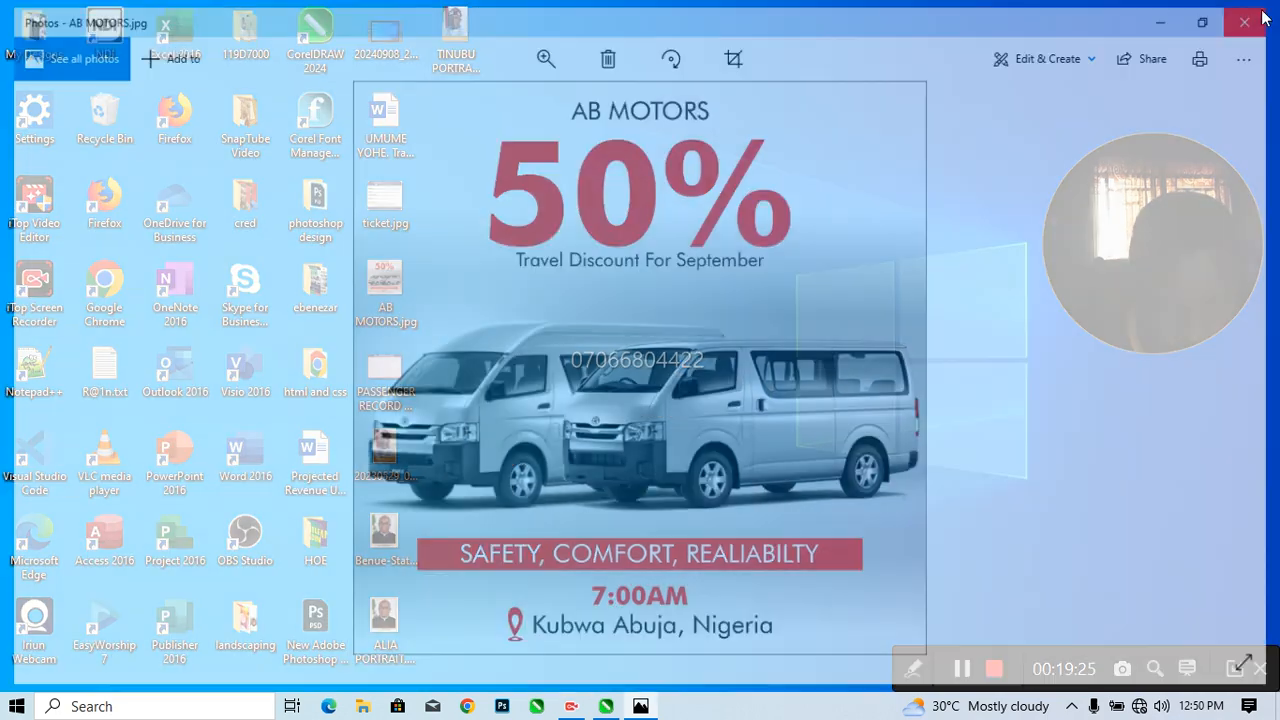